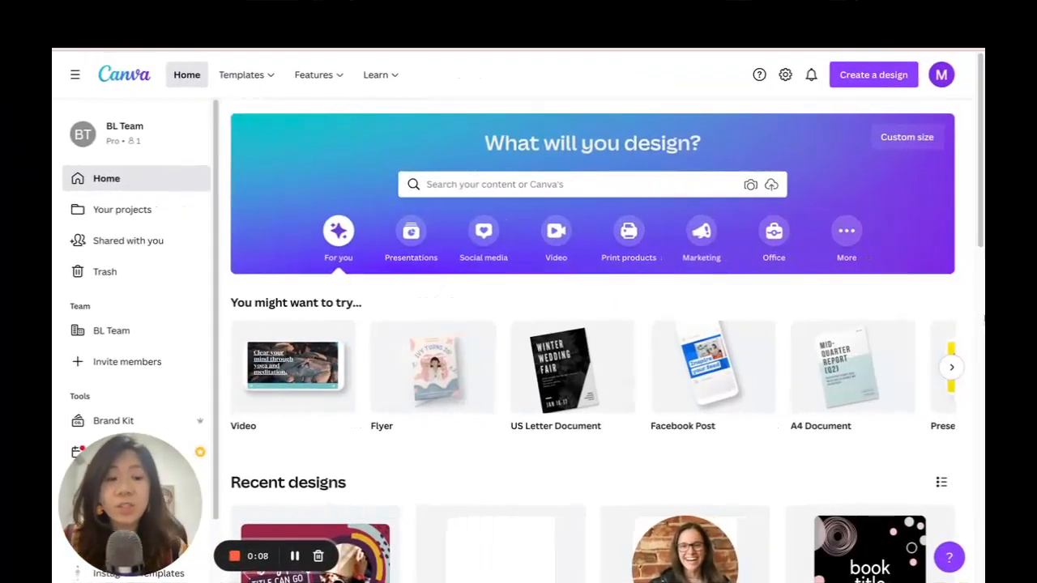
Create a new custom-size design 9.5 in wide and 12 in high.
{"action": "left_click", "coordinate": [869, 81]}
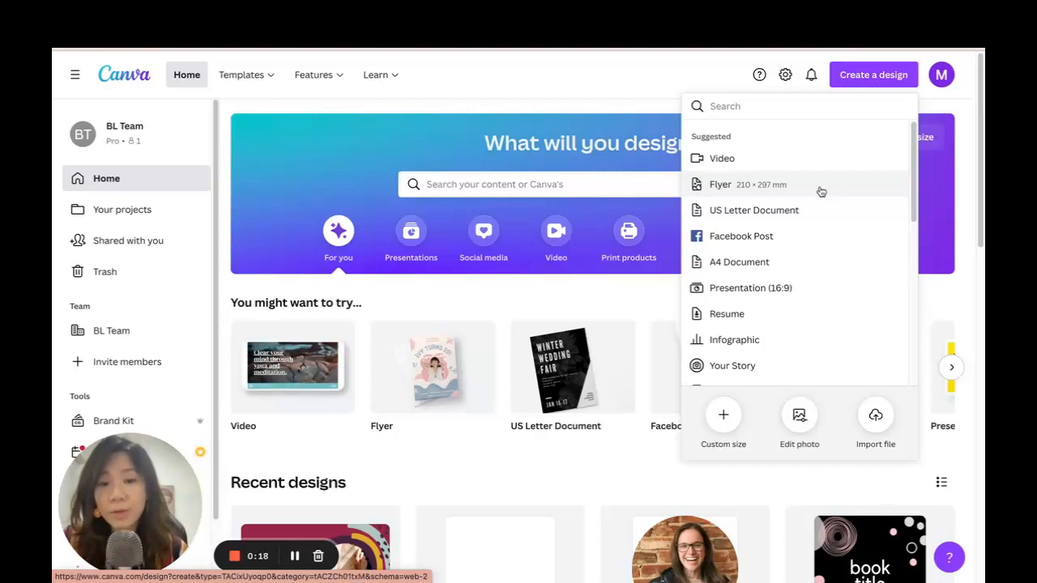
{"action": "left_click", "coordinate": [821, 191]}
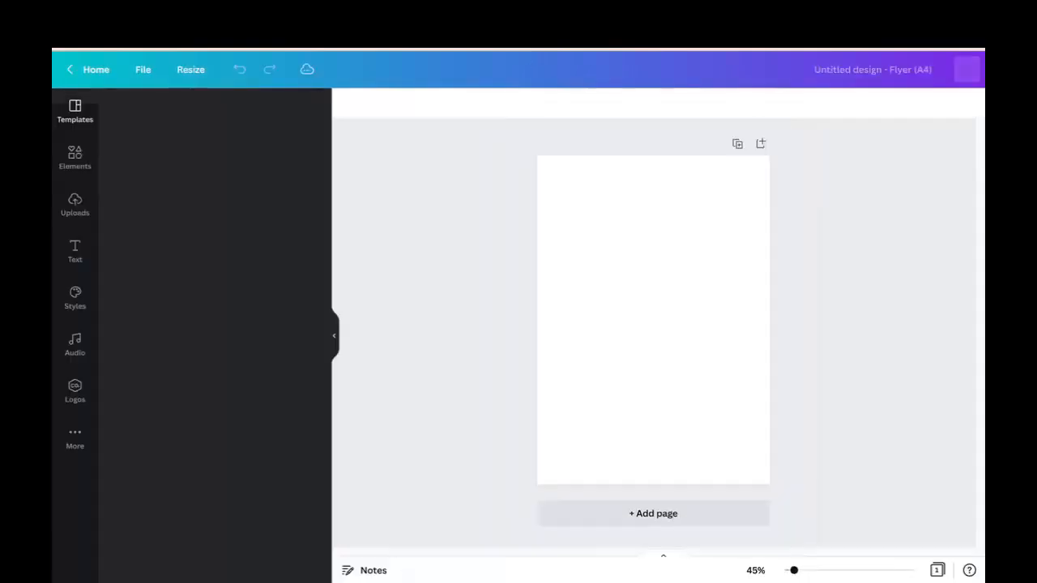
{"action": "left_click", "coordinate": [385, 33]}
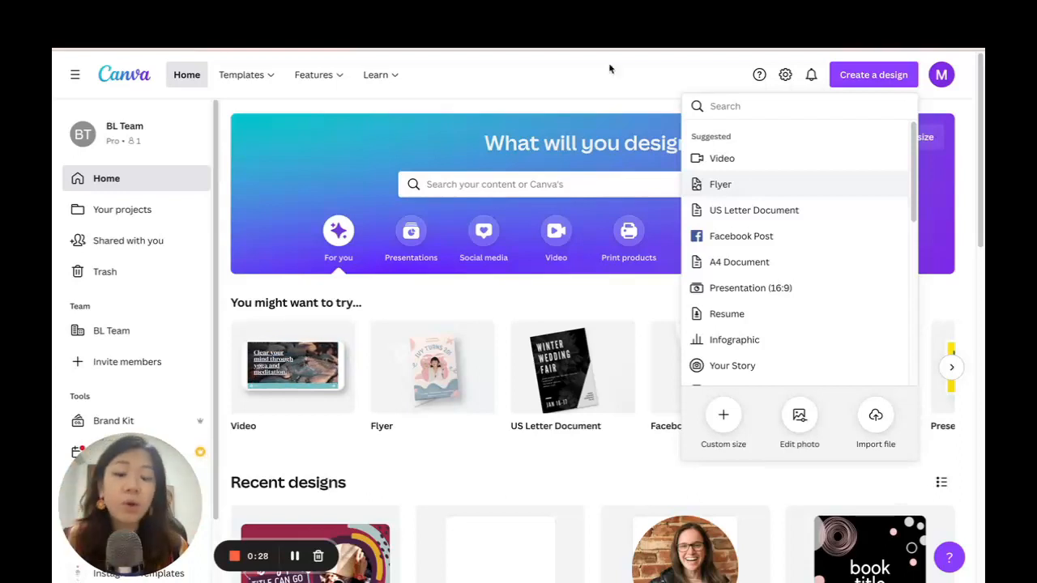
{"action": "left_click", "coordinate": [721, 413]}
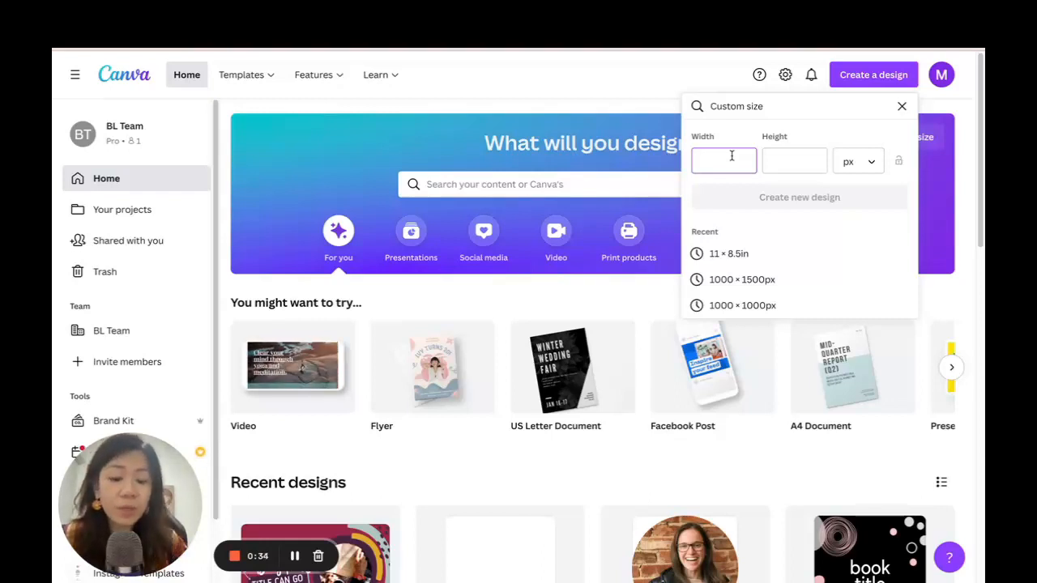
{"action": "left_click", "coordinate": [858, 163]}
{"action": "left_click", "coordinate": [847, 189]}
{"action": "left_click", "coordinate": [749, 160]}
{"action": "left_click", "coordinate": [801, 160]}
{"action": "type", "text": "11"}
{"action": "key", "text": "BackSpace"}
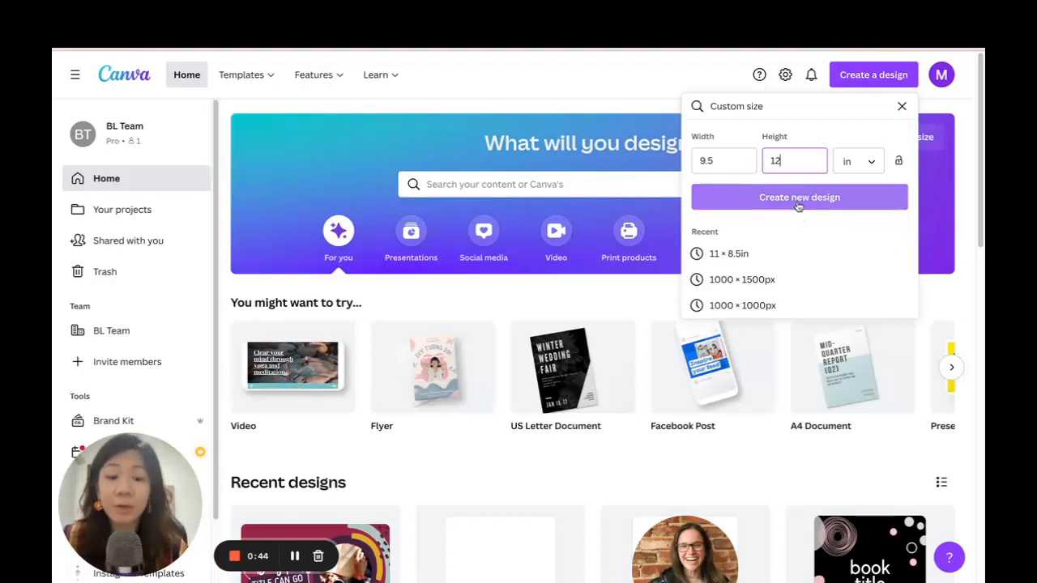
{"action": "left_click", "coordinate": [798, 202]}
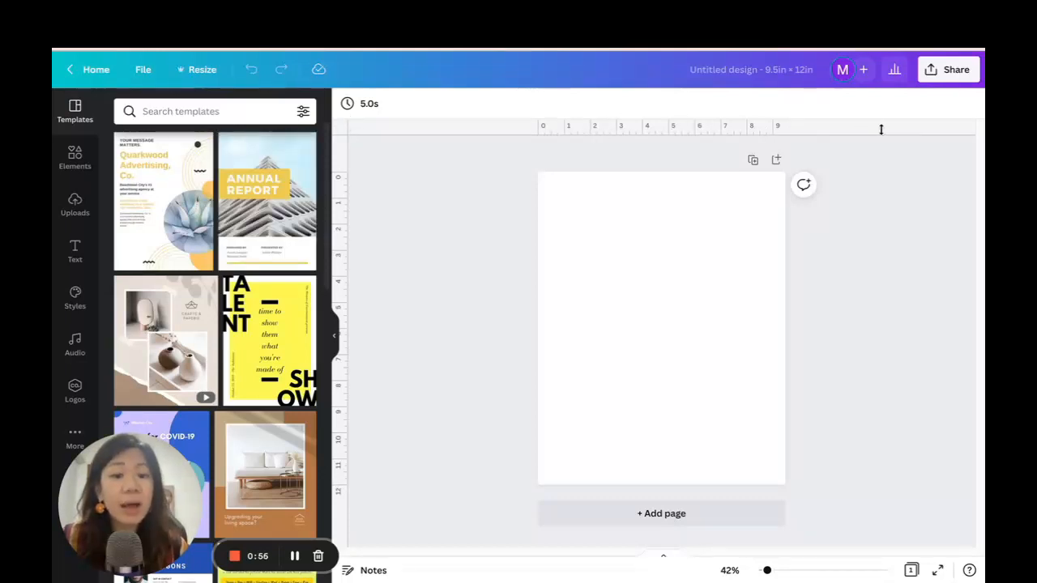
Turn the rulers and guides off and back on.
{"action": "left_click", "coordinate": [143, 69]}
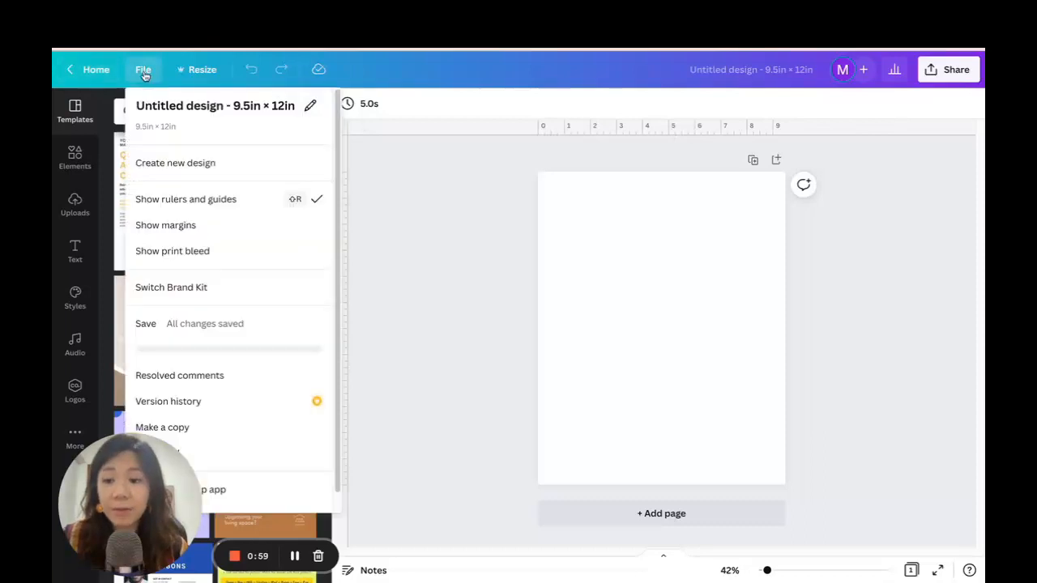
{"action": "left_click", "coordinate": [199, 201]}
{"action": "left_click", "coordinate": [142, 70]}
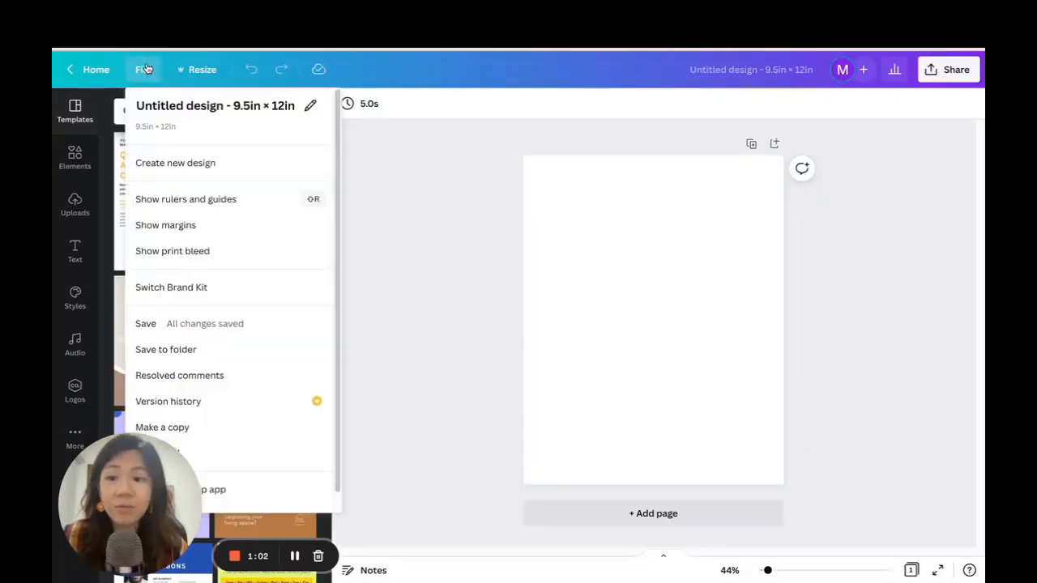
{"action": "left_click", "coordinate": [211, 200]}
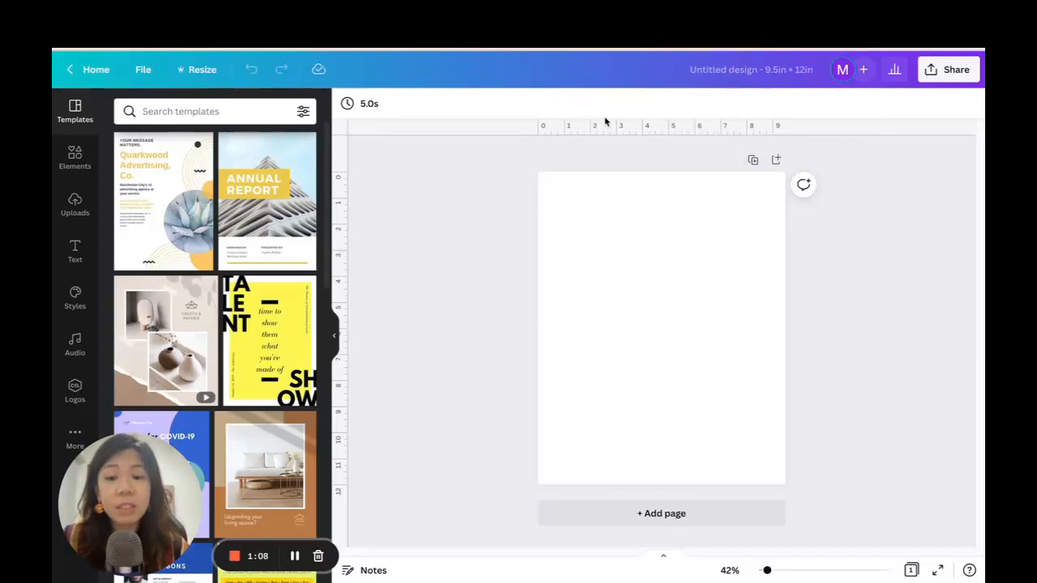
Place two horizontal and two vertical guides, each about 0.5 in inside its page edge.
{"action": "left_click_drag", "start_coordinate": [660, 134], "coordinate": [649, 185]}
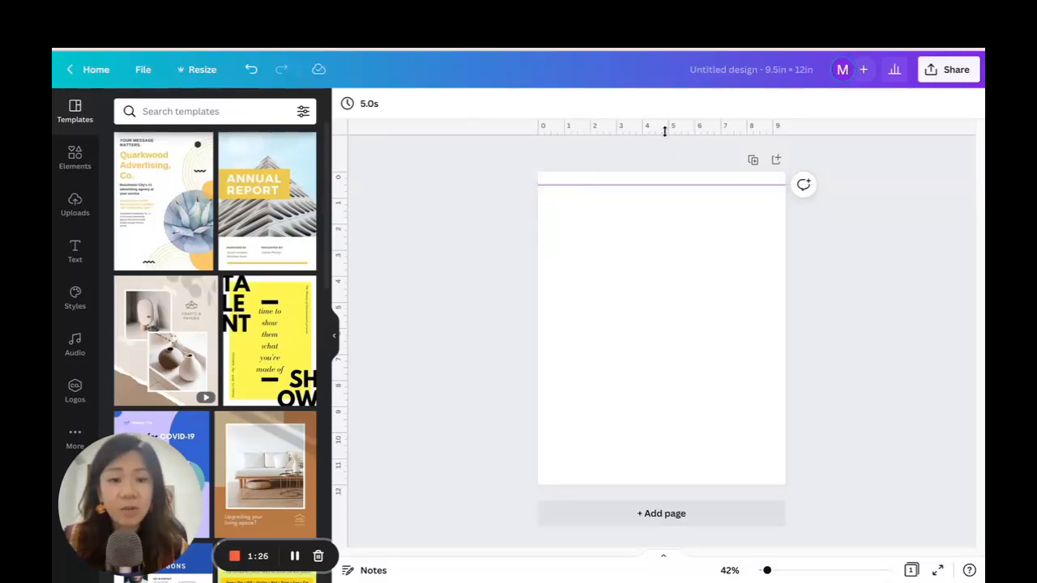
{"action": "left_click_drag", "start_coordinate": [659, 132], "coordinate": [674, 468]}
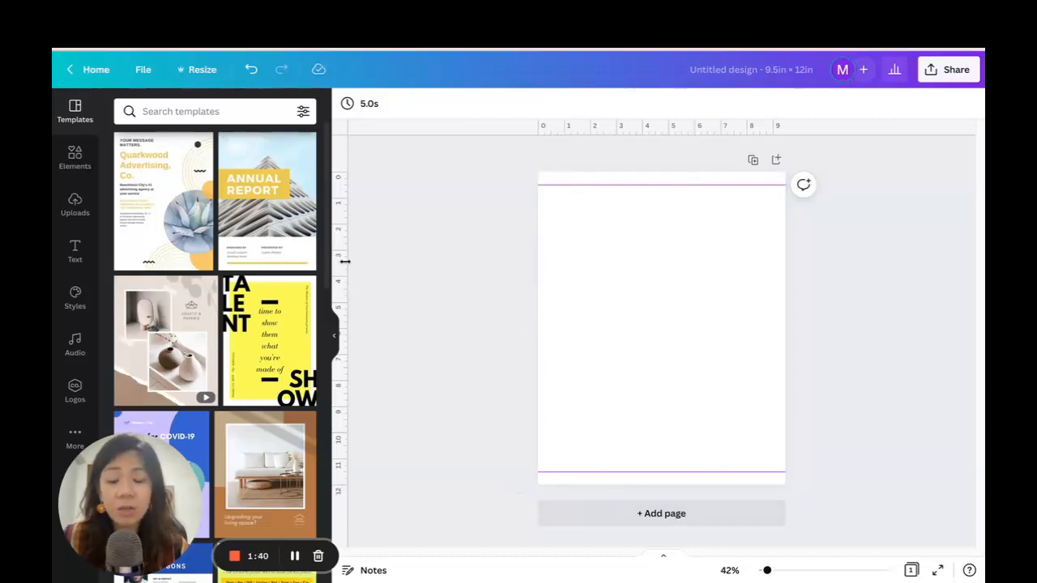
{"action": "left_click_drag", "start_coordinate": [346, 261], "coordinate": [551, 263]}
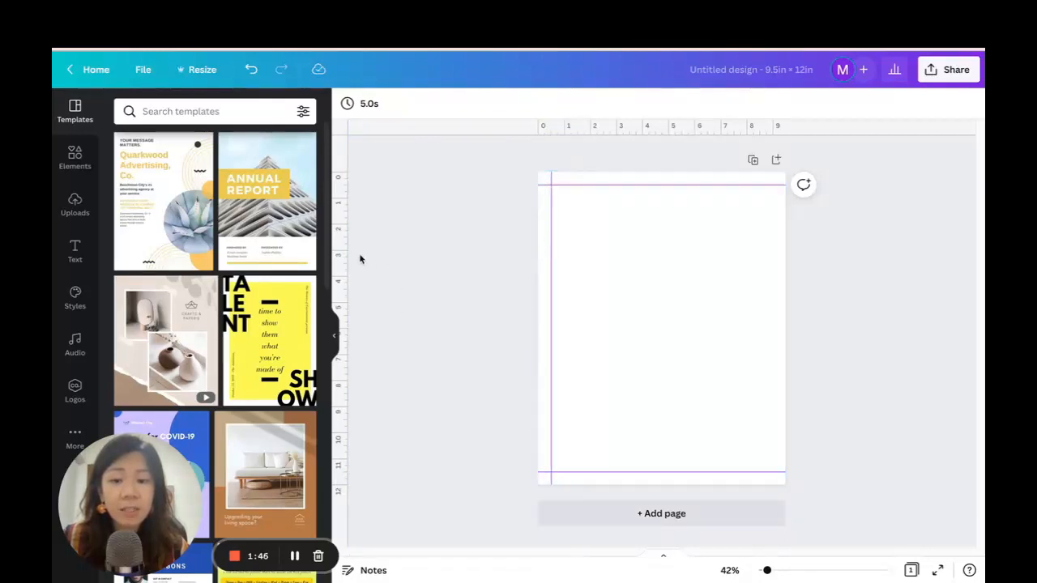
{"action": "left_click_drag", "start_coordinate": [343, 248], "coordinate": [773, 265]}
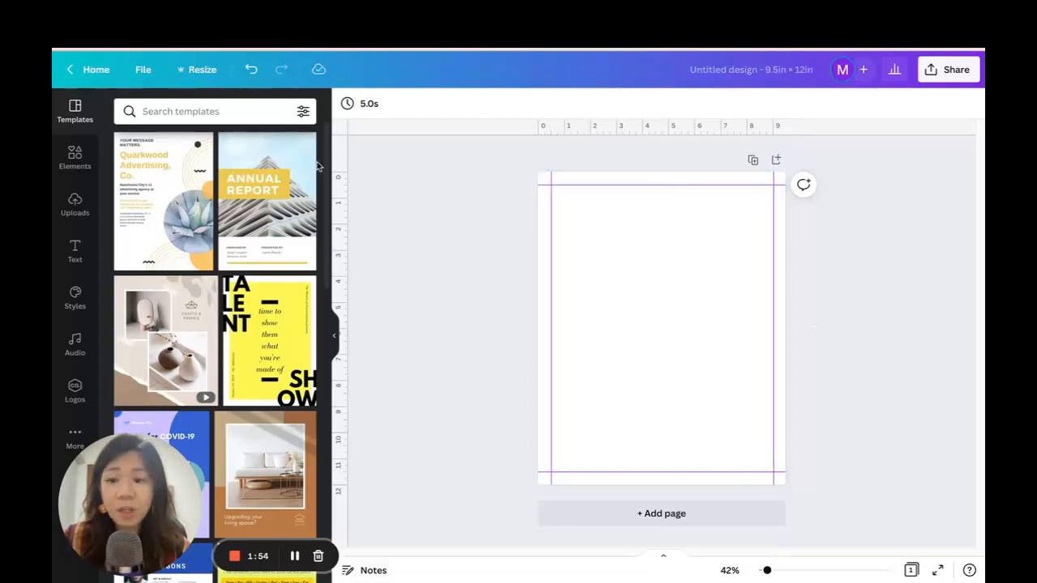
Add a square shape and stretch it to fill the area enclosed by the four guides.
{"action": "left_click", "coordinate": [75, 162]}
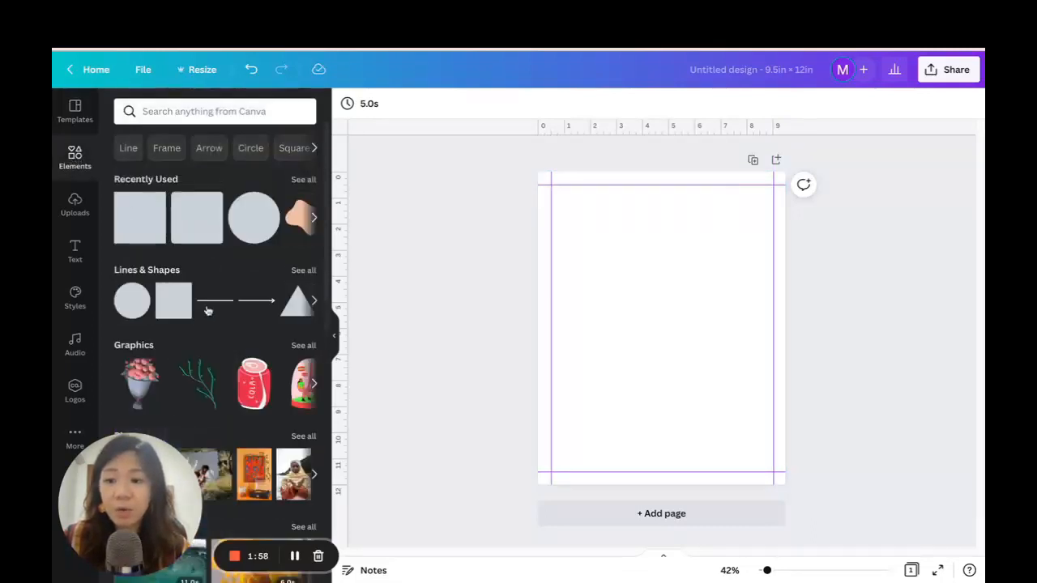
{"action": "left_click", "coordinate": [166, 308]}
{"action": "left_click_drag", "start_coordinate": [637, 308], "coordinate": [605, 236]}
{"action": "left_click_drag", "start_coordinate": [678, 317], "coordinate": [729, 430]}
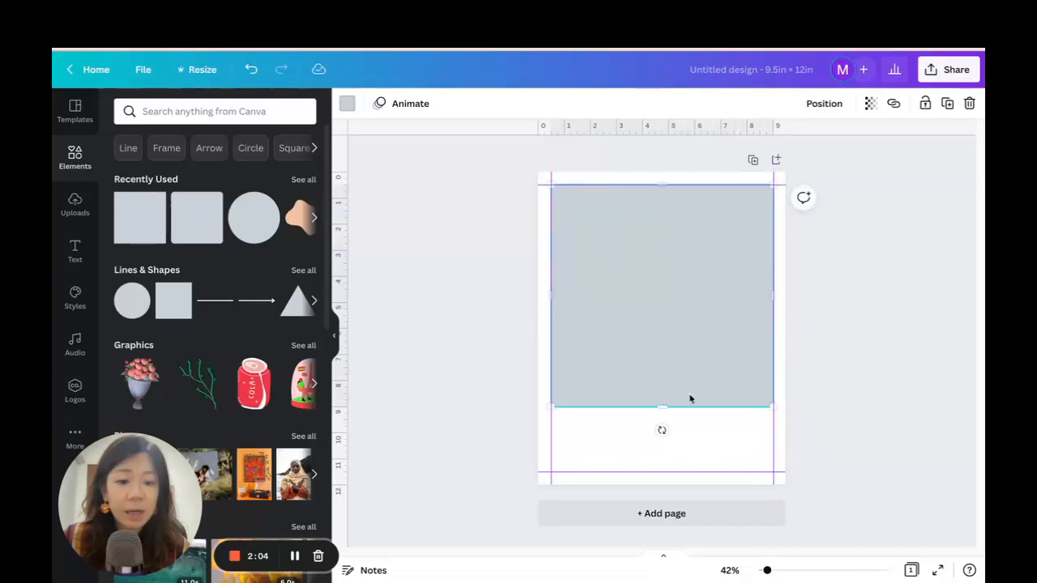
{"action": "left_click_drag", "start_coordinate": [658, 407], "coordinate": [666, 471]}
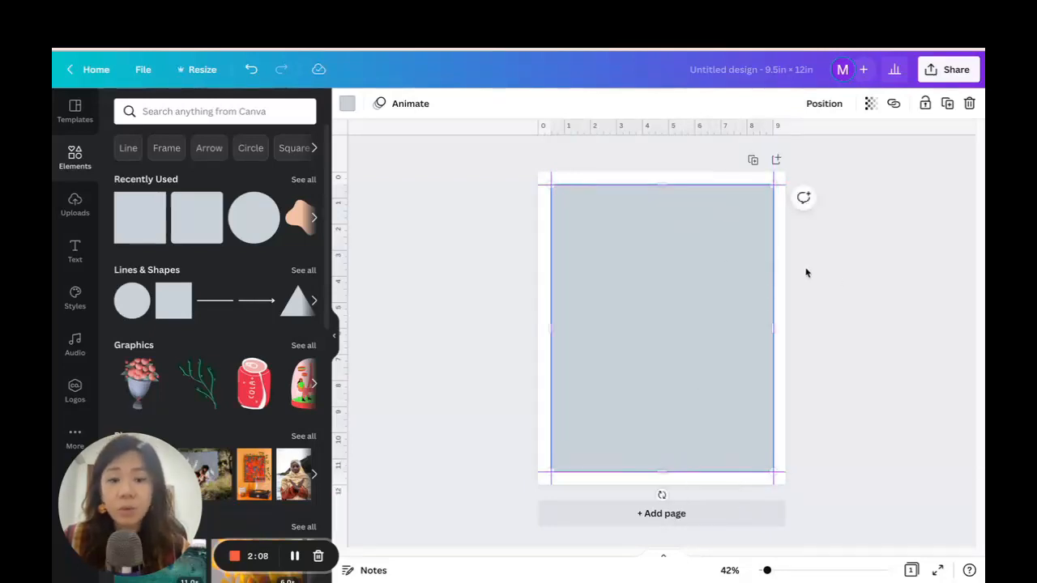
{"action": "left_click", "coordinate": [837, 268]}
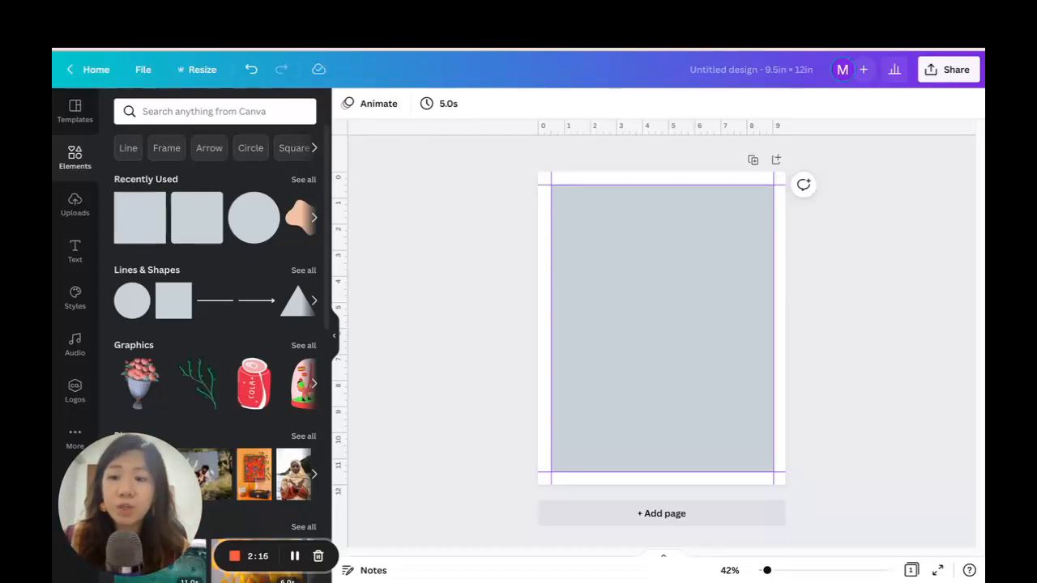
Switch to the Creative Fabrica website and open its Free Graphics freebies page.
{"action": "left_click", "coordinate": [267, 18]}
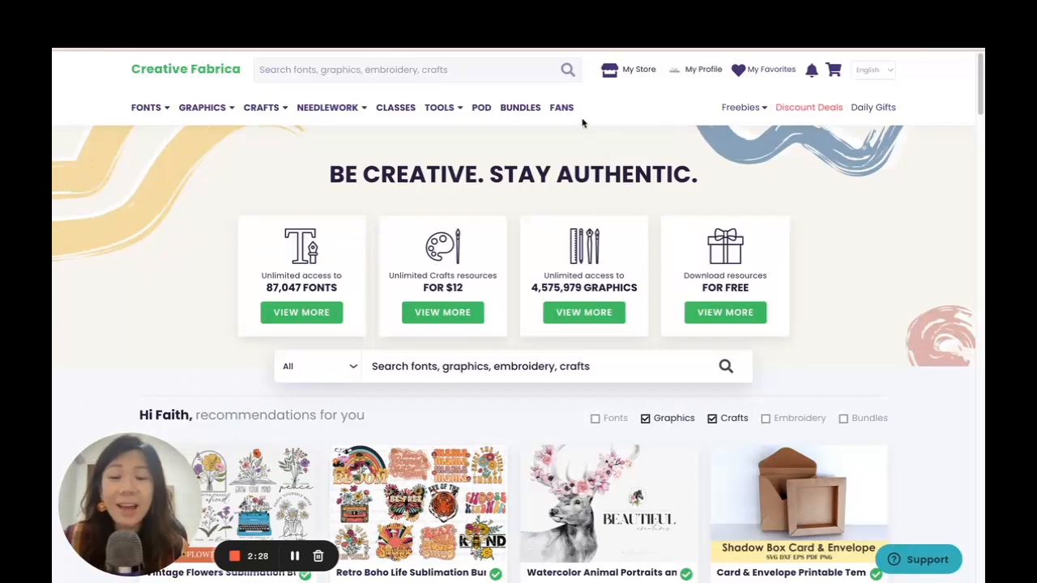
{"action": "mouse_move", "coordinate": [737, 107]}
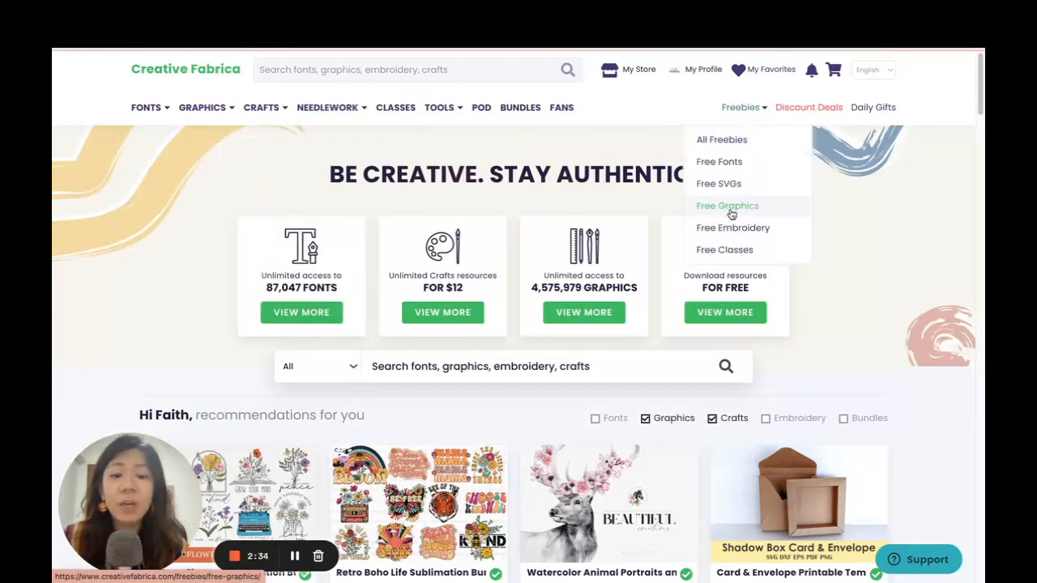
{"action": "left_click", "coordinate": [793, 202]}
Browse the free graphics for clipart, digital papers and patterns usable in the design.
{"action": "scroll", "coordinate": [903, 219], "scroll_direction": "down", "scroll_amount": 2}
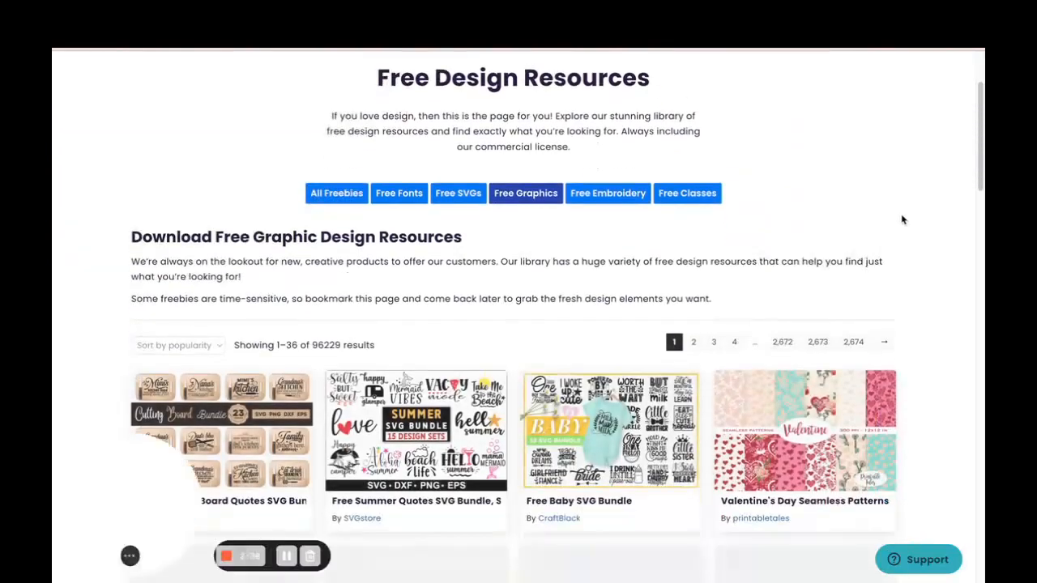
{"action": "scroll", "coordinate": [903, 220], "scroll_direction": "down", "scroll_amount": 2}
{"action": "scroll", "coordinate": [608, 225], "scroll_direction": "down", "scroll_amount": 3}
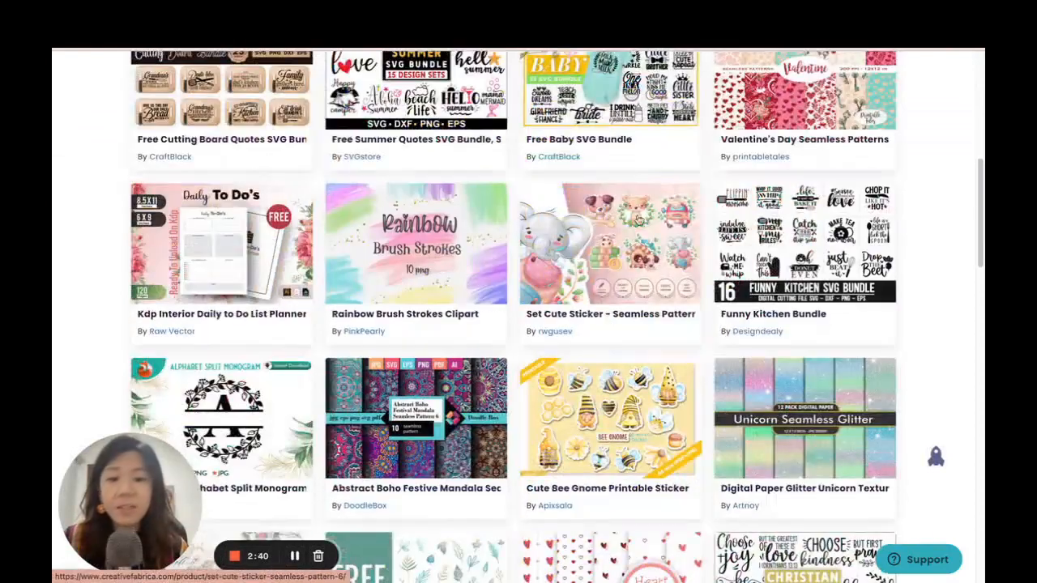
{"action": "scroll", "coordinate": [621, 232], "scroll_direction": "down", "scroll_amount": 2}
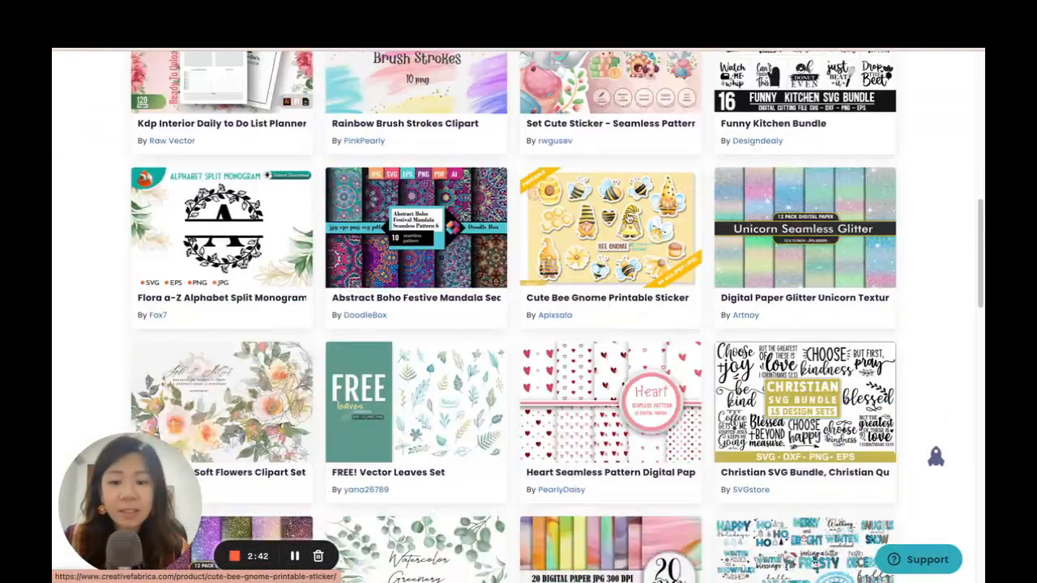
{"action": "scroll", "coordinate": [624, 226], "scroll_direction": "down", "scroll_amount": 4}
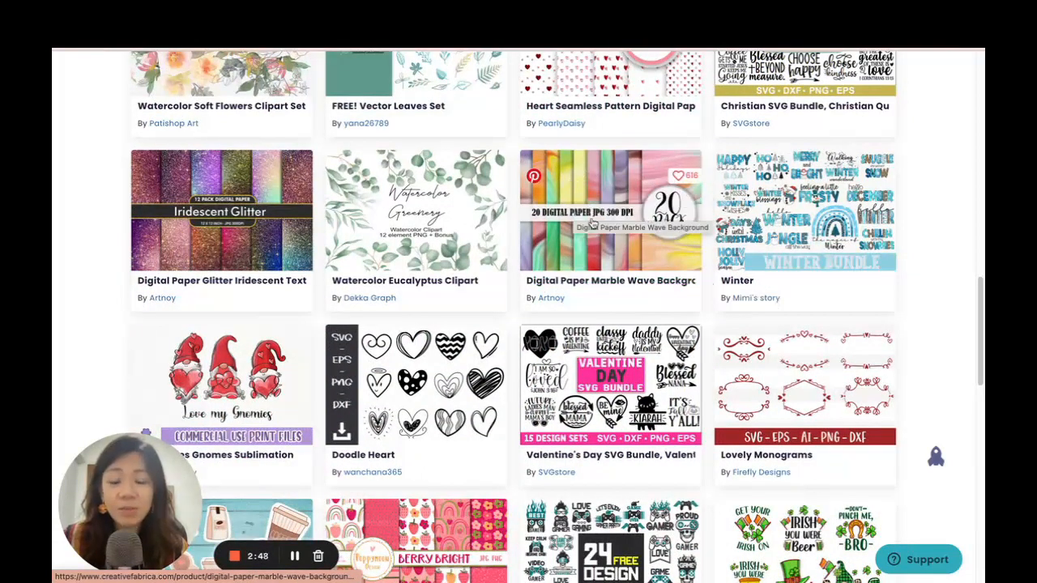
{"action": "scroll", "coordinate": [568, 226], "scroll_direction": "down", "scroll_amount": 1}
{"action": "scroll", "coordinate": [568, 226], "scroll_direction": "down", "scroll_amount": 10}
{"action": "scroll", "coordinate": [567, 226], "scroll_direction": "up", "scroll_amount": 20}
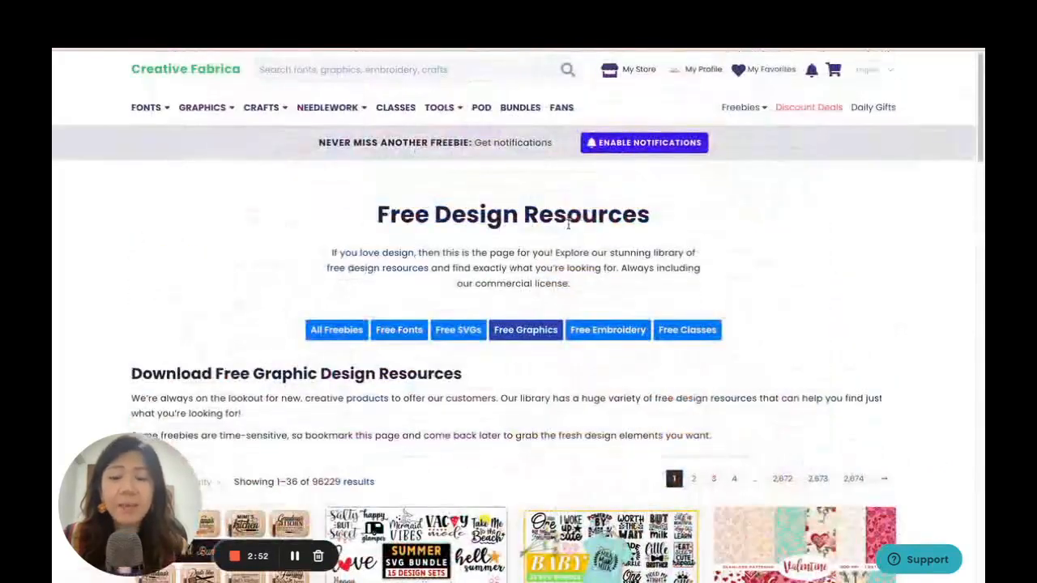
Search Creative Fabrica for "wood texture" and look through the resulting backgrounds and papers.
{"action": "left_click", "coordinate": [397, 72]}
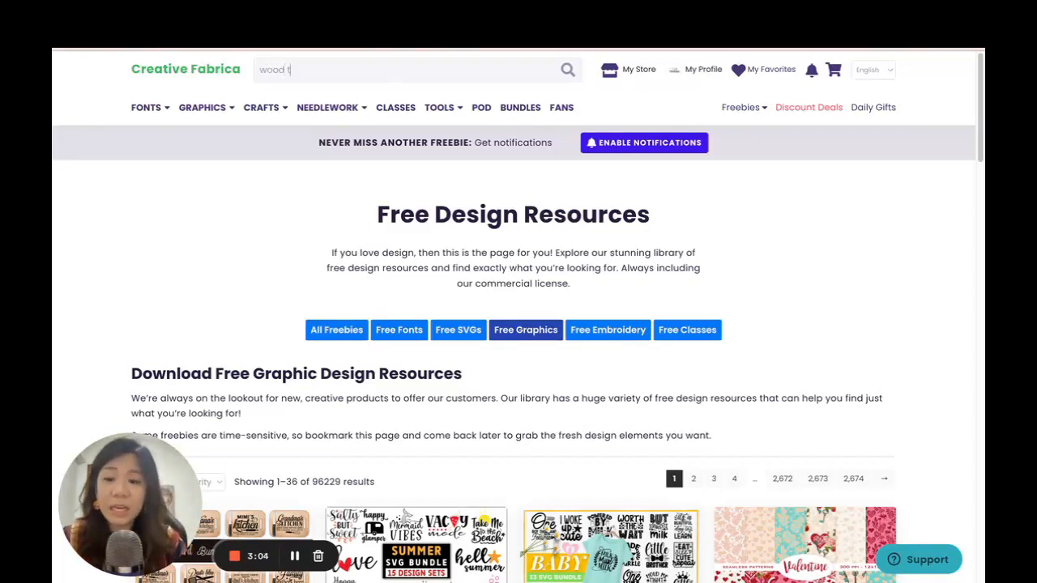
{"action": "type", "text": "exture"}
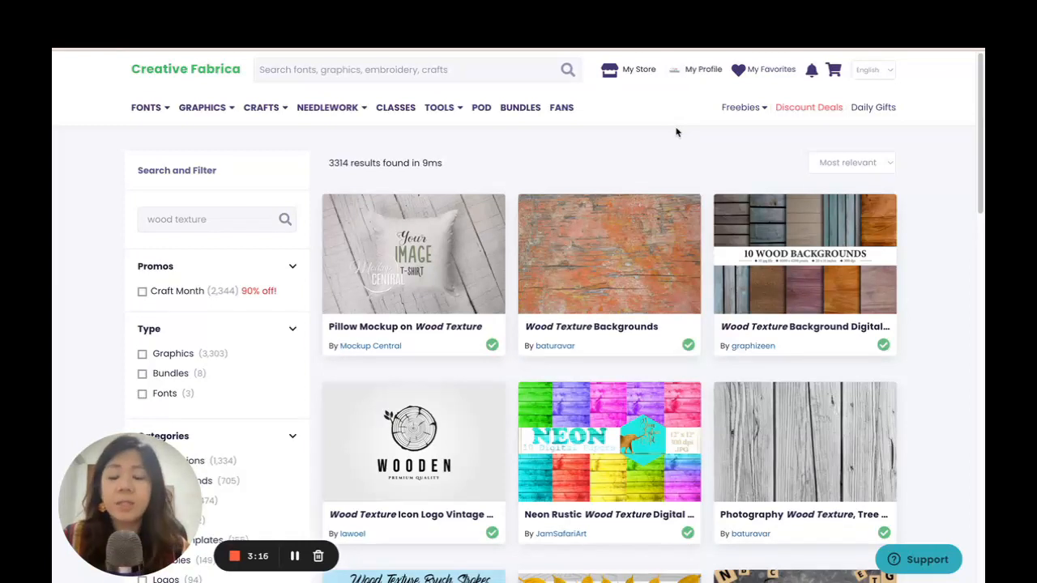
{"action": "scroll", "coordinate": [821, 227], "scroll_direction": "down", "scroll_amount": 3}
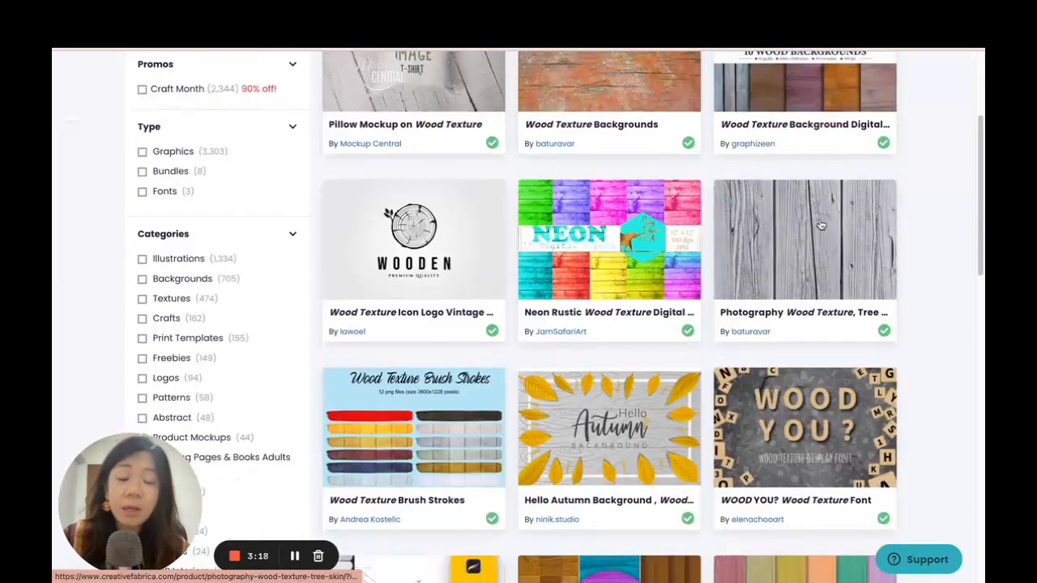
{"action": "scroll", "coordinate": [820, 227], "scroll_direction": "down", "scroll_amount": 2}
{"action": "scroll", "coordinate": [820, 224], "scroll_direction": "down", "scroll_amount": 2}
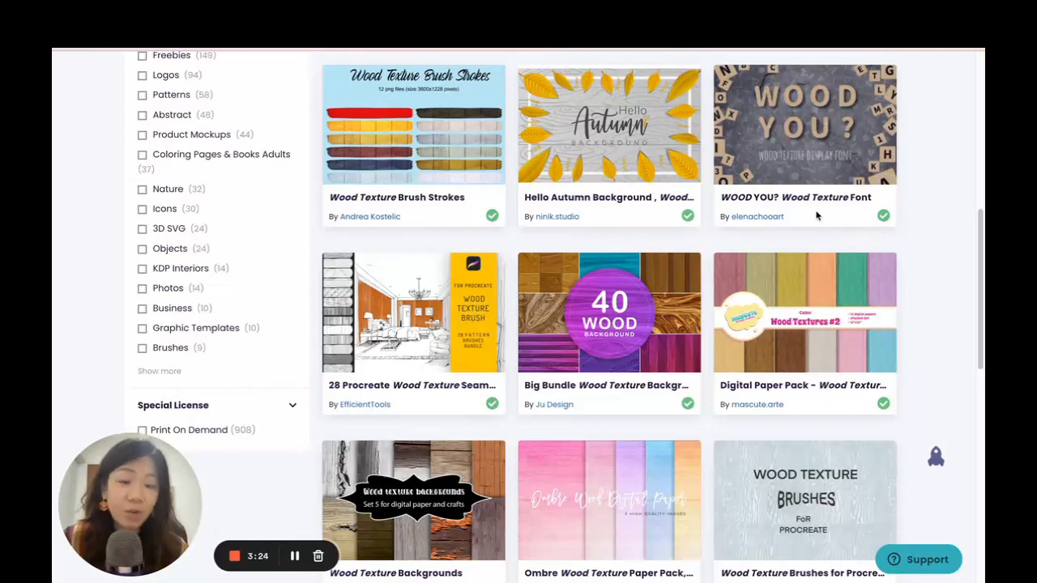
{"action": "scroll", "coordinate": [808, 212], "scroll_direction": "down", "scroll_amount": 1}
{"action": "scroll", "coordinate": [814, 287], "scroll_direction": "up", "scroll_amount": 4}
{"action": "scroll", "coordinate": [813, 287], "scroll_direction": "up", "scroll_amount": 3}
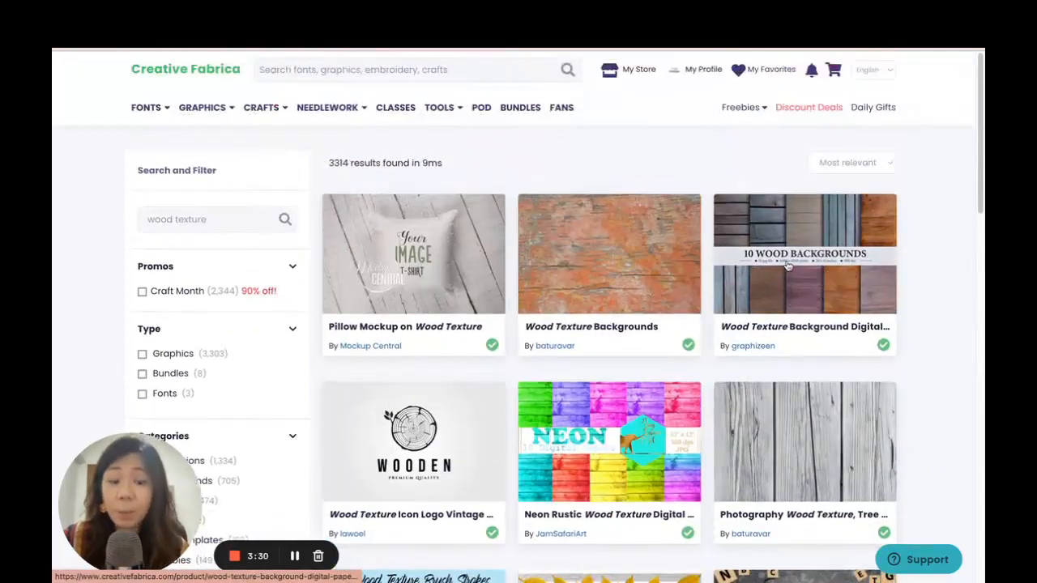
Search Creative Fabrica for "spiral binder" and look through the binder ring graphics.
{"action": "left_click", "coordinate": [414, 69]}
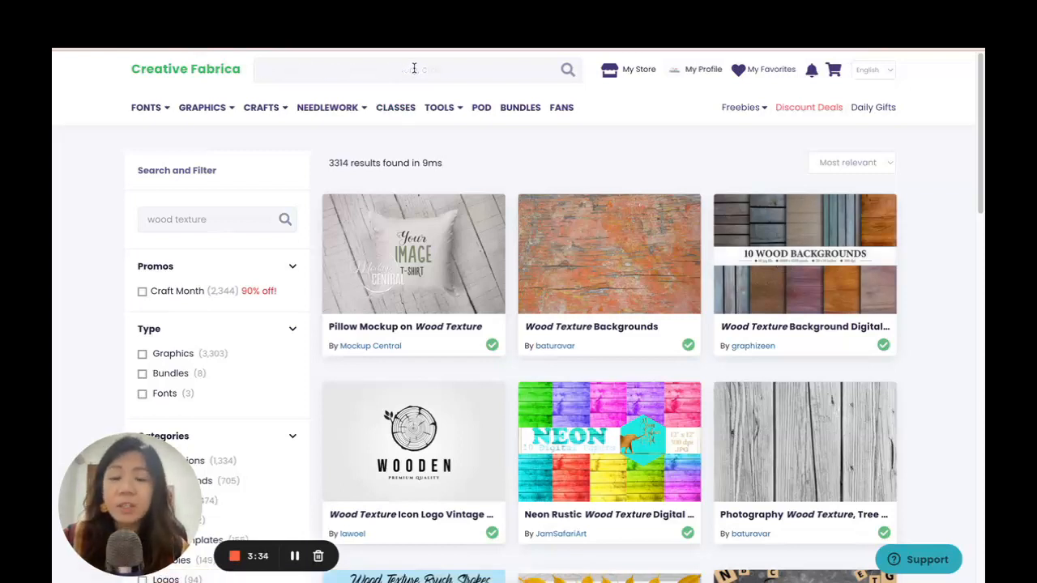
{"action": "type", "text": "spira"}
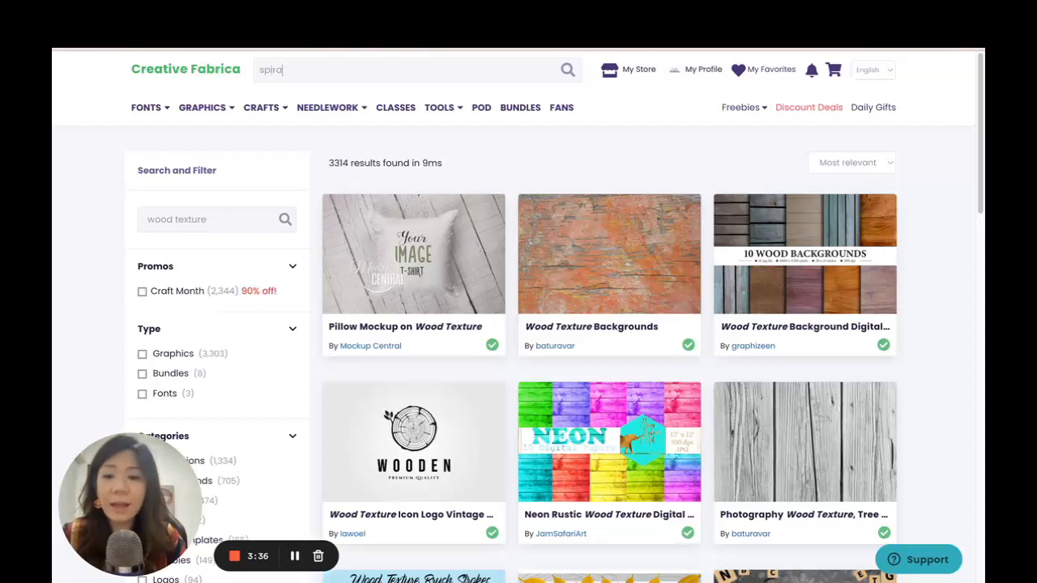
{"action": "type", "text": "l bind"}
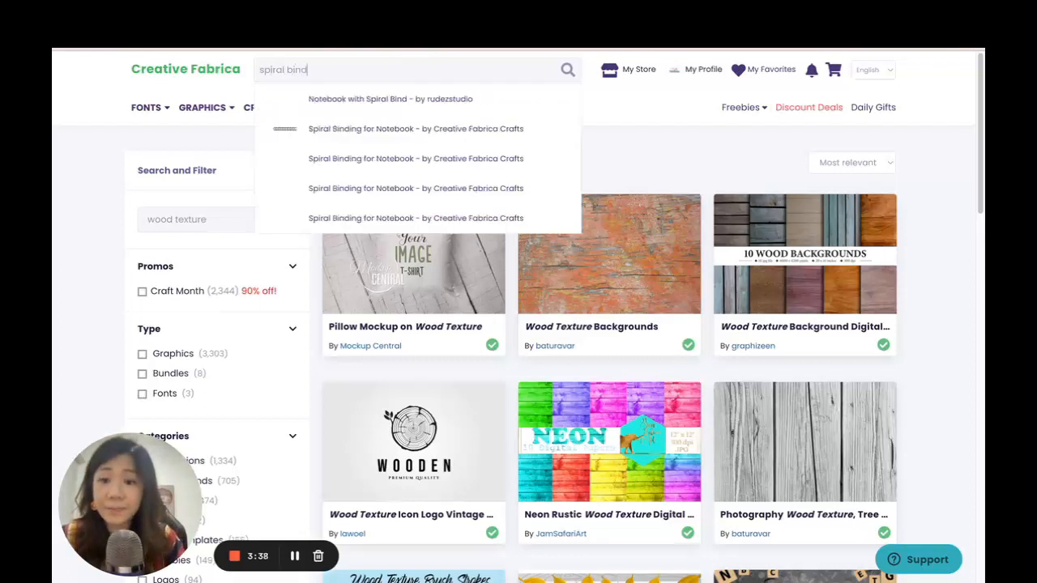
{"action": "type", "text": "er"}
{"action": "key", "text": "Return"}
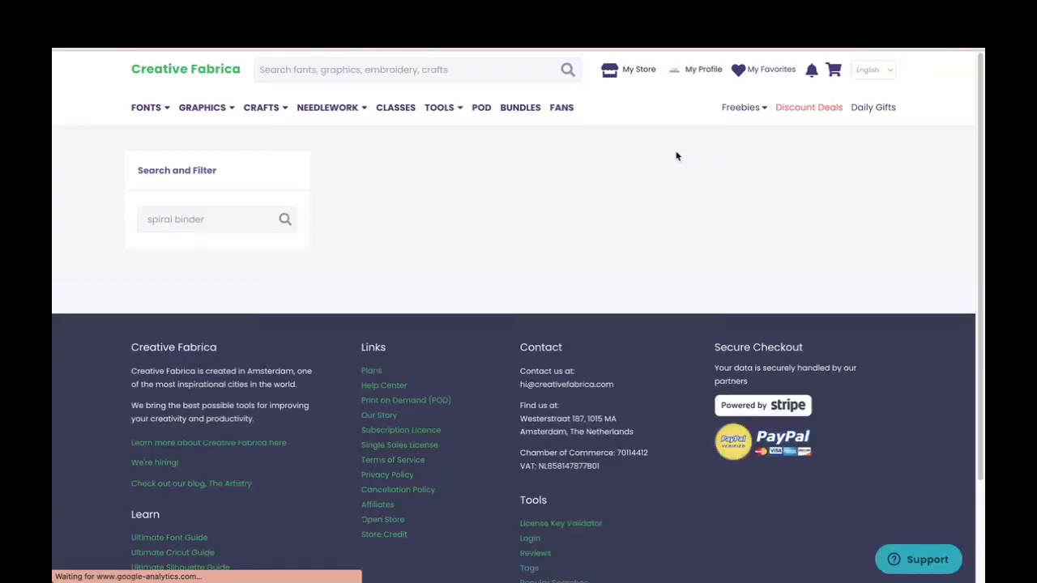
{"action": "scroll", "coordinate": [833, 167], "scroll_direction": "down", "scroll_amount": 3}
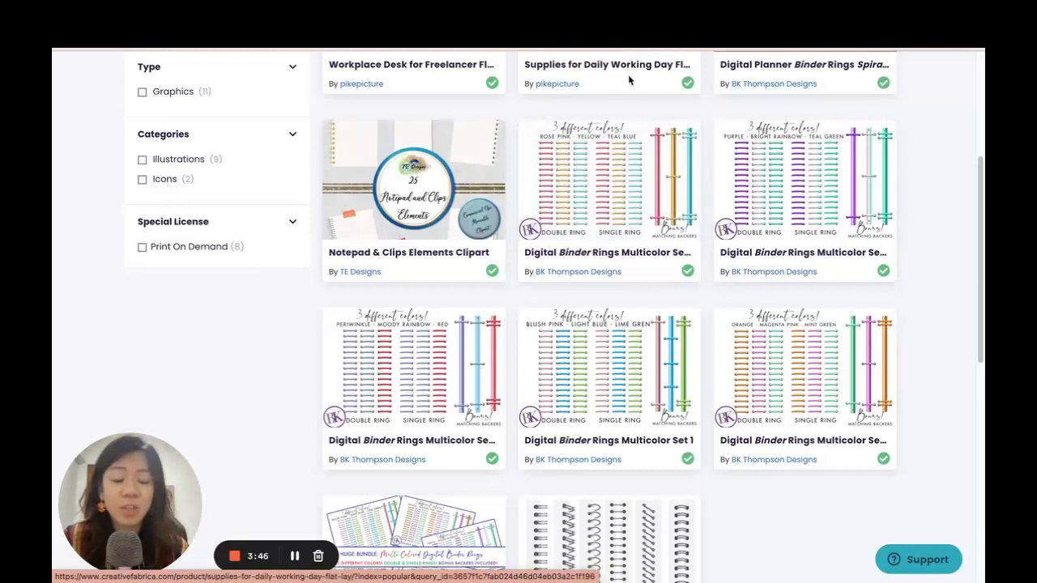
{"action": "scroll", "coordinate": [666, 185], "scroll_direction": "up", "scroll_amount": 1}
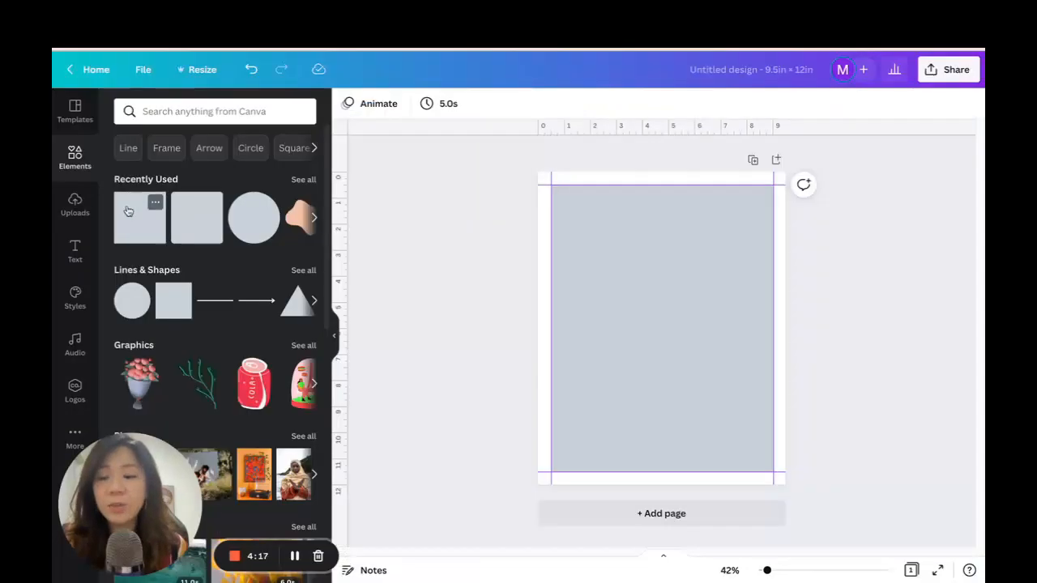
Upload the downloaded wood textures, binder rings and marble digital papers from the Downloads folder.
{"action": "left_click", "coordinate": [74, 204]}
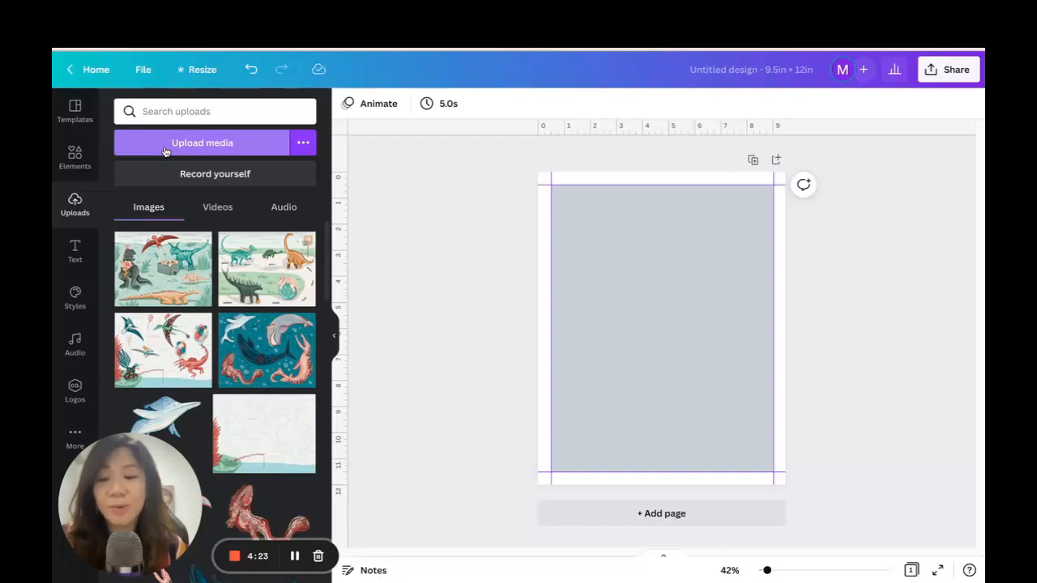
{"action": "left_click", "coordinate": [165, 151]}
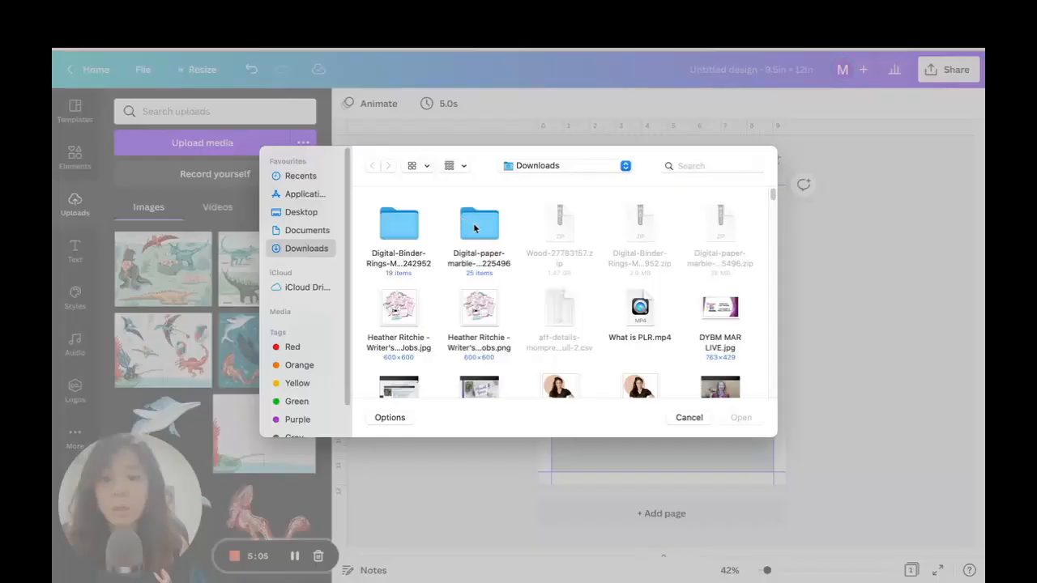
{"action": "double_click", "coordinate": [479, 227]}
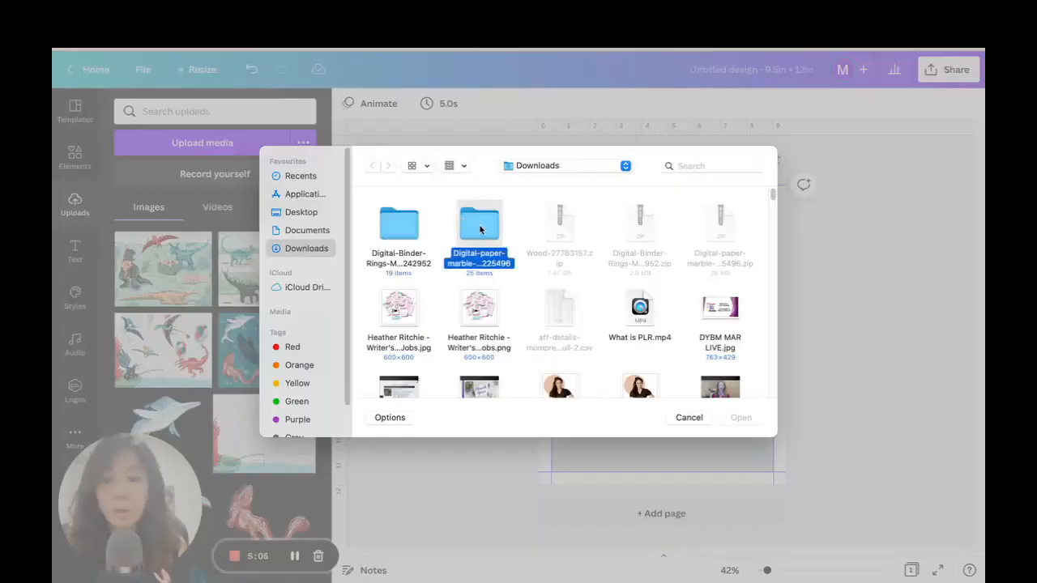
{"action": "mouse_move", "coordinate": [773, 214]}
{"action": "left_mouse_down"}
{"action": "mouse_move", "coordinate": [778, 328]}
{"action": "mouse_move", "coordinate": [774, 201]}
{"action": "left_mouse_up"}
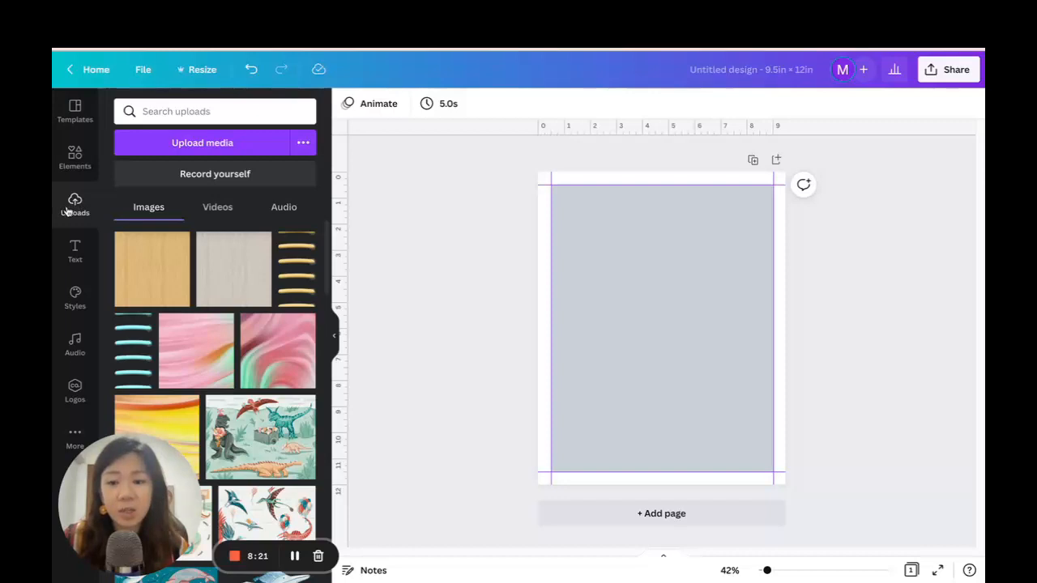
Add the grey wood texture, enlarge it to cover the whole page, and send it behind the base shape.
{"action": "left_click", "coordinate": [231, 269]}
{"action": "left_click_drag", "start_coordinate": [662, 329], "coordinate": [630, 277]}
{"action": "left_click_drag", "start_coordinate": [729, 362], "coordinate": [860, 486]}
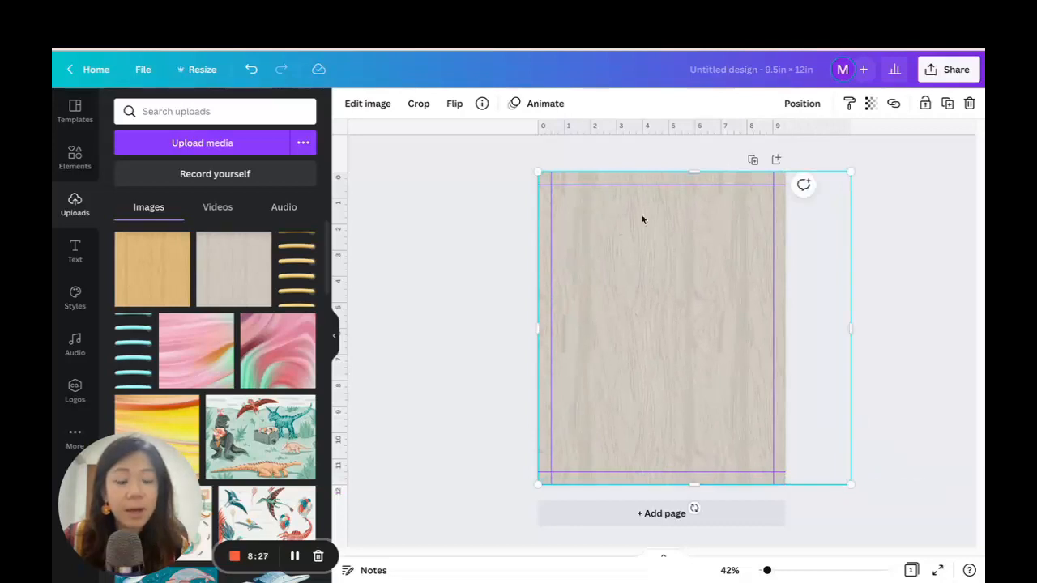
{"action": "left_click", "coordinate": [800, 105]}
{"action": "left_click", "coordinate": [747, 144]}
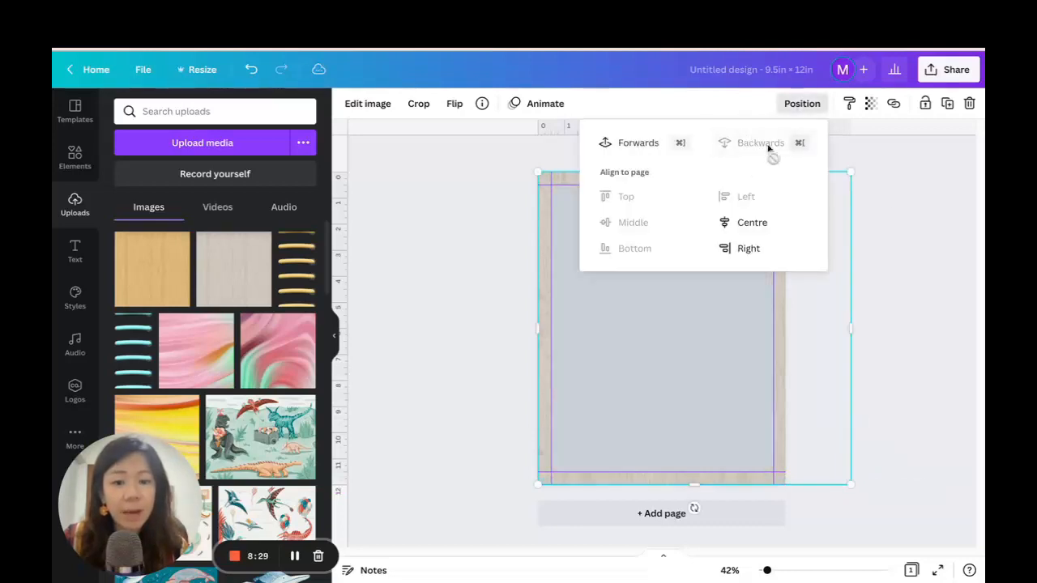
{"action": "left_click", "coordinate": [891, 196]}
{"action": "left_click", "coordinate": [891, 196]}
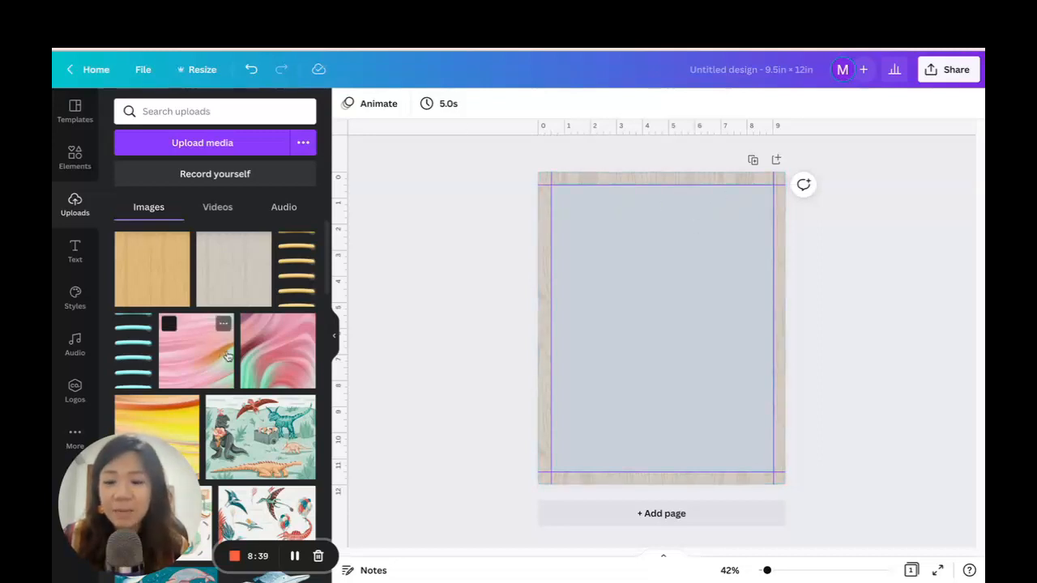
Insert a single-cell grid and resize it to fit exactly inside the four guides.
{"action": "left_click", "coordinate": [71, 159]}
{"action": "scroll", "coordinate": [238, 236], "scroll_direction": "down", "scroll_amount": 5}
{"action": "scroll", "coordinate": [239, 234], "scroll_direction": "down", "scroll_amount": 3}
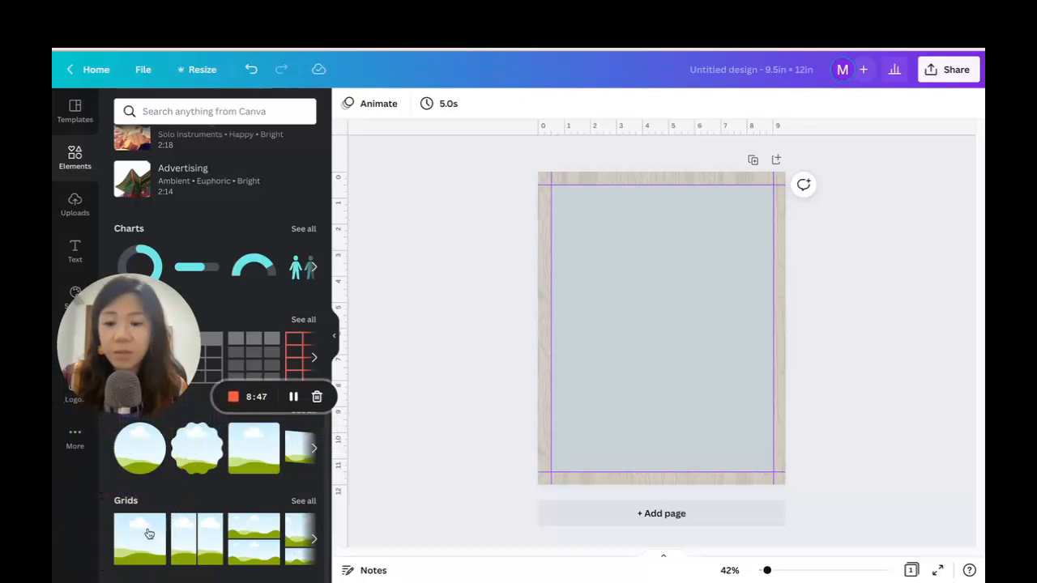
{"action": "left_click", "coordinate": [150, 534]}
{"action": "left_click_drag", "start_coordinate": [538, 172], "coordinate": [554, 185]}
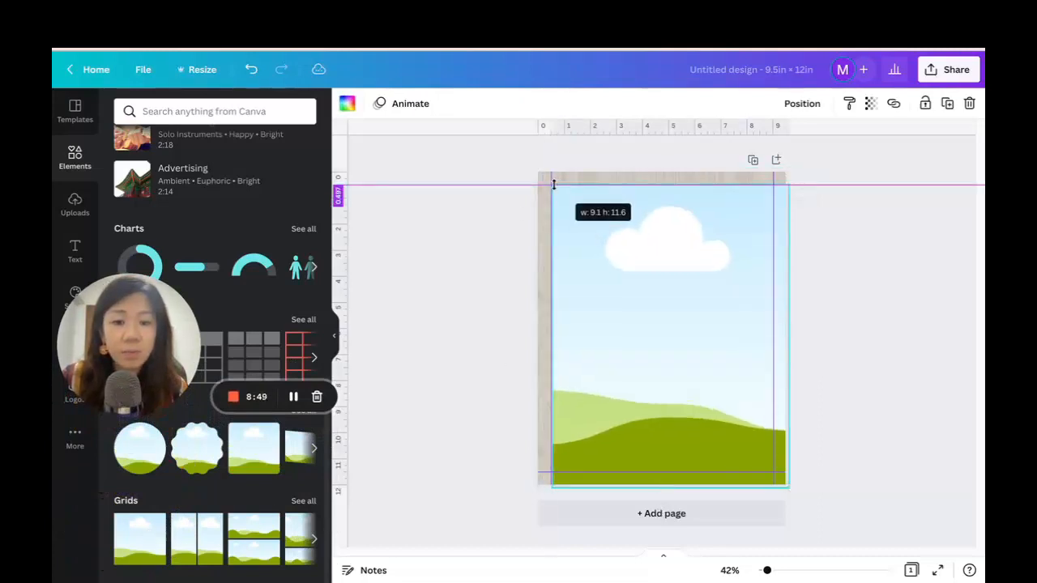
{"action": "mouse_move", "coordinate": [786, 485]}
{"action": "left_mouse_down"}
{"action": "mouse_move", "coordinate": [769, 464]}
{"action": "mouse_move", "coordinate": [774, 472]}
{"action": "left_mouse_up"}
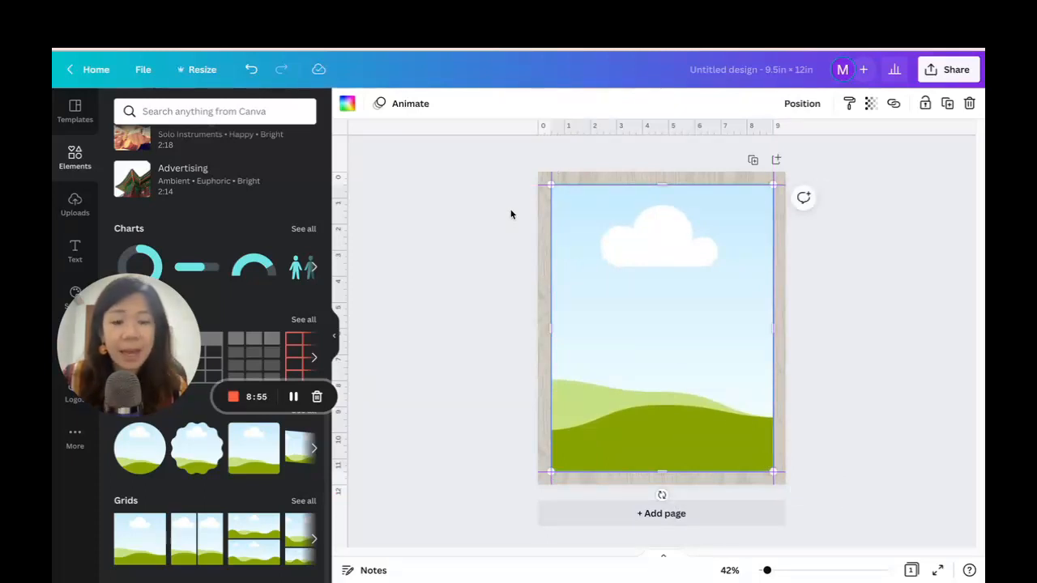
{"action": "left_click_drag", "start_coordinate": [125, 347], "coordinate": [126, 509]}
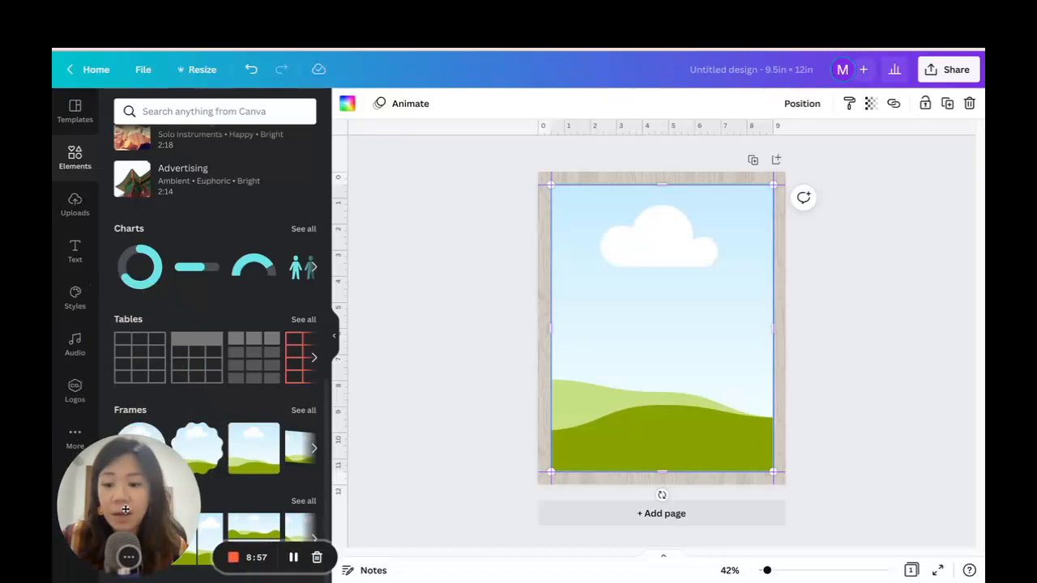
Fill the grid with the uploaded pink marble paper that has the orange streak.
{"action": "left_click", "coordinate": [75, 204]}
{"action": "scroll", "coordinate": [233, 305], "scroll_direction": "down", "scroll_amount": 1}
{"action": "scroll", "coordinate": [210, 295], "scroll_direction": "up", "scroll_amount": 2}
{"action": "scroll", "coordinate": [211, 295], "scroll_direction": "down", "scroll_amount": 1}
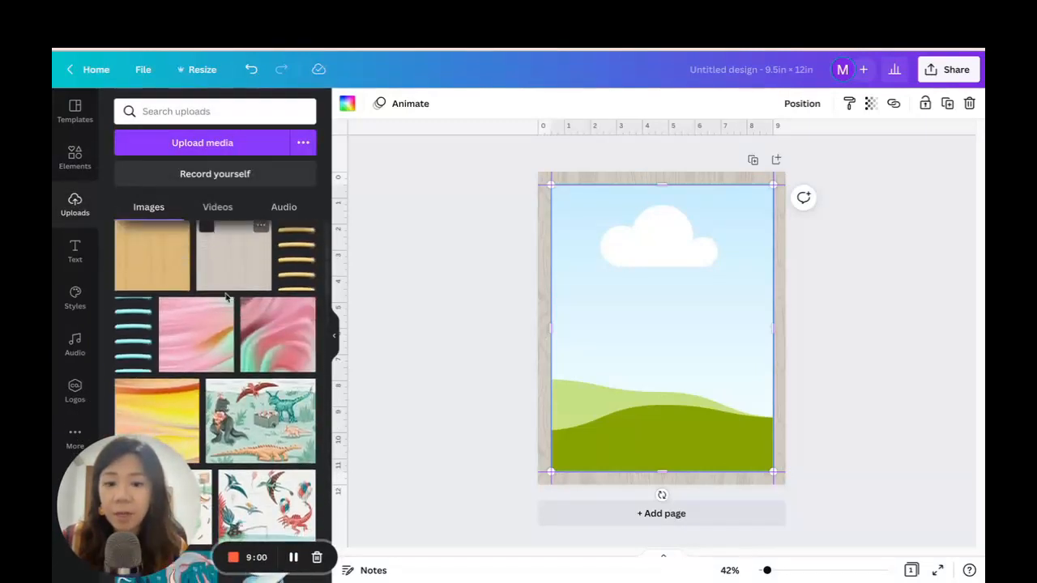
{"action": "left_click", "coordinate": [193, 343]}
{"action": "left_click_drag", "start_coordinate": [638, 327], "coordinate": [655, 336]}
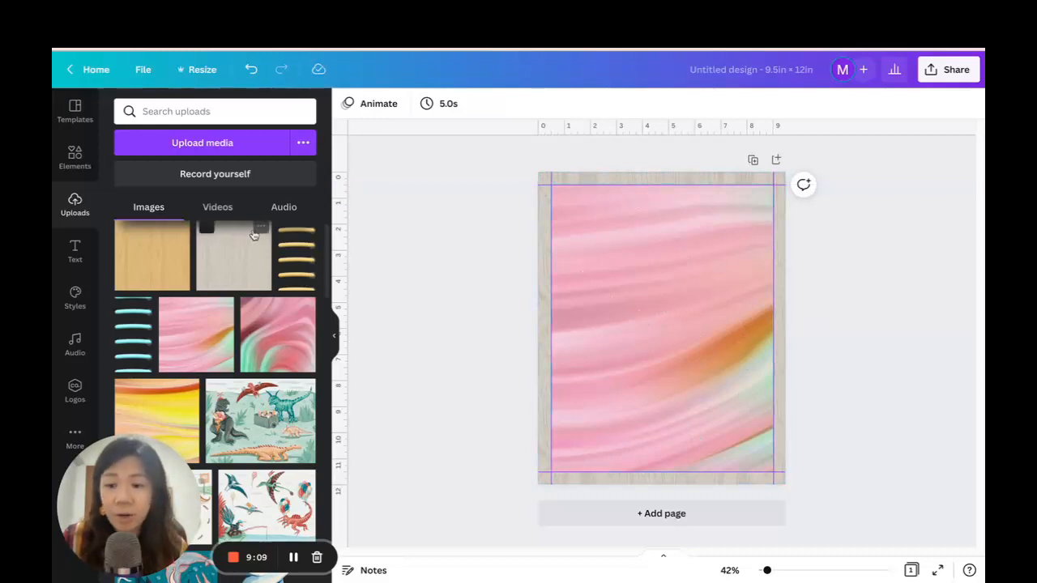
Add the turquoise binder rings, shrink them, and place them over the upper part of the cover's left edge.
{"action": "left_click", "coordinate": [138, 331]}
{"action": "left_click_drag", "start_coordinate": [659, 297], "coordinate": [555, 269]}
{"action": "left_click_drag", "start_coordinate": [570, 419], "coordinate": [519, 294]}
{"action": "left_click", "coordinate": [770, 571]}
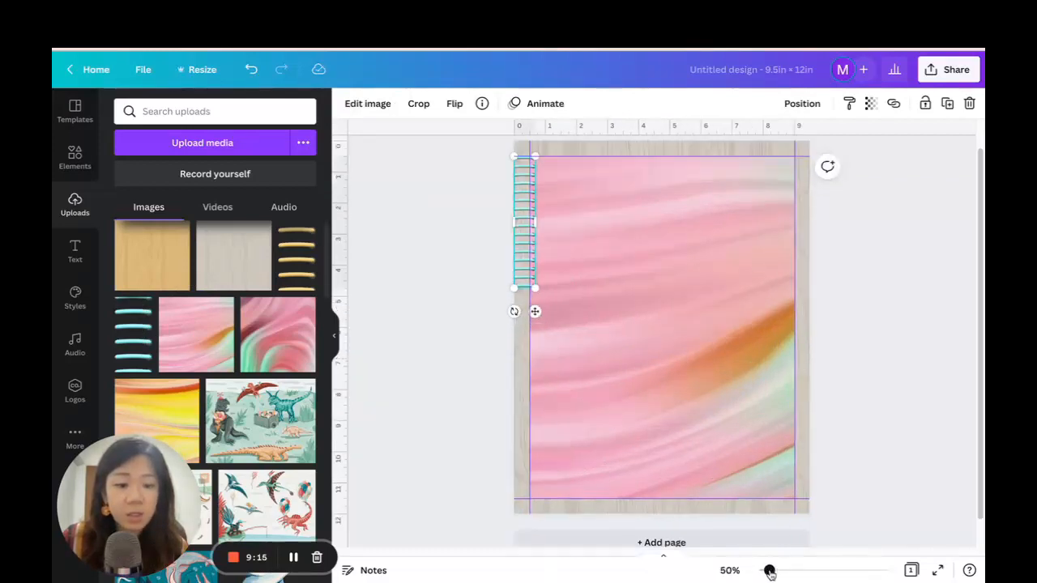
{"action": "left_click_drag", "start_coordinate": [770, 572], "coordinate": [775, 571]}
{"action": "scroll", "coordinate": [484, 250], "scroll_direction": "up", "scroll_amount": 2}
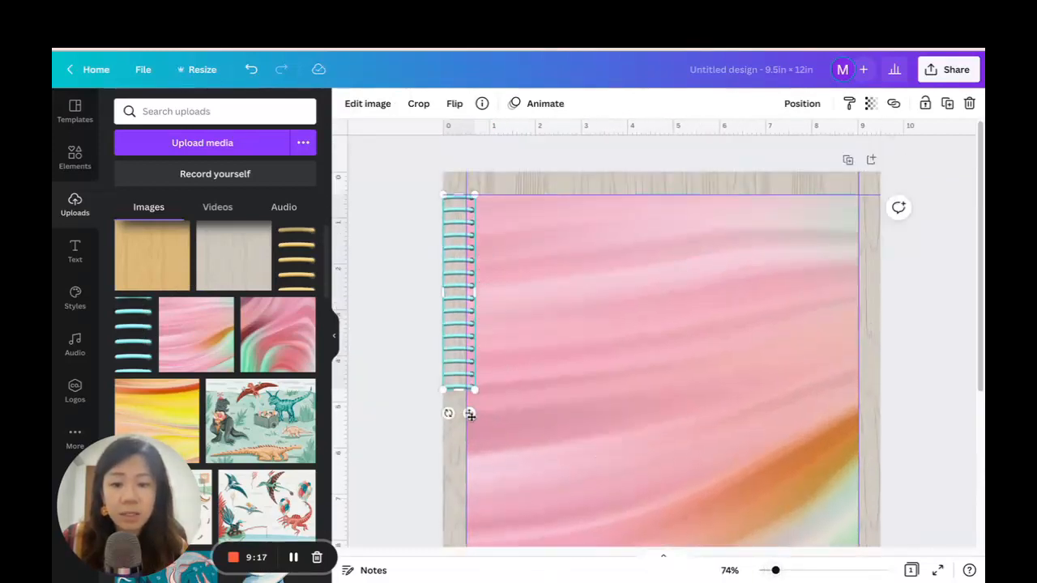
{"action": "left_click_drag", "start_coordinate": [470, 414], "coordinate": [476, 421]}
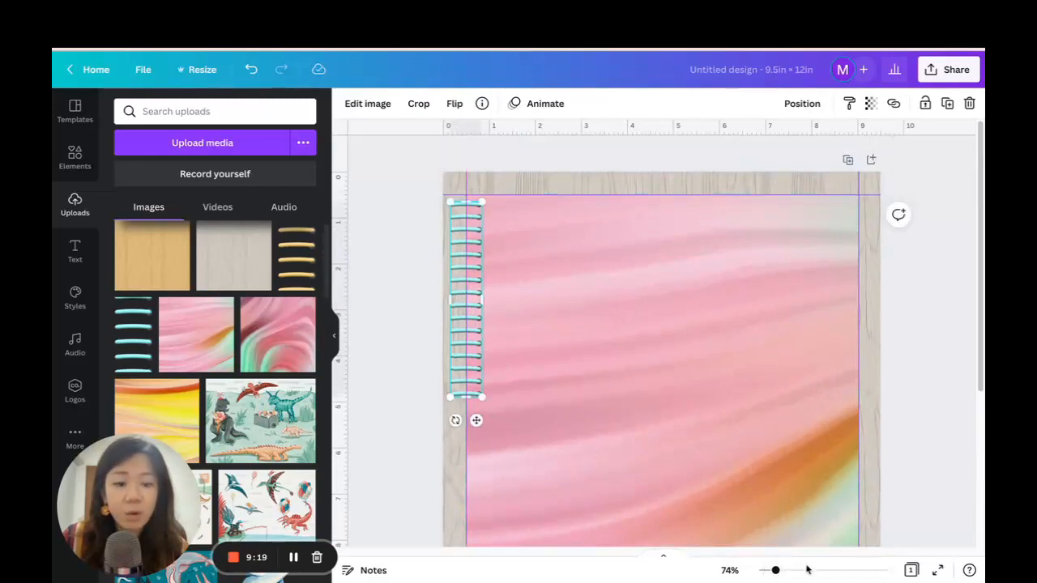
Examine up close how the binder rings sit on the cover's edge, undoing any accidental shift of the cover.
{"action": "left_click_drag", "start_coordinate": [776, 572], "coordinate": [795, 571]}
{"action": "left_click_drag", "start_coordinate": [592, 558], "coordinate": [493, 550]}
{"action": "left_click", "coordinate": [445, 231]}
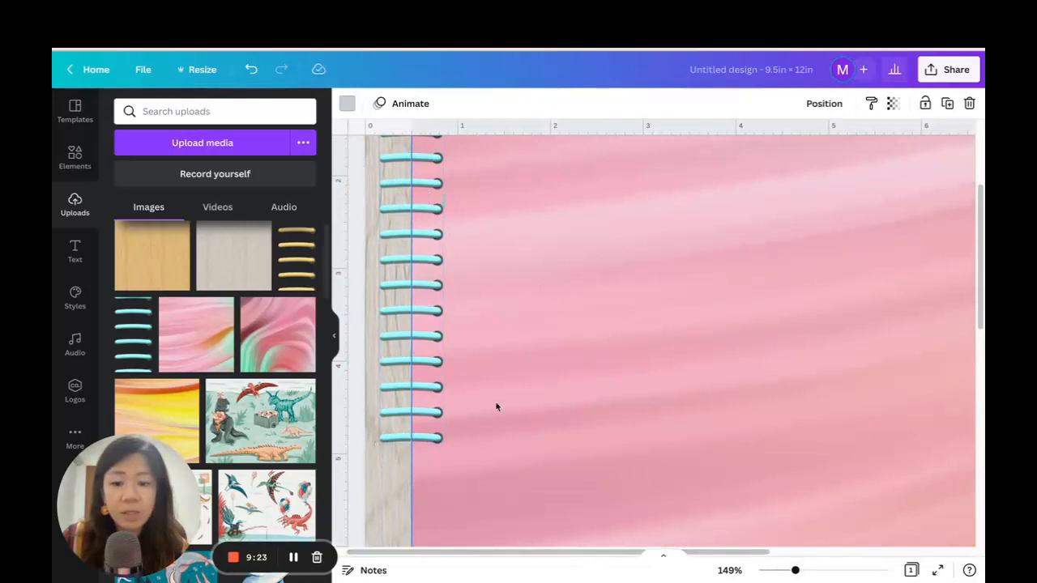
{"action": "scroll", "coordinate": [638, 406], "scroll_direction": "up", "scroll_amount": 2}
{"action": "scroll", "coordinate": [729, 422], "scroll_direction": "down", "scroll_amount": 5, "text": "ctrl"}
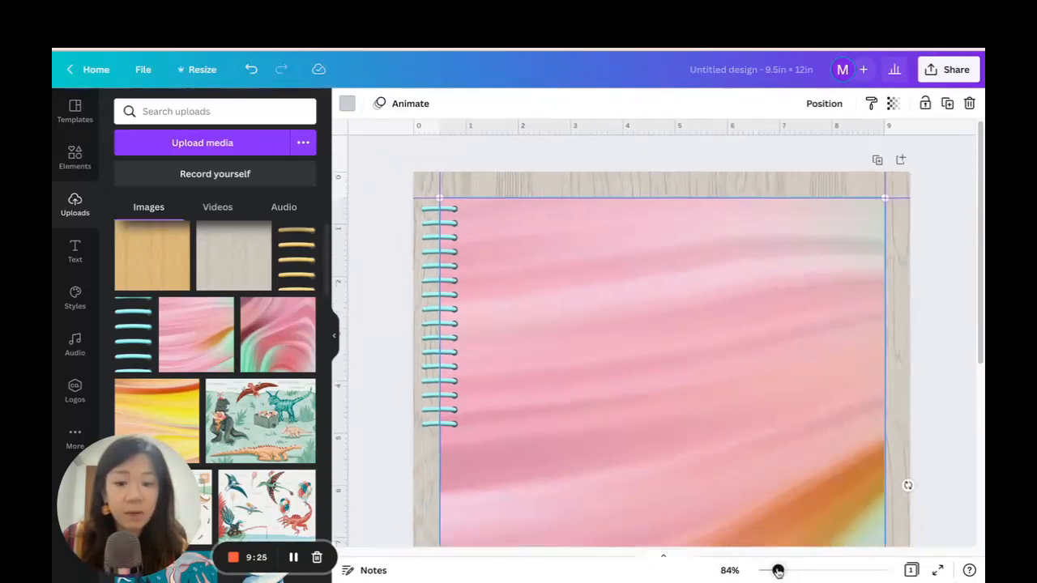
{"action": "scroll", "coordinate": [605, 307], "scroll_direction": "down", "scroll_amount": 4}
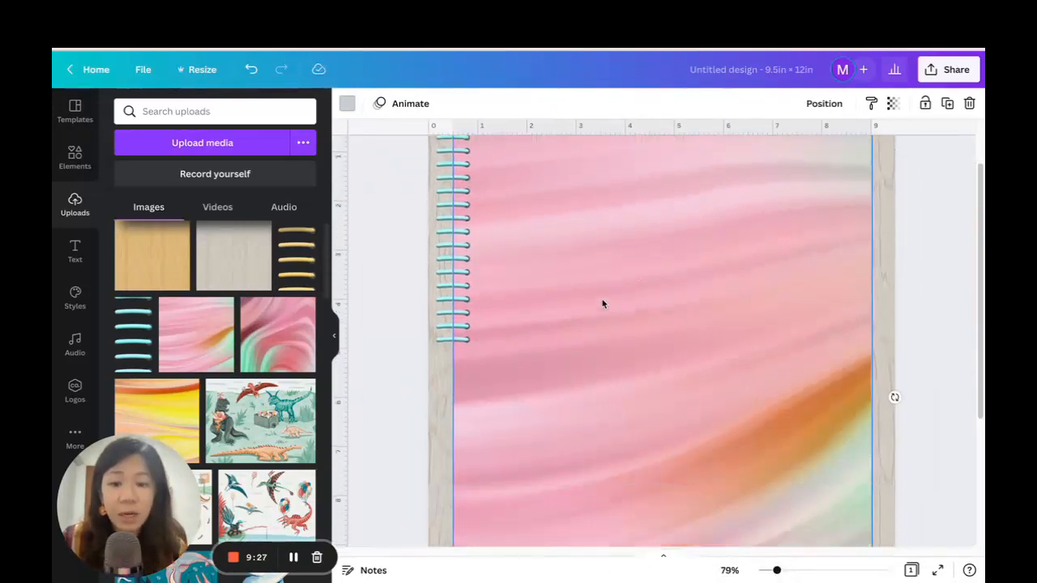
{"action": "left_click_drag", "start_coordinate": [776, 572], "coordinate": [771, 572]}
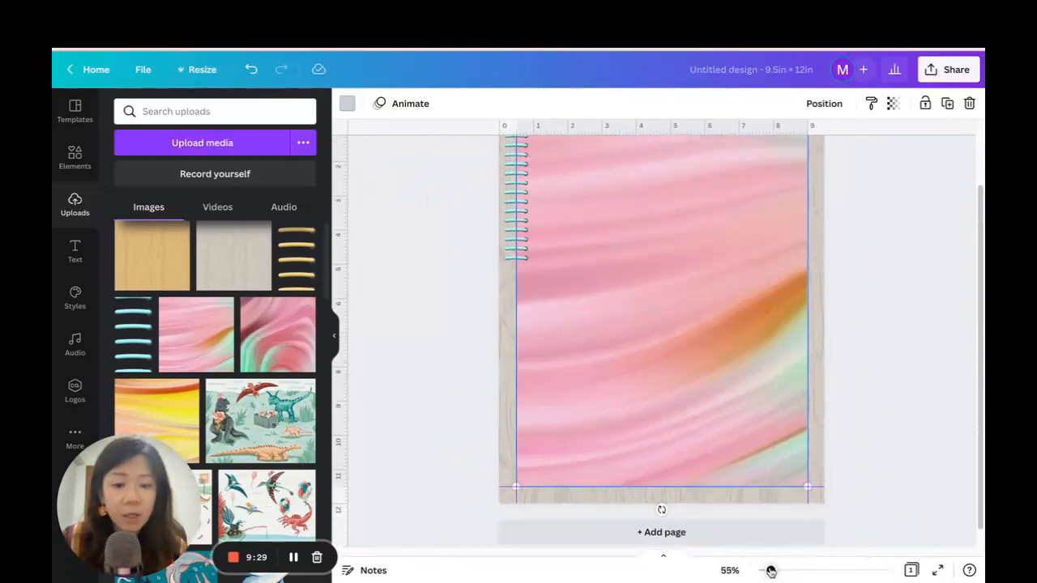
{"action": "scroll", "coordinate": [559, 240], "scroll_direction": "up", "scroll_amount": 1}
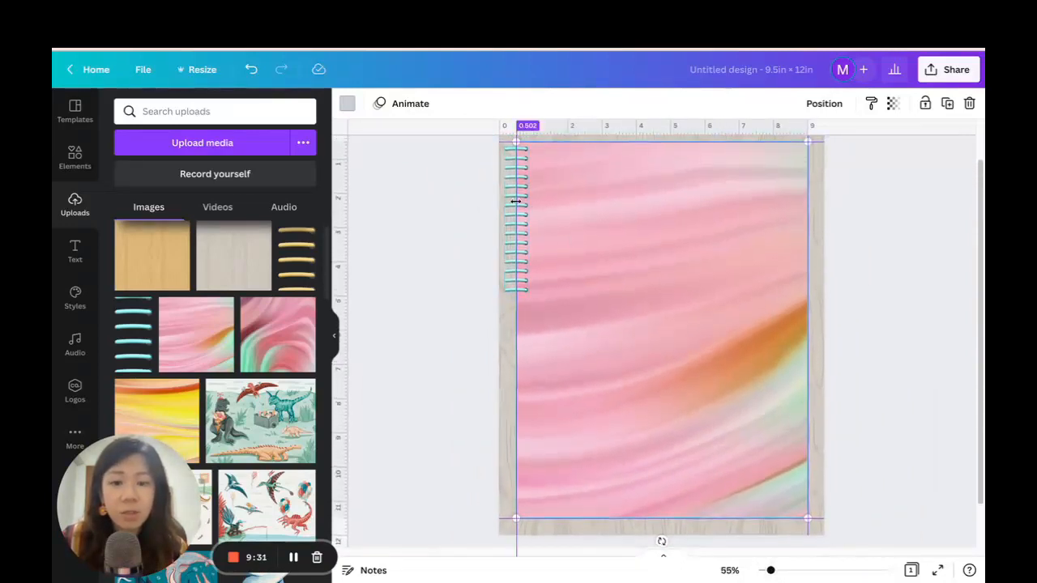
{"action": "left_click_drag", "start_coordinate": [761, 180], "coordinate": [768, 190]}
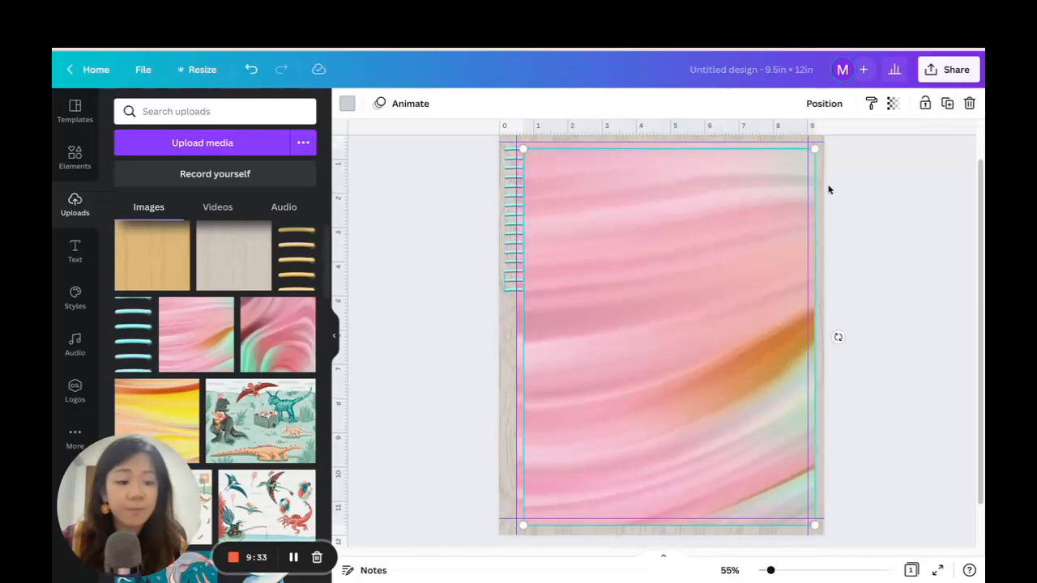
{"action": "key", "text": "ctrl+z"}
Duplicate the binder rings twice and stack the copies below the original down the cover's left edge.
{"action": "left_click", "coordinate": [511, 193]}
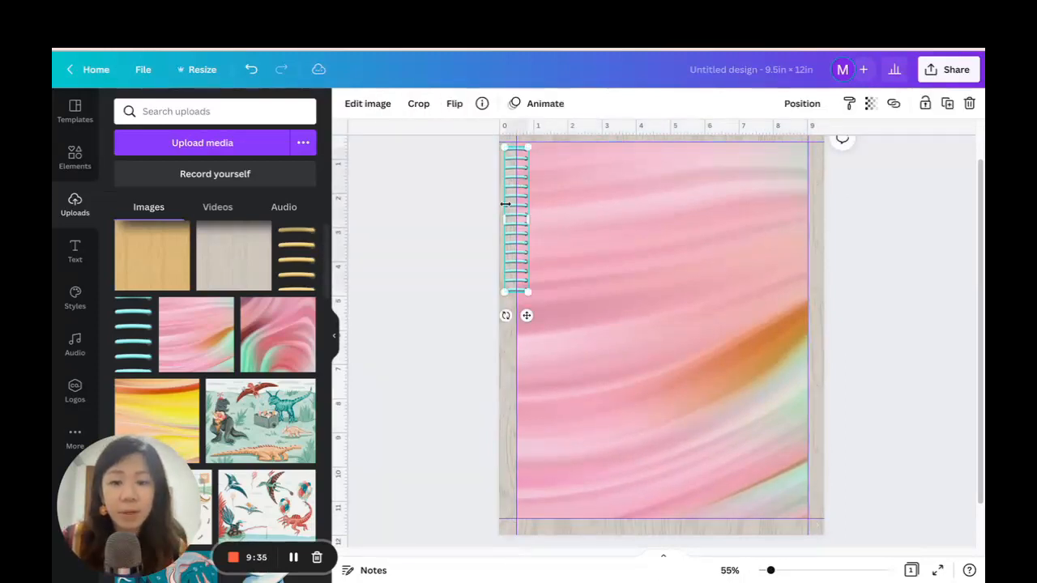
{"action": "left_click", "coordinate": [948, 108]}
{"action": "left_click_drag", "start_coordinate": [531, 321], "coordinate": [522, 464]}
{"action": "left_click", "coordinate": [948, 103]}
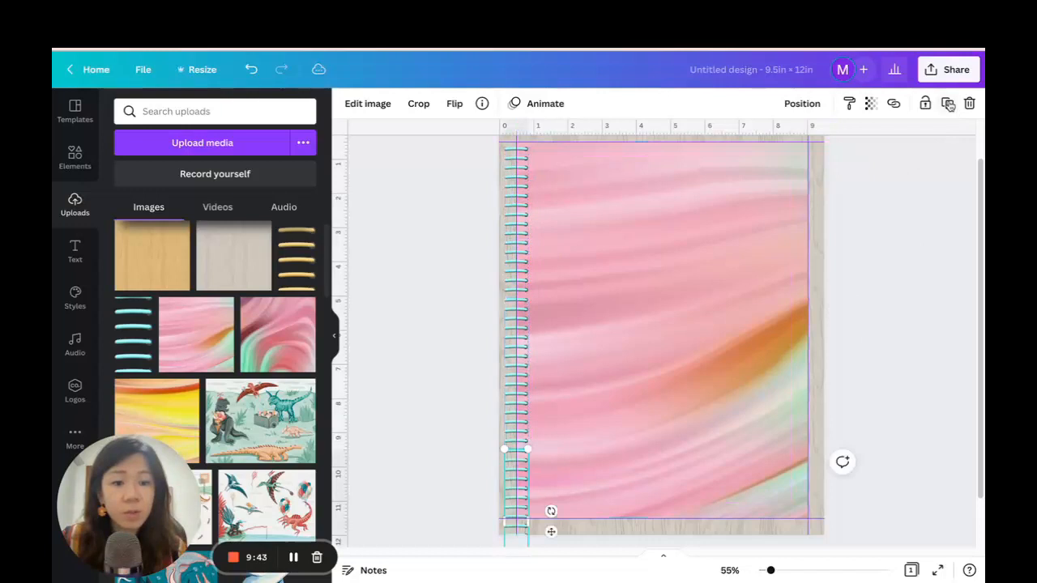
Crop the lowest binder ring copy so the rings end just above the cover's bottom edge.
{"action": "scroll", "coordinate": [739, 365], "scroll_direction": "down", "scroll_amount": 1}
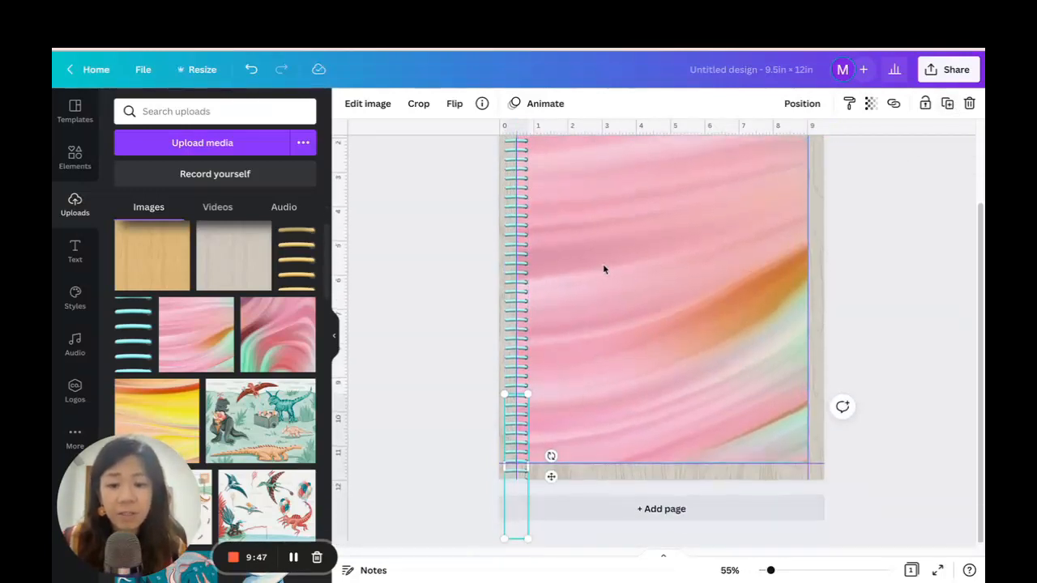
{"action": "scroll", "coordinate": [603, 269], "scroll_direction": "up", "scroll_amount": 2}
{"action": "scroll", "coordinate": [600, 240], "scroll_direction": "down", "scroll_amount": 1}
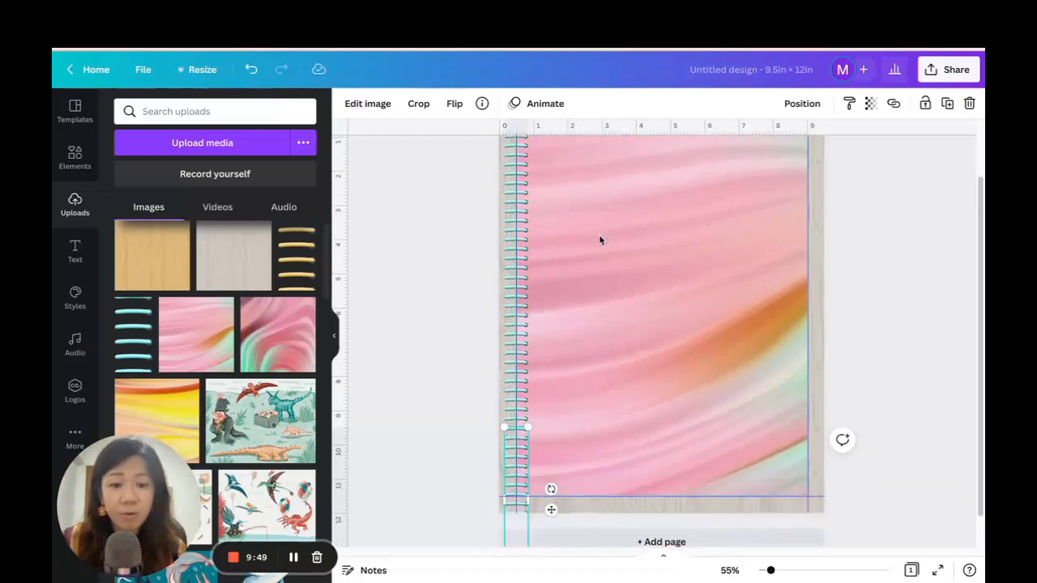
{"action": "scroll", "coordinate": [601, 242], "scroll_direction": "down", "scroll_amount": 1}
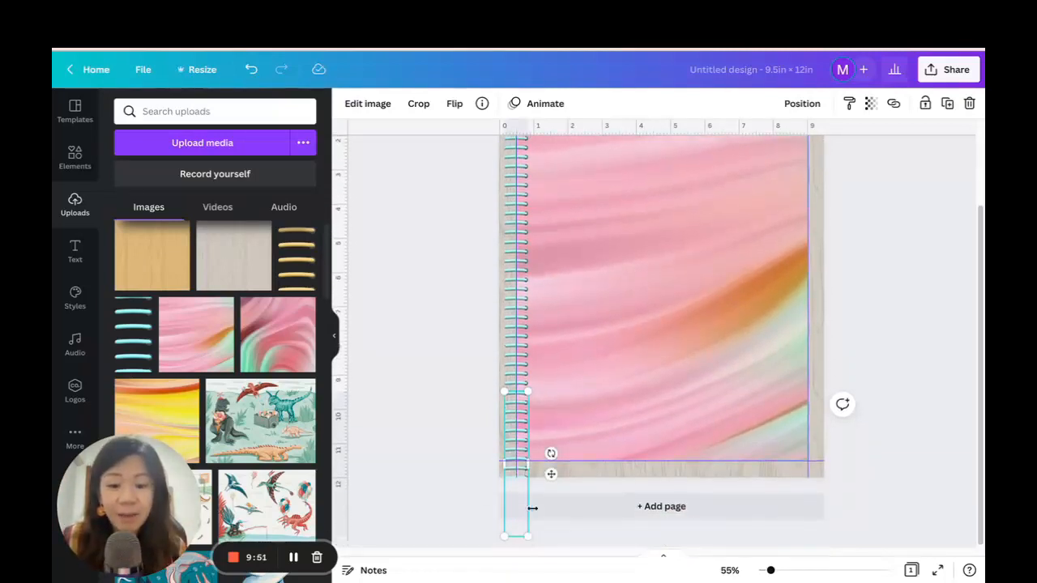
{"action": "left_click", "coordinate": [419, 106]}
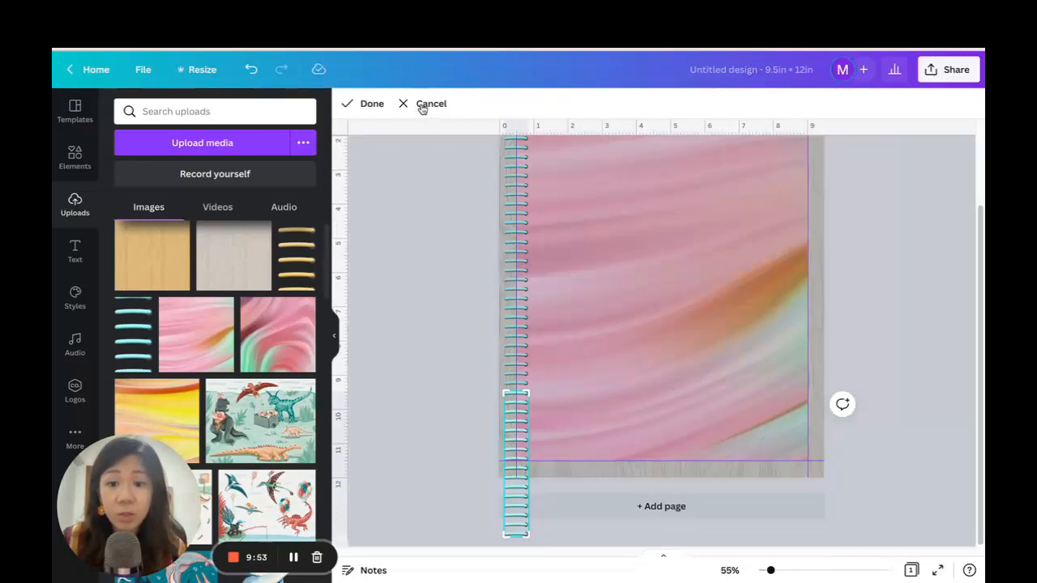
{"action": "left_click_drag", "start_coordinate": [527, 537], "coordinate": [532, 456]}
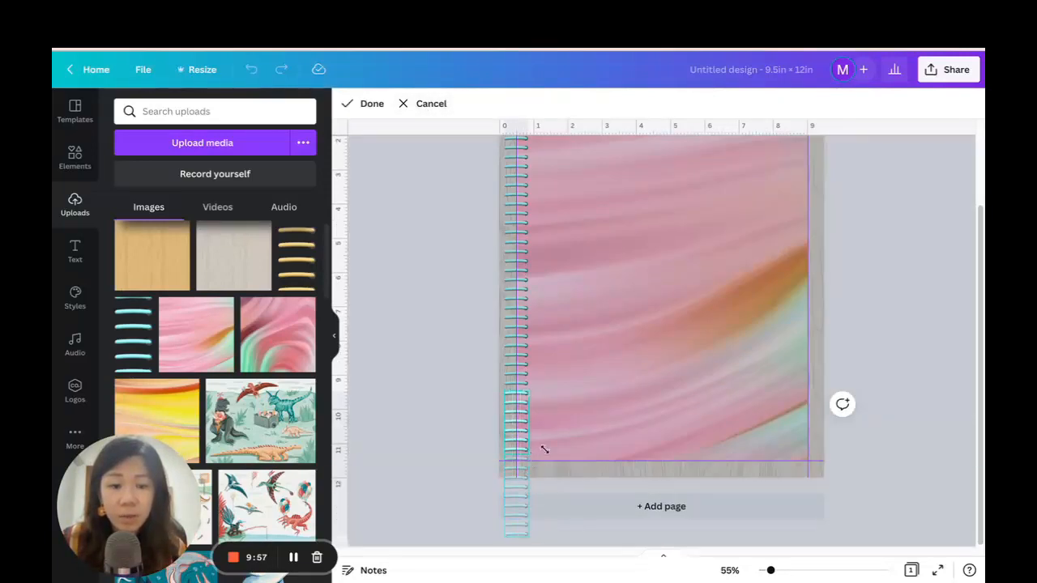
{"action": "left_click", "coordinate": [882, 343]}
{"action": "left_click", "coordinate": [919, 338]}
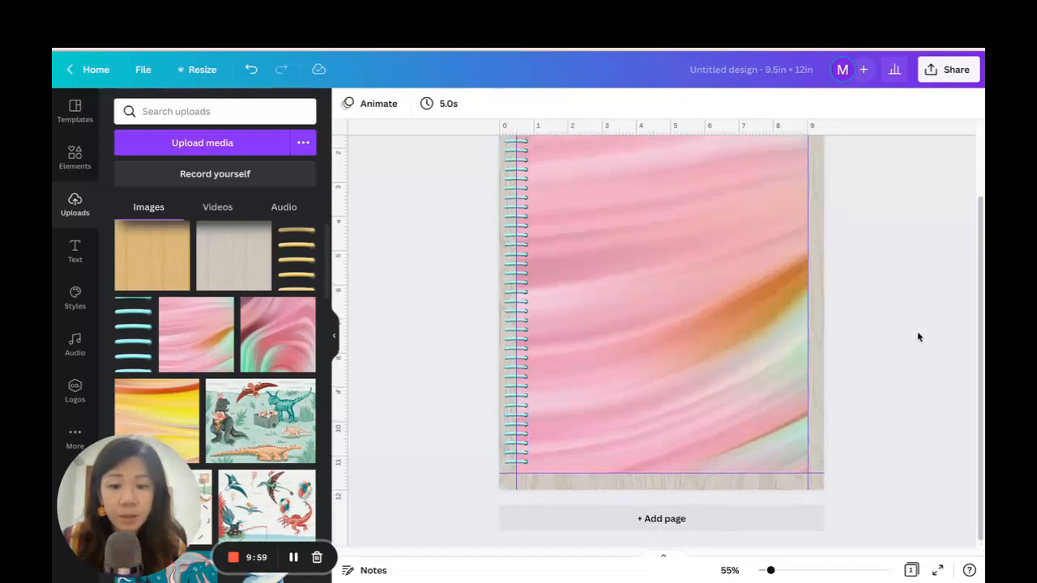
Group all the binder ring pieces into one object and undo the stray move of the left guide.
{"action": "scroll", "coordinate": [917, 333], "scroll_direction": "up", "scroll_amount": 2}
{"action": "left_click_drag", "start_coordinate": [776, 573], "coordinate": [771, 573]}
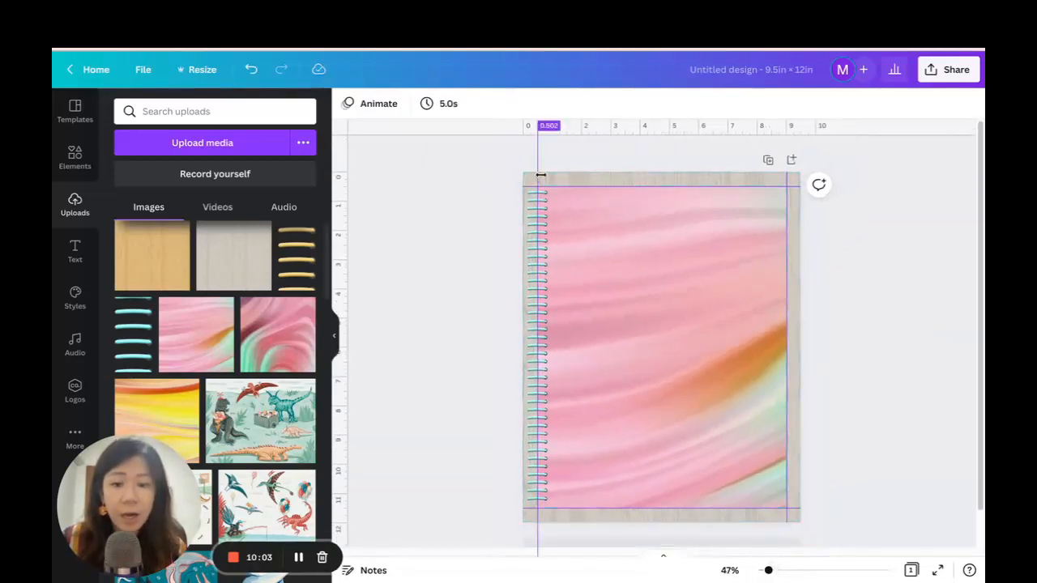
{"action": "left_click_drag", "start_coordinate": [524, 198], "coordinate": [536, 506]}
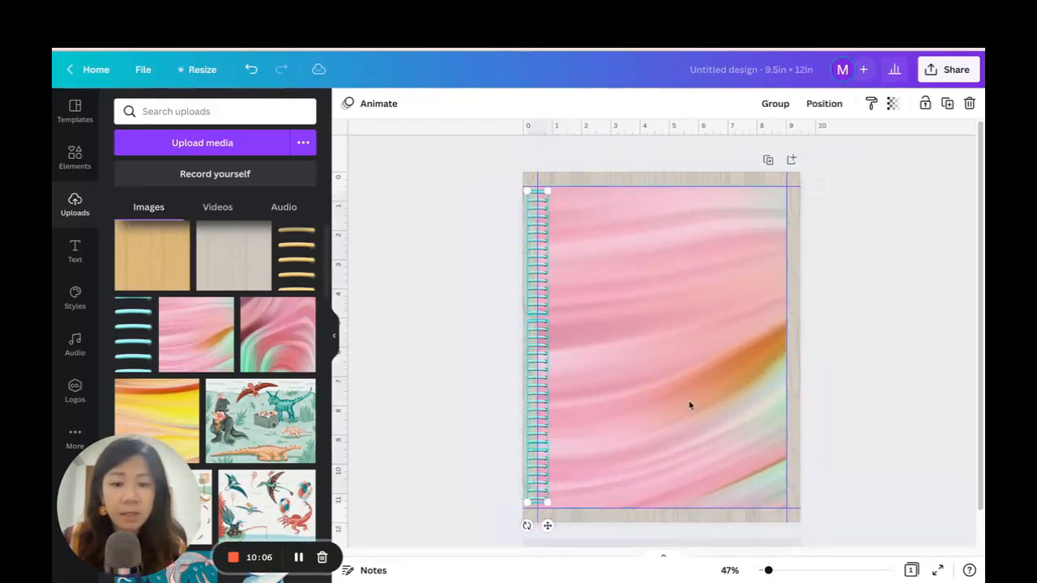
{"action": "left_click", "coordinate": [825, 106]}
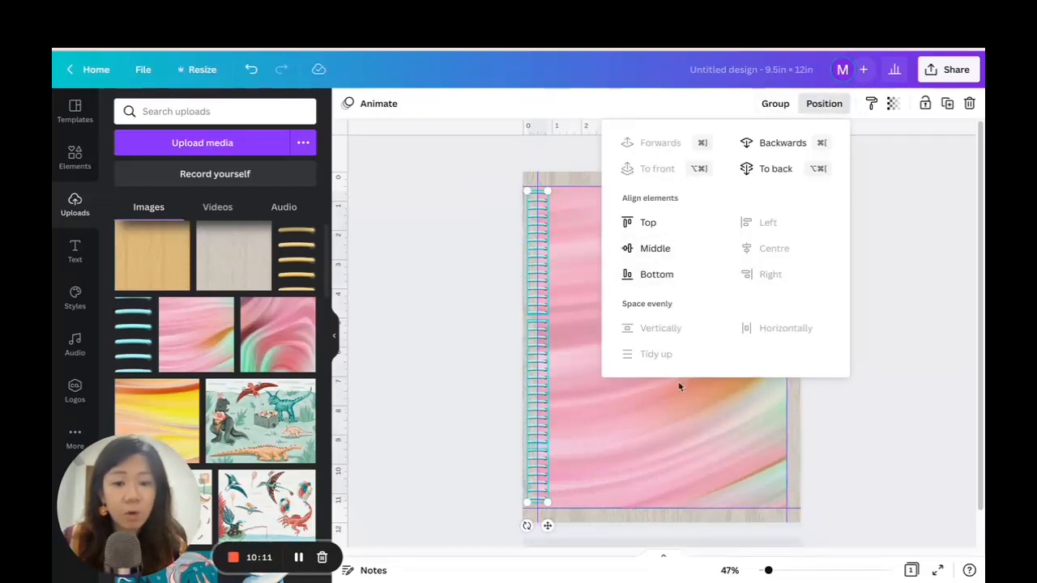
{"action": "left_click", "coordinate": [803, 105]}
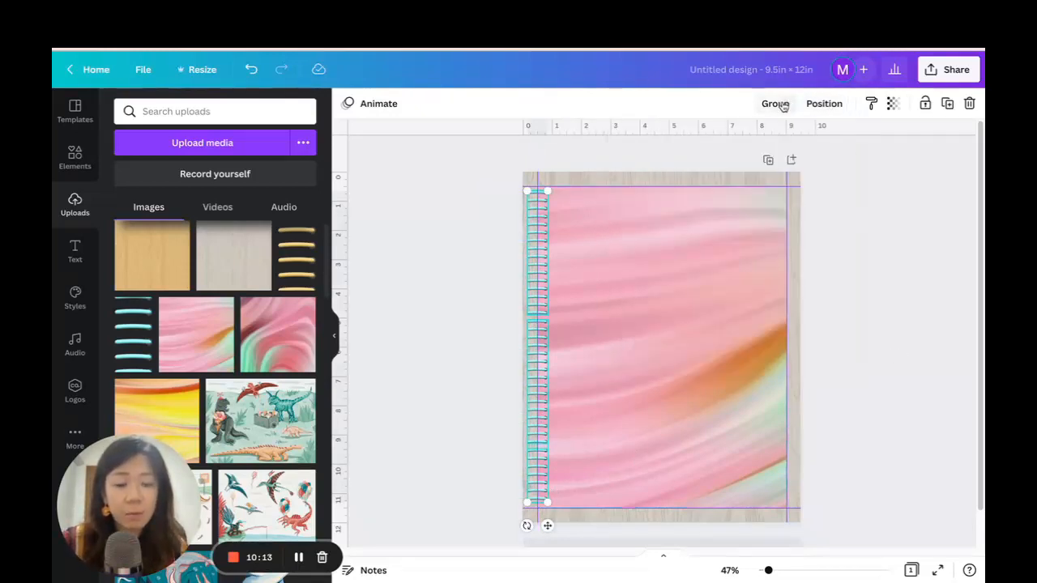
{"action": "left_click", "coordinate": [776, 104]}
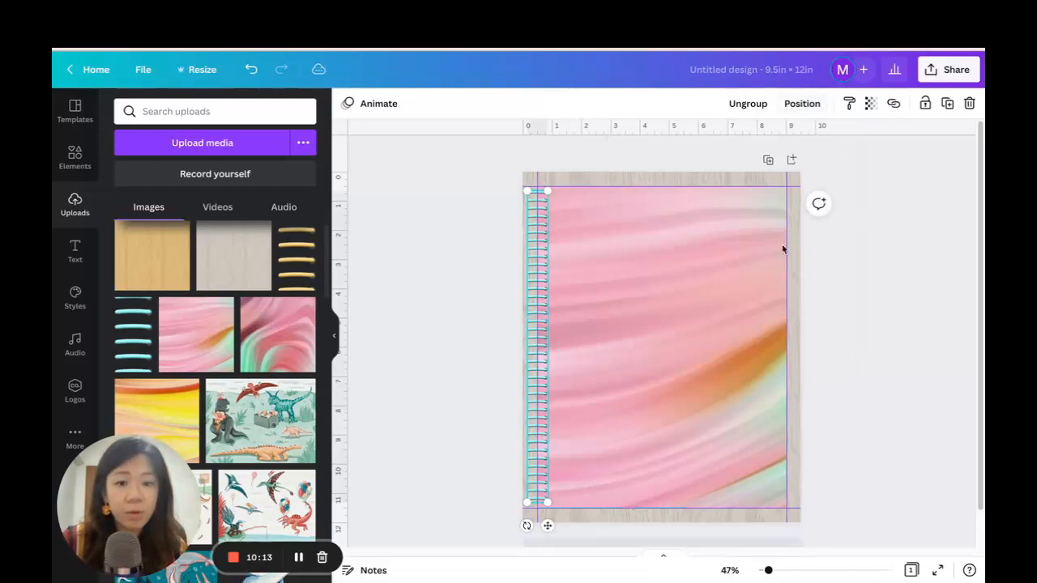
{"action": "left_click", "coordinate": [248, 74]}
{"action": "left_click", "coordinate": [509, 265]}
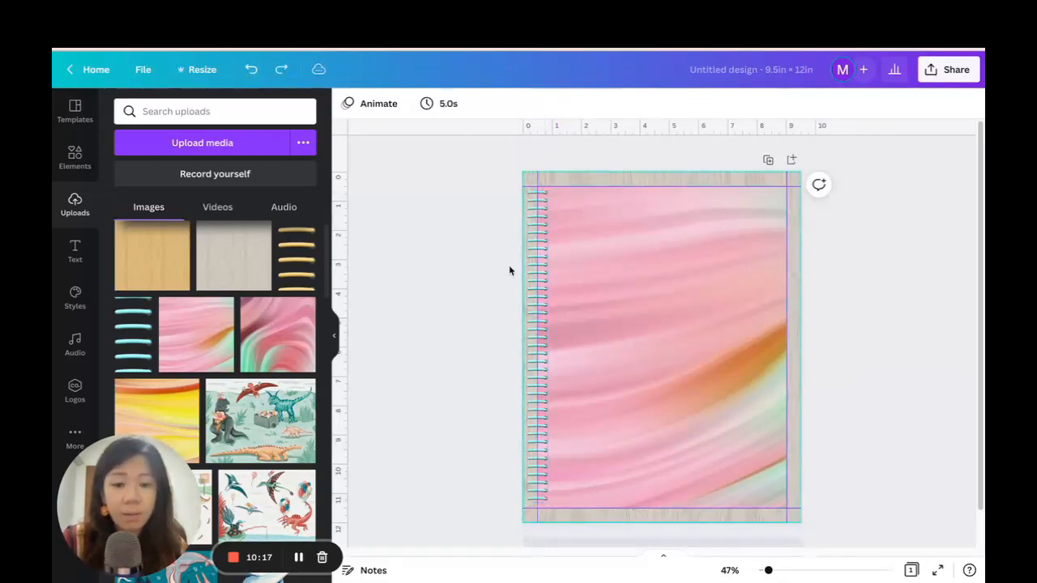
Reposition the grouped binder rings slightly on the cover's left edge.
{"action": "left_click_drag", "start_coordinate": [540, 288], "coordinate": [542, 293]}
{"action": "left_click", "coordinate": [867, 281]}
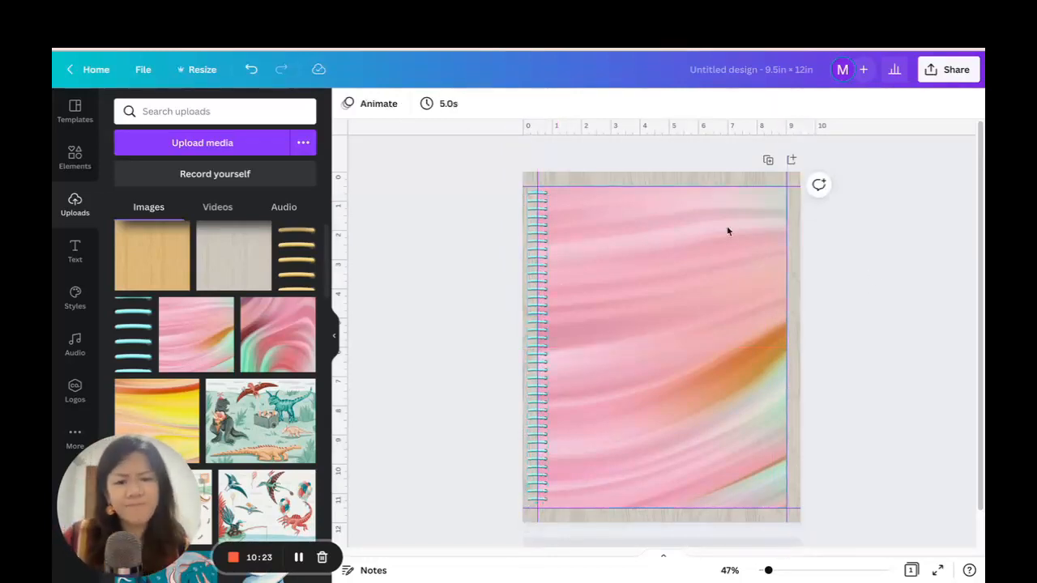
Add the tan wood texture, enlarge it to 12 × 12 in to fill the page, and send it behind the cover and binder rings.
{"action": "left_click", "coordinate": [149, 255]}
{"action": "left_click_drag", "start_coordinate": [624, 342], "coordinate": [591, 267]}
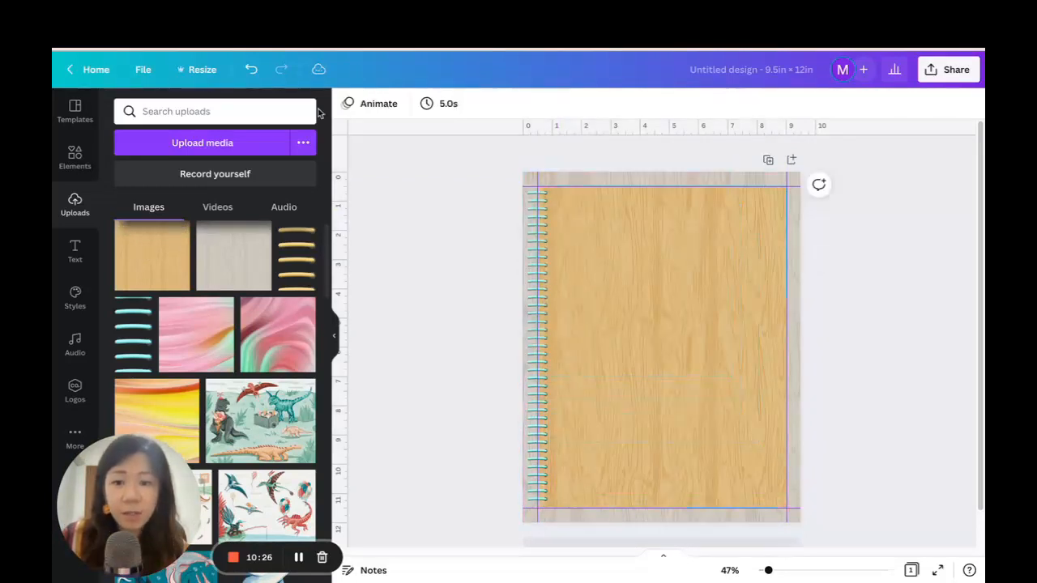
{"action": "left_click", "coordinate": [251, 69]}
{"action": "left_click_drag", "start_coordinate": [617, 331], "coordinate": [567, 213]}
{"action": "key", "text": "ctrl+z"}
{"action": "left_click_drag", "start_coordinate": [730, 378], "coordinate": [873, 521]}
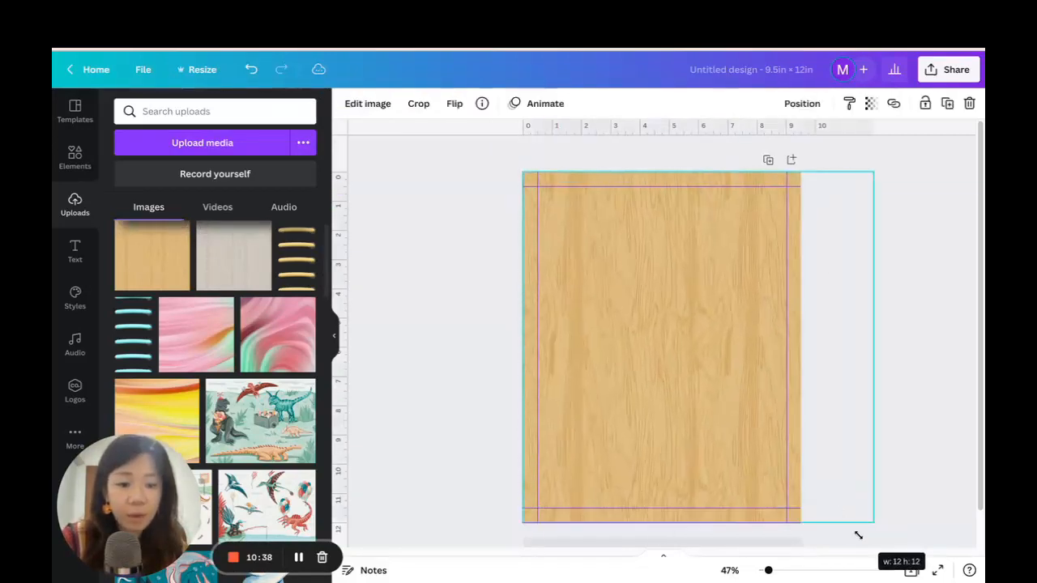
{"action": "left_click", "coordinate": [760, 142]}
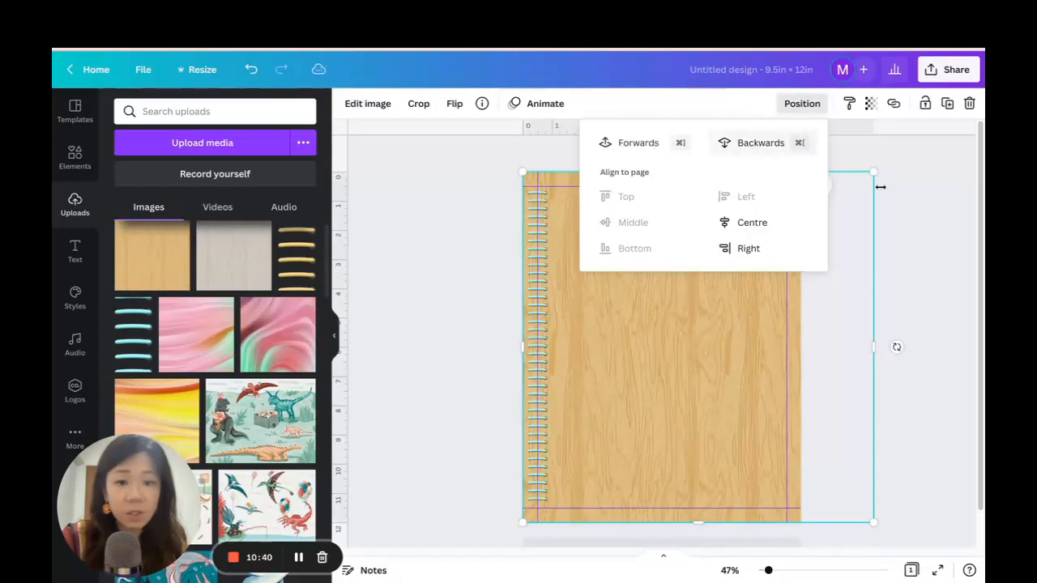
Discard the swirled marble image and place the orange-streaked pink marble at the guides' upper-left corner, enlarged down to the bottom guide.
{"action": "left_click_drag", "start_coordinate": [280, 317], "coordinate": [611, 252]}
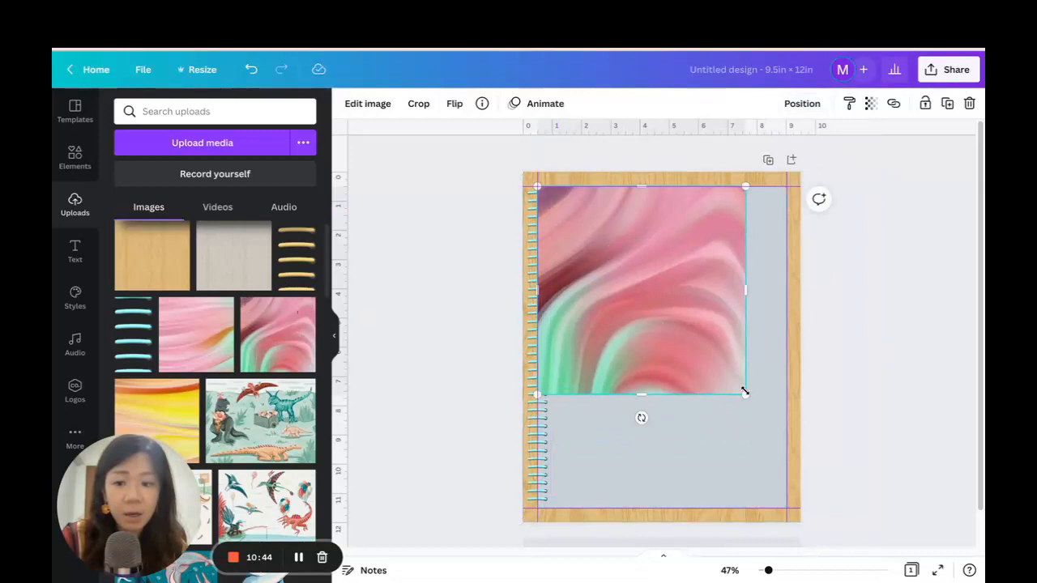
{"action": "key", "text": "Delete"}
{"action": "left_click", "coordinate": [196, 334]}
{"action": "left_click_drag", "start_coordinate": [618, 294], "coordinate": [610, 263]}
{"action": "left_click_drag", "start_coordinate": [746, 389], "coordinate": [838, 533]}
Crop the pink marble image's right side to the right guide and send it behind the binder rings.
{"action": "left_click", "coordinate": [419, 106]}
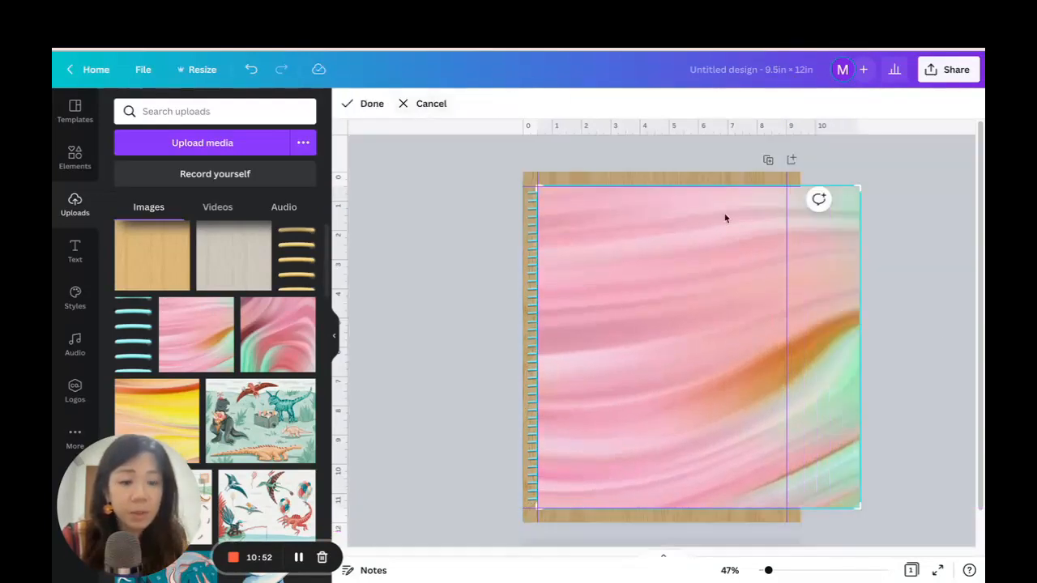
{"action": "left_click_drag", "start_coordinate": [859, 188], "coordinate": [784, 185]}
{"action": "left_click", "coordinate": [913, 335]}
{"action": "left_click", "coordinate": [899, 327]}
{"action": "left_click", "coordinate": [622, 348]}
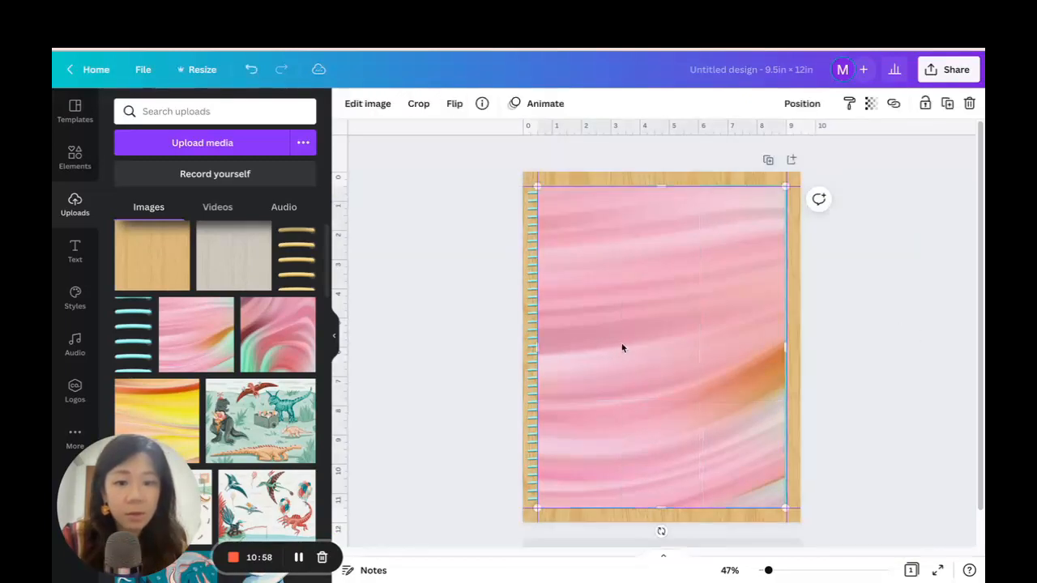
{"action": "left_click", "coordinate": [796, 103]}
{"action": "left_click", "coordinate": [750, 143]}
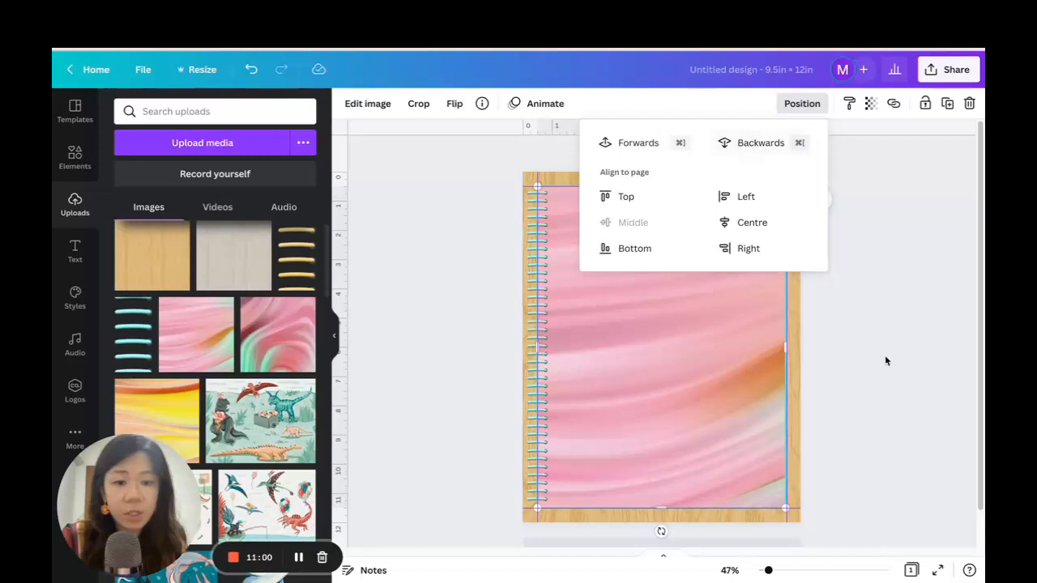
{"action": "left_click", "coordinate": [536, 241]}
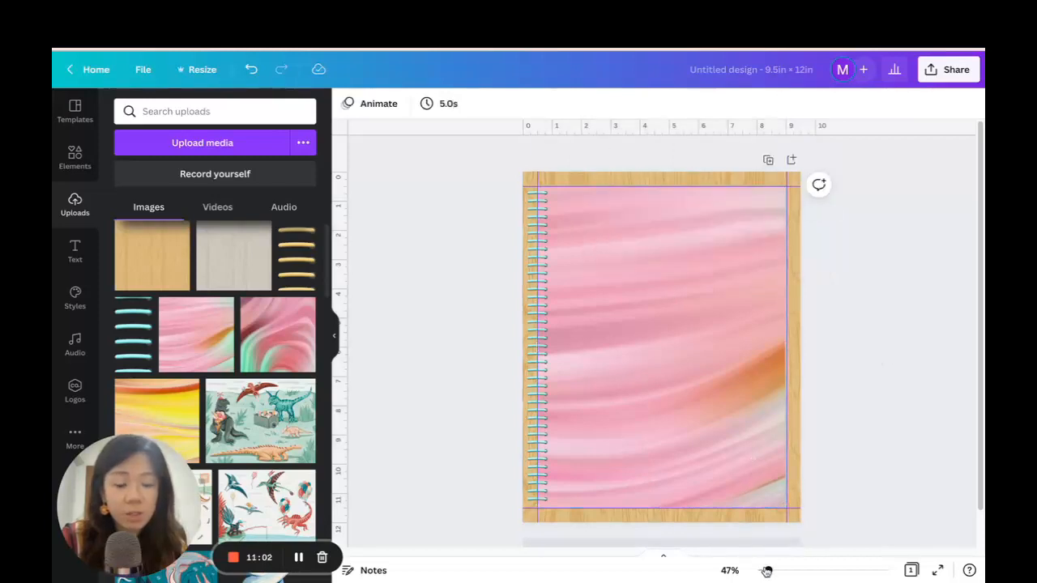
{"action": "left_click_drag", "start_coordinate": [770, 571], "coordinate": [772, 570]}
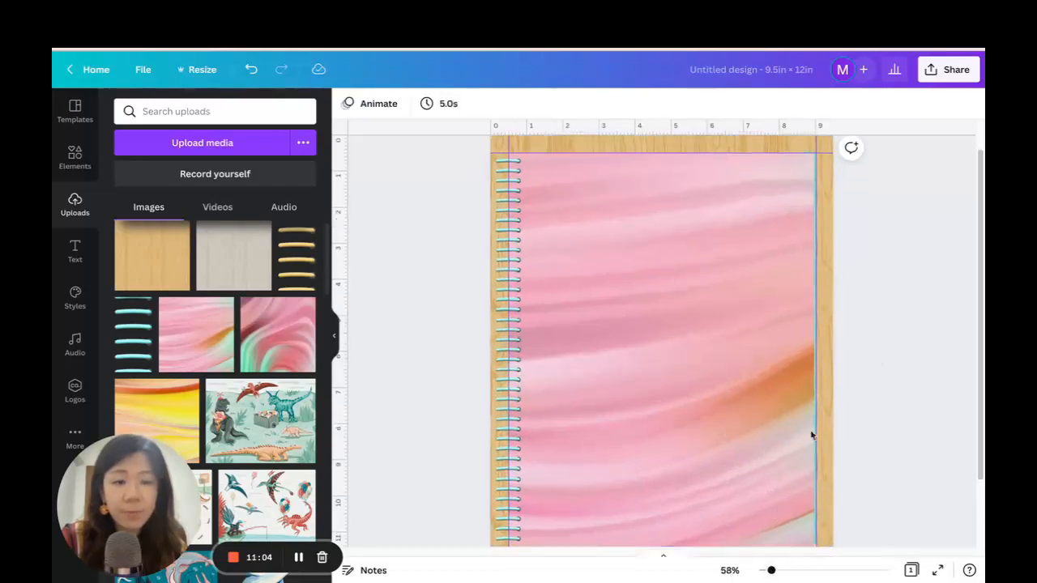
{"action": "scroll", "coordinate": [839, 353], "scroll_direction": "down", "scroll_amount": 3}
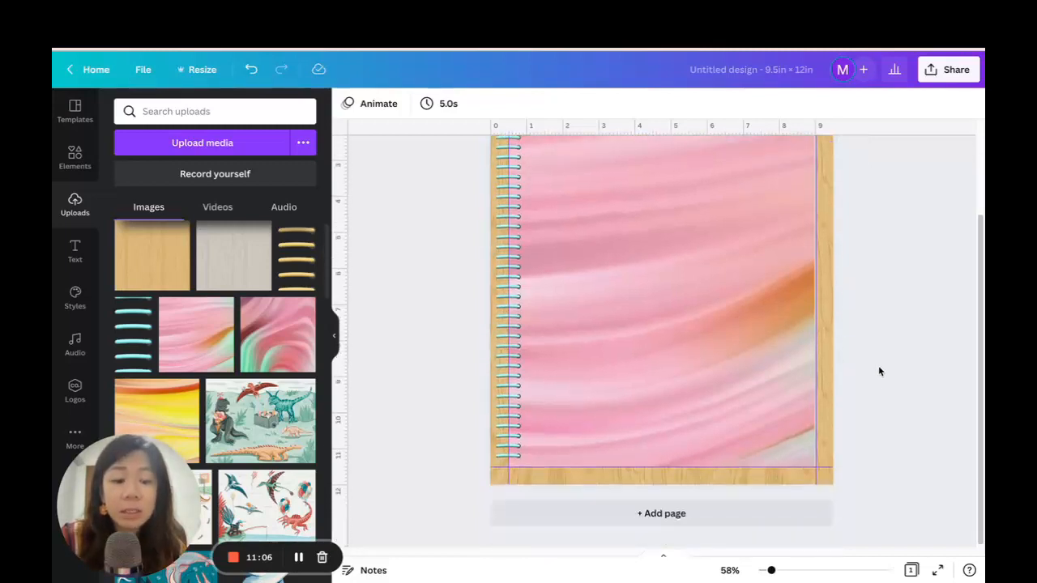
{"action": "scroll", "coordinate": [880, 361], "scroll_direction": "up", "scroll_amount": 2}
{"action": "scroll", "coordinate": [881, 356], "scroll_direction": "up", "scroll_amount": 1}
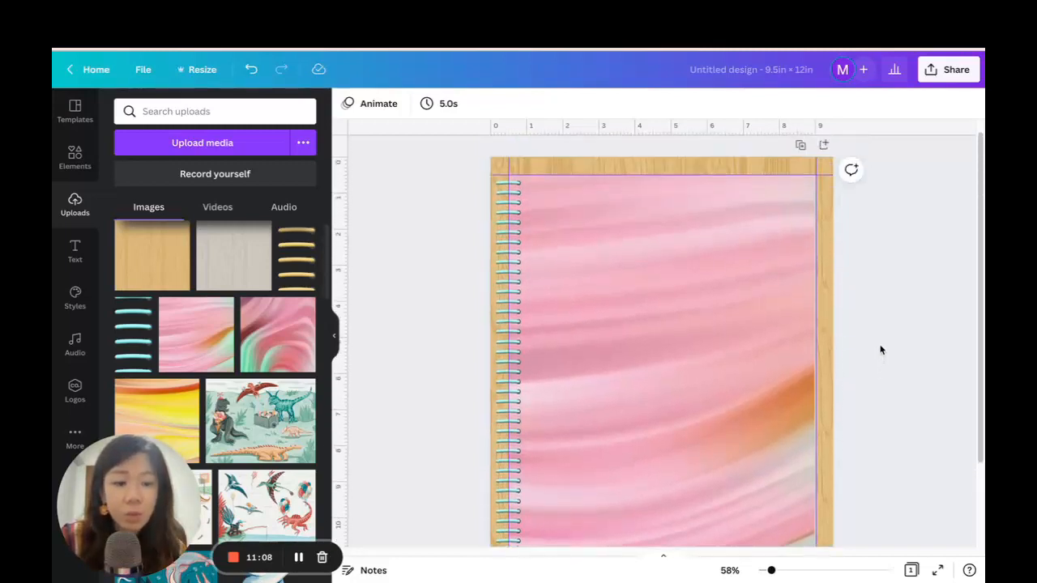
{"action": "scroll", "coordinate": [879, 348], "scroll_direction": "down", "scroll_amount": 3}
{"action": "scroll", "coordinate": [878, 346], "scroll_direction": "up", "scroll_amount": 3}
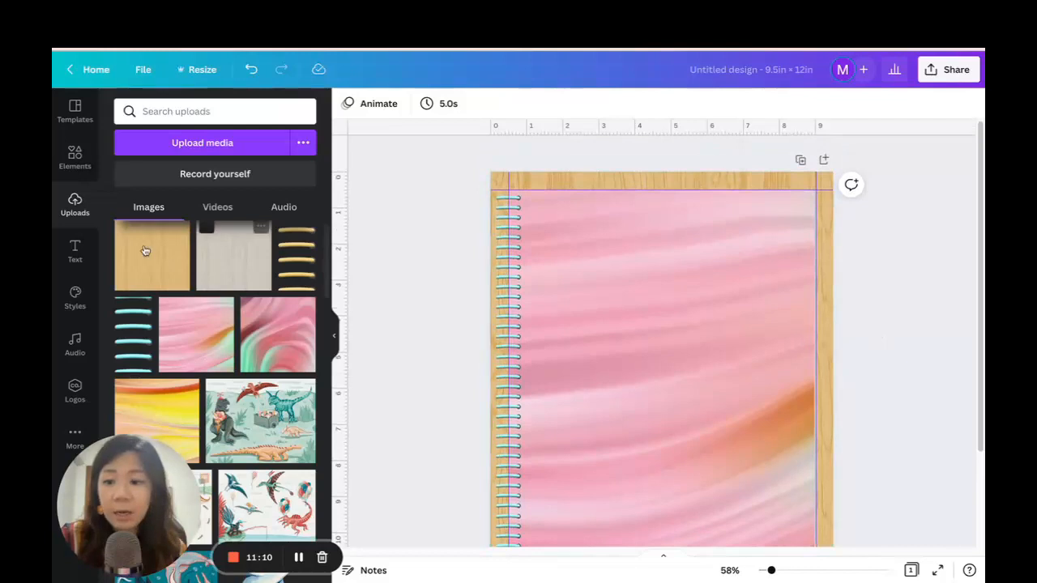
Add a square shape and stretch it 8.5 in wide to fill the whole area between the four guides.
{"action": "left_click", "coordinate": [74, 157]}
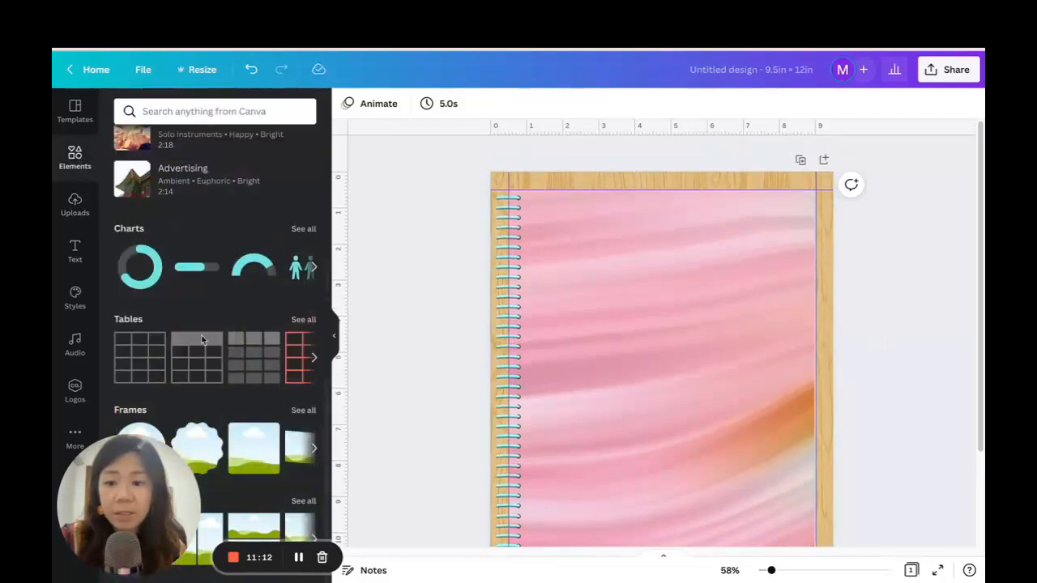
{"action": "scroll", "coordinate": [216, 342], "scroll_direction": "up", "scroll_amount": 10}
{"action": "left_click", "coordinate": [142, 215]}
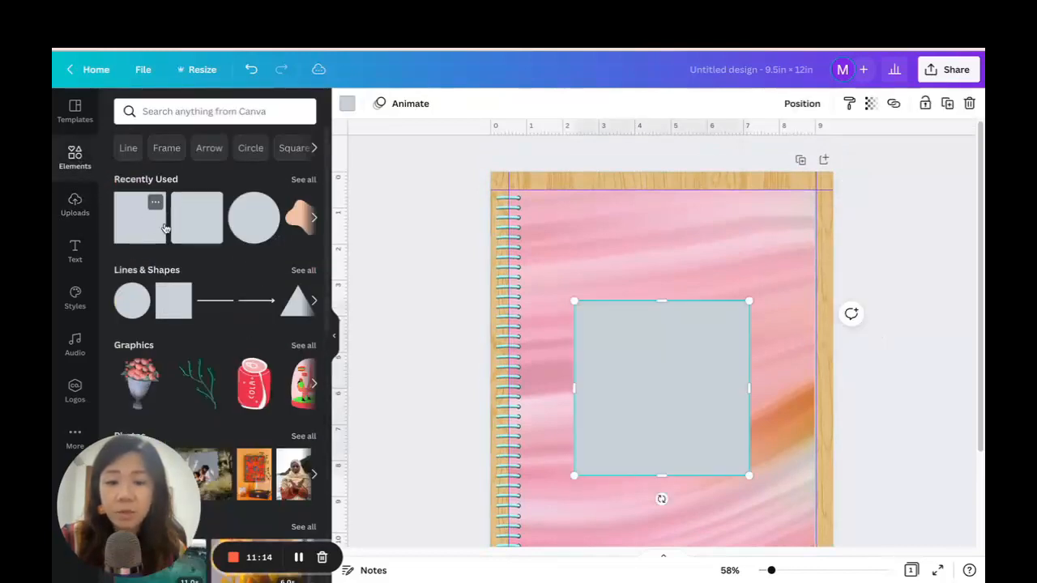
{"action": "left_click_drag", "start_coordinate": [623, 417], "coordinate": [556, 303]}
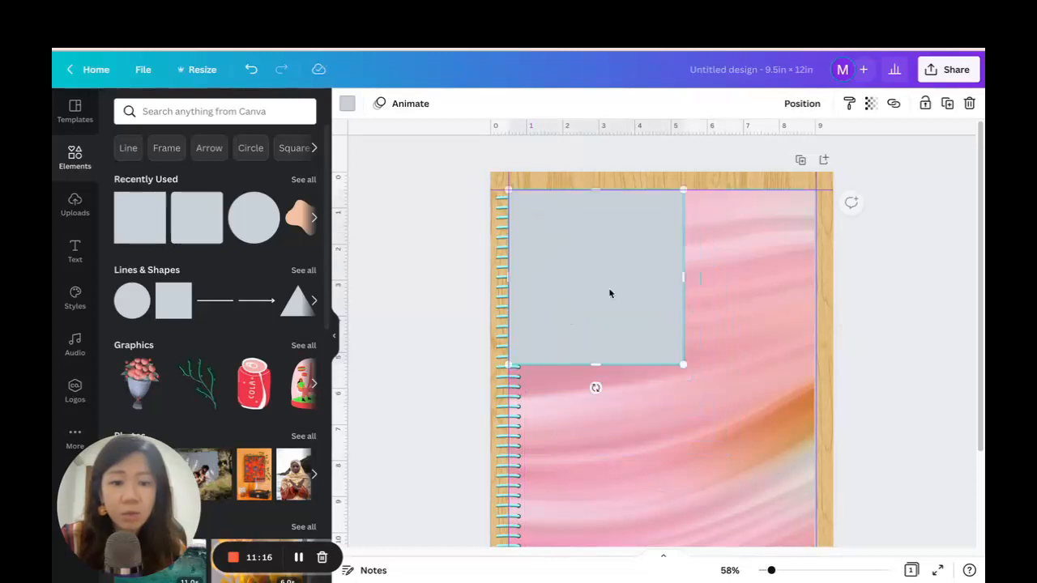
{"action": "left_click_drag", "start_coordinate": [681, 276], "coordinate": [810, 275]}
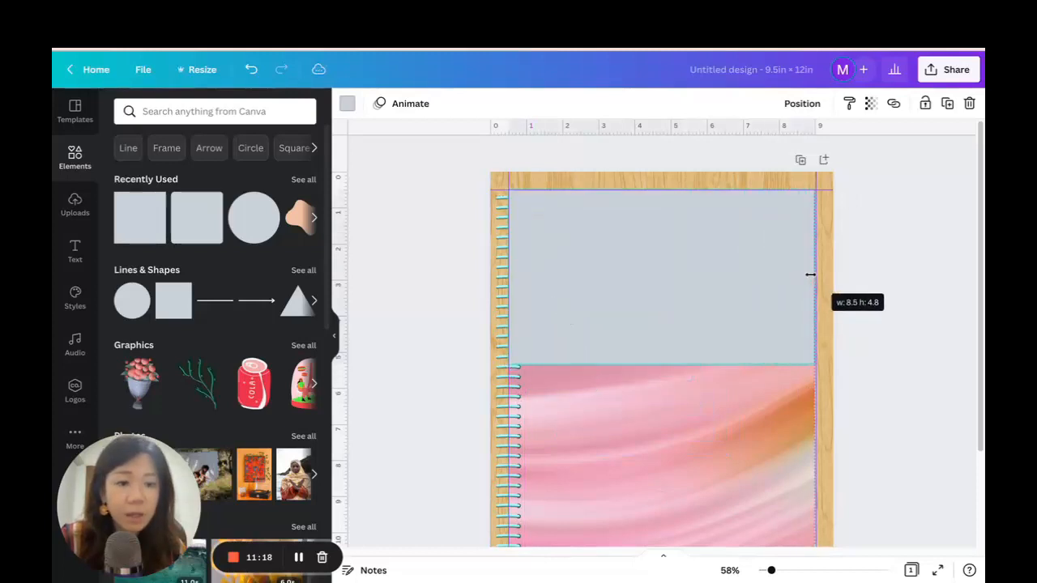
{"action": "scroll", "coordinate": [809, 273], "scroll_direction": "down", "scroll_amount": 2}
{"action": "scroll", "coordinate": [809, 272], "scroll_direction": "down", "scroll_amount": 1}
{"action": "left_click_drag", "start_coordinate": [657, 243], "coordinate": [678, 467]}
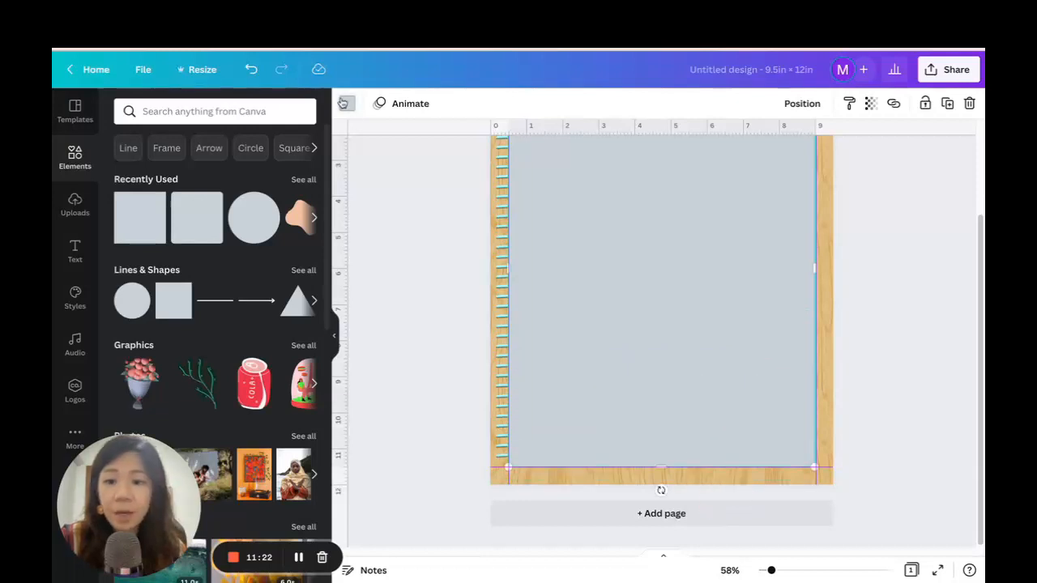
Fill the new rectangle with a very light grey-blue, #E6EBEF.
{"action": "left_click", "coordinate": [347, 103]}
{"action": "scroll", "coordinate": [235, 275], "scroll_direction": "down", "scroll_amount": 3}
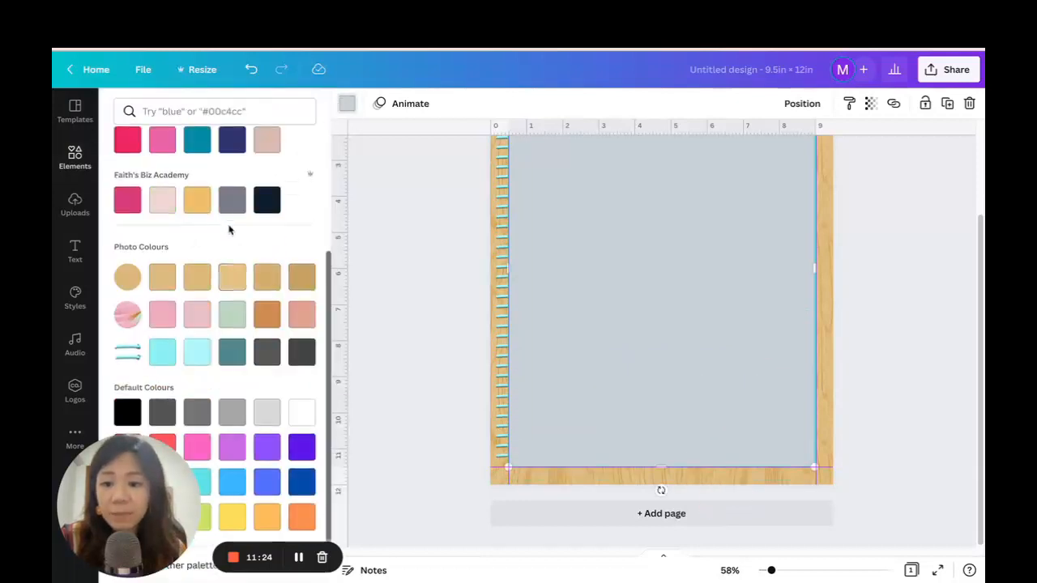
{"action": "left_click", "coordinate": [232, 413]}
{"action": "scroll", "coordinate": [253, 192], "scroll_direction": "up", "scroll_amount": 2}
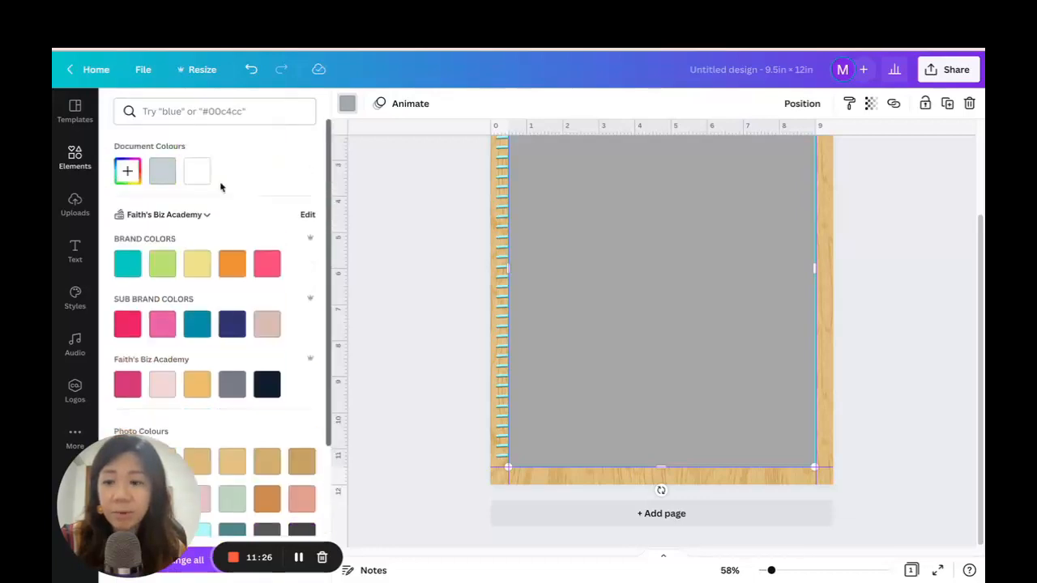
{"action": "left_click", "coordinate": [126, 171]}
{"action": "left_click", "coordinate": [160, 169]}
{"action": "left_click", "coordinate": [127, 173]}
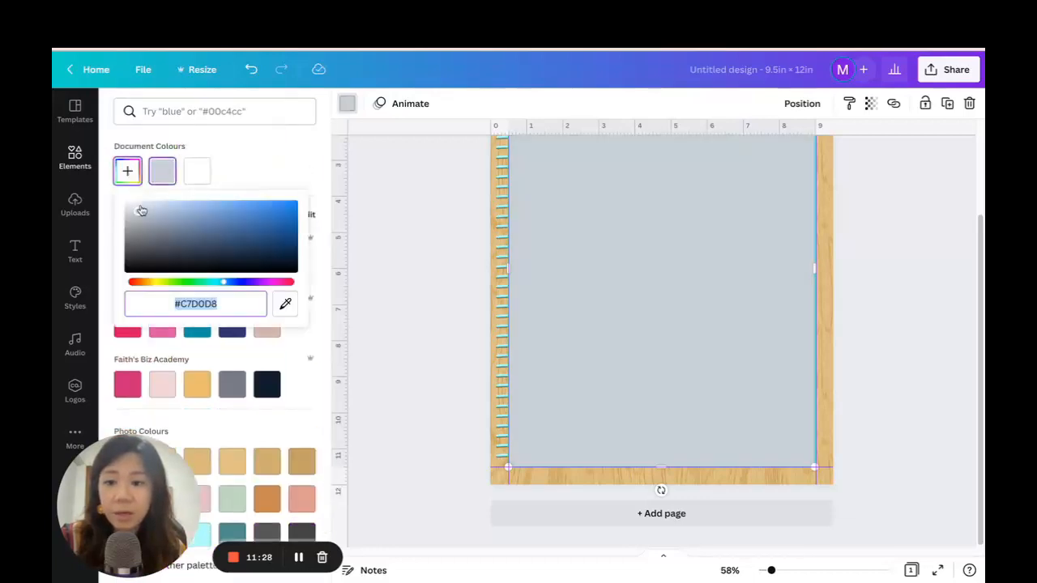
{"action": "left_click", "coordinate": [132, 205]}
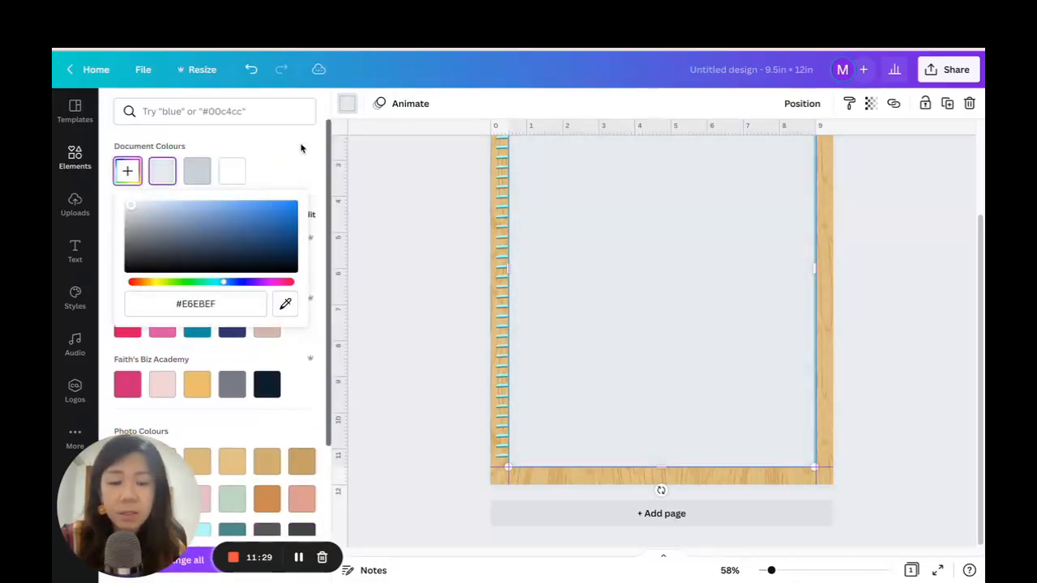
Send the light rectangle two levels backwards, behind the binder rings and the marble cover.
{"action": "left_click", "coordinate": [802, 104]}
{"action": "left_click", "coordinate": [755, 146]}
{"action": "left_click", "coordinate": [755, 146]}
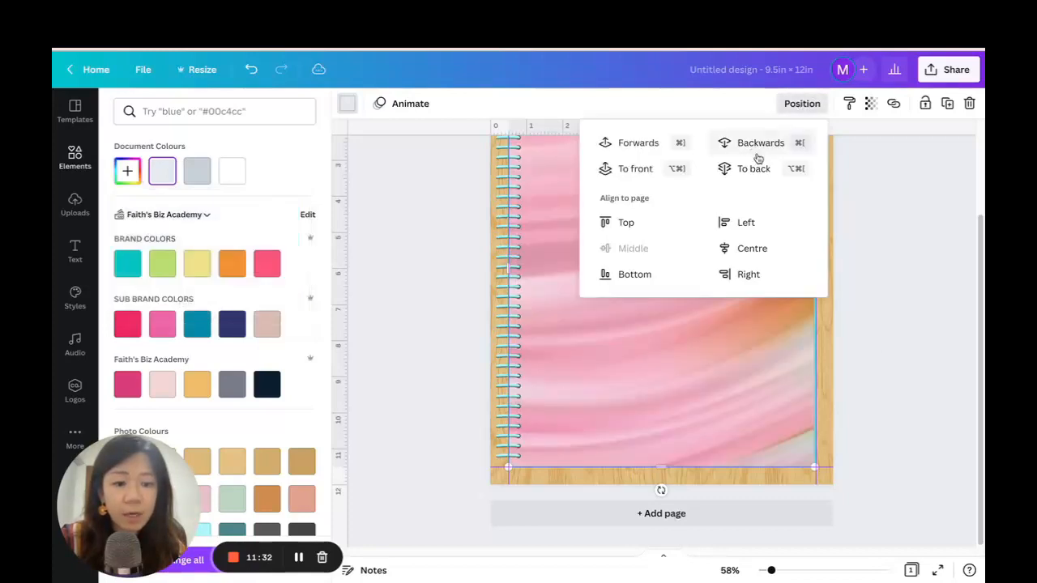
Try shifting the marble cover away from the light rectangle beneath it, returning it to the guides.
{"action": "left_click_drag", "start_coordinate": [776, 572], "coordinate": [781, 571]}
{"action": "scroll", "coordinate": [859, 265], "scroll_direction": "down", "scroll_amount": 2}
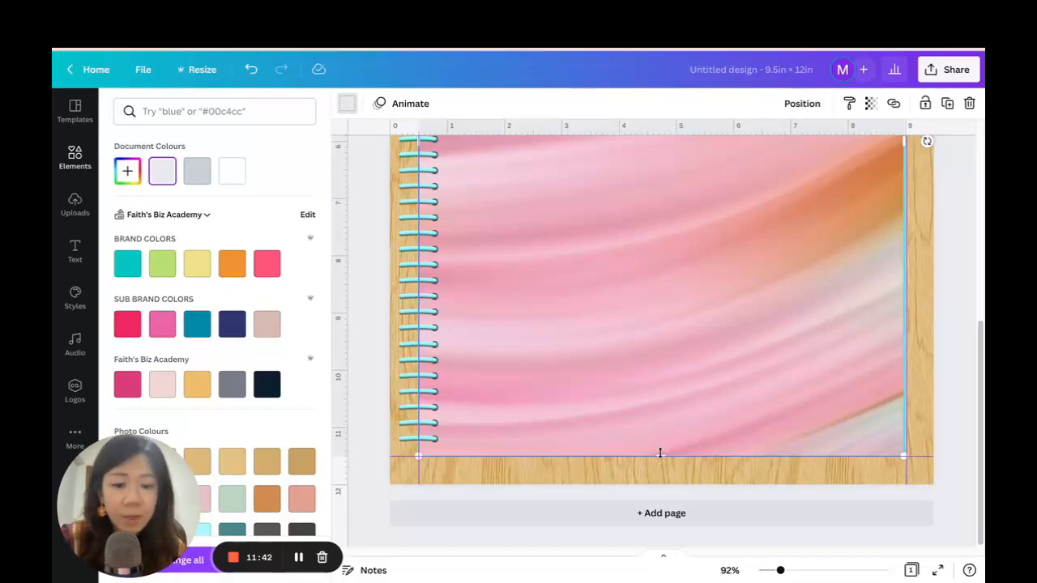
{"action": "scroll", "coordinate": [734, 348], "scroll_direction": "up", "scroll_amount": 5}
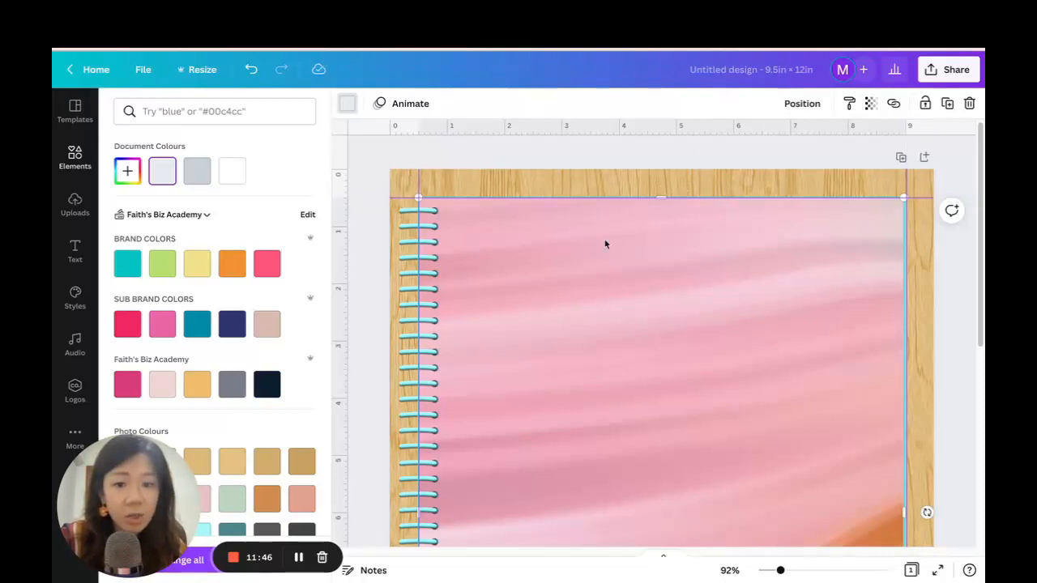
{"action": "left_click", "coordinate": [880, 239]}
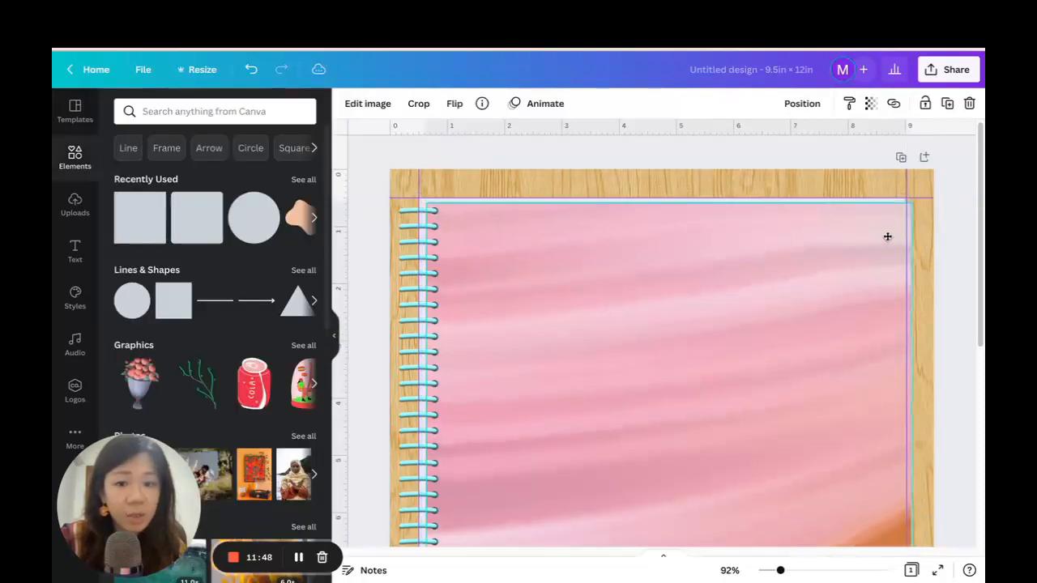
{"action": "left_click_drag", "start_coordinate": [885, 235], "coordinate": [880, 233]}
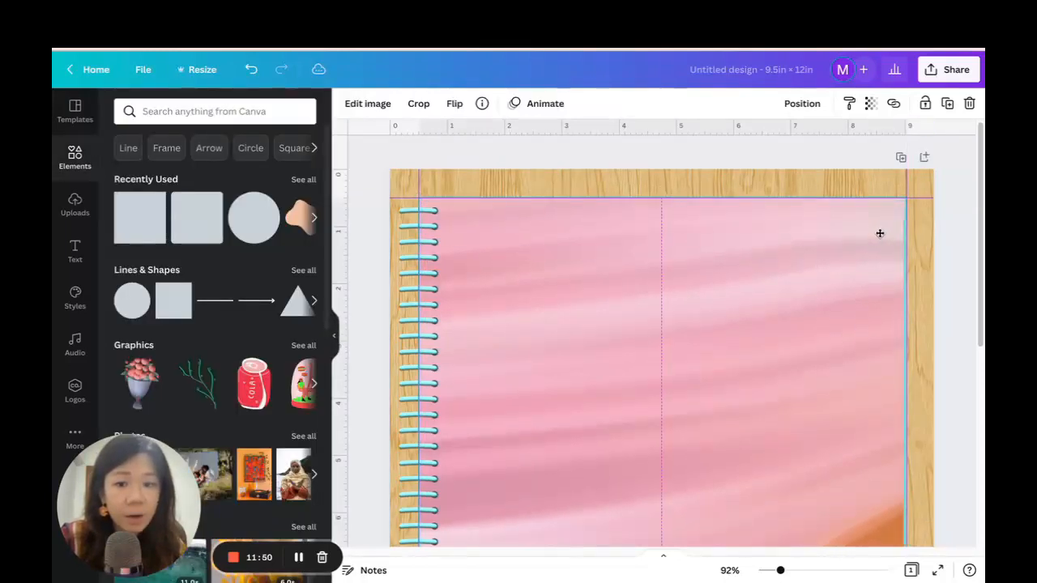
{"action": "scroll", "coordinate": [945, 218], "scroll_direction": "down", "scroll_amount": 5}
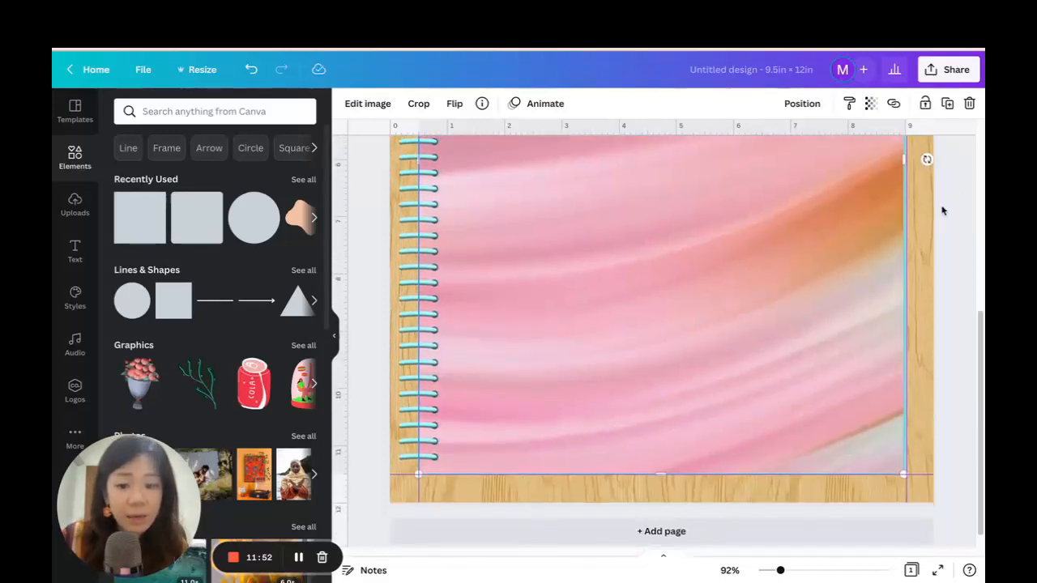
Nudge the light rectangle slightly down and to the right so it peeks out from under the marble cover like a page.
{"action": "left_click", "coordinate": [874, 347]}
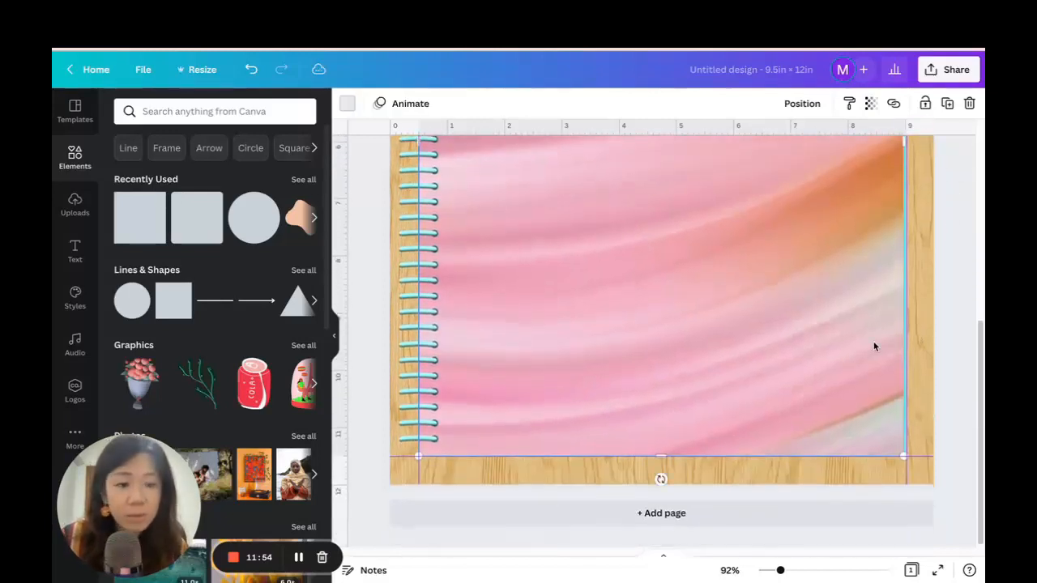
{"action": "key", "text": "Down"}
{"action": "key", "text": "Down"}
{"action": "key", "text": "Down"}
{"action": "key", "text": "Down"}
{"action": "key", "text": "Down"}
{"action": "key", "text": "Down"}
{"action": "key", "text": "Down"}
{"action": "key", "text": "Down"}
{"action": "key", "text": "Down"}
{"action": "key", "text": "Down"}
{"action": "key", "text": "Down"}
{"action": "key", "text": "Down"}
{"action": "key", "text": "Down"}
{"action": "key", "text": "Down"}
{"action": "key", "text": "Down"}
{"action": "key", "text": "Down"}
{"action": "key", "text": "Up"}
{"action": "key", "text": "Up"}
{"action": "key", "text": "Up"}
{"action": "key", "text": "Up"}
{"action": "key", "text": "Up"}
{"action": "key", "text": "Up"}
{"action": "key", "text": "Up"}
{"action": "key", "text": "Up"}
{"action": "key", "text": "Up"}
{"action": "key", "text": "Up"}
{"action": "key", "text": "Up"}
{"action": "key", "text": "Up"}
{"action": "key", "text": "Down"}
{"action": "key", "text": "Down"}
{"action": "key", "text": "Down"}
{"action": "key", "text": "Down"}
{"action": "key", "text": "Down"}
{"action": "key", "text": "Down"}
{"action": "key", "text": "Down"}
{"action": "key", "text": "Down"}
{"action": "key", "text": "Down"}
{"action": "key", "text": "Down"}
{"action": "key", "text": "Down"}
{"action": "key", "text": "Down"}
{"action": "key", "text": "Down"}
{"action": "key", "text": "Down"}
{"action": "key", "text": "Down"}
{"action": "key", "text": "Down"}
{"action": "key", "text": "Down"}
{"action": "key", "text": "Down"}
{"action": "key", "text": "Down"}
{"action": "key", "text": "Down"}
{"action": "key", "text": "Up"}
{"action": "key", "text": "Up"}
{"action": "key", "text": "Up"}
{"action": "key", "text": "Up"}
{"action": "key", "text": "Up"}
{"action": "key", "text": "Up"}
{"action": "key", "text": "Up"}
{"action": "key", "text": "Up"}
{"action": "key", "text": "Up"}
{"action": "key", "text": "Up"}
{"action": "key", "text": "Up"}
{"action": "key", "text": "Up"}
{"action": "key", "text": "Up"}
{"action": "key", "text": "Up"}
{"action": "key", "text": "Up"}
{"action": "key", "text": "Up"}
{"action": "key", "text": "Up"}
{"action": "key", "text": "Up"}
{"action": "key", "text": "Up"}
{"action": "key", "text": "Up"}
{"action": "key", "text": "Up"}
{"action": "key", "text": "Up"}
{"action": "key", "text": "Up"}
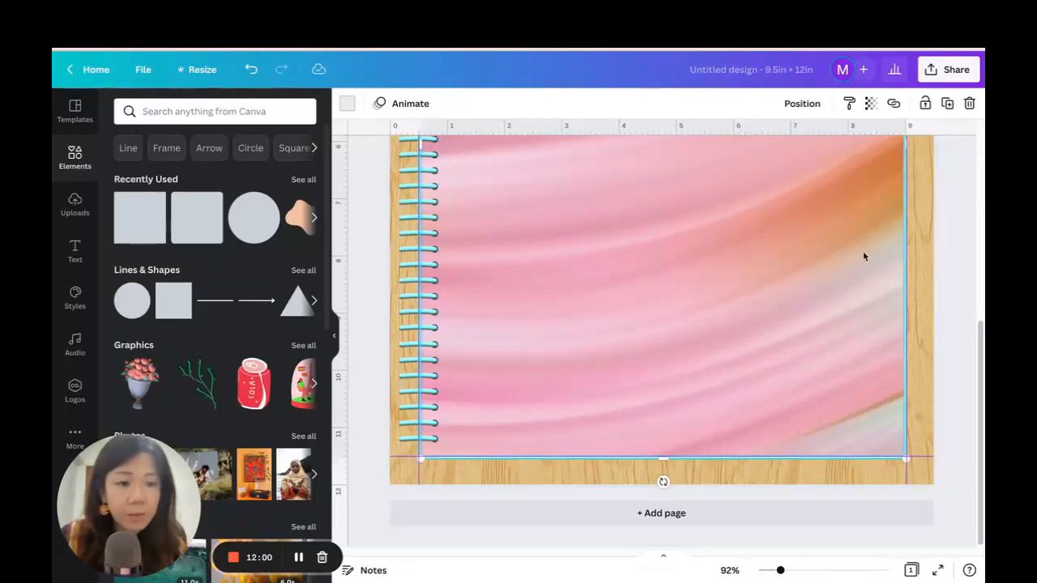
{"action": "left_click", "coordinate": [949, 225]}
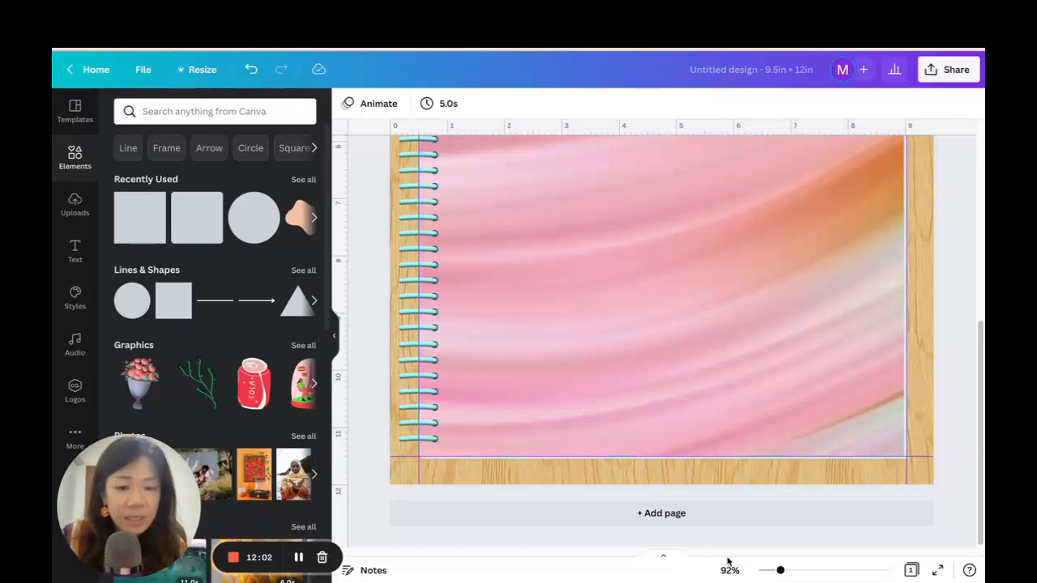
Examine up close the light page edge along the cover's right and bottom sides against the wood background.
{"action": "left_click_drag", "start_coordinate": [780, 571], "coordinate": [789, 561]}
{"action": "scroll", "coordinate": [775, 354], "scroll_direction": "down", "scroll_amount": 2}
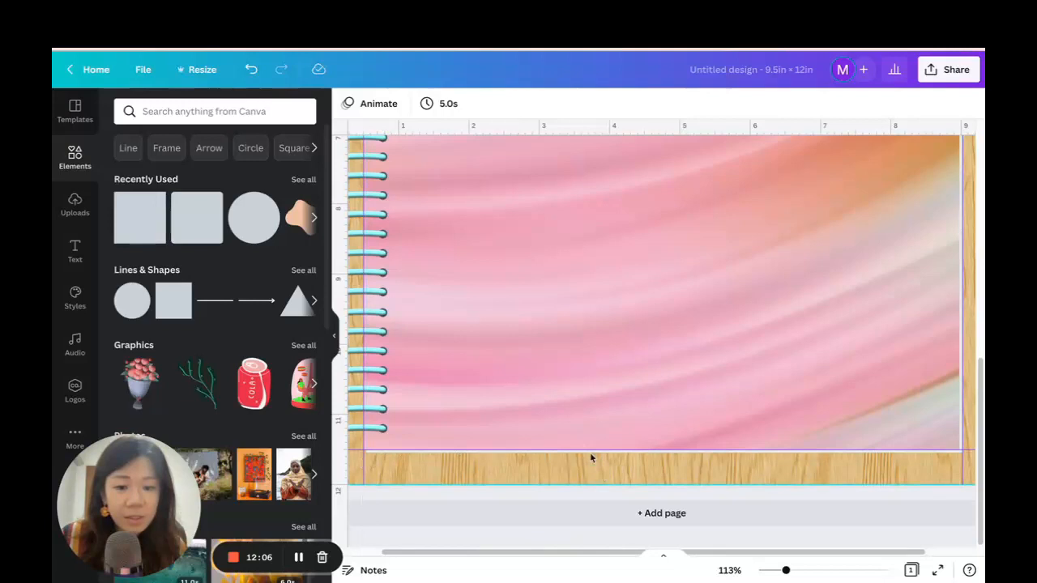
{"action": "scroll", "coordinate": [829, 440], "scroll_direction": "up", "scroll_amount": 7}
{"action": "scroll", "coordinate": [850, 410], "scroll_direction": "down", "scroll_amount": 4}
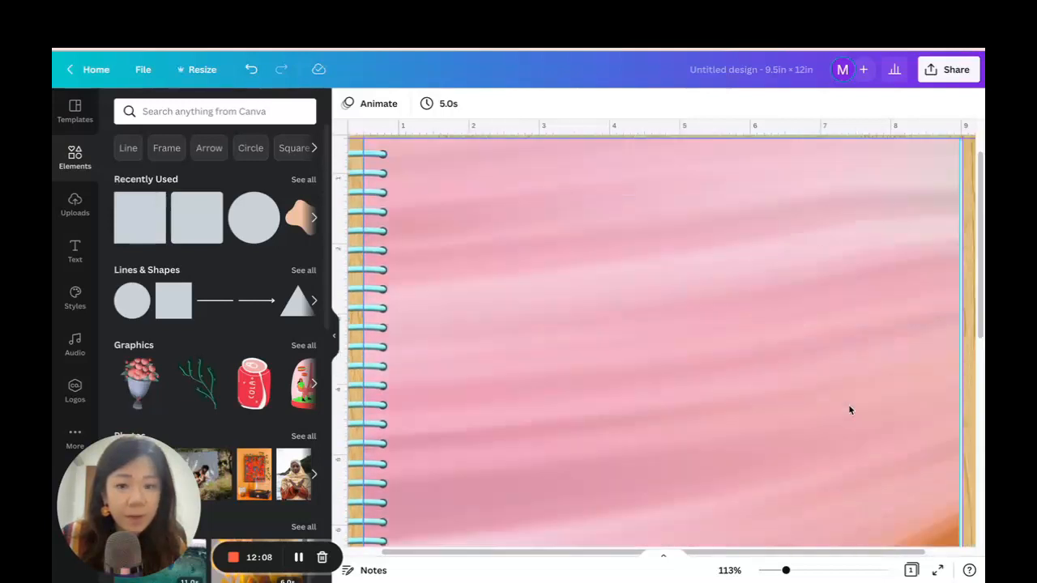
{"action": "scroll", "coordinate": [847, 408], "scroll_direction": "down", "scroll_amount": 3}
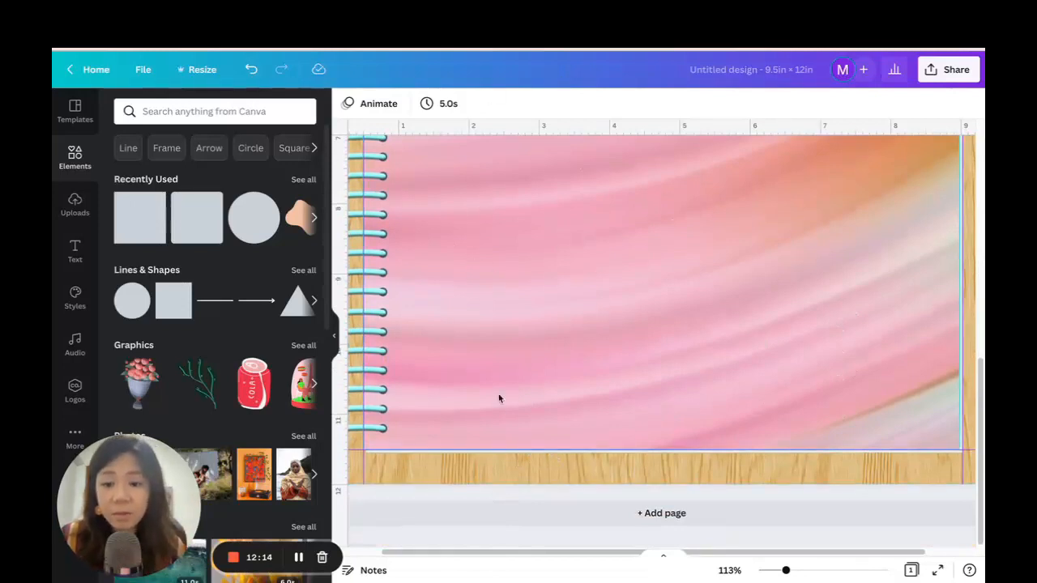
{"action": "left_click", "coordinate": [683, 458]}
{"action": "scroll", "coordinate": [683, 458], "scroll_direction": "up", "scroll_amount": 2}
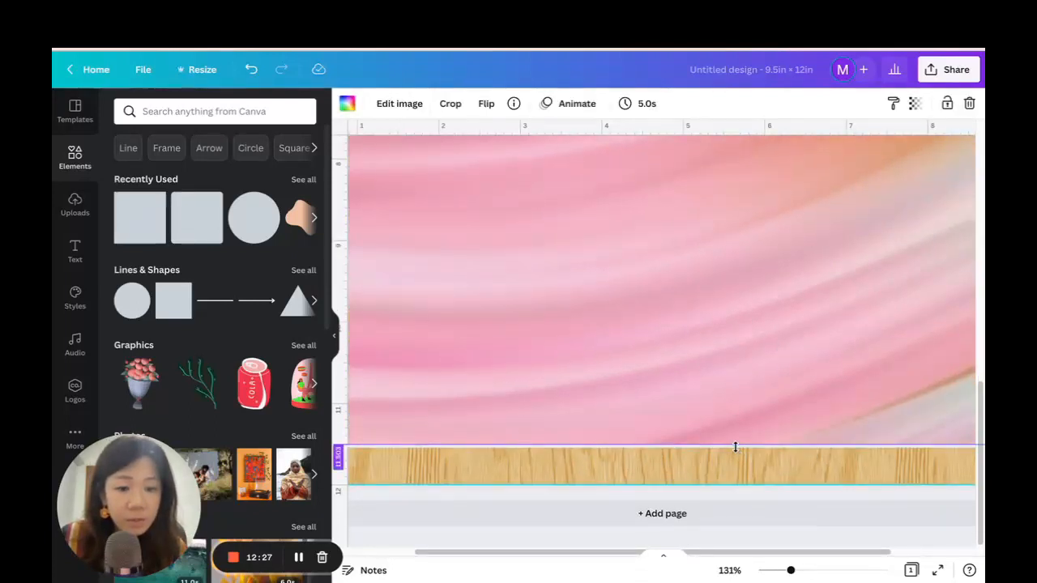
Duplicate the light page-edge rectangle and send the copy to the back, behind the marble cover.
{"action": "left_click", "coordinate": [736, 446]}
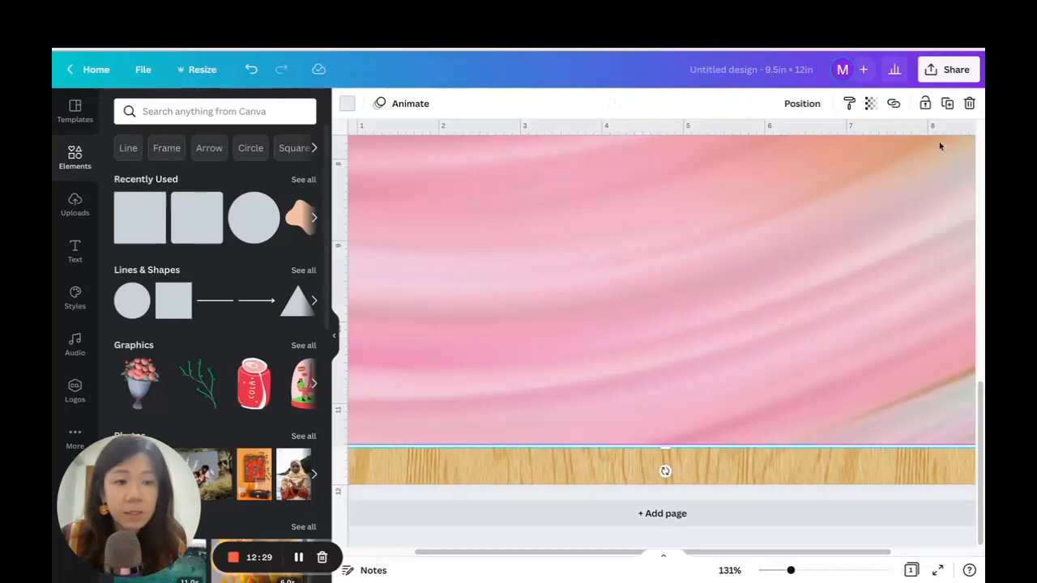
{"action": "left_click", "coordinate": [949, 104]}
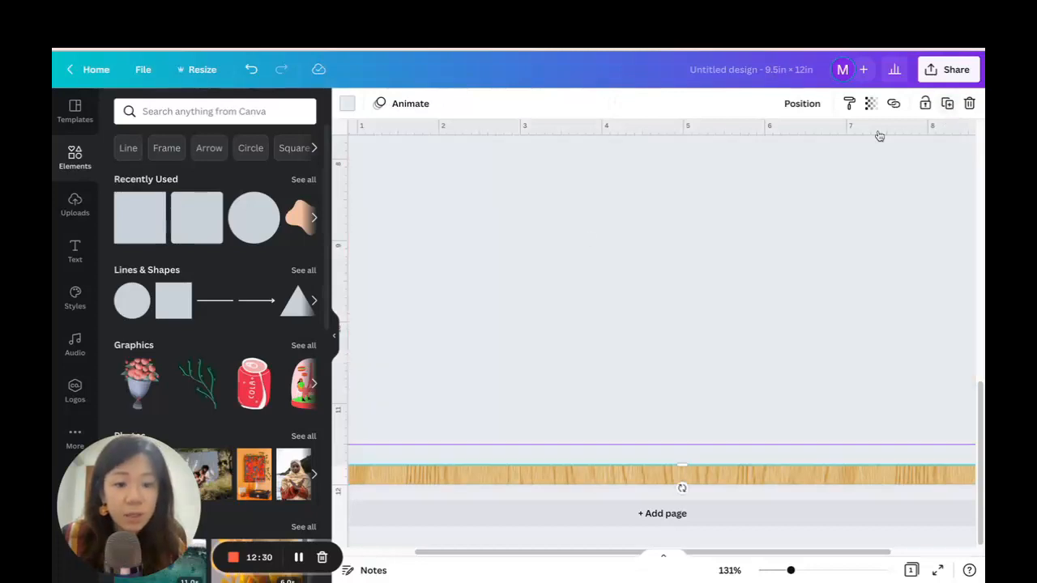
{"action": "left_click", "coordinate": [815, 105]}
{"action": "left_click", "coordinate": [758, 145]}
{"action": "left_click", "coordinate": [757, 148]}
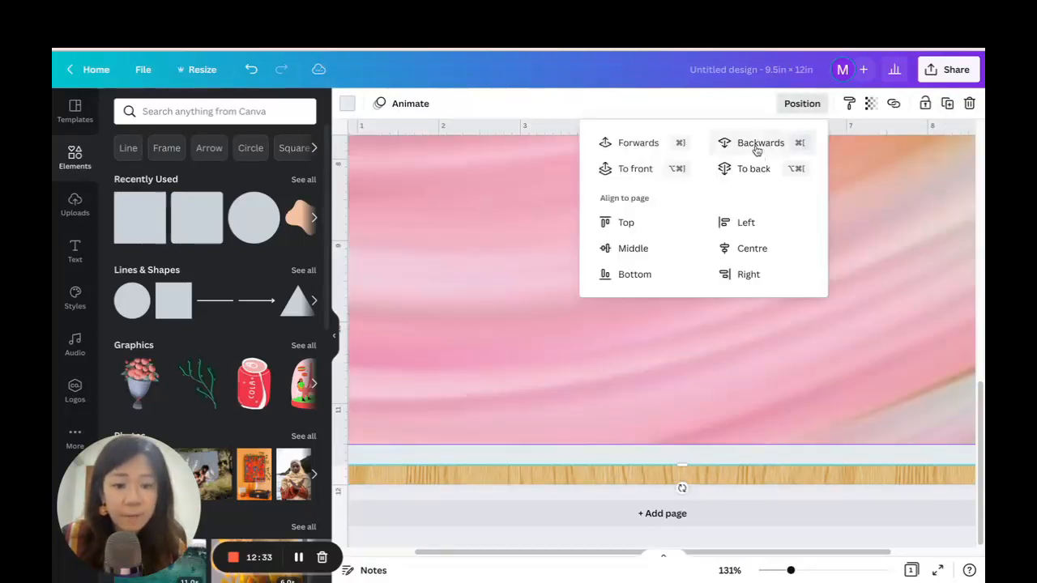
{"action": "left_click", "coordinate": [756, 149]}
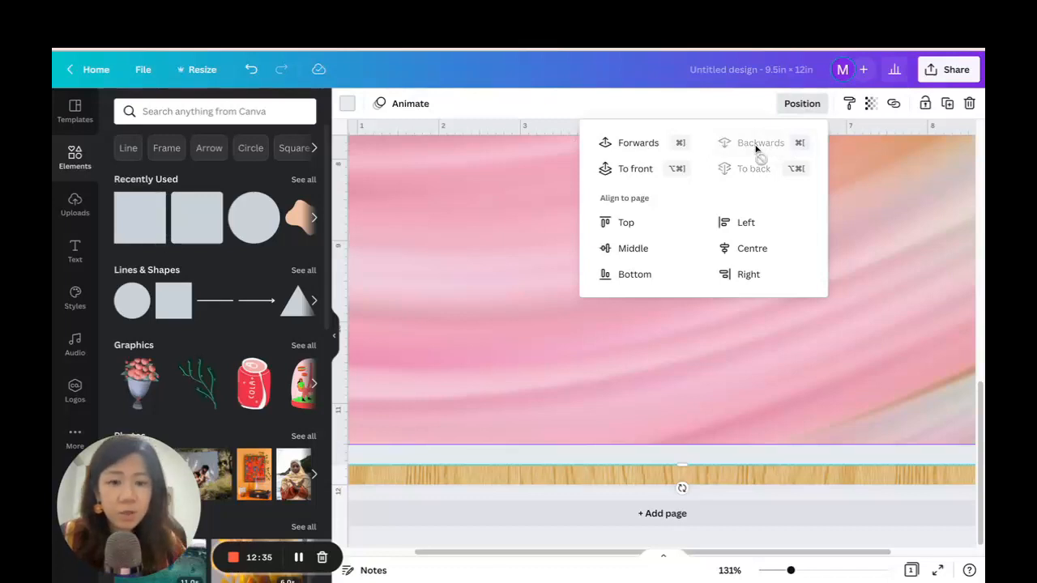
Raise the rear rectangle's upper-right corner slightly and recolour the rectangle #F6F6F6.
{"action": "left_click_drag", "start_coordinate": [791, 570], "coordinate": [770, 572]}
{"action": "scroll", "coordinate": [878, 359], "scroll_direction": "up", "scroll_amount": 3}
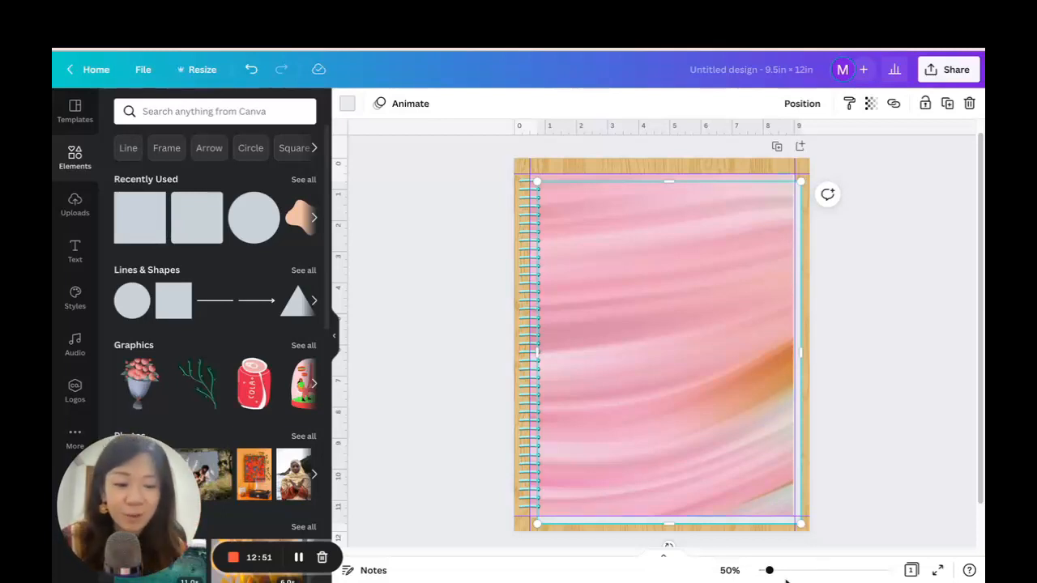
{"action": "left_click_drag", "start_coordinate": [770, 571], "coordinate": [772, 571]}
{"action": "left_click_drag", "start_coordinate": [821, 164], "coordinate": [823, 158]}
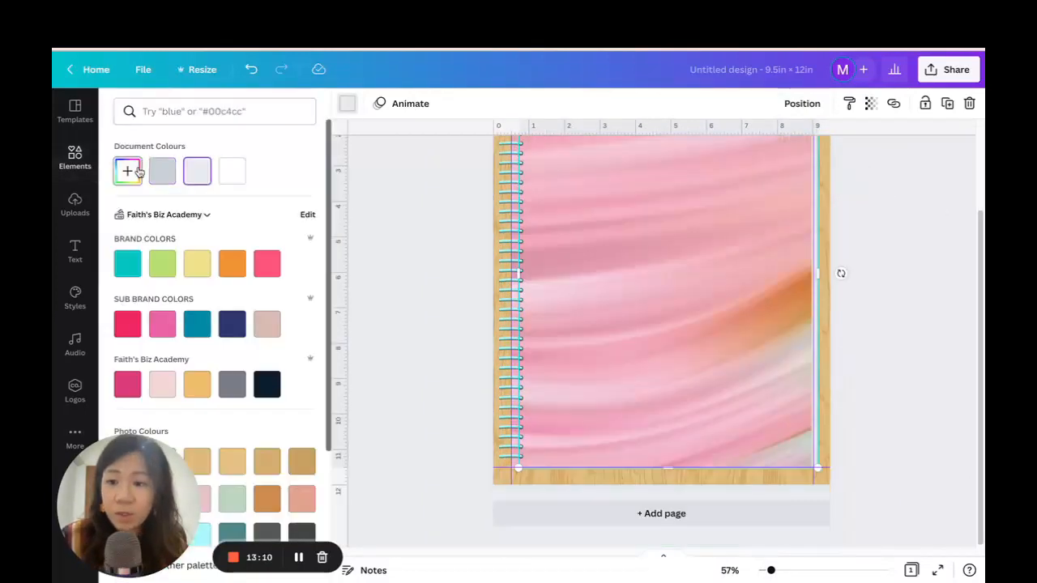
{"action": "left_click", "coordinate": [127, 172]}
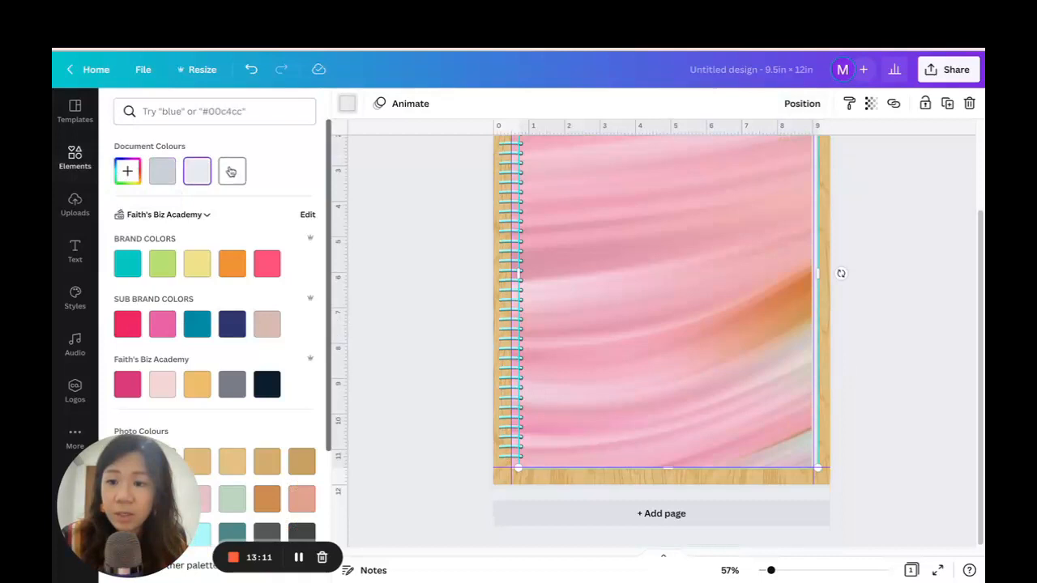
{"action": "left_click", "coordinate": [127, 204]}
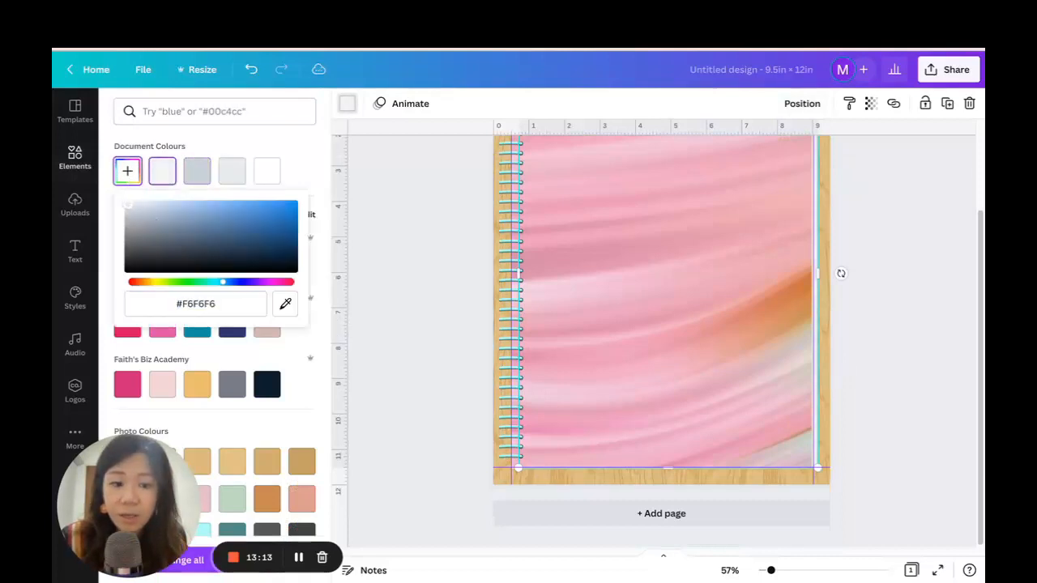
Try adjusting the page edge at the rectangle's lower-right corner, moving it slightly further down.
{"action": "left_click_drag", "start_coordinate": [792, 572], "coordinate": [784, 571]}
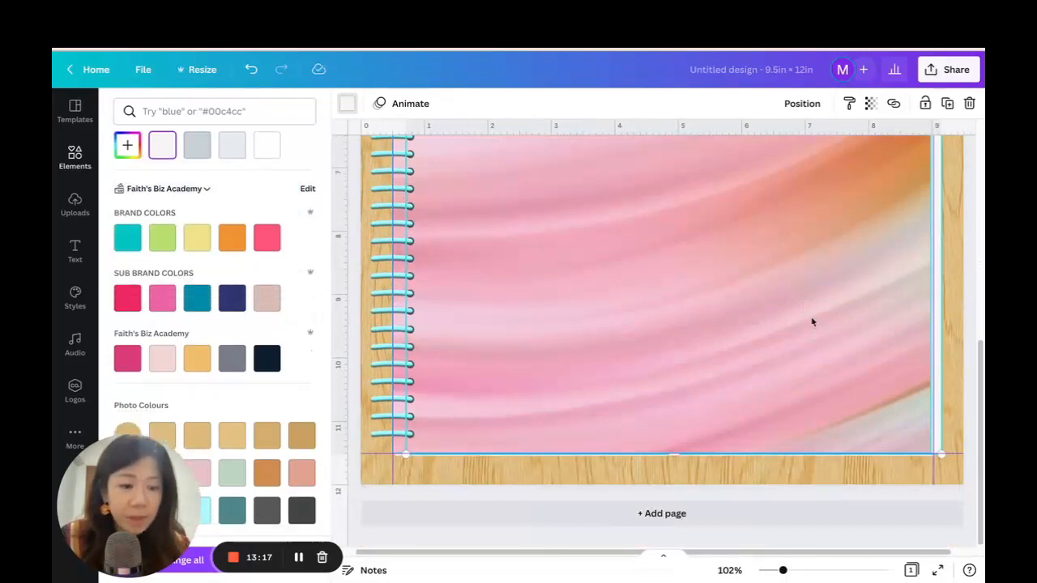
{"action": "left_click_drag", "start_coordinate": [938, 454], "coordinate": [932, 466]}
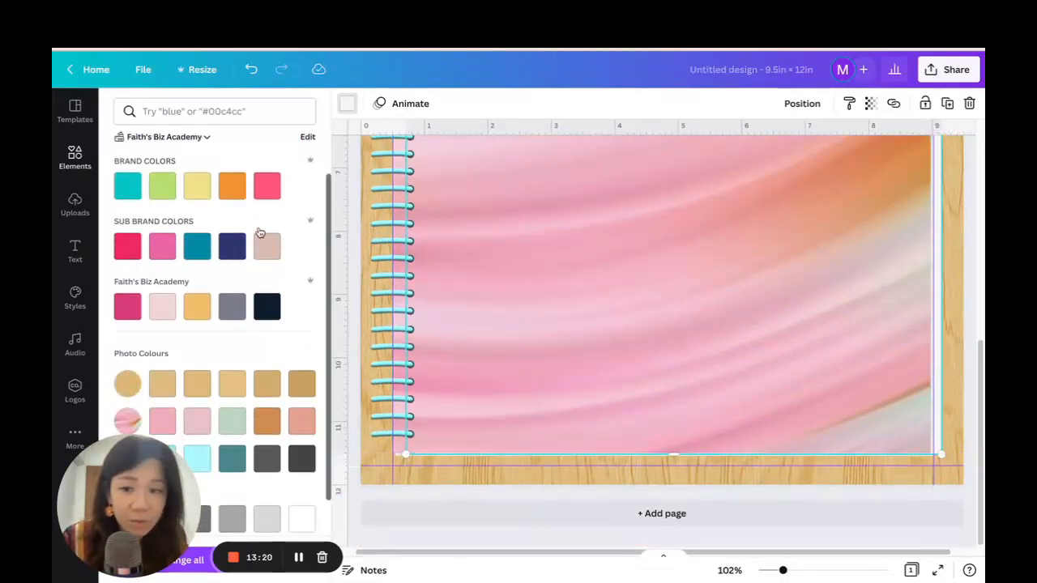
{"action": "left_click", "coordinate": [251, 68]}
Pull the page rectangle's right edge slightly inwards and recolour the rectangle #DBDADA.
{"action": "left_click_drag", "start_coordinate": [941, 416], "coordinate": [937, 416]}
{"action": "left_click", "coordinate": [347, 103]}
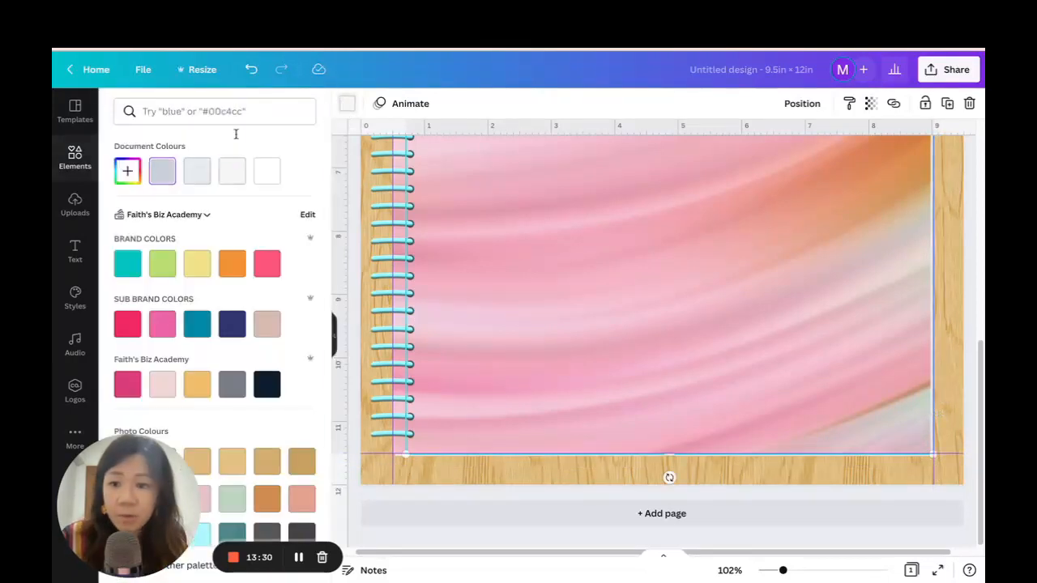
{"action": "left_click", "coordinate": [127, 171]}
{"action": "left_click_drag", "start_coordinate": [134, 210], "coordinate": [128, 210]}
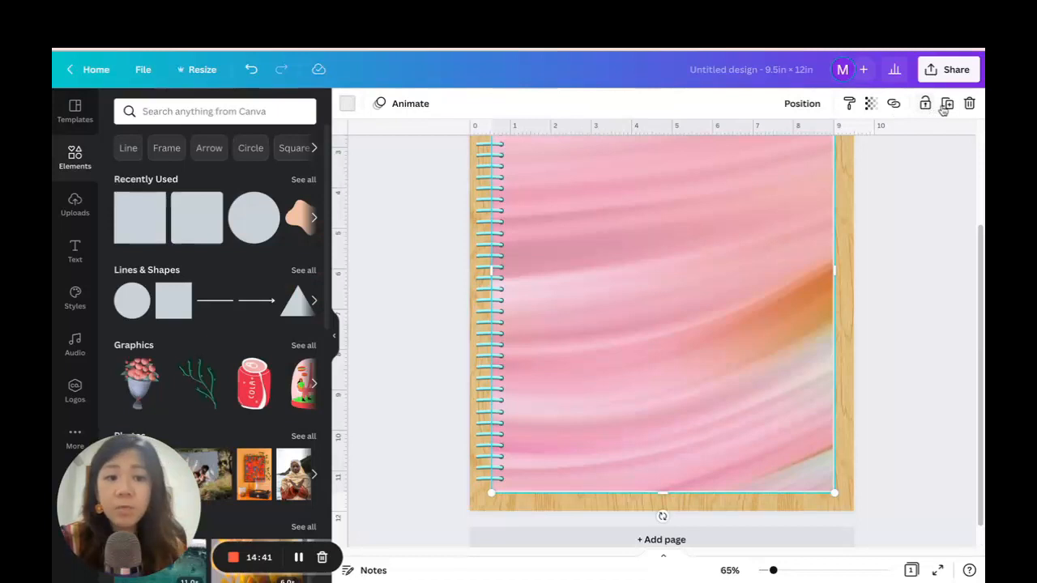
Duplicate the light page rectangle and recolour the copy #D0D5D8.
{"action": "left_click", "coordinate": [948, 109]}
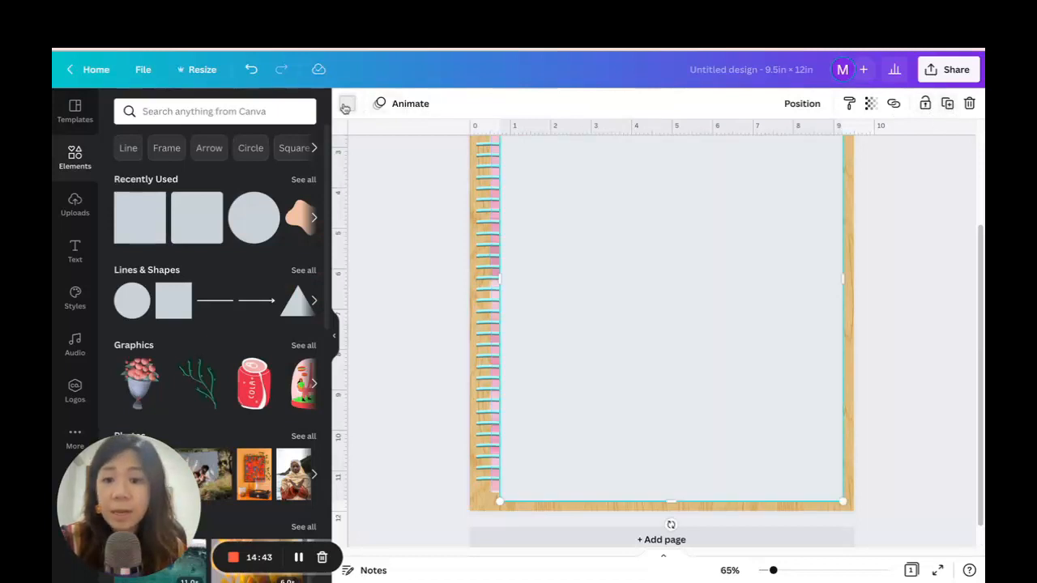
{"action": "left_click", "coordinate": [347, 103]}
{"action": "left_click", "coordinate": [127, 171]}
{"action": "left_click", "coordinate": [130, 211]}
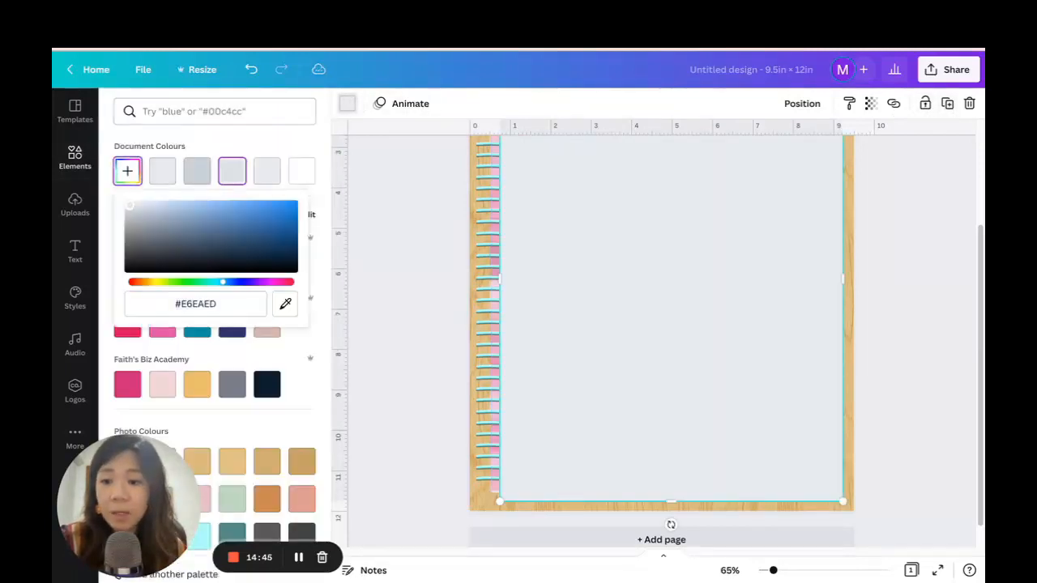
Send the grey rectangle to the back and resize it so only a thin strip shows along the cover's right and bottom sides.
{"action": "left_click", "coordinate": [802, 105]}
{"action": "left_click", "coordinate": [752, 168]}
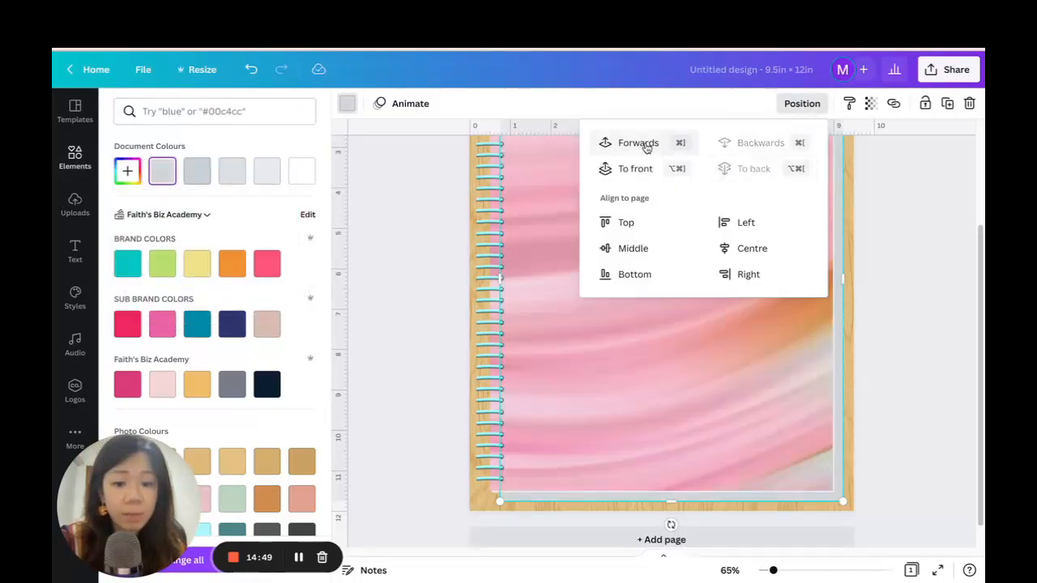
{"action": "left_click_drag", "start_coordinate": [843, 502], "coordinate": [838, 495]}
{"action": "left_click_drag", "start_coordinate": [500, 277], "coordinate": [494, 277]}
{"action": "scroll", "coordinate": [929, 324], "scroll_direction": "up", "scroll_amount": 1}
{"action": "scroll", "coordinate": [929, 324], "scroll_direction": "up", "scroll_amount": 1}
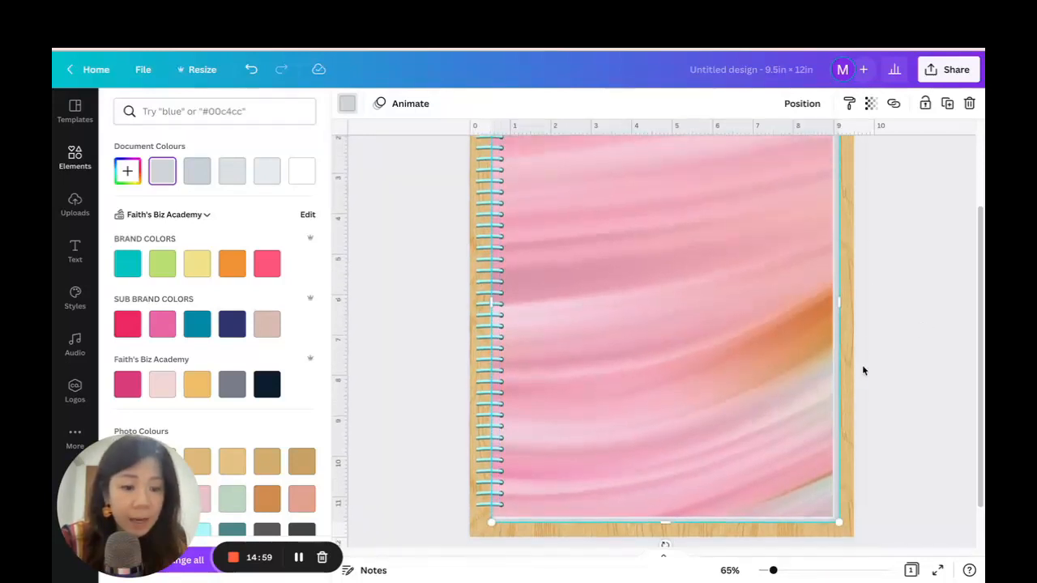
{"action": "left_click_drag", "start_coordinate": [835, 299], "coordinate": [838, 297]}
Extend the grey rectangle's upper edge until it sits almost level with the marble cover's upper edge.
{"action": "left_click", "coordinate": [887, 541]}
{"action": "scroll", "coordinate": [921, 363], "scroll_direction": "up", "scroll_amount": 3}
{"action": "left_click", "coordinate": [851, 213]}
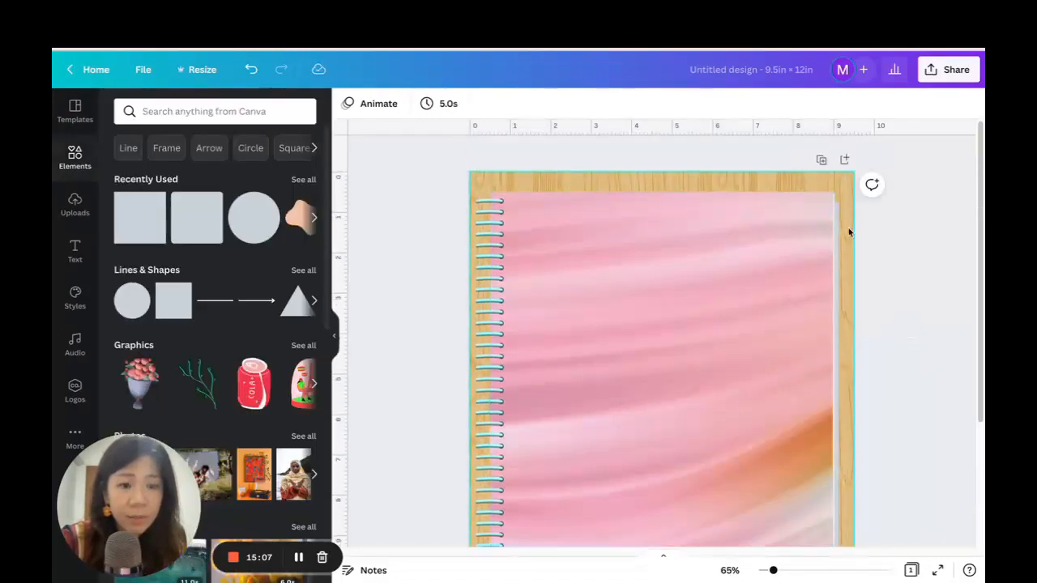
{"action": "left_click", "coordinate": [838, 241]}
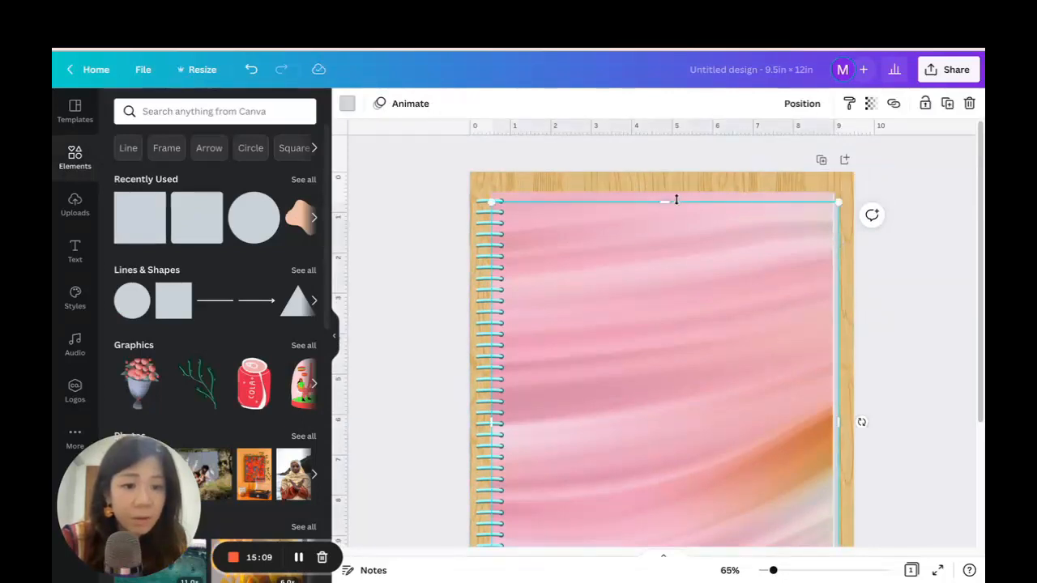
{"action": "left_click_drag", "start_coordinate": [661, 197], "coordinate": [659, 193]}
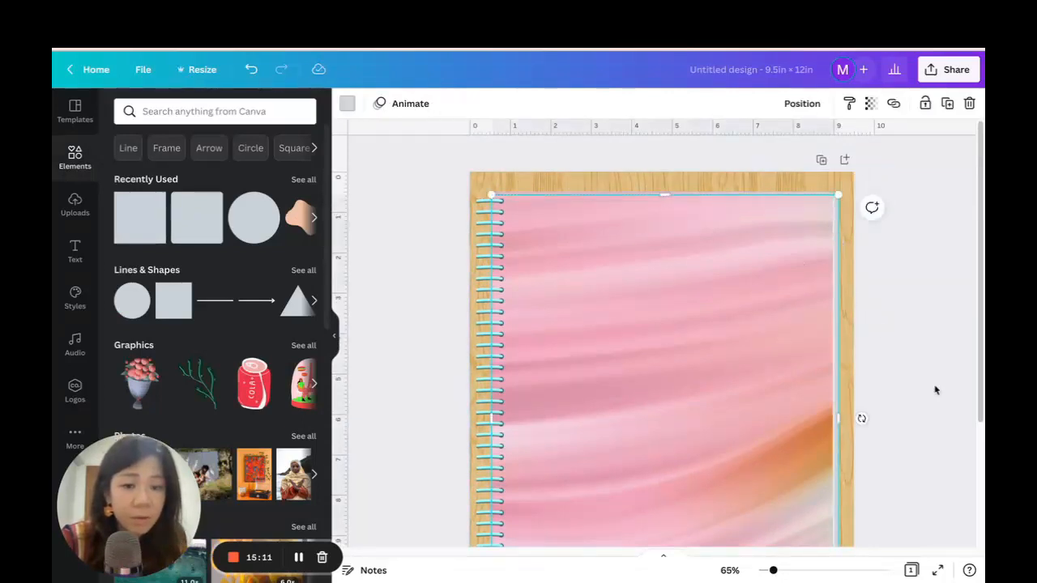
Pull the grey rectangle's right edge slightly inwards to make the strip beside the cover thinner.
{"action": "left_click_drag", "start_coordinate": [774, 572], "coordinate": [933, 357]}
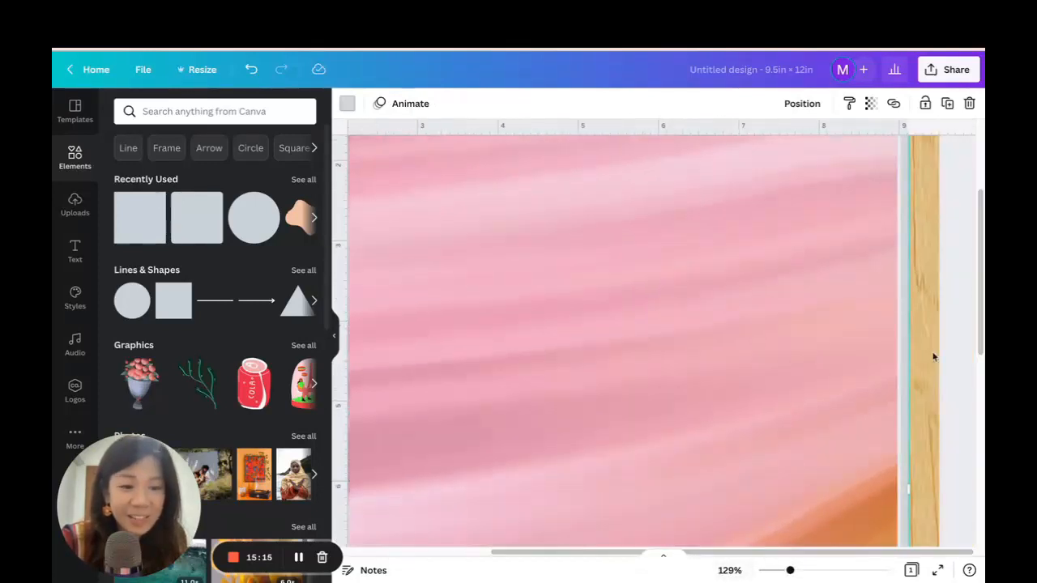
{"action": "left_click_drag", "start_coordinate": [910, 490], "coordinate": [906, 489]}
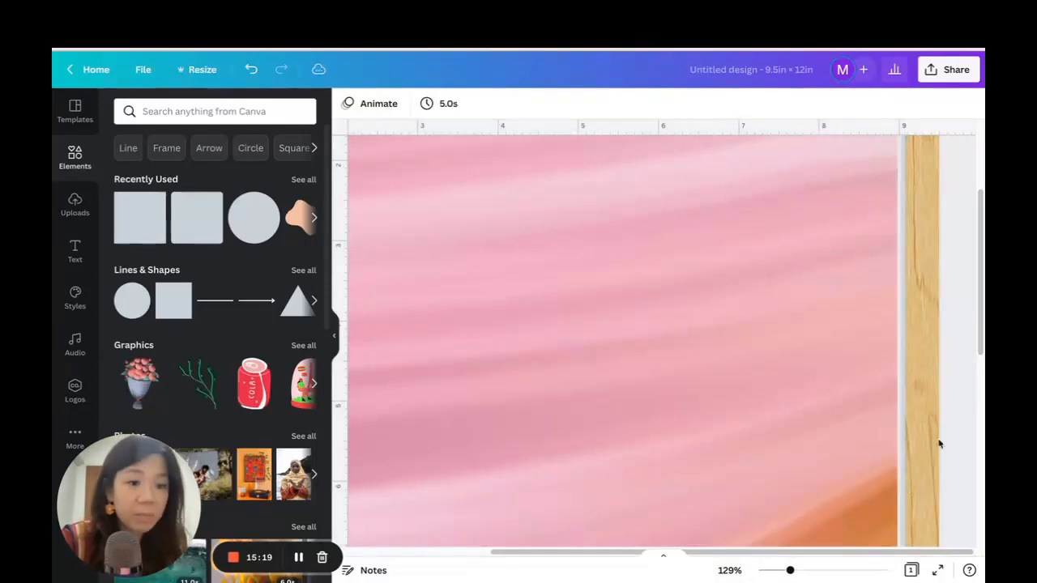
{"action": "left_click_drag", "start_coordinate": [790, 571], "coordinate": [771, 571]}
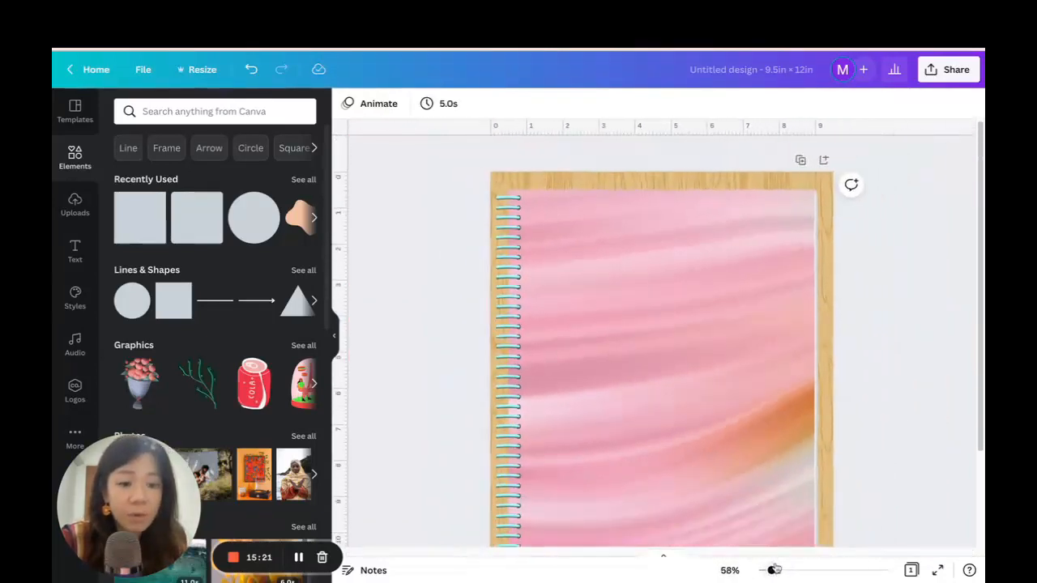
{"action": "scroll", "coordinate": [902, 409], "scroll_direction": "down", "scroll_amount": 3}
{"action": "scroll", "coordinate": [901, 405], "scroll_direction": "up", "scroll_amount": 3}
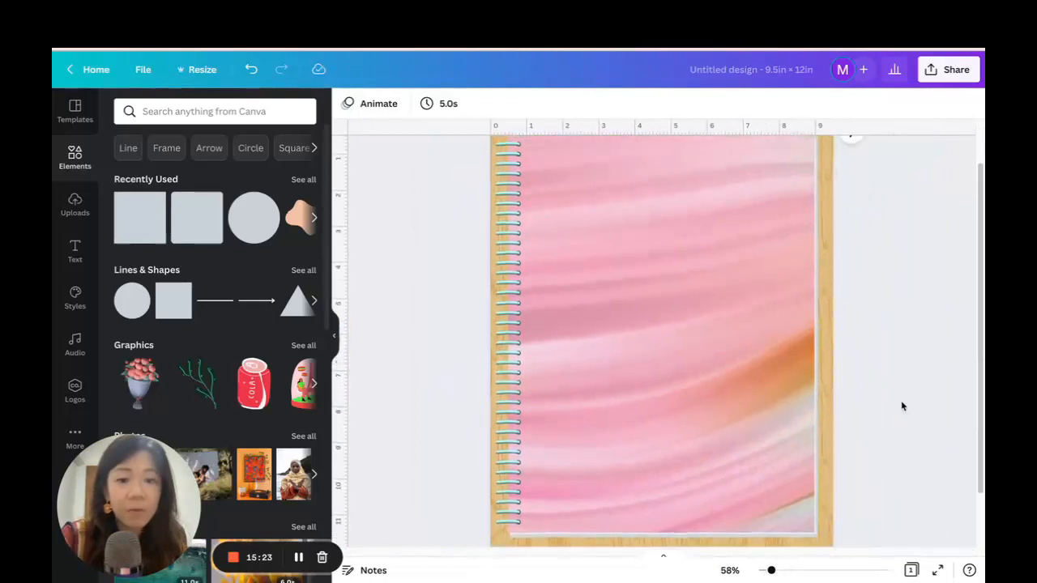
Apply a bottom-right Drop shadow to the marble cover with an offset of 1 and a blur of 6.
{"action": "left_click", "coordinate": [777, 202]}
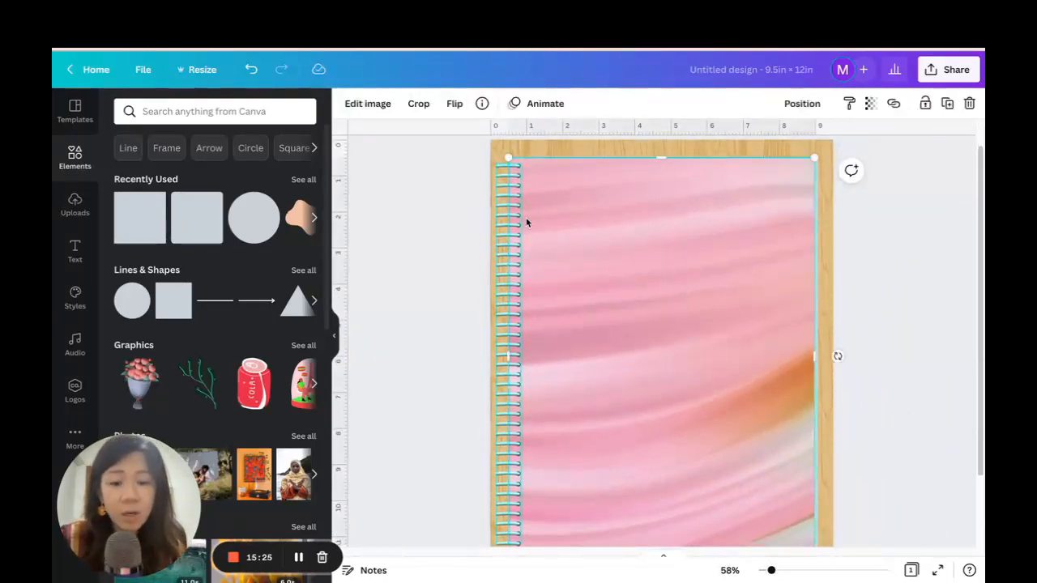
{"action": "left_click", "coordinate": [360, 104]}
{"action": "left_click", "coordinate": [142, 217]}
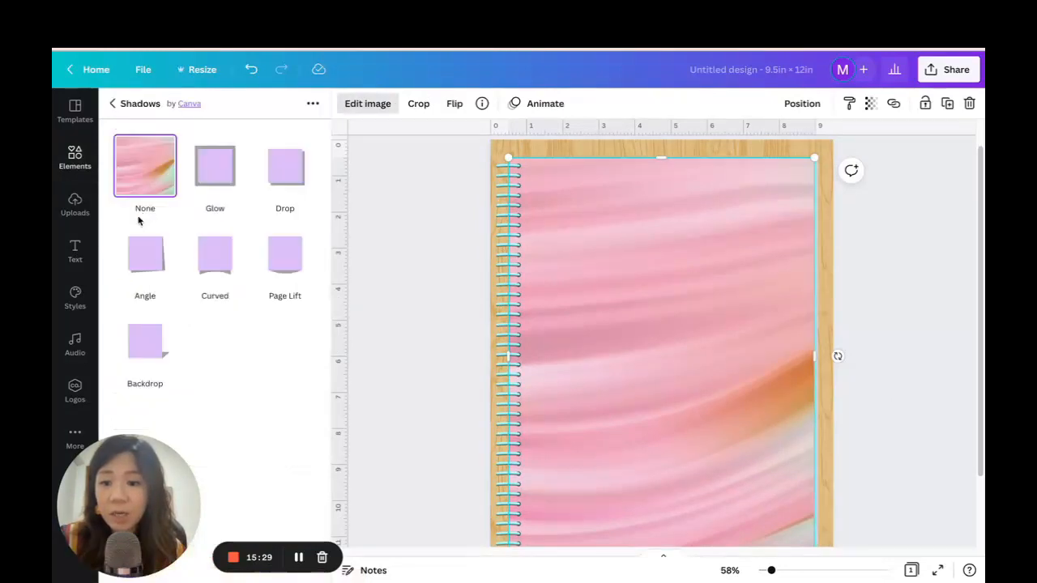
{"action": "left_click", "coordinate": [273, 178]}
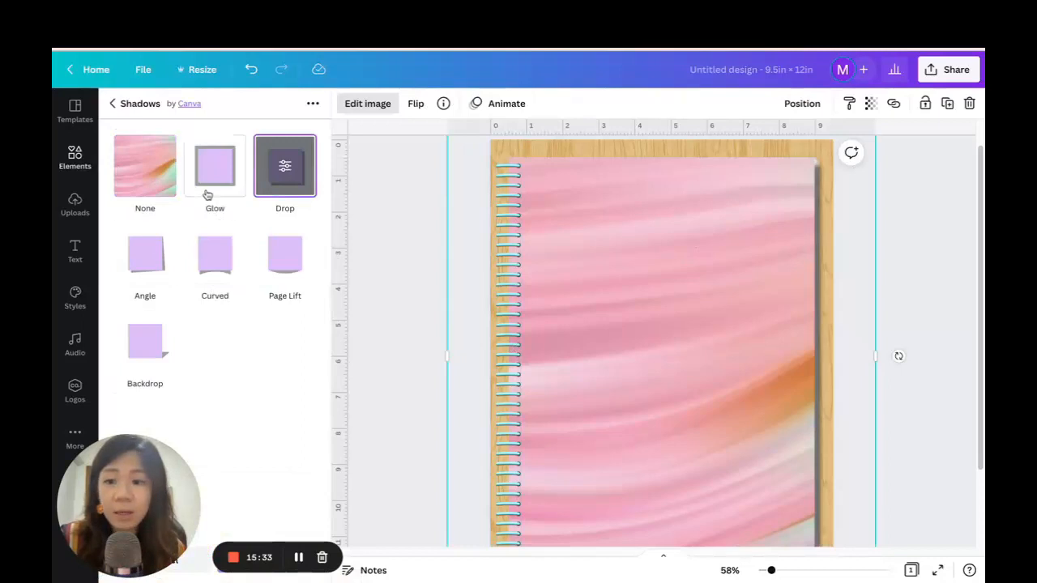
{"action": "left_click", "coordinate": [286, 169]}
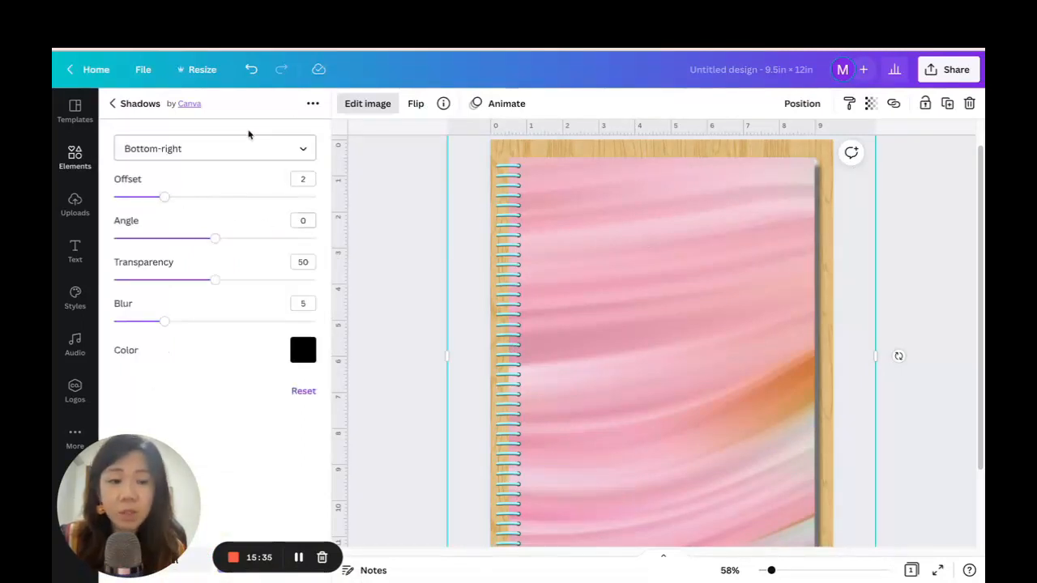
{"action": "left_click_drag", "start_coordinate": [164, 199], "coordinate": [131, 199]}
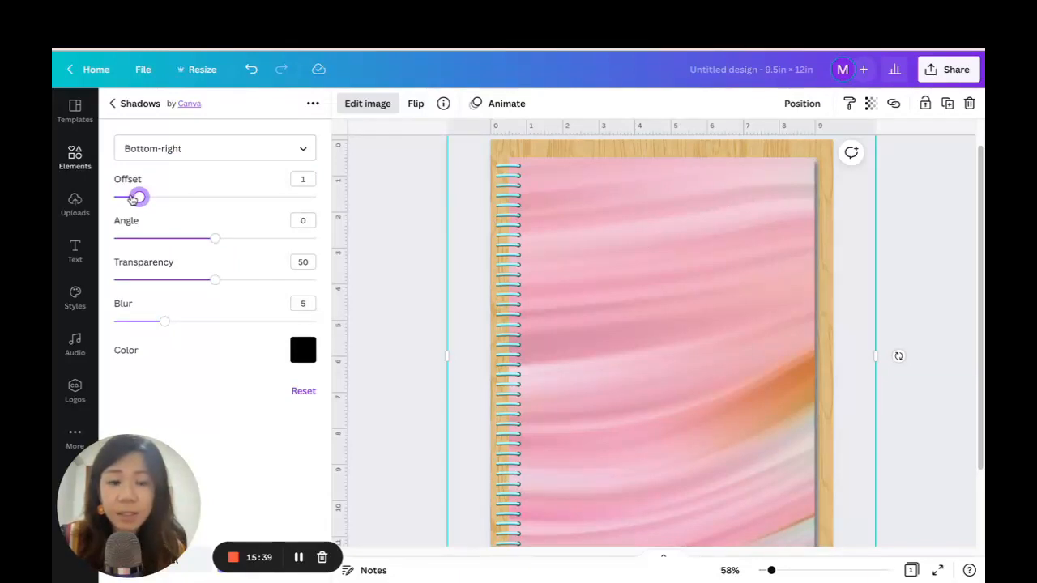
{"action": "mouse_move", "coordinate": [165, 324]}
{"action": "left_mouse_down"}
{"action": "mouse_move", "coordinate": [215, 322]}
{"action": "mouse_move", "coordinate": [173, 323]}
{"action": "left_mouse_up"}
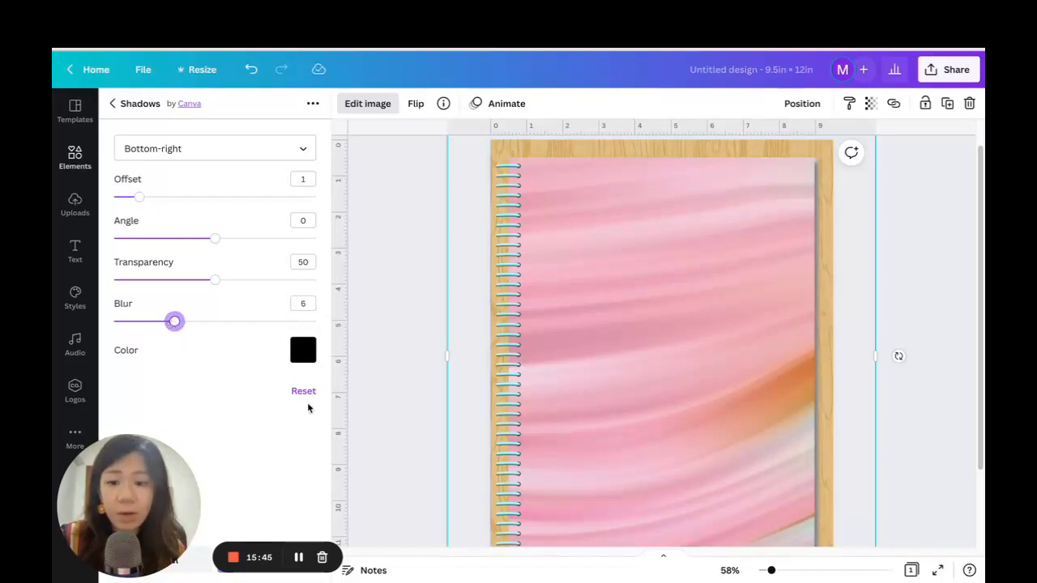
{"action": "left_click", "coordinate": [116, 110]}
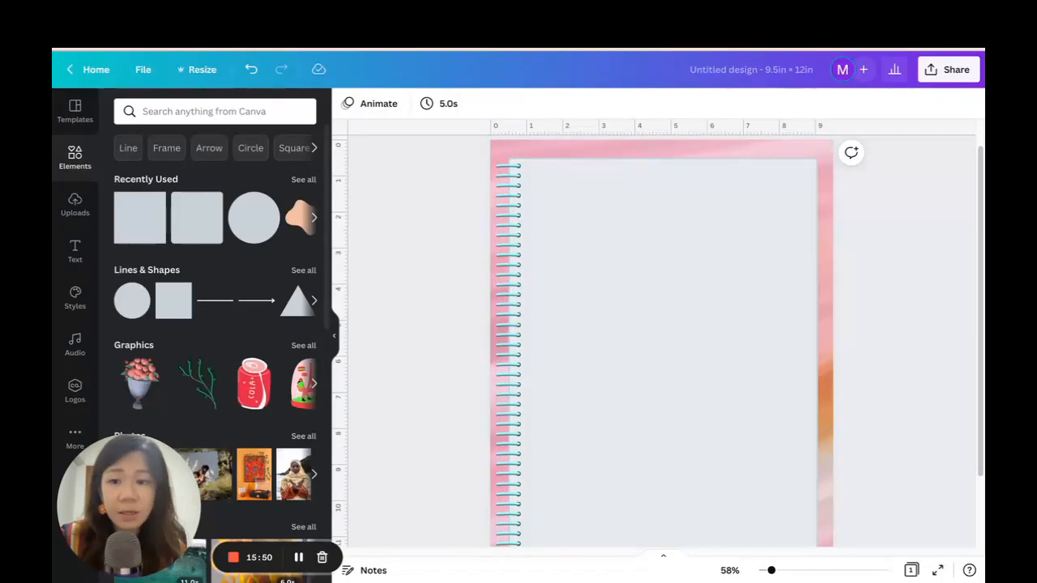
{"action": "left_click", "coordinate": [251, 70]}
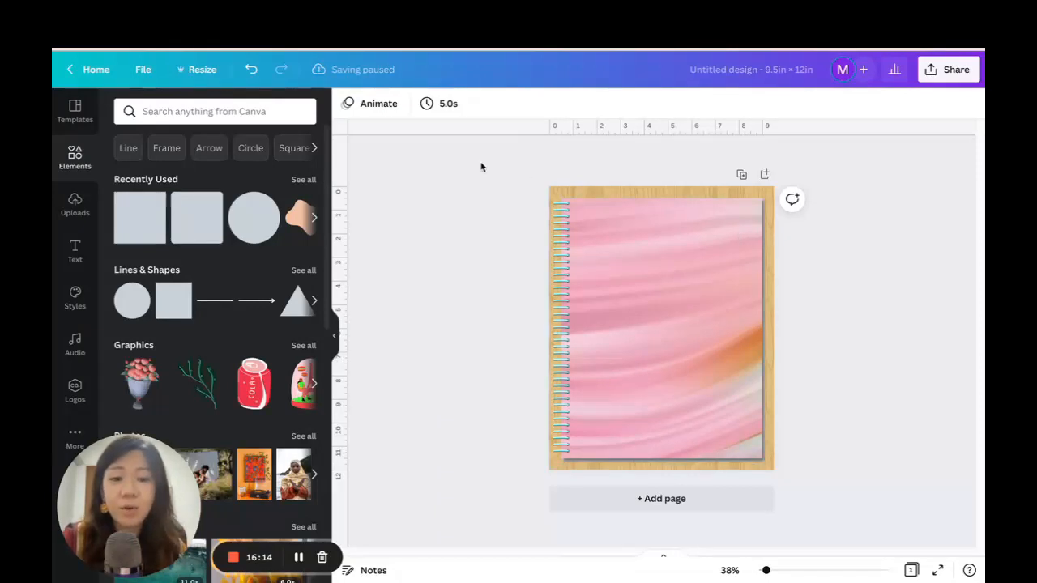
Duplicate the finished notebook cover page and compare the two pages.
{"action": "left_click", "coordinate": [742, 176]}
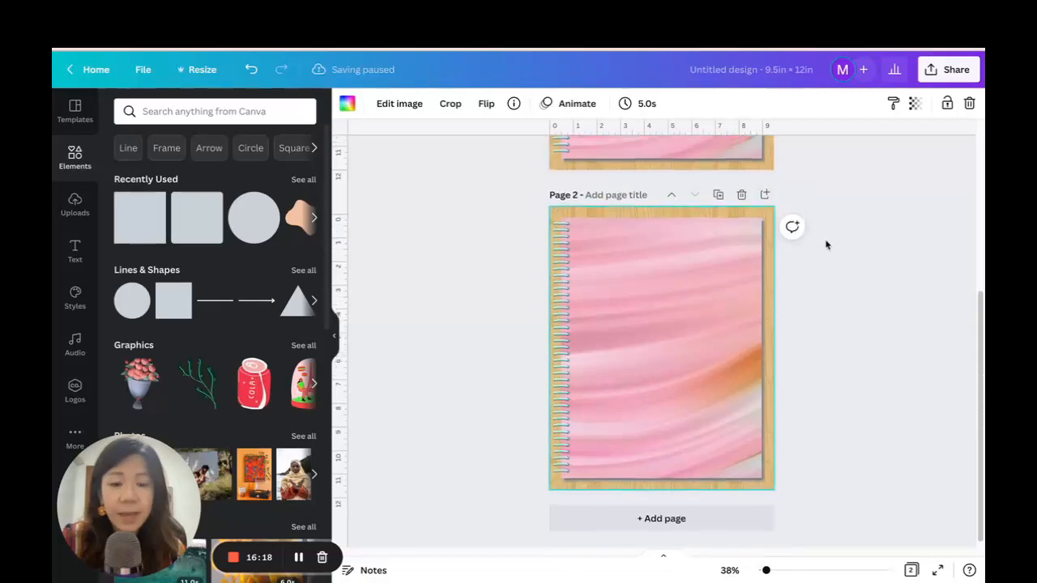
{"action": "scroll", "coordinate": [793, 174], "scroll_direction": "up", "scroll_amount": 3}
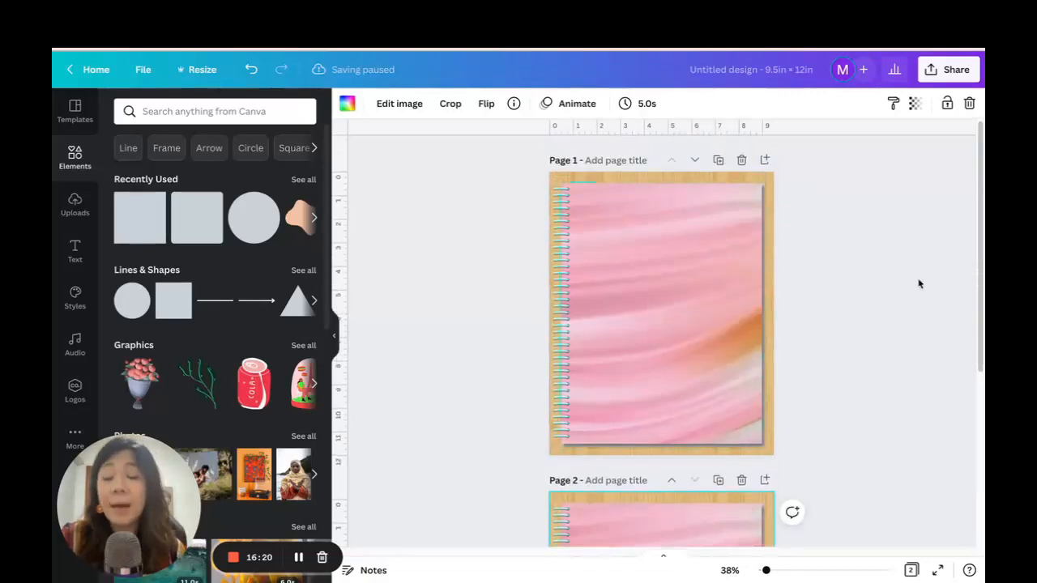
{"action": "scroll", "coordinate": [831, 290], "scroll_direction": "down", "scroll_amount": 4}
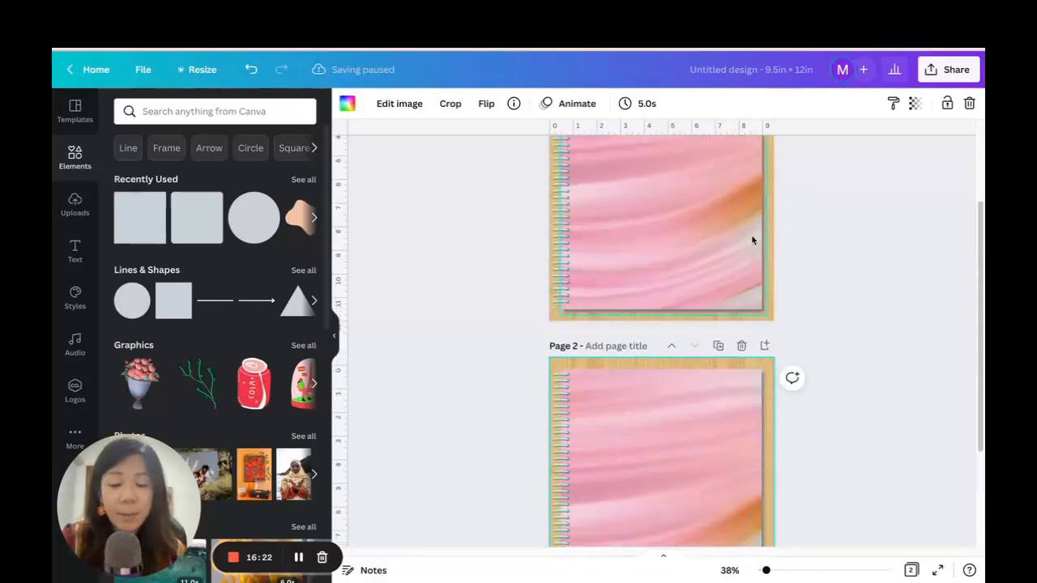
{"action": "scroll", "coordinate": [729, 291], "scroll_direction": "up", "scroll_amount": 4}
{"action": "scroll", "coordinate": [805, 268], "scroll_direction": "down", "scroll_amount": 4}
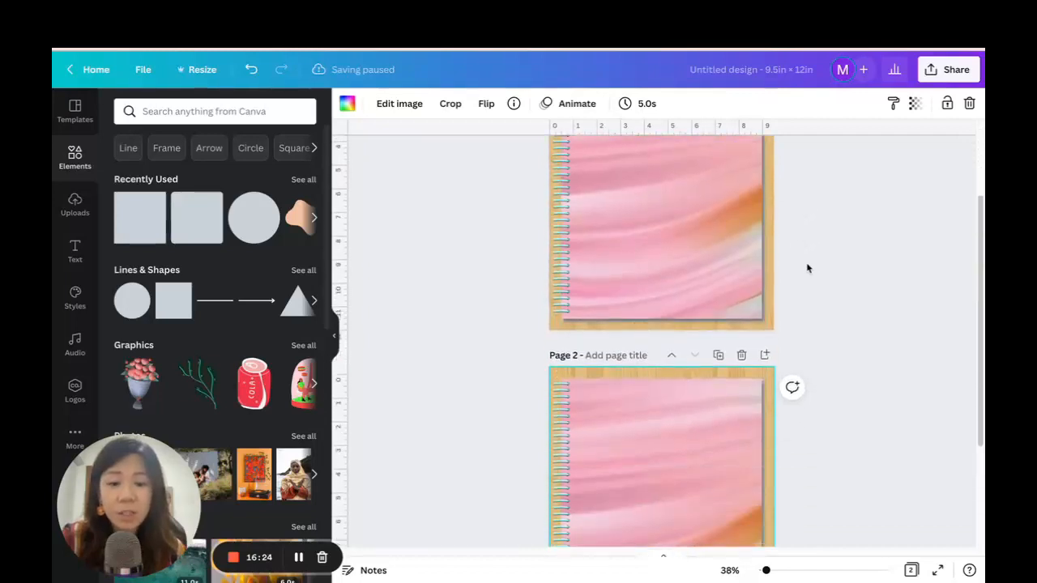
Browse the font combinations and add the yellow HUGE SALE text combination to page 2.
{"action": "left_click", "coordinate": [75, 252]}
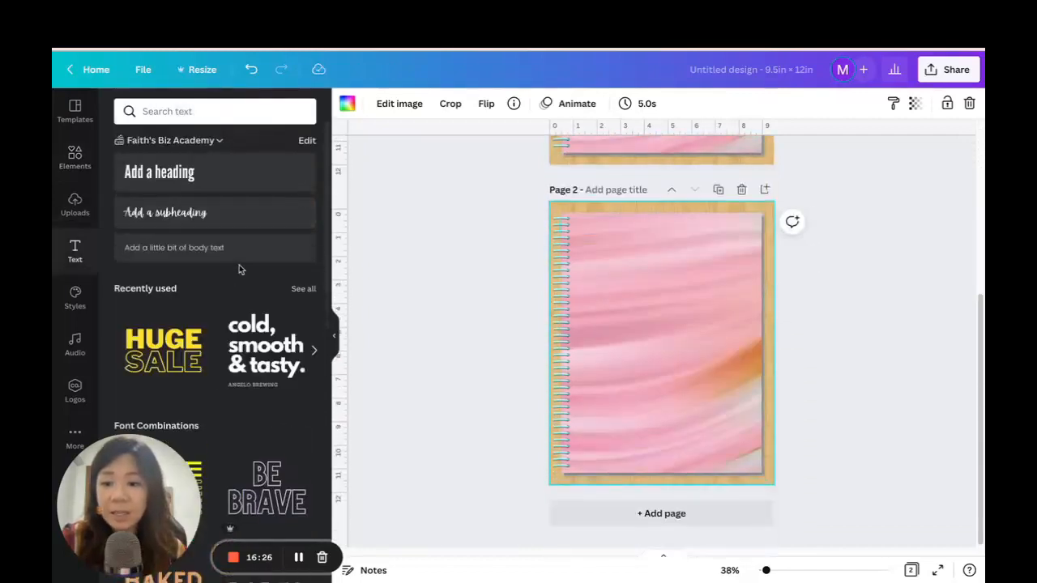
{"action": "scroll", "coordinate": [238, 267], "scroll_direction": "down", "scroll_amount": 3}
{"action": "scroll", "coordinate": [253, 342], "scroll_direction": "down", "scroll_amount": 4}
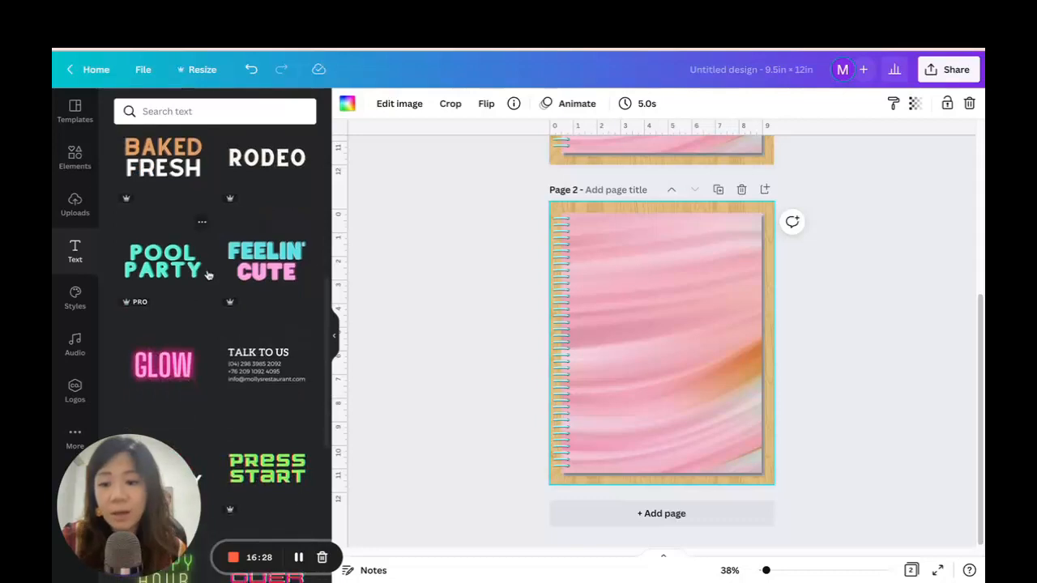
{"action": "scroll", "coordinate": [207, 240], "scroll_direction": "up", "scroll_amount": 4}
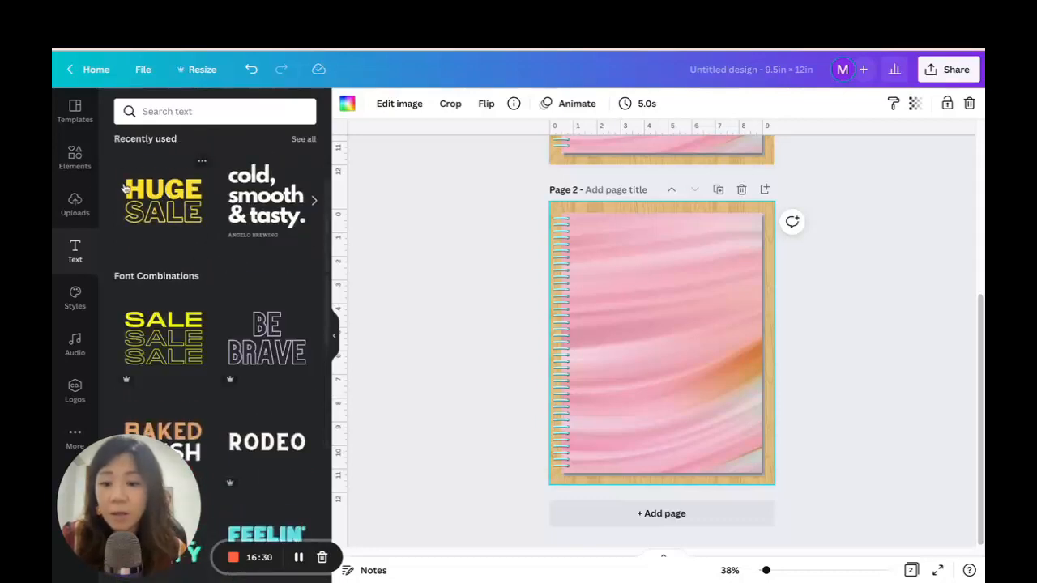
{"action": "left_click", "coordinate": [173, 198]}
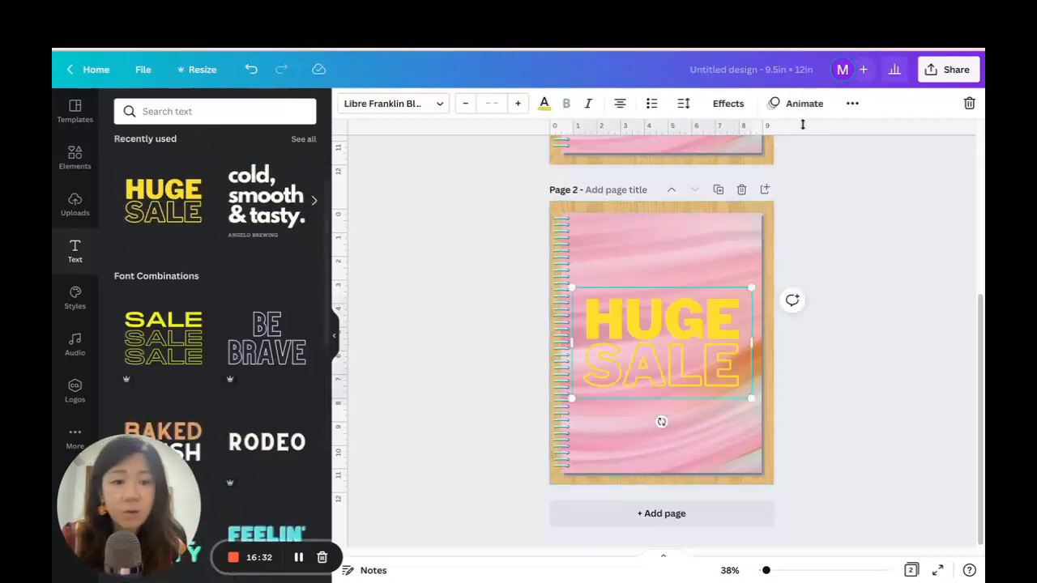
Replace the word HUGE in the text combination with MY PLANNER.
{"action": "left_click", "coordinate": [852, 103]}
{"action": "left_click", "coordinate": [652, 134]}
{"action": "left_click", "coordinate": [678, 319]}
{"action": "double_click", "coordinate": [678, 318]}
{"action": "type", "text": "MYU"}
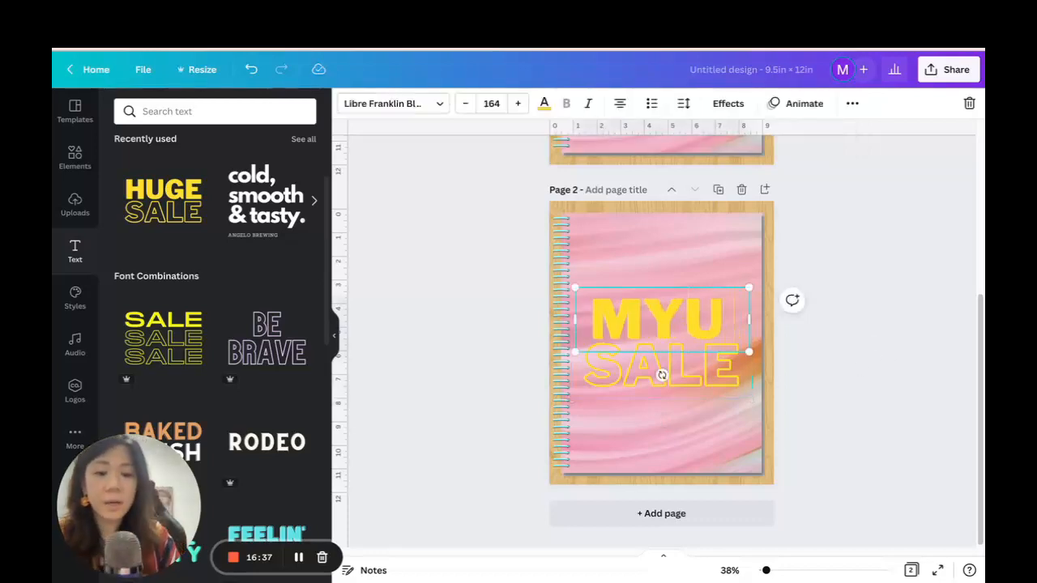
{"action": "key", "text": "BackSpace"}
{"action": "type", "text": "PLANN"}
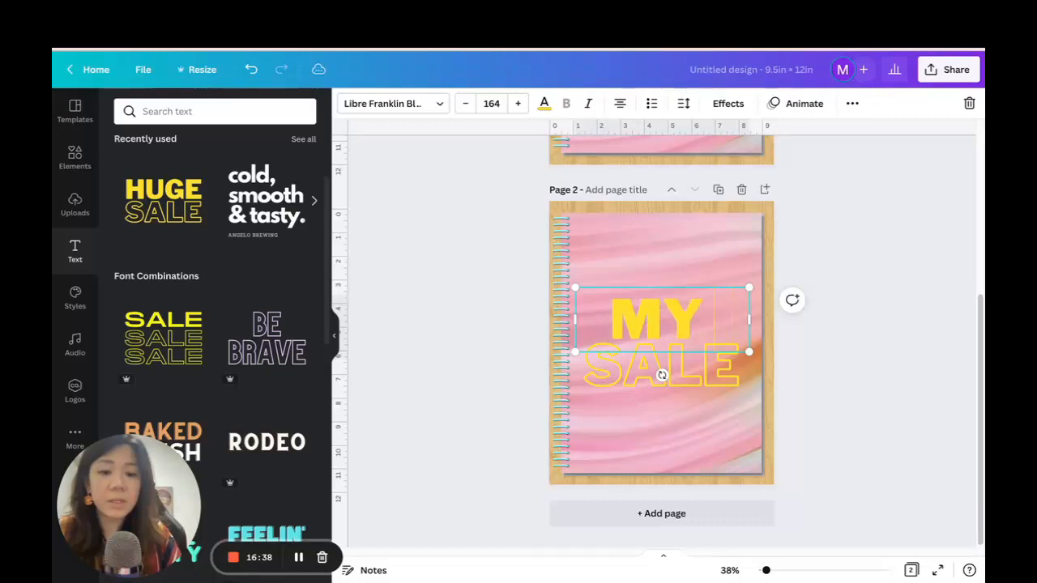
{"action": "type", "text": "ER"}
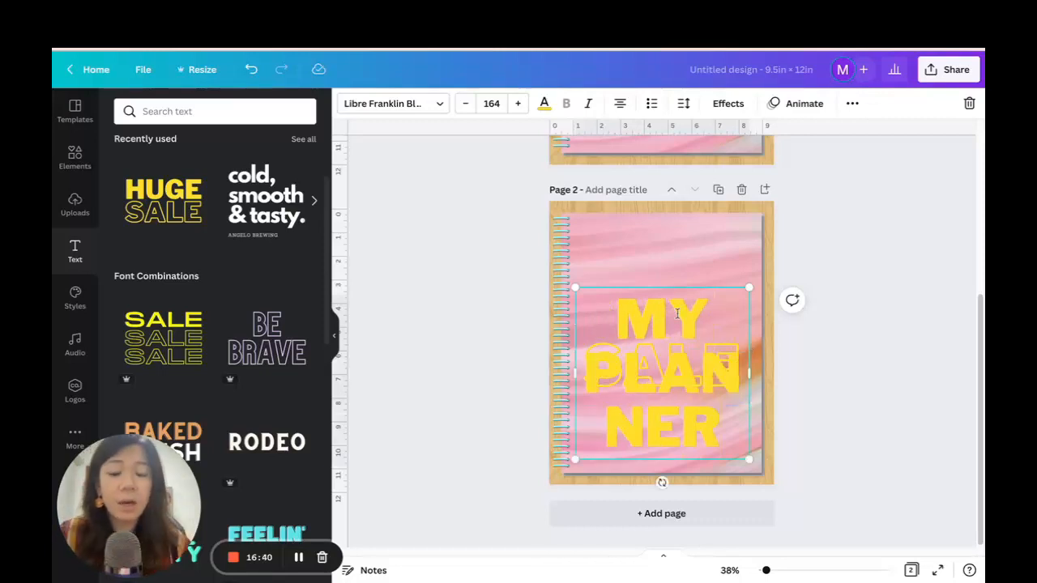
Delete the outlined SALE text and reduce the MY PLANNER title to size 89 so it fits on two lines.
{"action": "left_click_drag", "start_coordinate": [753, 372], "coordinate": [748, 352]}
{"action": "left_click", "coordinate": [850, 373]}
{"action": "left_click", "coordinate": [716, 383]}
{"action": "key", "text": "Delete"}
{"action": "left_click", "coordinate": [673, 318]}
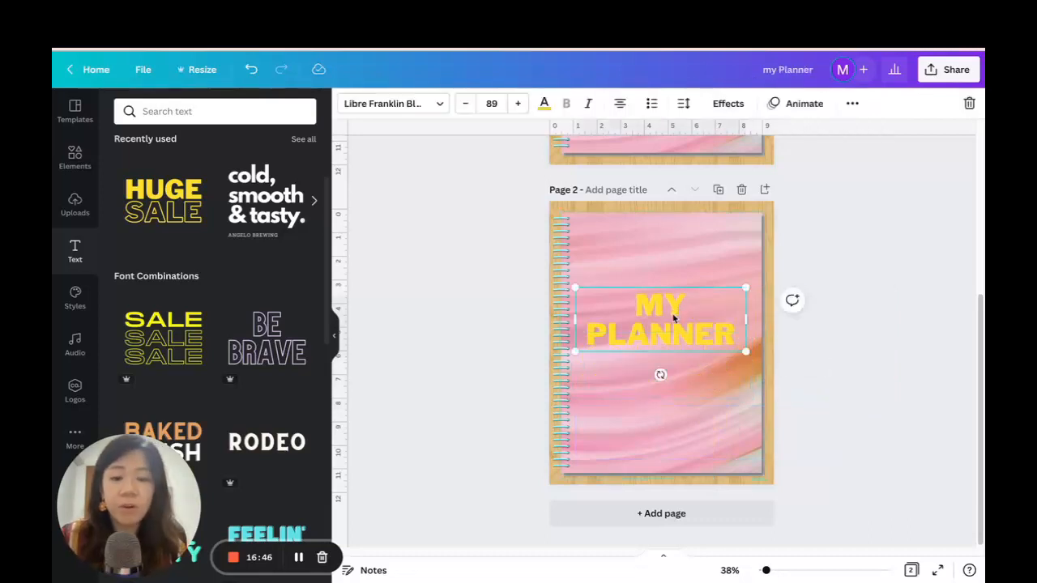
Search the fonts for "script", try Jimmy Script and Playlist Script, and set the title's font to Shadow Script.
{"action": "left_click", "coordinate": [390, 104]}
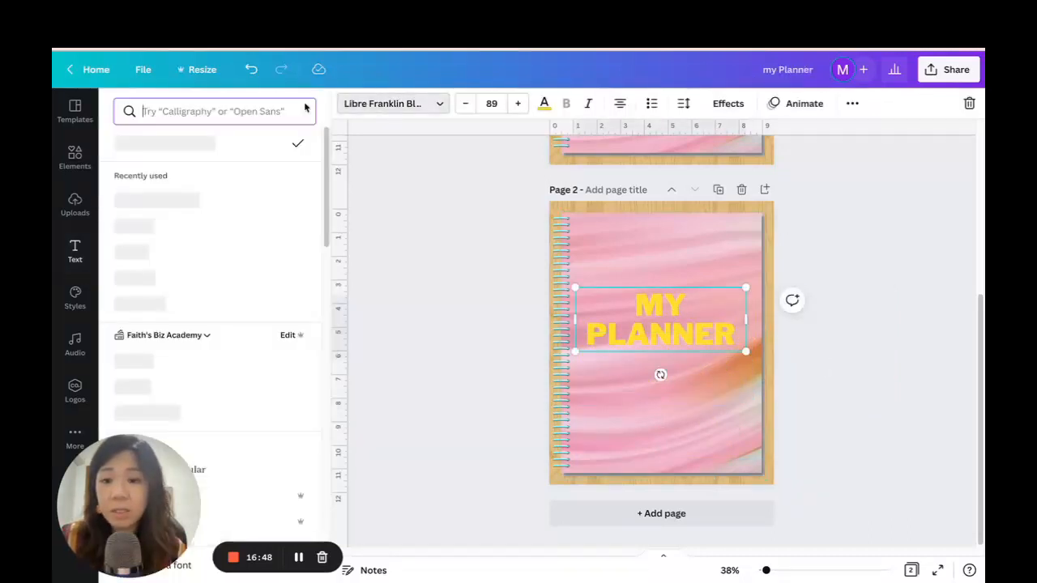
{"action": "left_click", "coordinate": [258, 109]}
{"action": "type", "text": "script"}
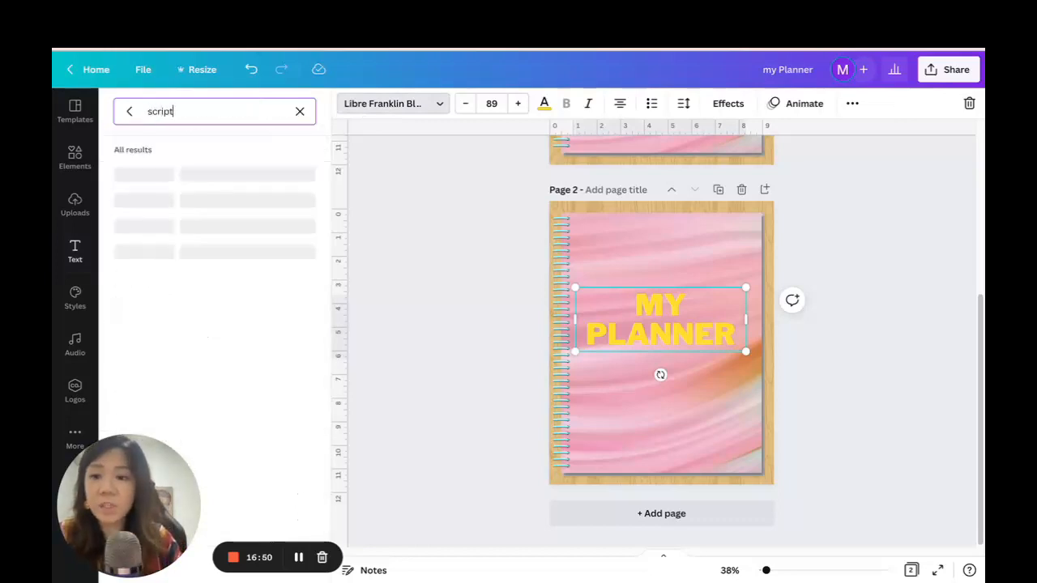
{"action": "scroll", "coordinate": [204, 283], "scroll_direction": "down", "scroll_amount": 1}
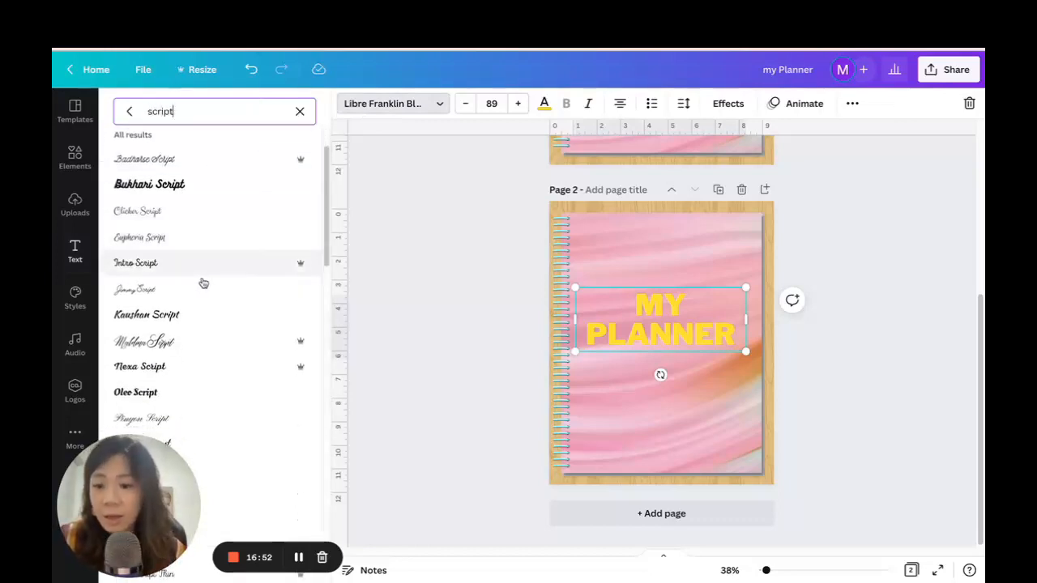
{"action": "left_click", "coordinate": [198, 290]}
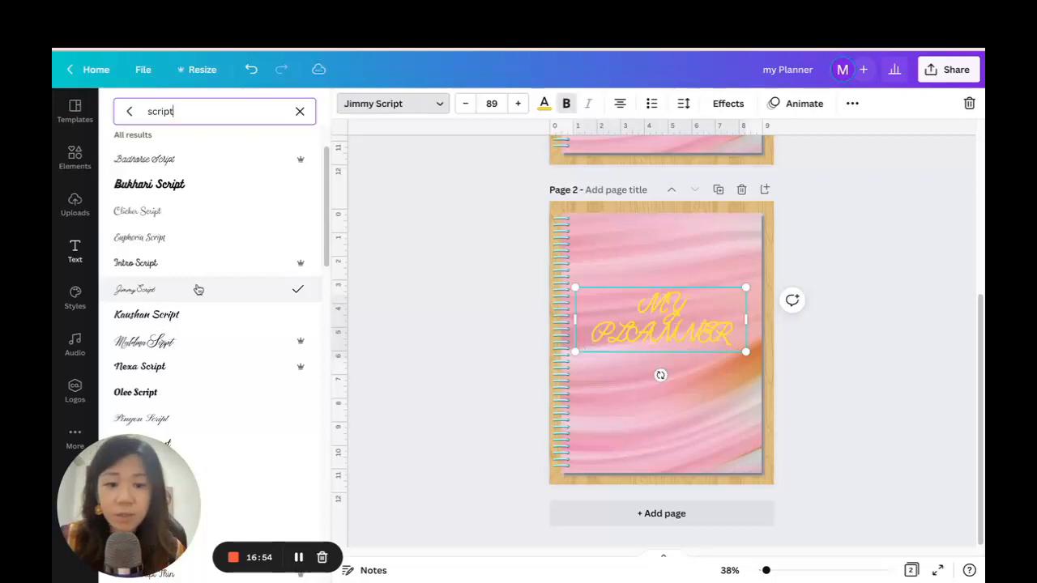
{"action": "scroll", "coordinate": [184, 300], "scroll_direction": "down", "scroll_amount": 3}
{"action": "left_click", "coordinate": [196, 202]}
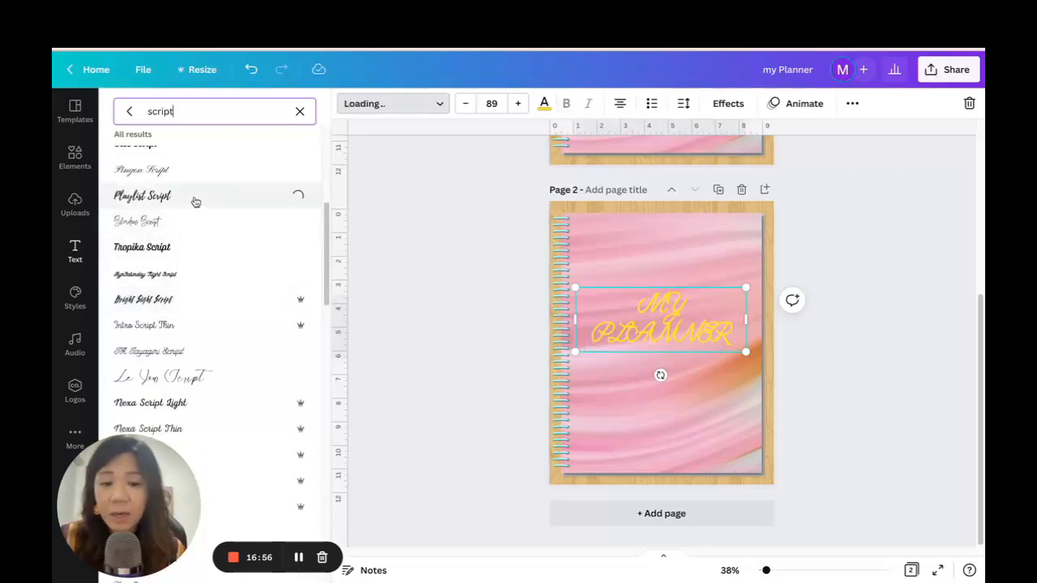
{"action": "left_click", "coordinate": [197, 225]}
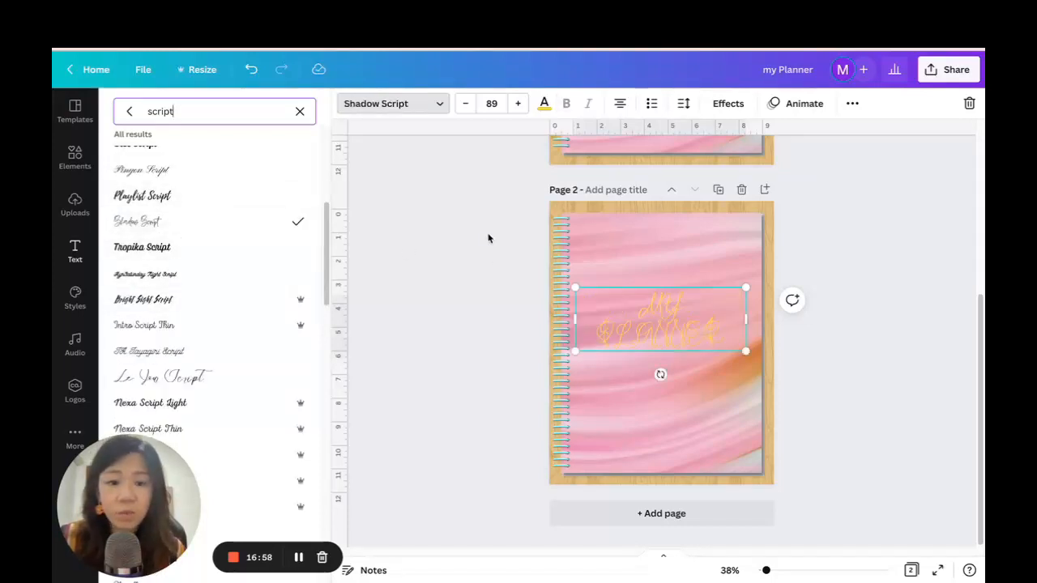
Change the title's text colour to black from the default colours.
{"action": "left_click", "coordinate": [546, 104]}
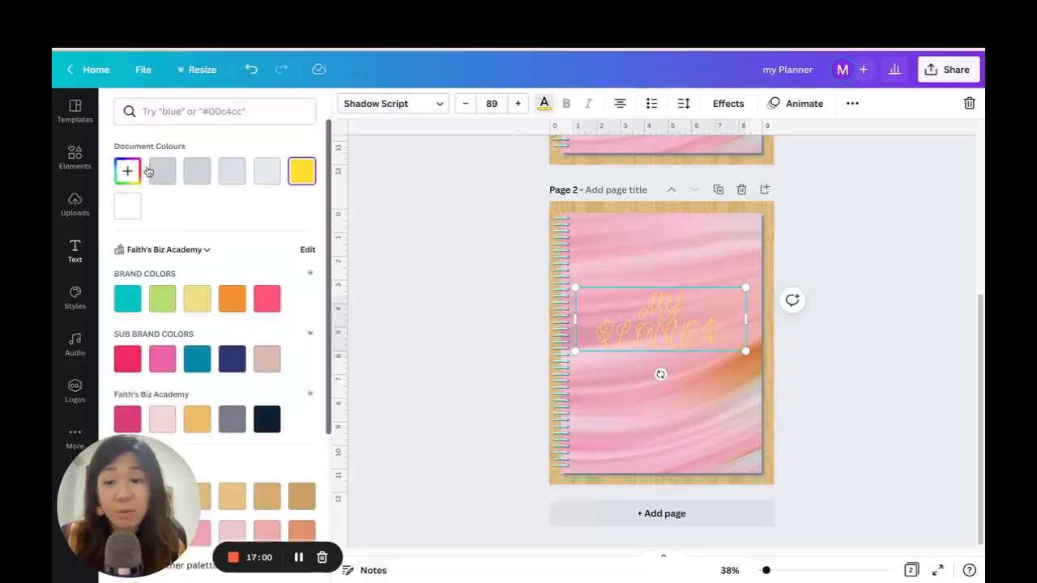
{"action": "scroll", "coordinate": [267, 299], "scroll_direction": "down", "scroll_amount": 3}
{"action": "scroll", "coordinate": [289, 304], "scroll_direction": "down", "scroll_amount": 2}
{"action": "left_click", "coordinate": [127, 412]}
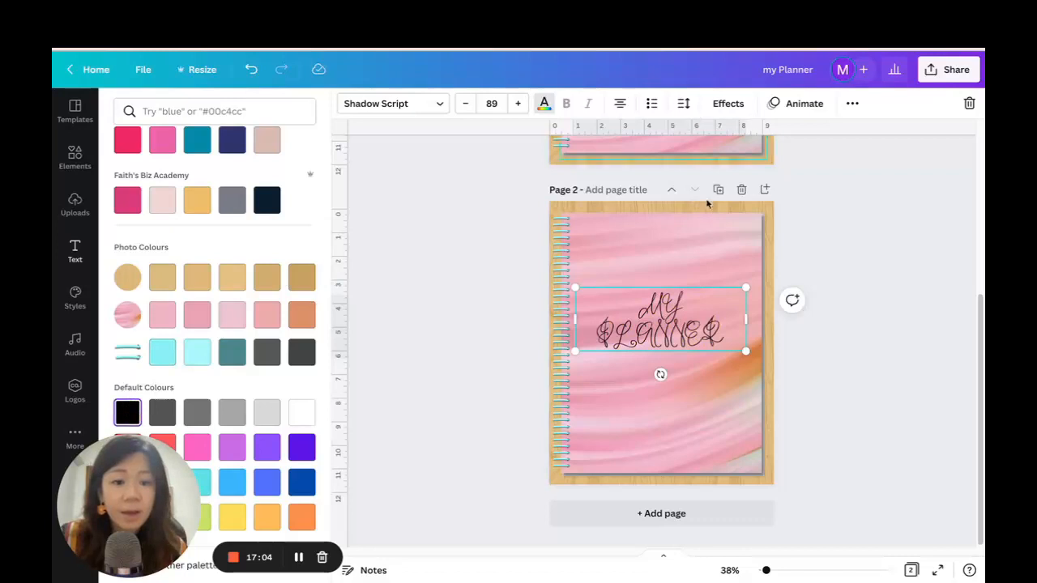
Turn off all-uppercase for the title and capitalise its first letter so it reads My Planner.
{"action": "left_click", "coordinate": [851, 104]}
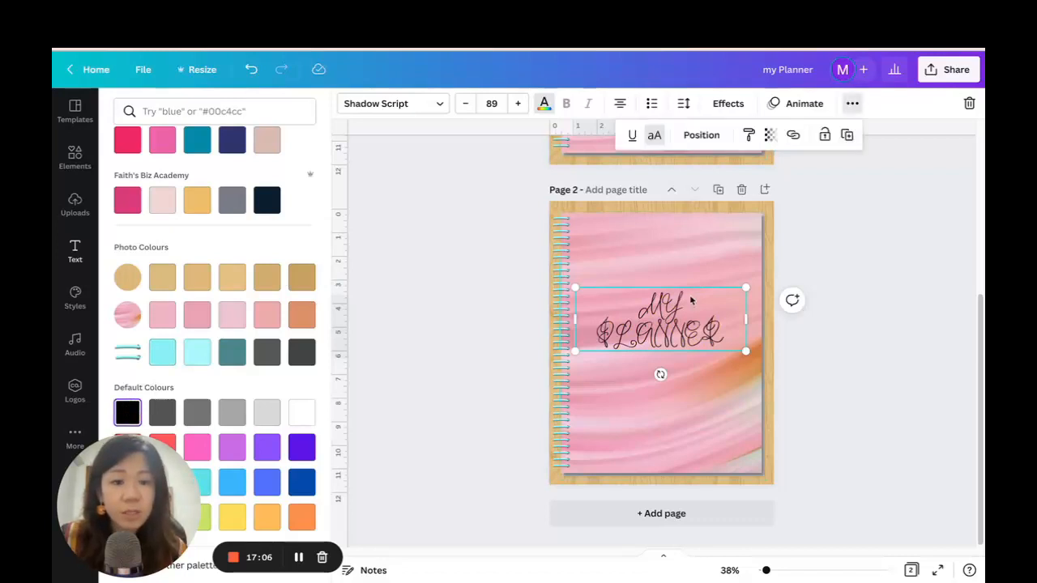
{"action": "left_click", "coordinate": [655, 135]}
{"action": "left_click", "coordinate": [642, 292]}
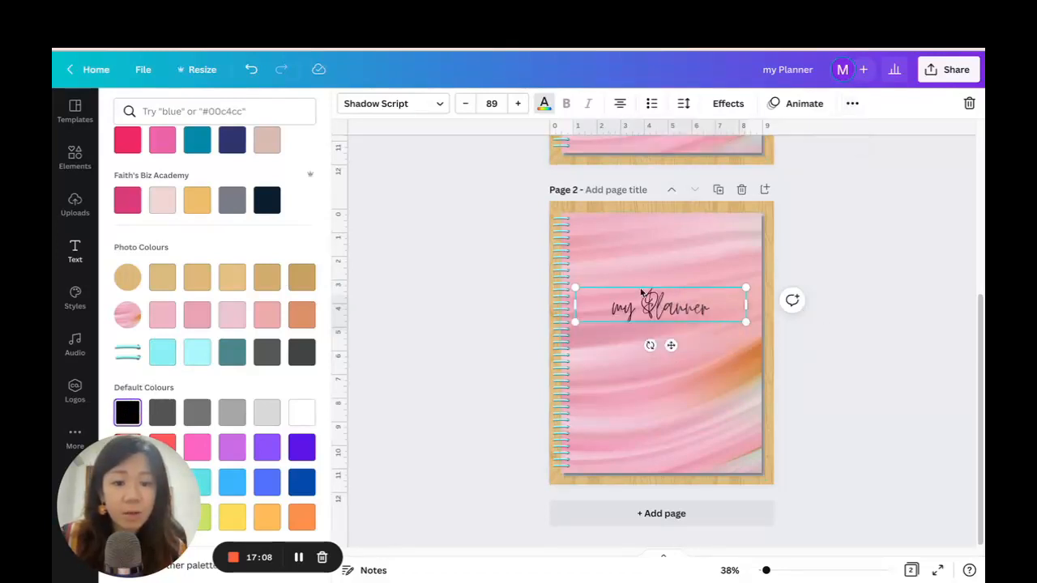
{"action": "key", "text": "BackSpace"}
{"action": "type", "text": "M"}
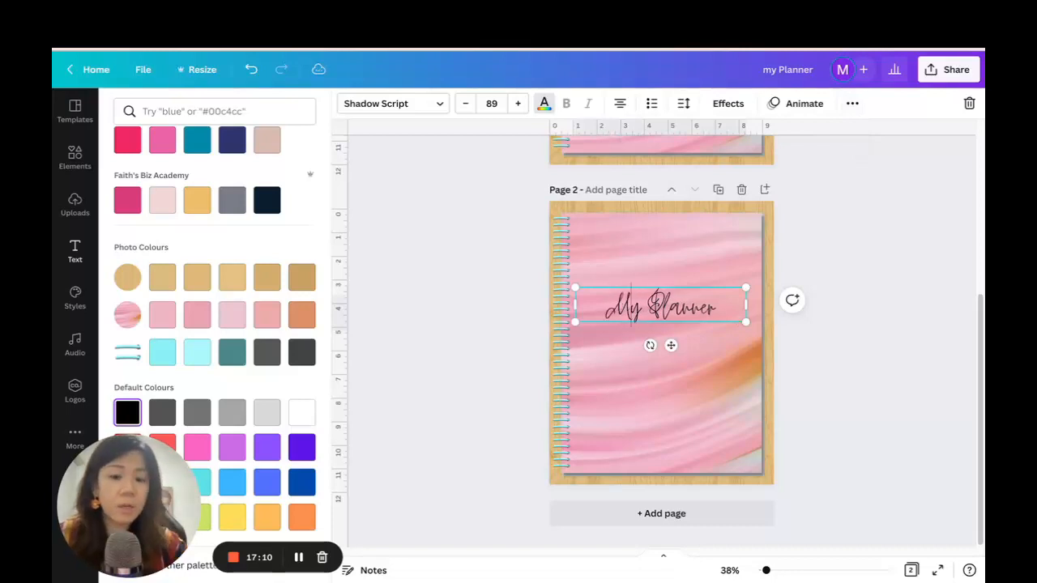
{"action": "left_click", "coordinate": [791, 342]}
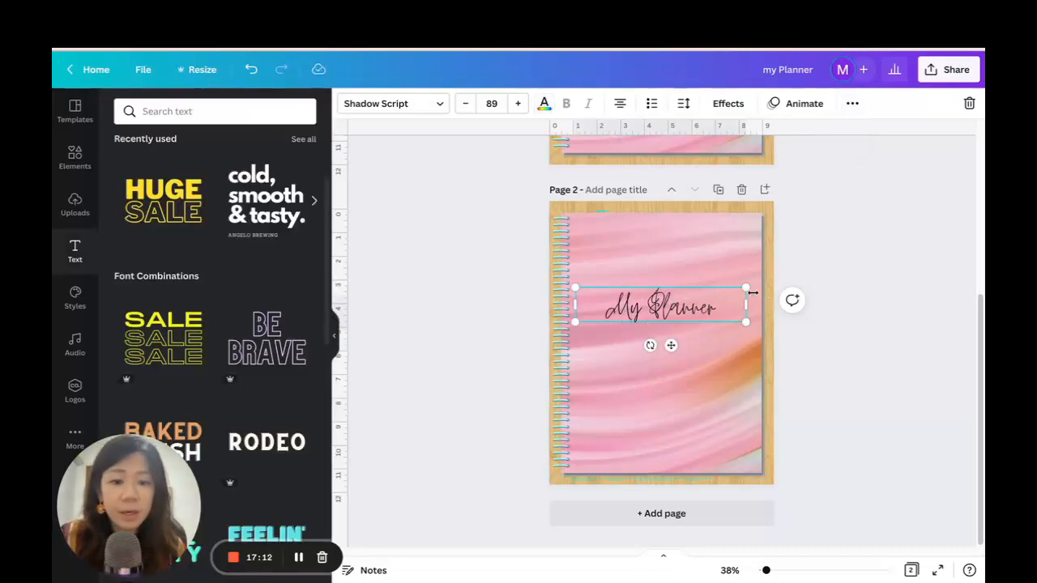
Enlarge the My Planner title to size 119 and centre it on the marble cover.
{"action": "left_click_drag", "start_coordinate": [748, 290], "coordinate": [806, 266]}
{"action": "left_click_drag", "start_coordinate": [693, 297], "coordinate": [668, 325]}
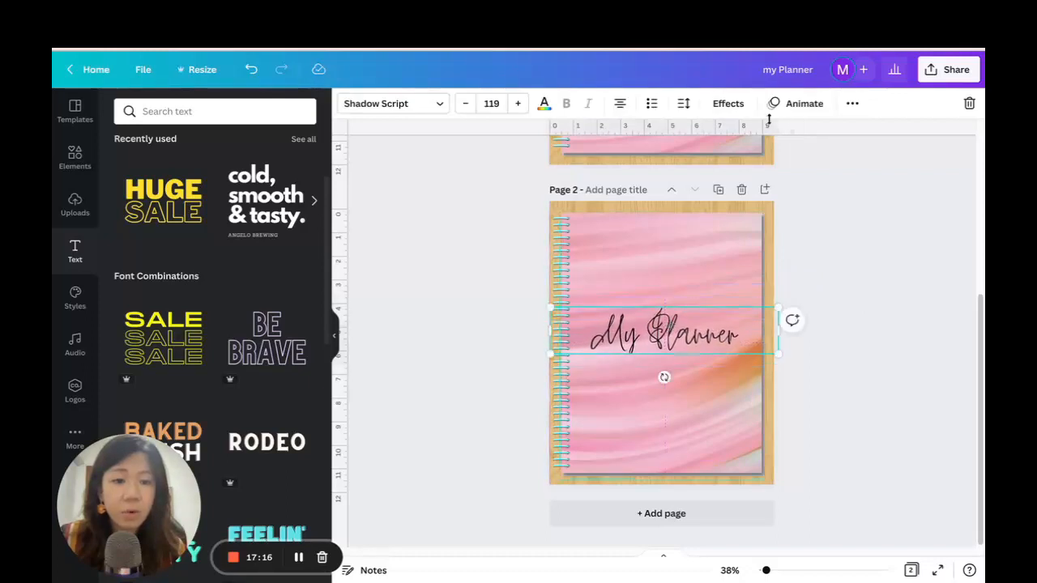
Apply the Shadow text effect to the My Planner title with an offset of 14.
{"action": "left_click", "coordinate": [728, 104]}
{"action": "left_click", "coordinate": [225, 190]}
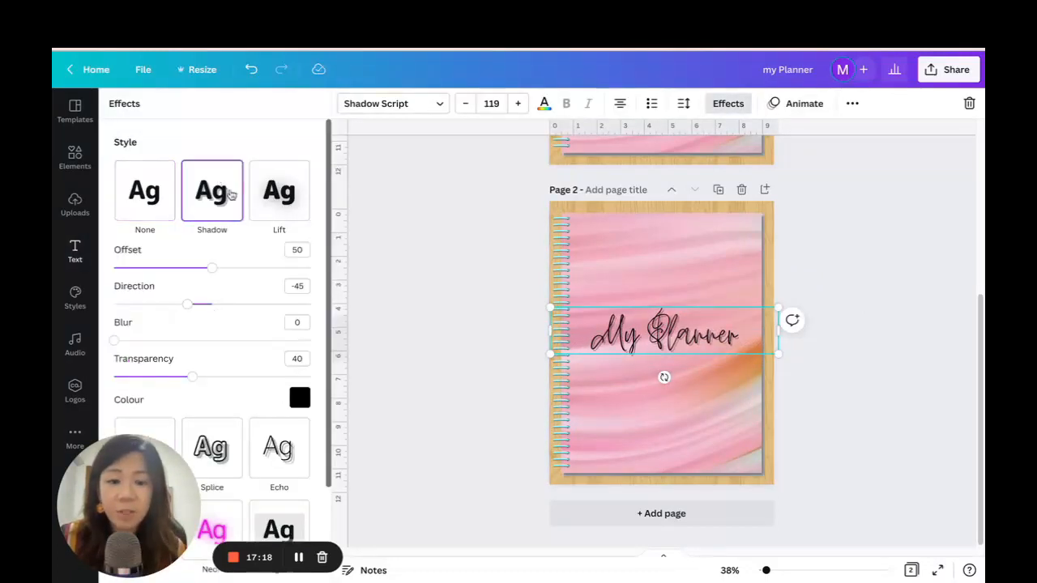
{"action": "left_click_drag", "start_coordinate": [216, 274], "coordinate": [149, 268]}
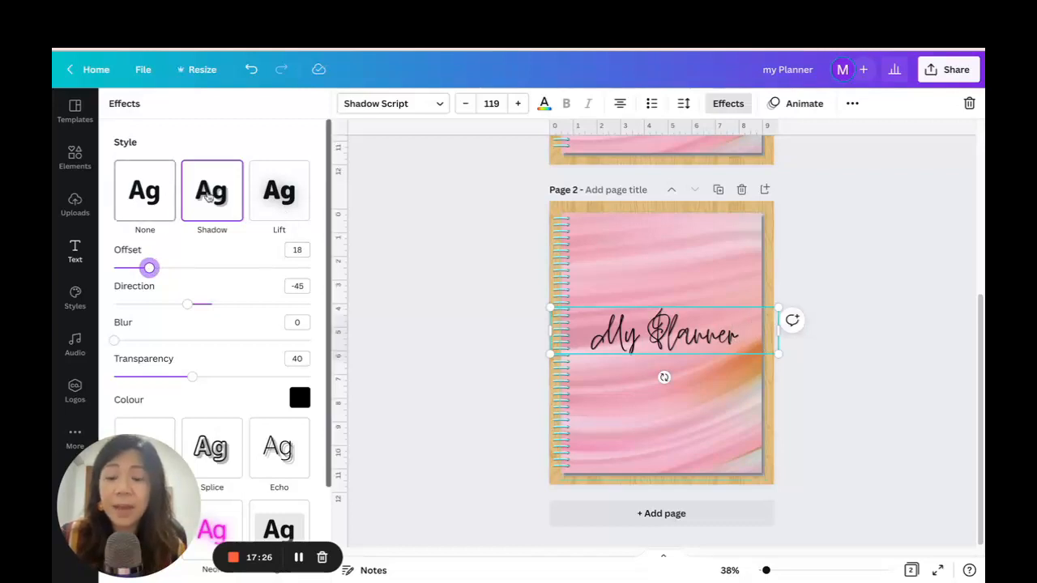
{"action": "left_click_drag", "start_coordinate": [150, 269], "coordinate": [141, 270]}
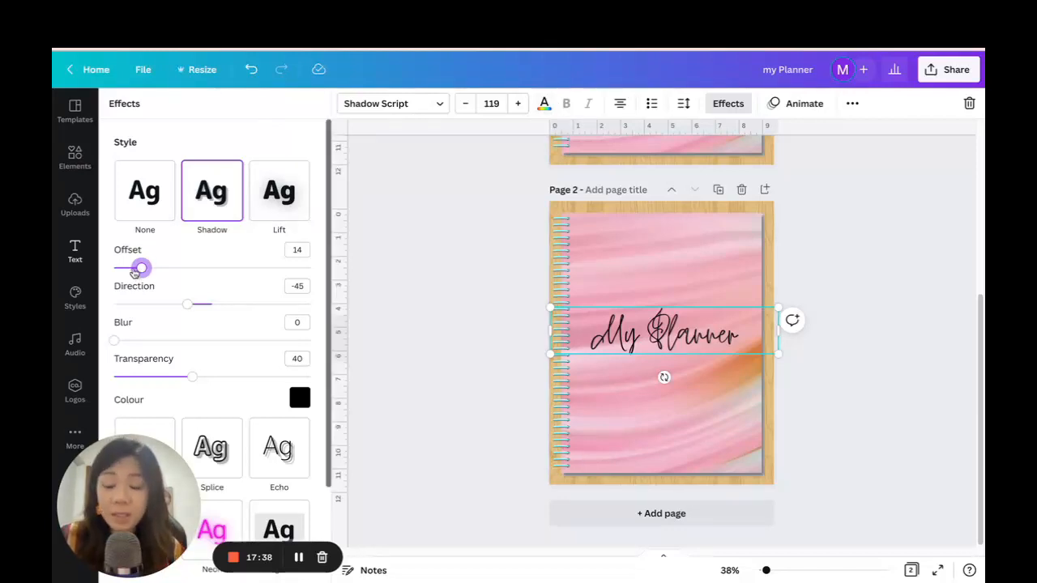
{"action": "left_click", "coordinate": [475, 287]}
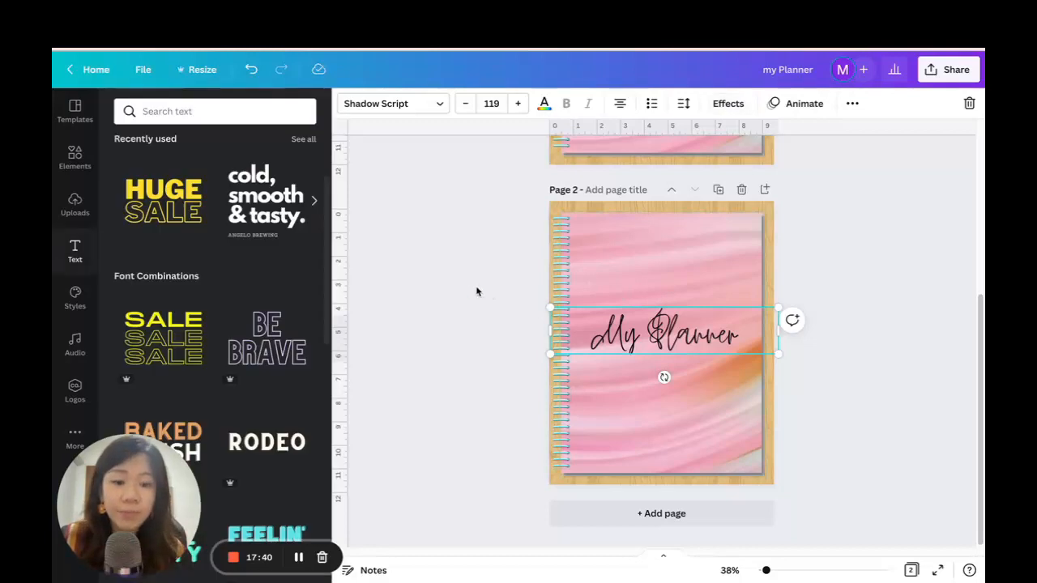
{"action": "left_click", "coordinate": [836, 328]}
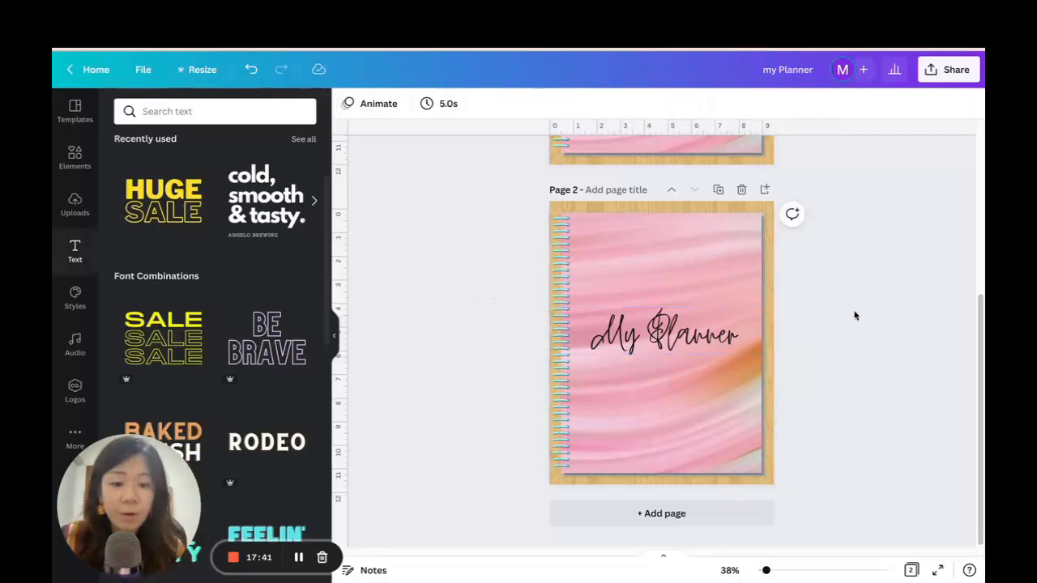
Duplicate page 2 and replace the title on the new page 3 with January.
{"action": "left_click", "coordinate": [718, 188]}
{"action": "left_click", "coordinate": [656, 336]}
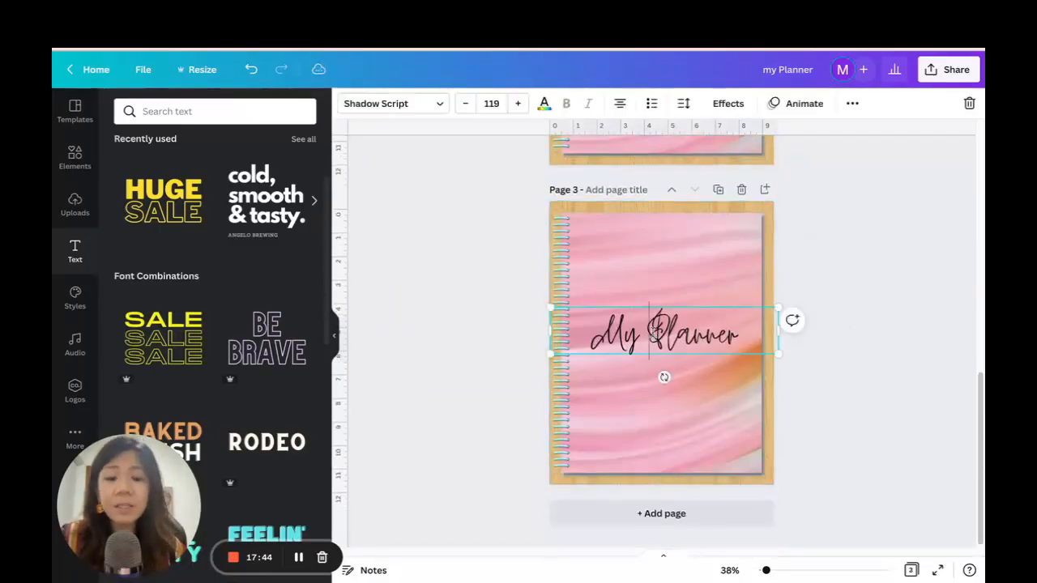
{"action": "double_click", "coordinate": [657, 334]}
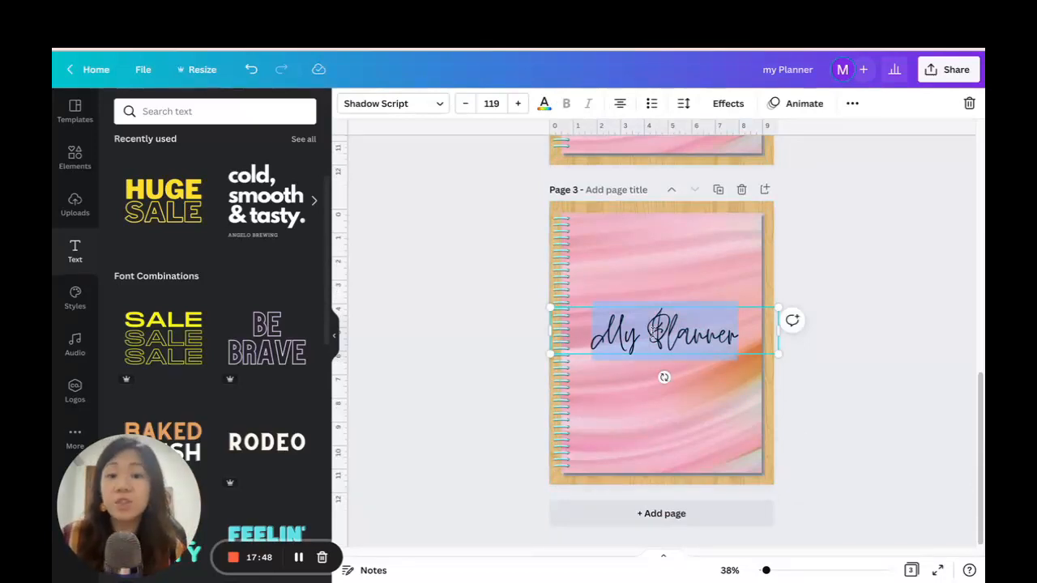
{"action": "type", "text": "Dece"}
{"action": "key", "text": "BackSpace"}
{"action": "type", "text": "em"}
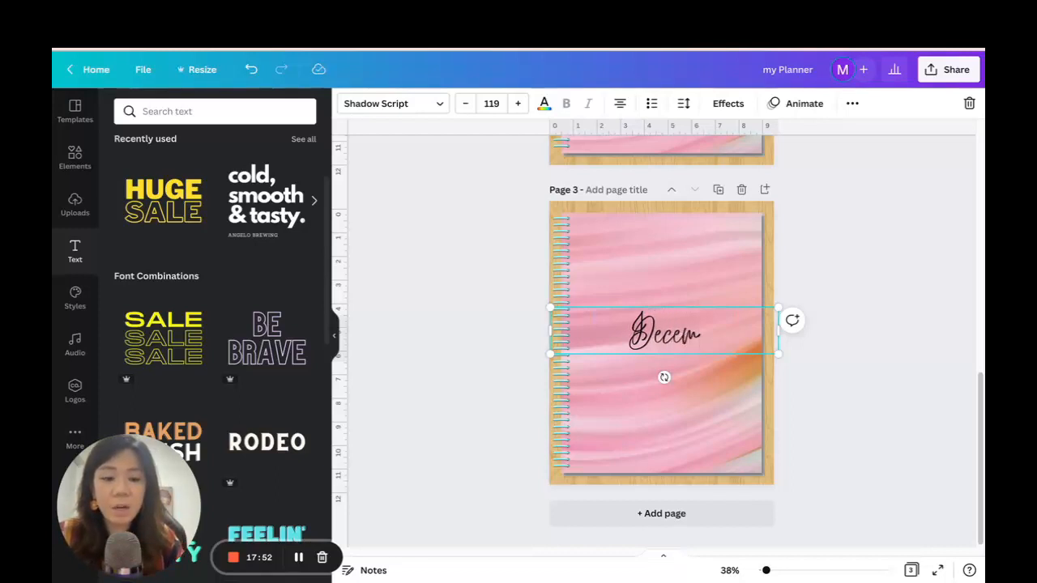
{"action": "key", "text": "BackSpace"}
{"action": "key", "text": "BackSpace"}
{"action": "key", "text": "BackSpace"}
{"action": "key", "text": "BackSpace"}
{"action": "key", "text": "BackSpace"}
{"action": "type", "text": "January"}
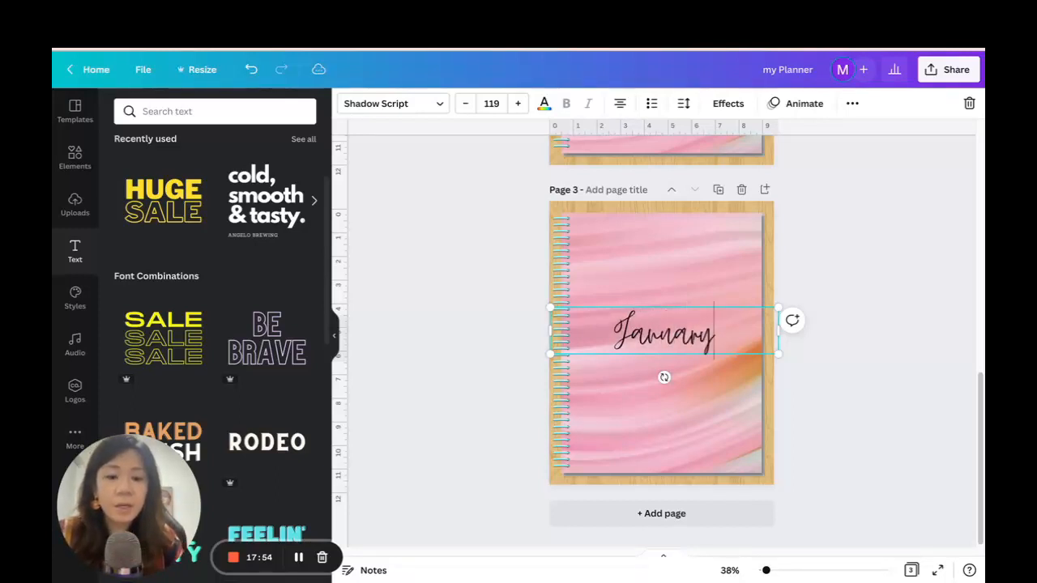
Duplicate the January page and change the title on page 4 to February.
{"action": "left_click", "coordinate": [719, 190]}
{"action": "left_click", "coordinate": [664, 333]}
{"action": "double_click", "coordinate": [665, 334]}
{"action": "type", "text": "Februar"}
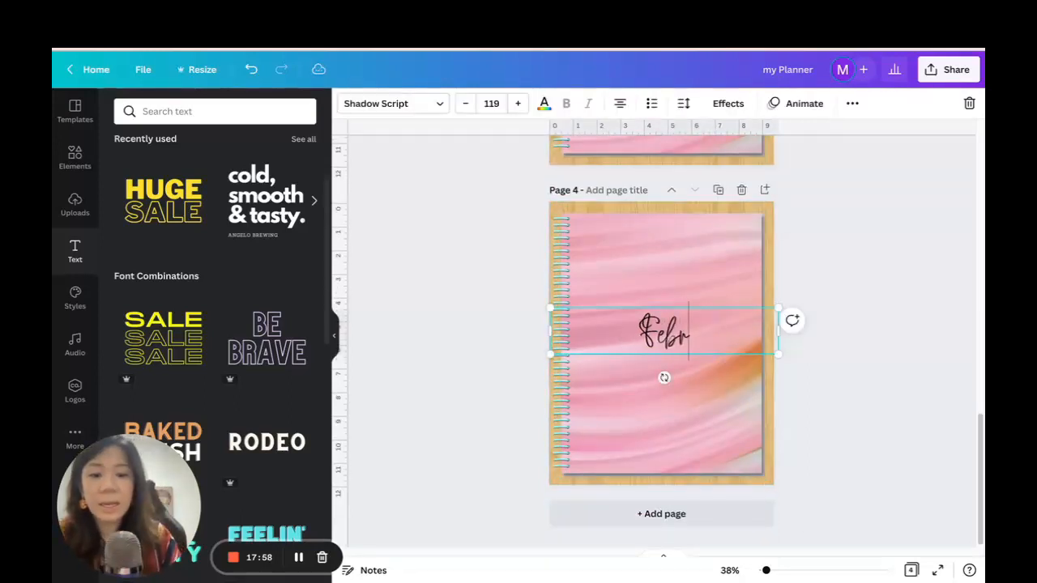
{"action": "type", "text": "y"}
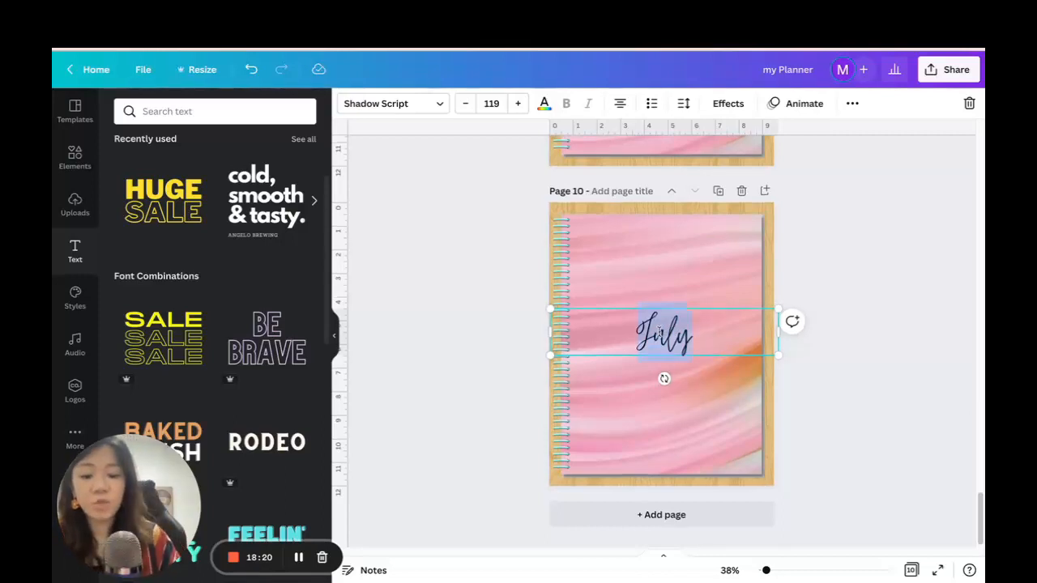
Set the title on page 10 to August.
{"action": "type", "text": "August"}
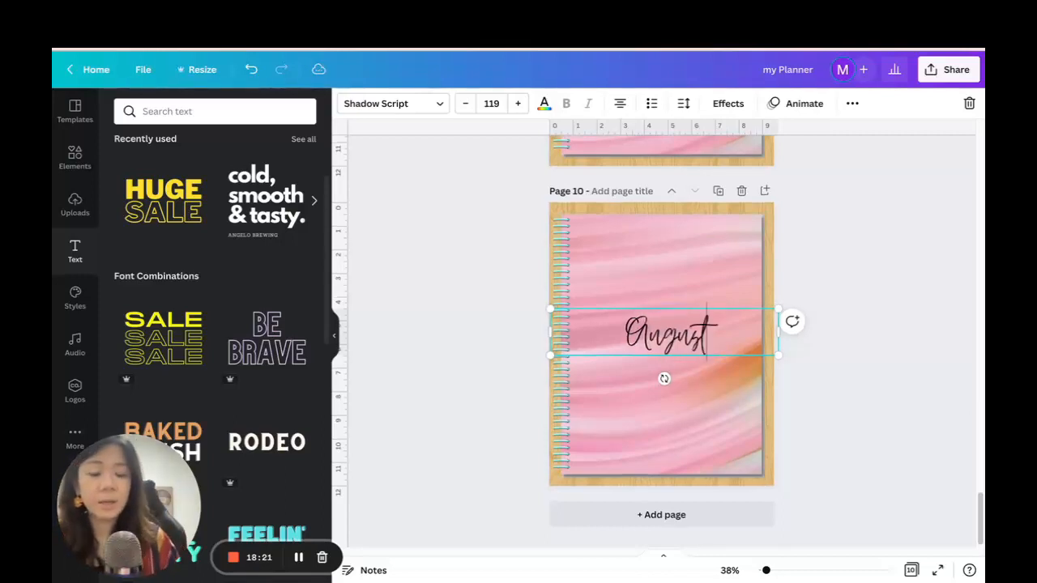
Duplicate the August page and clear its title on page 11 to enter the next month.
{"action": "left_click", "coordinate": [718, 192]}
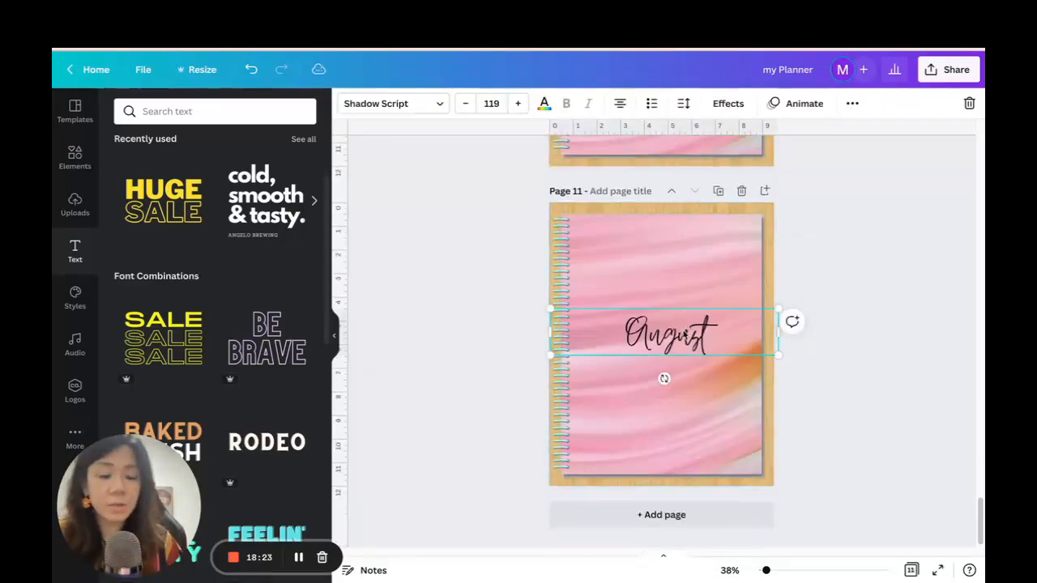
{"action": "double_click", "coordinate": [683, 330]}
{"action": "key", "text": "BackSpace"}
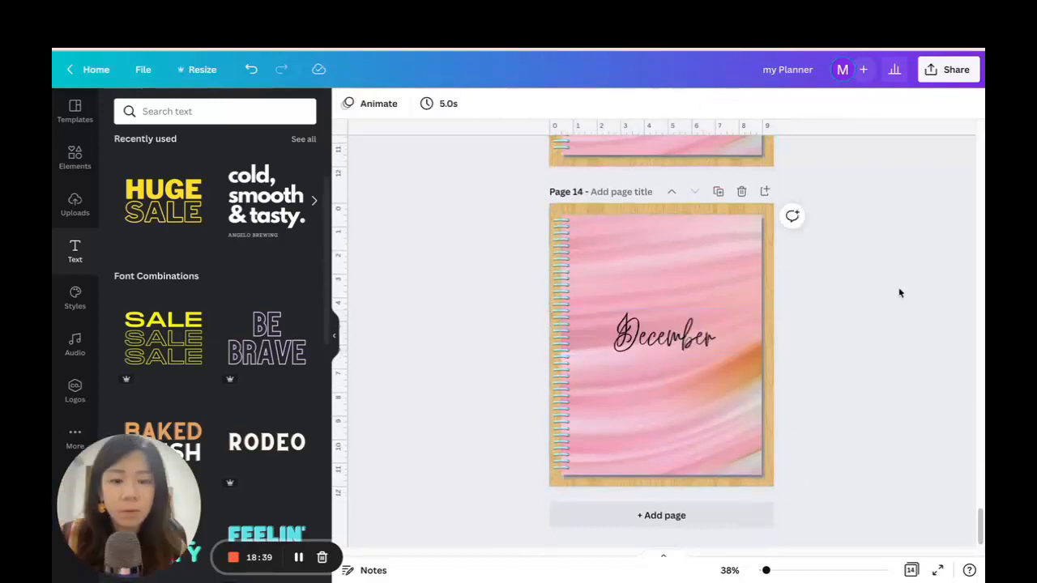
Review the first planner pages, from the untitled marble page and My Planner cover to the January and February pages.
{"action": "scroll", "coordinate": [900, 292], "scroll_direction": "up", "scroll_amount": 15}
{"action": "scroll", "coordinate": [902, 291], "scroll_direction": "up", "scroll_amount": 20}
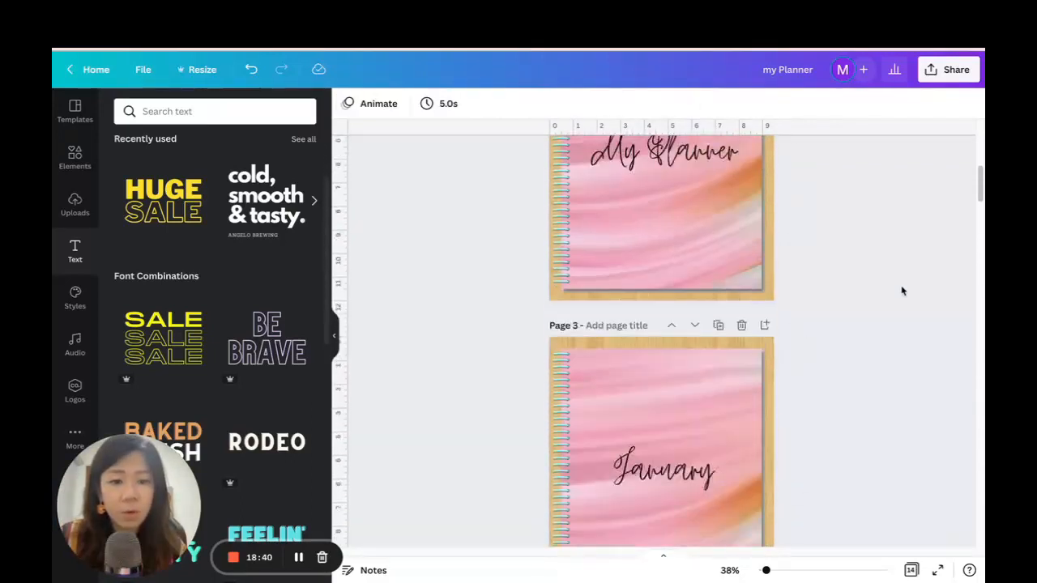
{"action": "scroll", "coordinate": [903, 291], "scroll_direction": "down", "scroll_amount": 8}
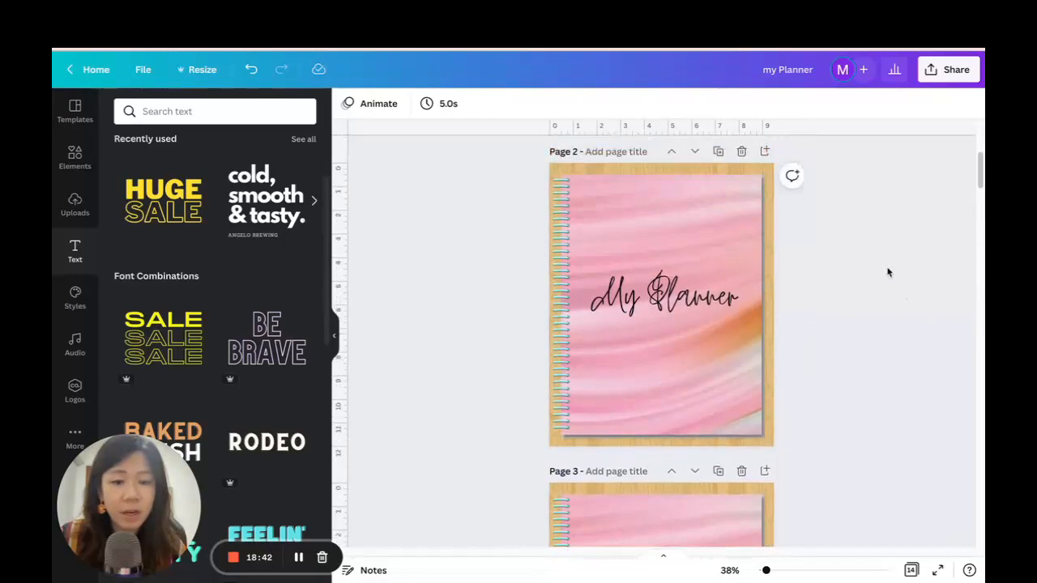
{"action": "left_click", "coordinate": [622, 267]}
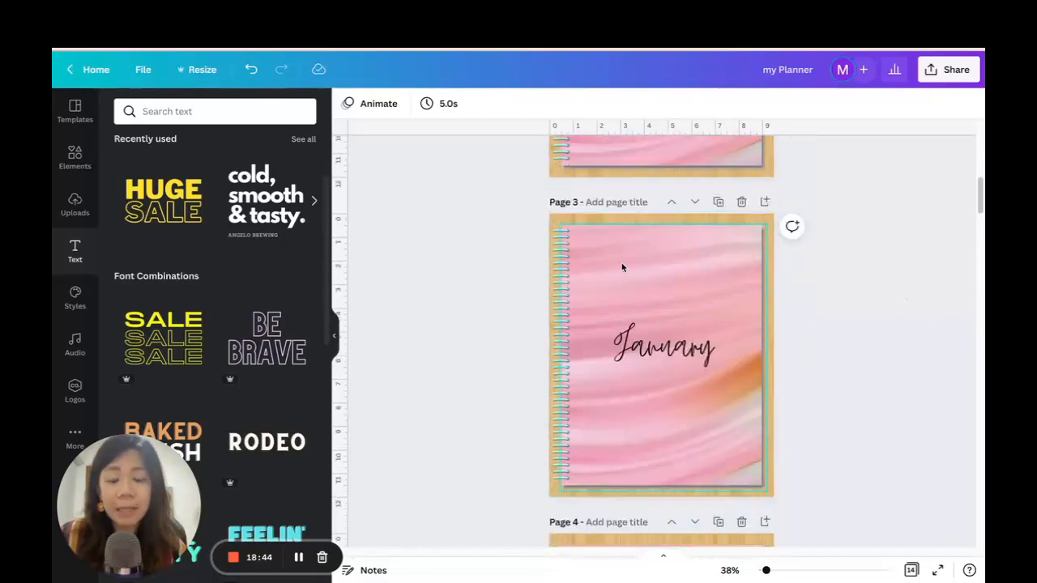
{"action": "scroll", "coordinate": [859, 329], "scroll_direction": "down", "scroll_amount": 12}
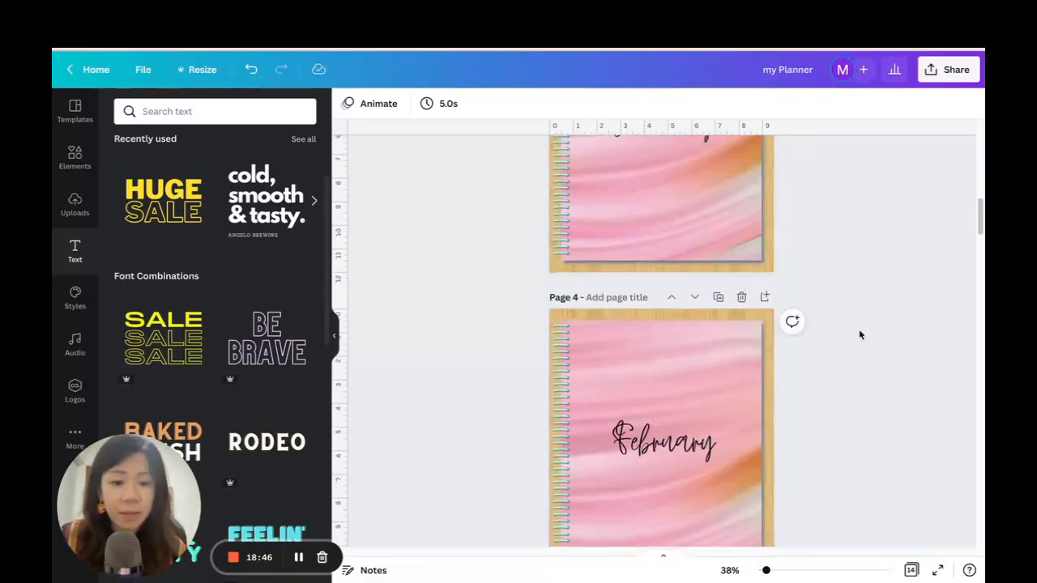
{"action": "scroll", "coordinate": [862, 319], "scroll_direction": "up", "scroll_amount": 20}
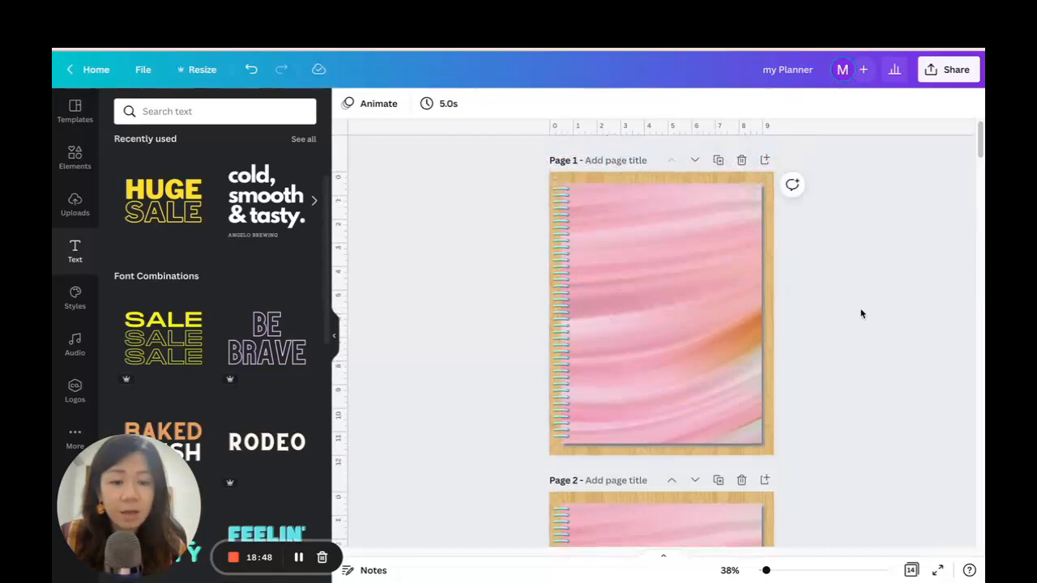
{"action": "scroll", "coordinate": [857, 332], "scroll_direction": "down", "scroll_amount": 7}
{"action": "scroll", "coordinate": [856, 324], "scroll_direction": "up", "scroll_amount": 3}
{"action": "scroll", "coordinate": [853, 324], "scroll_direction": "down", "scroll_amount": 3}
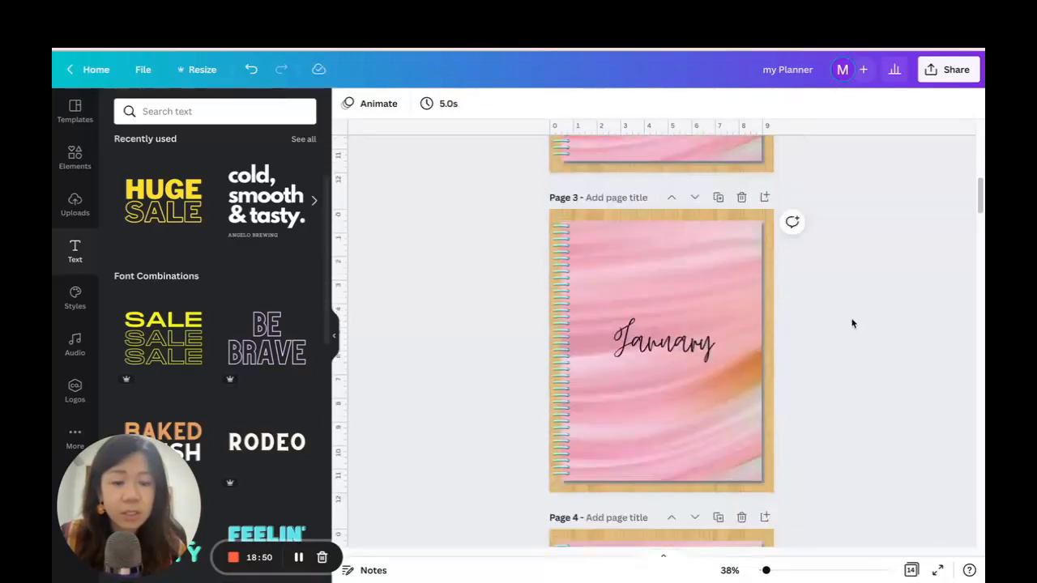
{"action": "scroll", "coordinate": [853, 324], "scroll_direction": "up", "scroll_amount": 3}
{"action": "scroll", "coordinate": [857, 302], "scroll_direction": "up", "scroll_amount": 1}
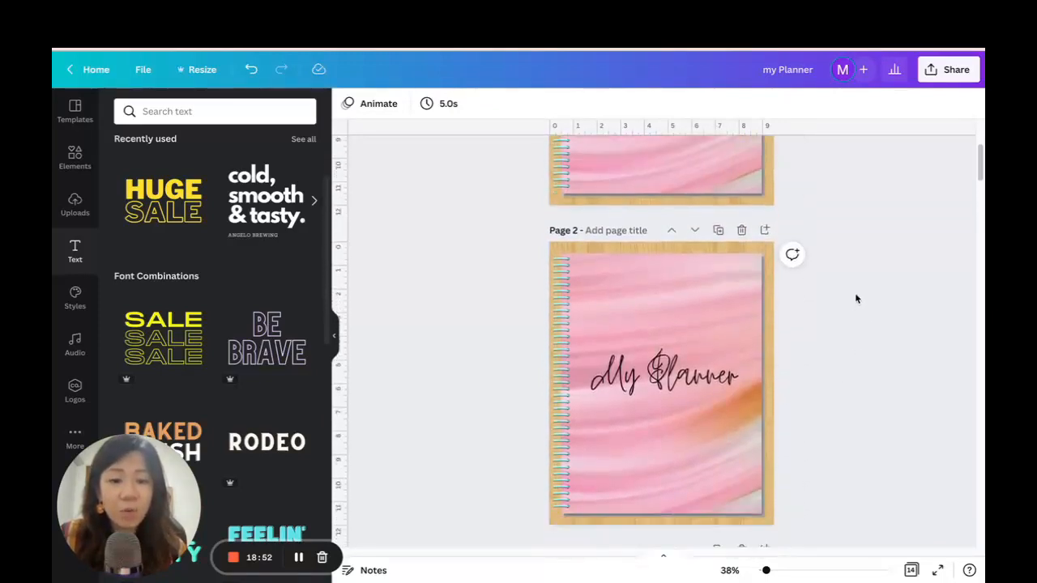
{"action": "scroll", "coordinate": [856, 298], "scroll_direction": "down", "scroll_amount": 2}
{"action": "scroll", "coordinate": [856, 298], "scroll_direction": "up", "scroll_amount": 5}
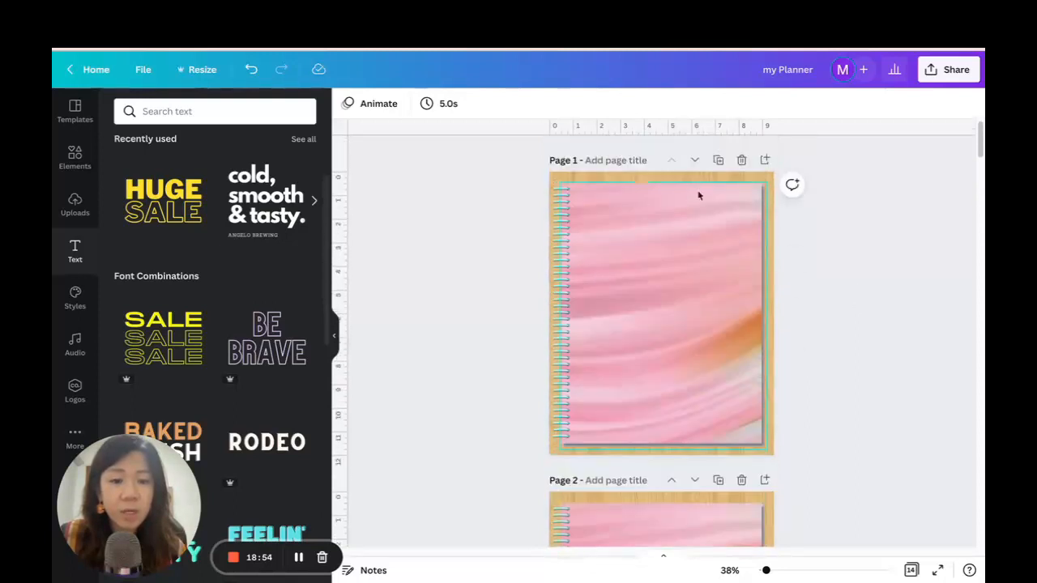
Duplicate the untitled marble page 1 and delete the pink marble image from the new page 2.
{"action": "left_click", "coordinate": [718, 161]}
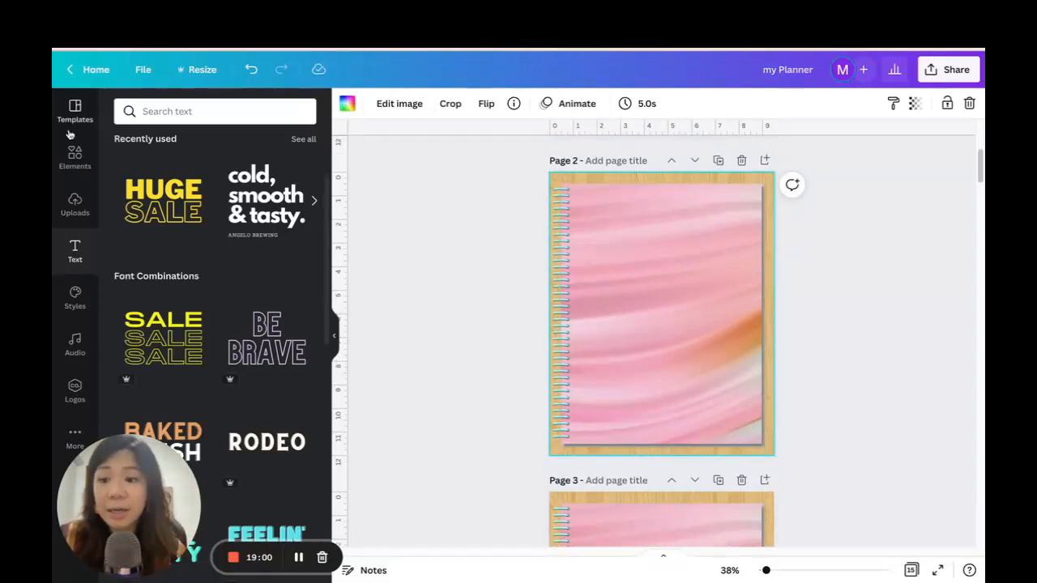
{"action": "left_click", "coordinate": [657, 244]}
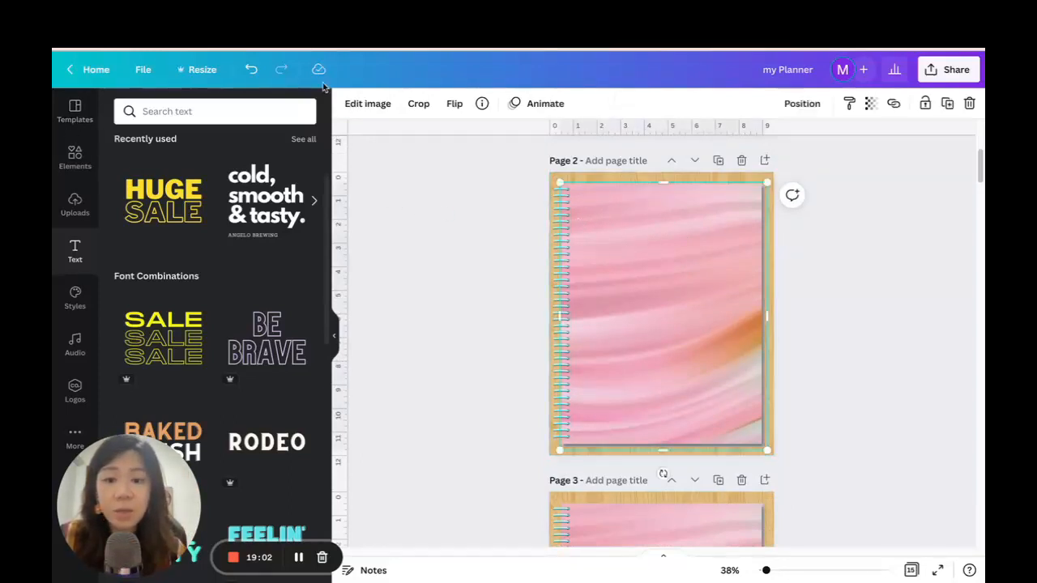
{"action": "key", "text": "Delete"}
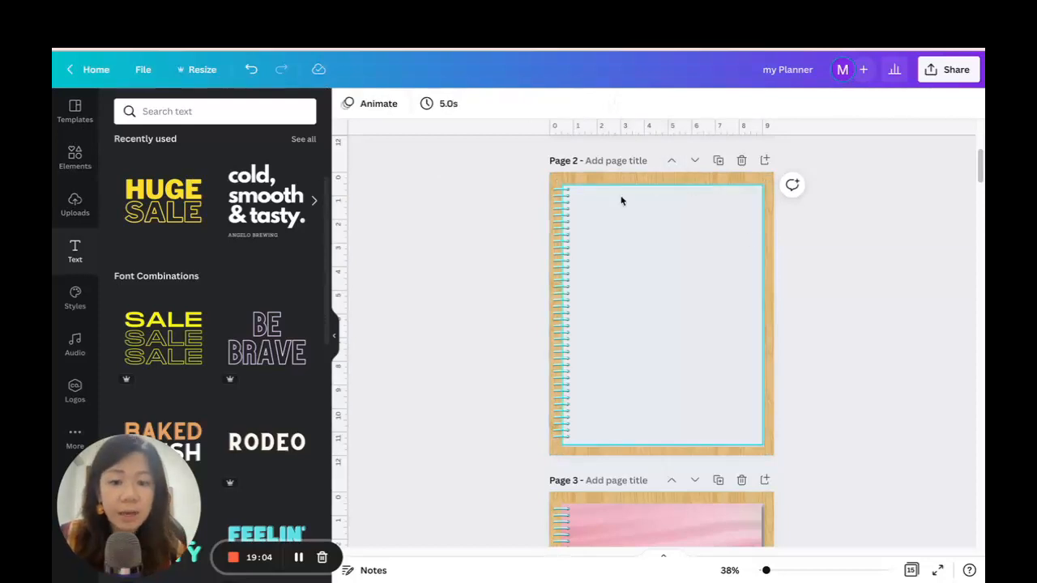
Change the fill of the grey paper rectangle on page 2 to white.
{"action": "left_click", "coordinate": [614, 212]}
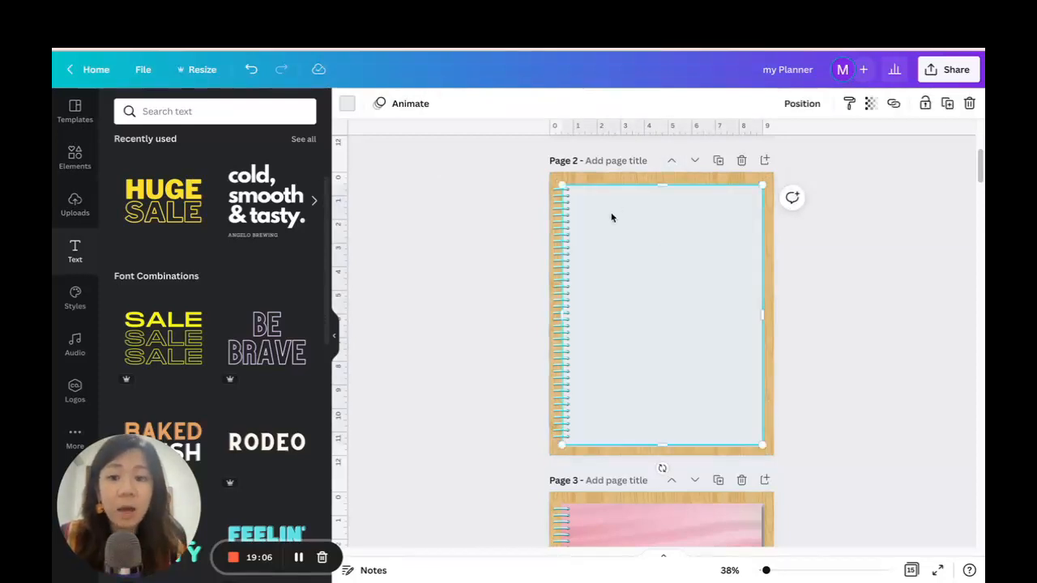
{"action": "left_click", "coordinate": [347, 103]}
{"action": "left_click", "coordinate": [127, 203]}
{"action": "left_click", "coordinate": [656, 276]}
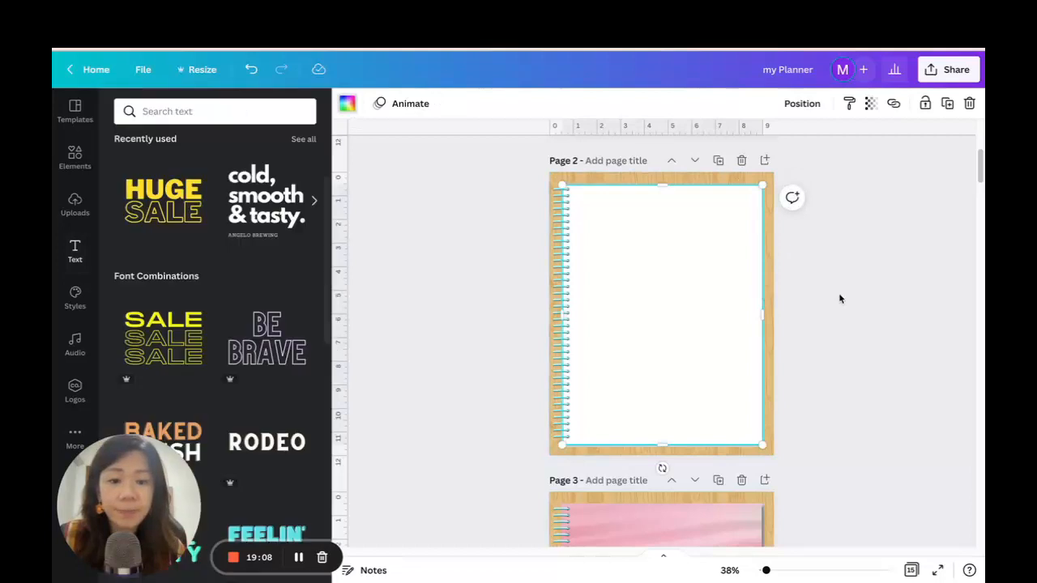
{"action": "left_click", "coordinate": [840, 299]}
Add a plain straight line from the lines and shapes elements to the white sheet on page 2.
{"action": "left_click_drag", "start_coordinate": [766, 571], "coordinate": [770, 570]}
{"action": "scroll", "coordinate": [888, 235], "scroll_direction": "up", "scroll_amount": 1}
{"action": "scroll", "coordinate": [887, 236], "scroll_direction": "down", "scroll_amount": 1}
{"action": "scroll", "coordinate": [888, 235], "scroll_direction": "up", "scroll_amount": 1}
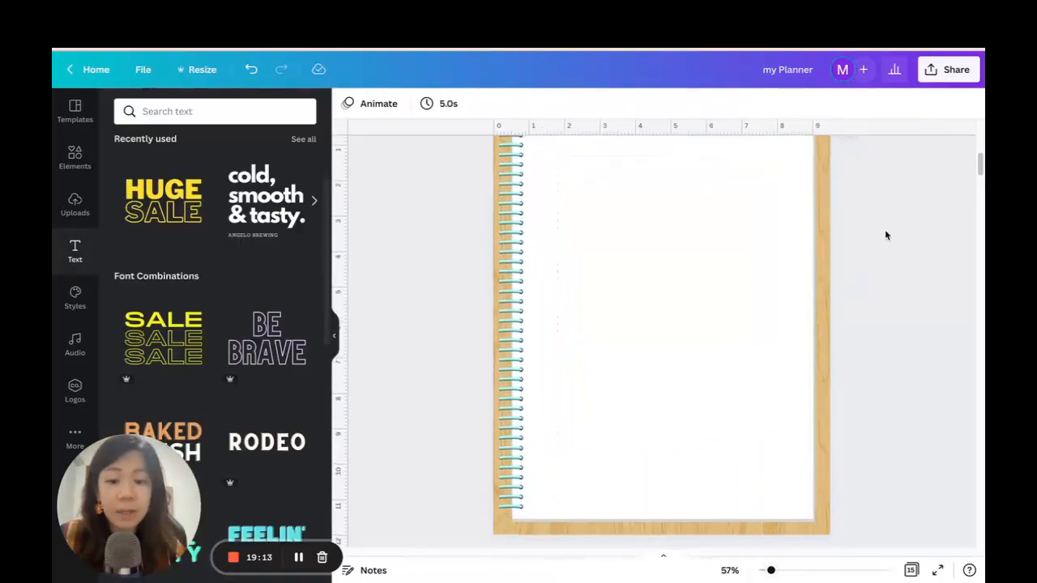
{"action": "left_click", "coordinate": [74, 158]}
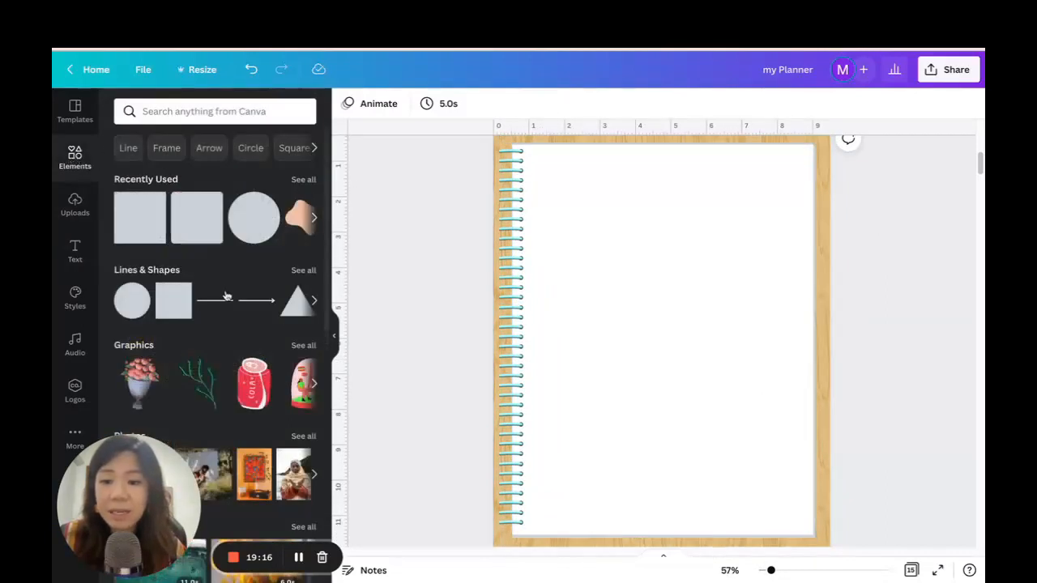
{"action": "left_click", "coordinate": [224, 302]}
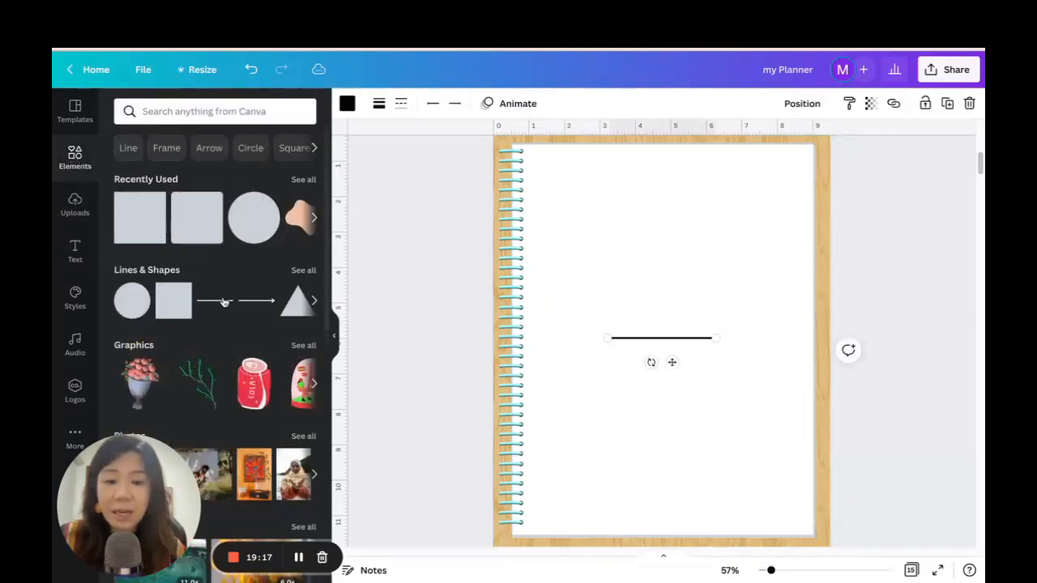
Set the line's weight to 3 and open its line style options.
{"action": "left_click", "coordinate": [347, 102]}
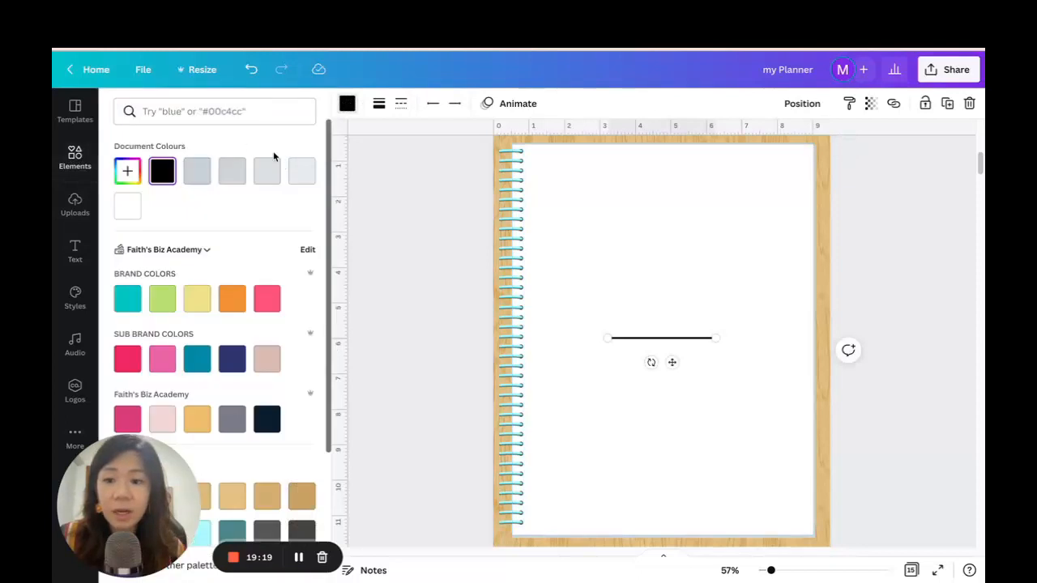
{"action": "left_click", "coordinate": [379, 103]}
{"action": "left_click_drag", "start_coordinate": [499, 139], "coordinate": [525, 138]}
{"action": "type", "text": "3"}
{"action": "key", "text": "Return"}
{"action": "mouse_move", "coordinate": [389, 156]}
{"action": "left_mouse_down"}
{"action": "mouse_move", "coordinate": [410, 155]}
{"action": "mouse_move", "coordinate": [387, 156]}
{"action": "left_mouse_up"}
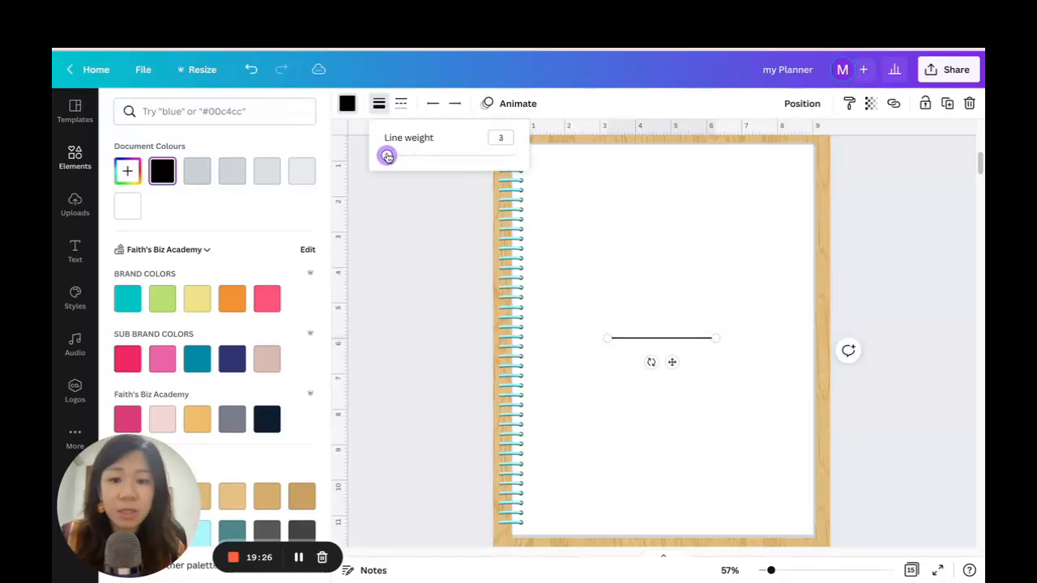
{"action": "left_click", "coordinate": [400, 105]}
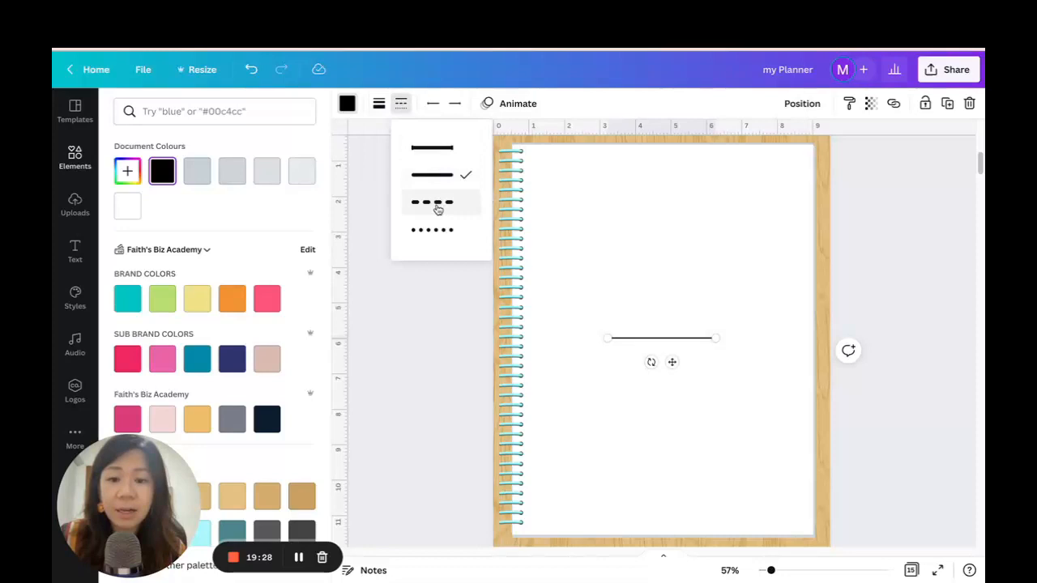
Stretch the line horizontally to about 7.5 in across the white sheet and move it near the sheet's upper edge.
{"action": "left_click_drag", "start_coordinate": [612, 338], "coordinate": [536, 338]}
{"action": "left_click_drag", "start_coordinate": [715, 336], "coordinate": [795, 334]}
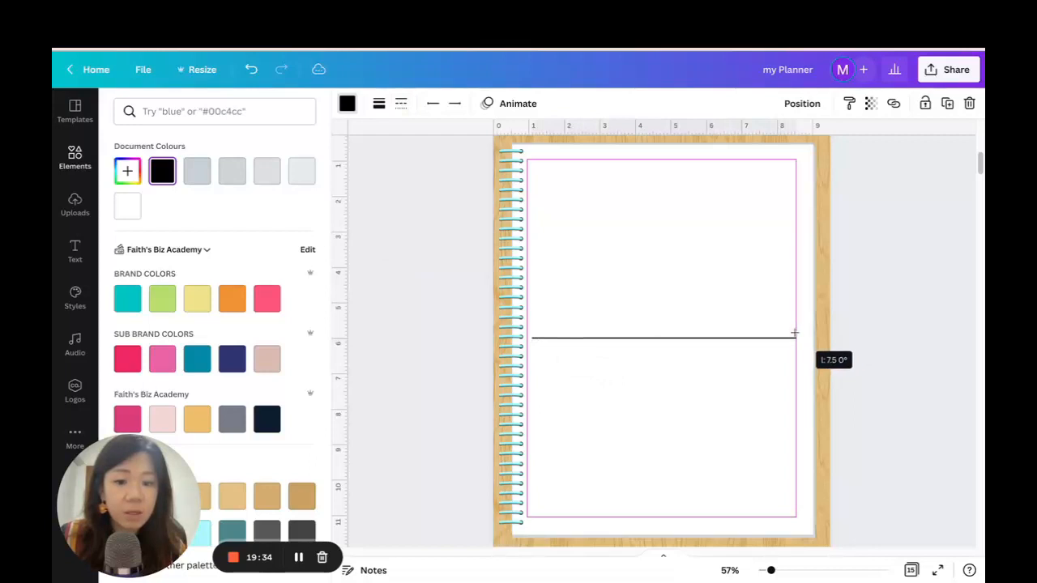
{"action": "left_click_drag", "start_coordinate": [675, 362], "coordinate": [675, 195]}
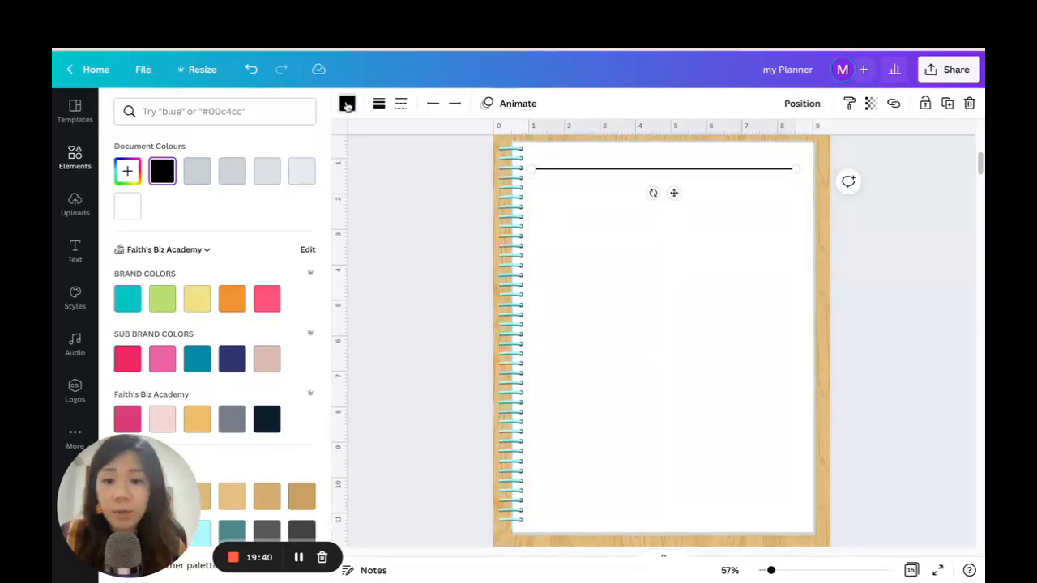
Change the line's colour from black to a custom grey.
{"action": "left_click", "coordinate": [128, 171]}
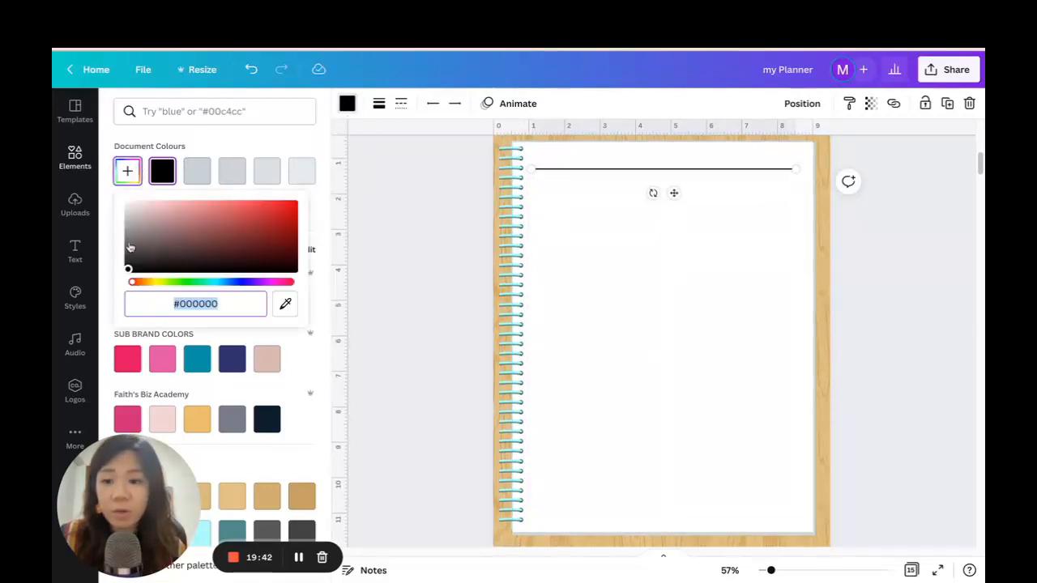
{"action": "left_click_drag", "start_coordinate": [130, 247], "coordinate": [127, 232]}
{"action": "left_click", "coordinate": [889, 221]}
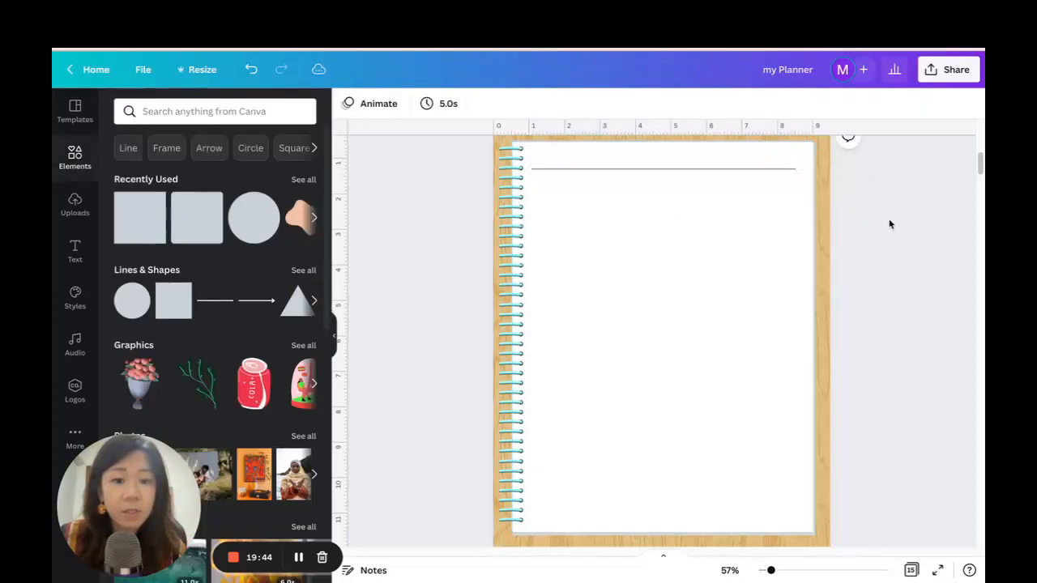
Duplicate the grey line, place the copy just below it, and keep duplicating until ruled lines fill the sheet.
{"action": "left_click", "coordinate": [731, 173]}
{"action": "left_click", "coordinate": [948, 103]}
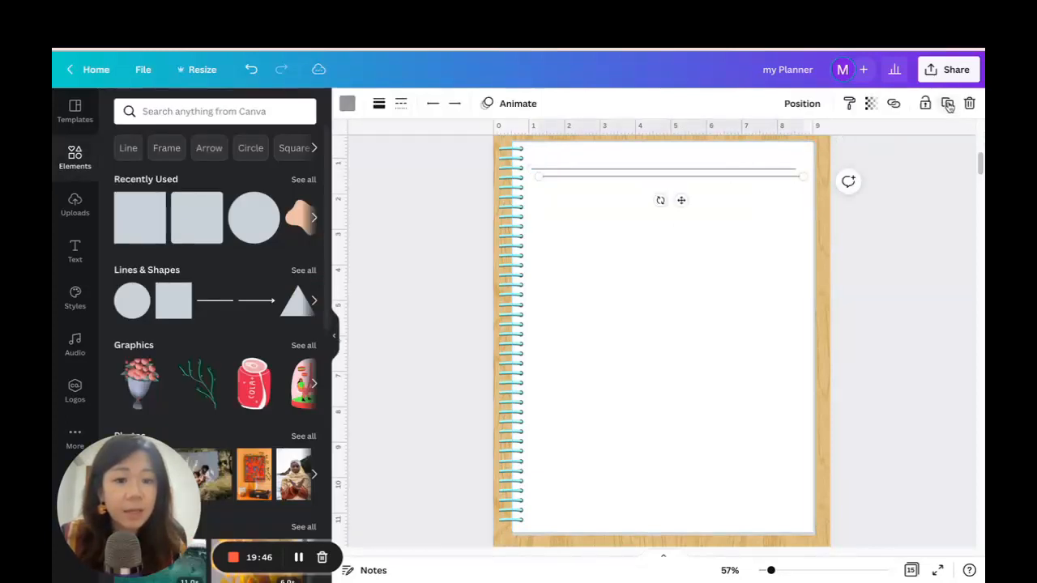
{"action": "left_click_drag", "start_coordinate": [677, 199], "coordinate": [673, 212]}
{"action": "left_click", "coordinate": [947, 103]}
{"action": "left_click", "coordinate": [947, 103]}
{"action": "left_click", "coordinate": [947, 103]}
{"action": "left_click", "coordinate": [947, 103]}
{"action": "left_click", "coordinate": [947, 103]}
{"action": "left_click", "coordinate": [947, 102]}
{"action": "left_click", "coordinate": [947, 103]}
{"action": "left_click", "coordinate": [947, 103]}
{"action": "left_click", "coordinate": [947, 103]}
{"action": "left_click", "coordinate": [948, 103]}
{"action": "left_click", "coordinate": [947, 103]}
{"action": "left_click", "coordinate": [947, 103]}
{"action": "left_click", "coordinate": [948, 103]}
{"action": "left_click", "coordinate": [947, 102]}
{"action": "left_click", "coordinate": [947, 103]}
{"action": "left_click", "coordinate": [947, 103]}
{"action": "scroll", "coordinate": [909, 195], "scroll_direction": "down", "scroll_amount": 1}
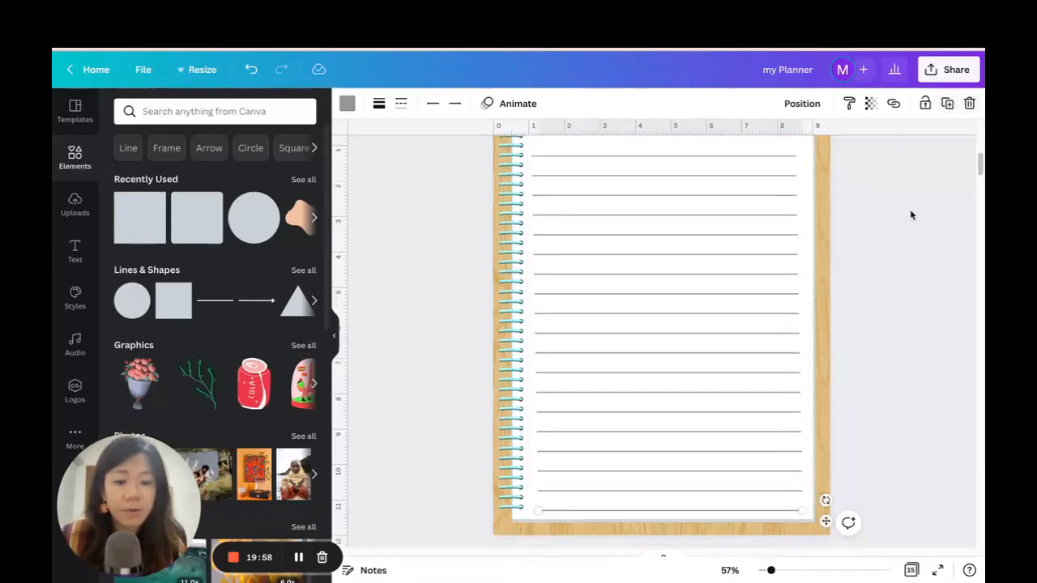
Select all the ruled lines on page 2 and align and space them evenly with Tidy up.
{"action": "left_click", "coordinate": [679, 160], "text": "shift"}
{"action": "left_click", "coordinate": [682, 174], "text": "shift"}
{"action": "left_click", "coordinate": [685, 194], "text": "shift"}
{"action": "left_click", "coordinate": [683, 214], "text": "shift"}
{"action": "left_click", "coordinate": [686, 234], "text": "shift"}
{"action": "left_click", "coordinate": [683, 254], "text": "shift"}
{"action": "left_click", "coordinate": [680, 273], "text": "shift"}
{"action": "left_click", "coordinate": [677, 292], "text": "shift"}
{"action": "left_click", "coordinate": [682, 312], "text": "shift"}
{"action": "left_click", "coordinate": [683, 333], "text": "shift"}
{"action": "left_click", "coordinate": [686, 352], "text": "shift"}
{"action": "left_click", "coordinate": [687, 372], "text": "shift"}
{"action": "left_click", "coordinate": [692, 392], "text": "shift"}
{"action": "left_click", "coordinate": [690, 411], "text": "shift"}
{"action": "left_click", "coordinate": [688, 431], "text": "shift"}
{"action": "left_click", "coordinate": [690, 450], "text": "shift"}
{"action": "left_click", "coordinate": [692, 470], "text": "shift"}
{"action": "left_click", "coordinate": [694, 489], "text": "shift"}
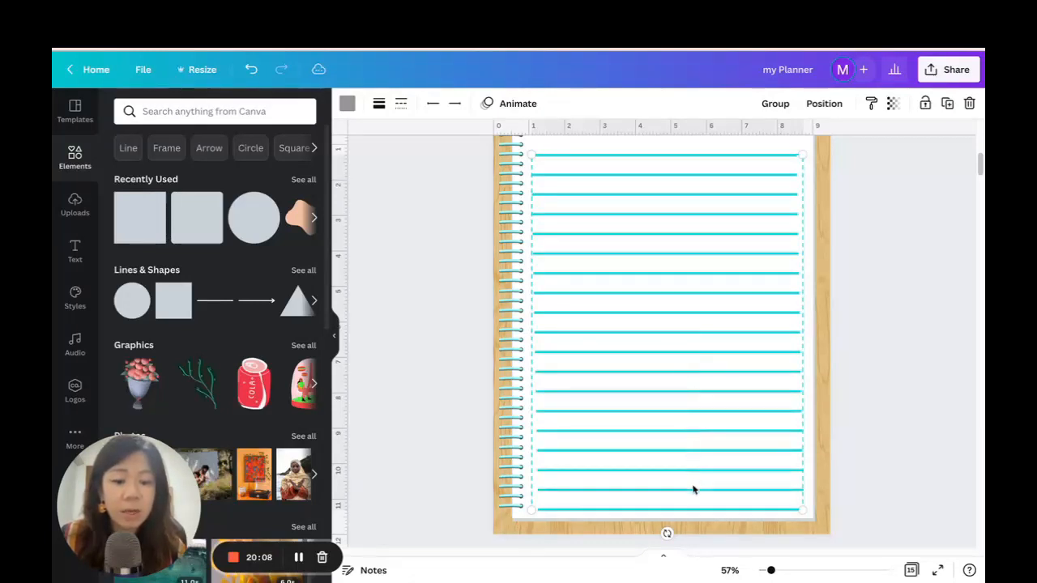
{"action": "left_click", "coordinate": [826, 106]}
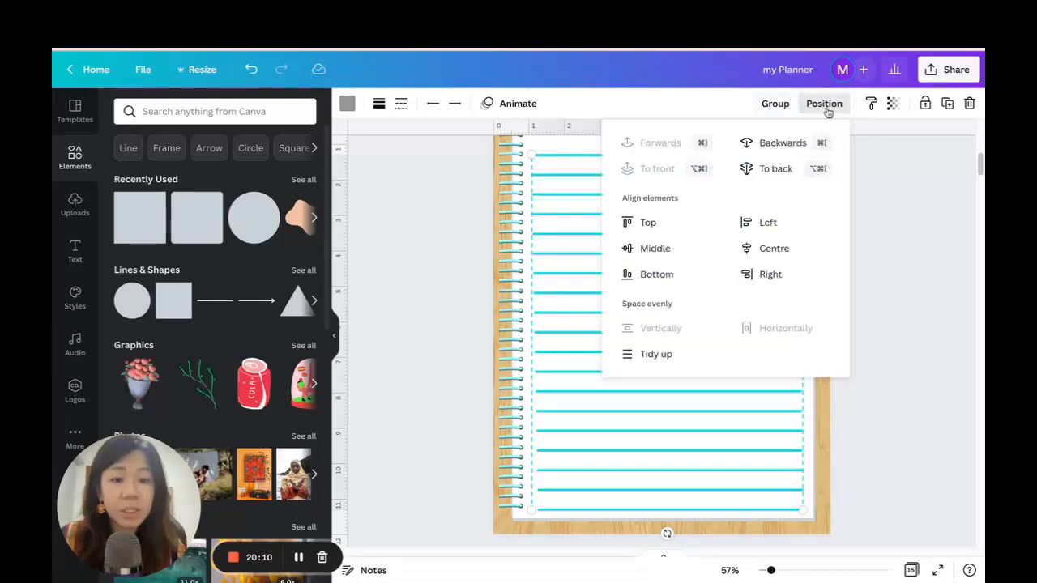
{"action": "left_click", "coordinate": [645, 355]}
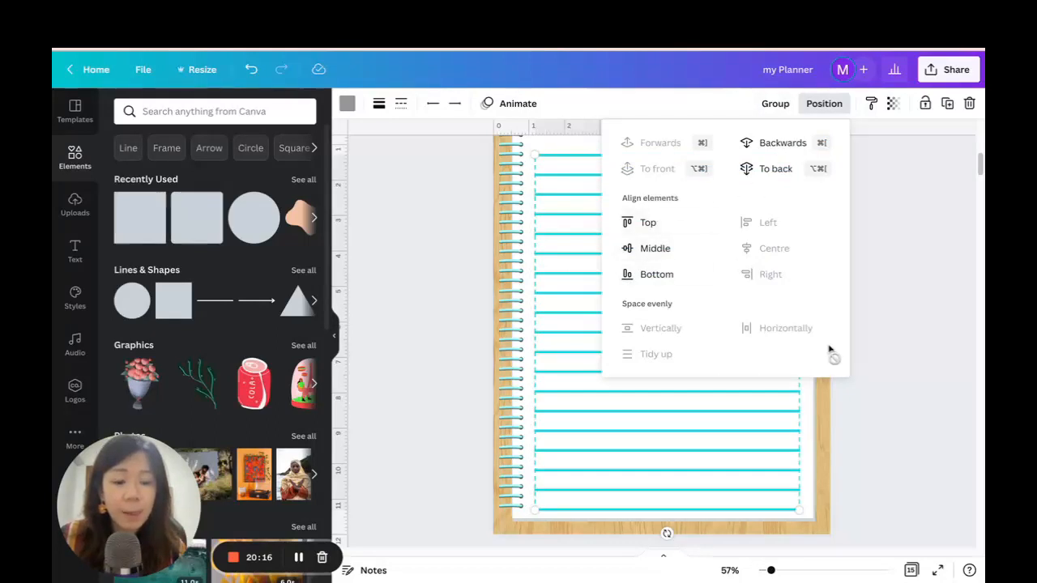
Group the ruled lines and shift the group slightly upward on the white sheet.
{"action": "left_click", "coordinate": [776, 104]}
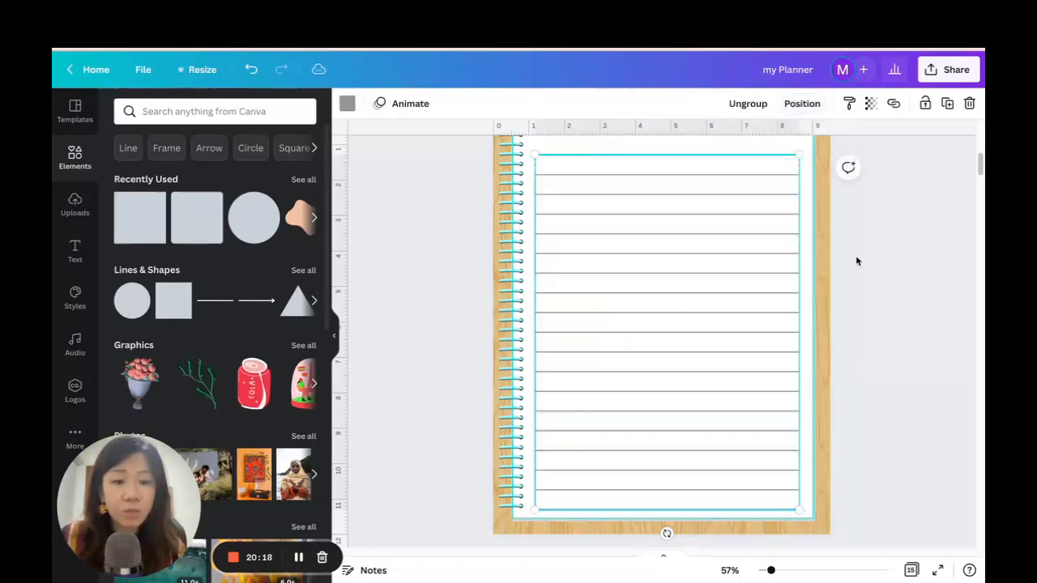
{"action": "left_click", "coordinate": [856, 260]}
{"action": "mouse_move", "coordinate": [710, 187]}
{"action": "left_mouse_down"}
{"action": "mouse_move", "coordinate": [708, 173]}
{"action": "mouse_move", "coordinate": [713, 181]}
{"action": "left_mouse_up"}
{"action": "left_click", "coordinate": [924, 289]}
{"action": "scroll", "coordinate": [922, 287], "scroll_direction": "up", "scroll_amount": 1}
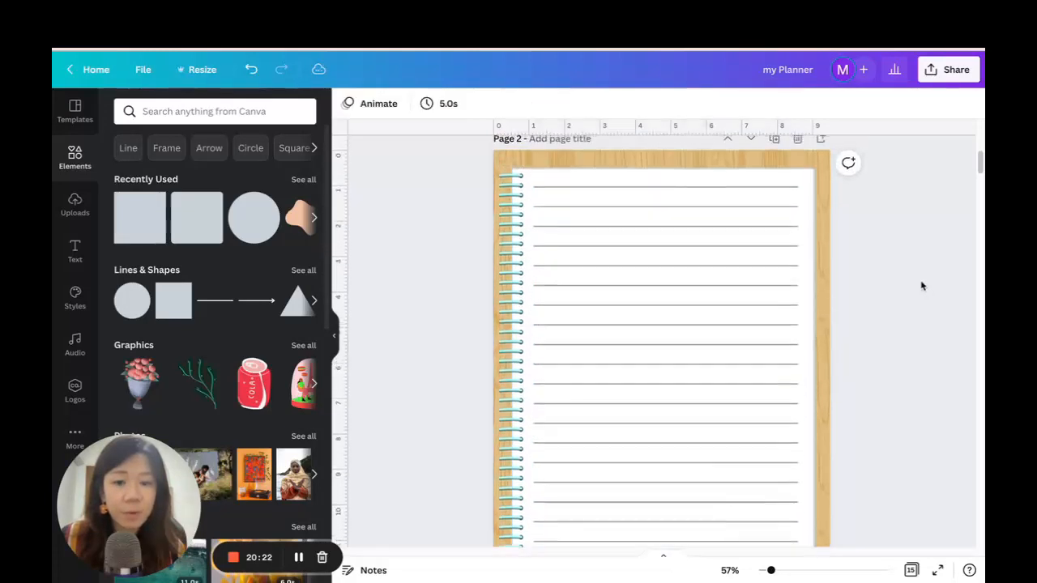
{"action": "left_click_drag", "start_coordinate": [771, 571], "coordinate": [768, 570]}
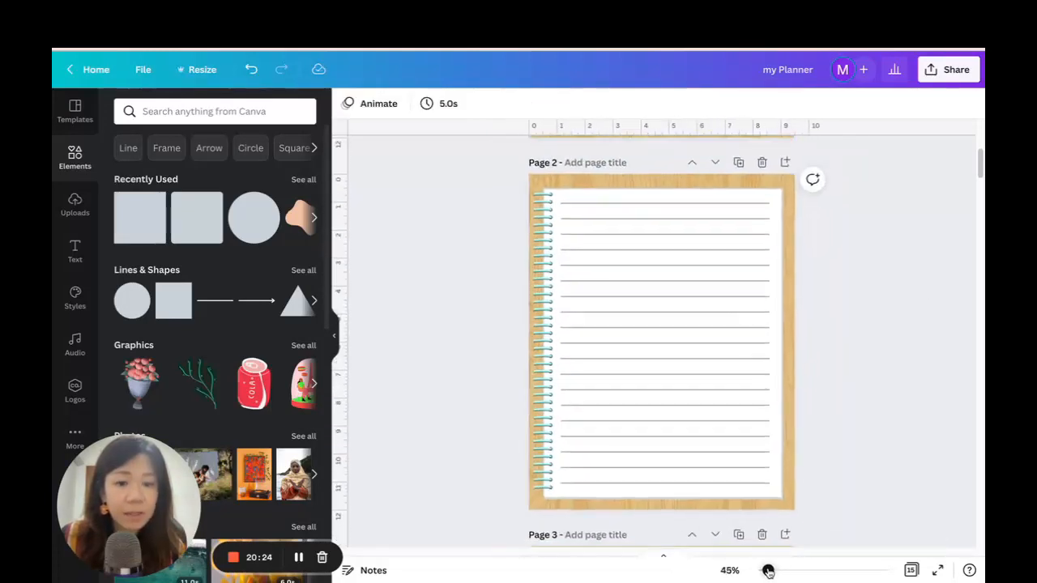
{"action": "left_click", "coordinate": [705, 252]}
{"action": "left_click", "coordinate": [859, 220]}
{"action": "left_click", "coordinate": [776, 206]}
{"action": "left_click", "coordinate": [793, 211]}
{"action": "left_click", "coordinate": [767, 206]}
{"action": "left_click", "coordinate": [850, 219]}
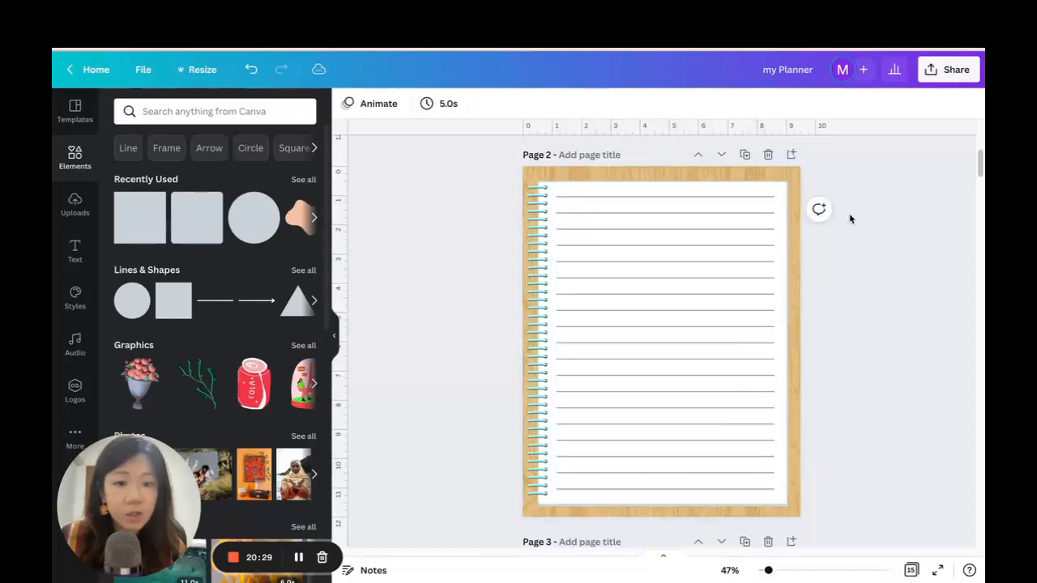
Ungroup the ruled lines on the notes page and delete the topmost line.
{"action": "left_click", "coordinate": [718, 200]}
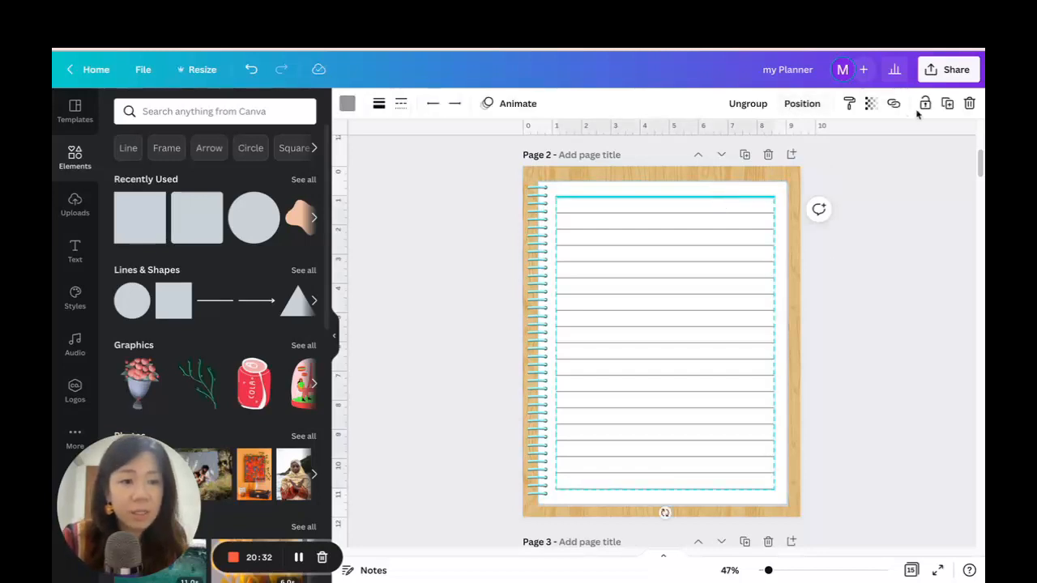
{"action": "left_click", "coordinate": [756, 106]}
{"action": "left_click", "coordinate": [880, 243]}
{"action": "left_click", "coordinate": [711, 198]}
{"action": "key", "text": "Delete"}
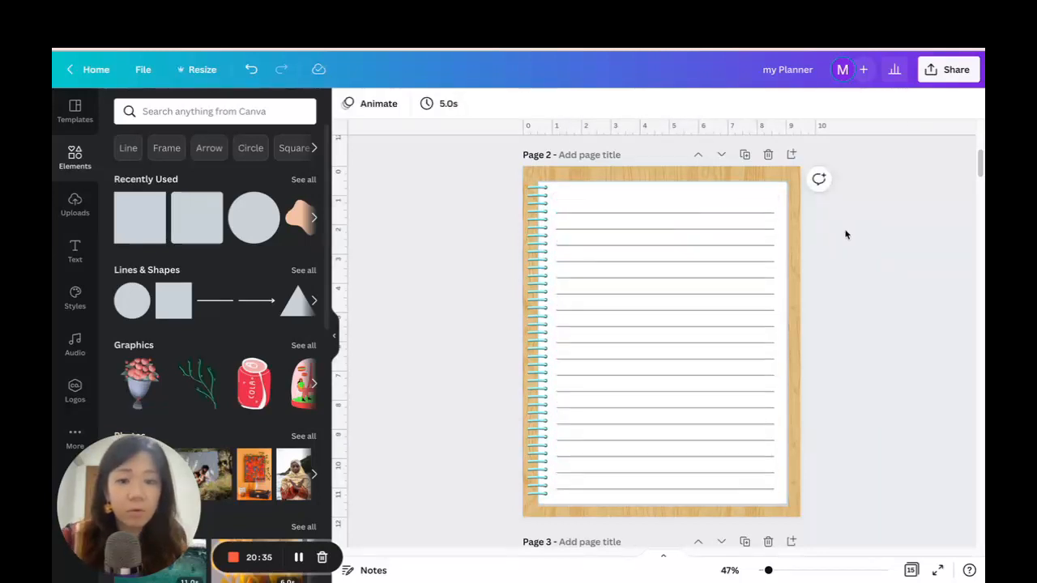
Select all the remaining ruled lines on the notes page and group them again.
{"action": "left_click", "coordinate": [701, 226]}
{"action": "left_click", "coordinate": [714, 214], "text": "shift"}
{"action": "left_click", "coordinate": [715, 245], "text": "shift"}
{"action": "left_click", "coordinate": [716, 261], "text": "shift"}
{"action": "left_click", "coordinate": [717, 277], "text": "shift"}
{"action": "left_click", "coordinate": [718, 294], "text": "shift"}
{"action": "left_click", "coordinate": [722, 310], "text": "shift"}
{"action": "left_click", "coordinate": [723, 327], "text": "shift"}
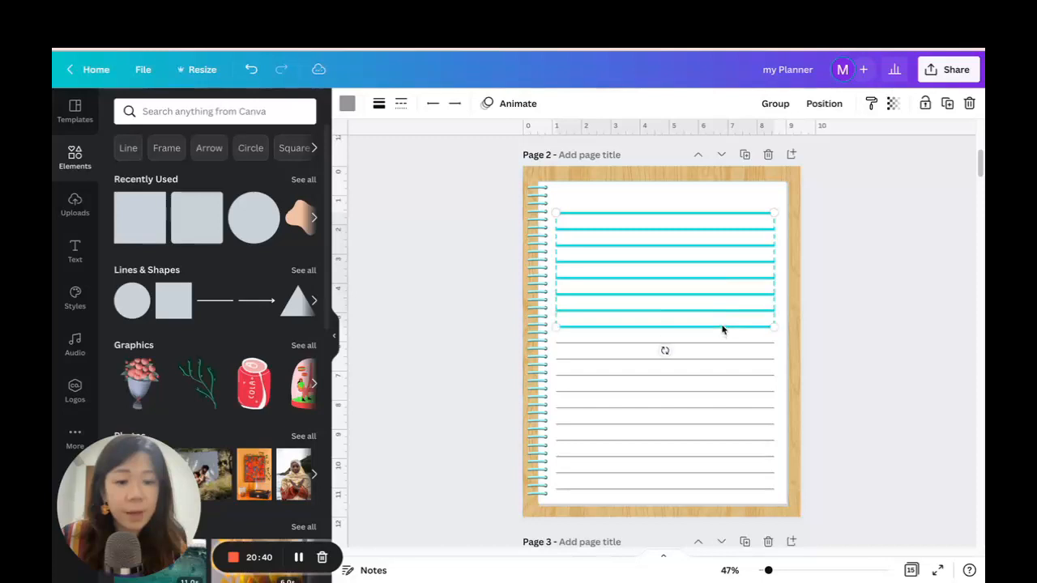
{"action": "left_click", "coordinate": [724, 343], "text": "shift"}
{"action": "left_click", "coordinate": [724, 360], "text": "shift"}
{"action": "left_click", "coordinate": [725, 376], "text": "shift"}
{"action": "left_click", "coordinate": [725, 392], "text": "shift"}
{"action": "left_click", "coordinate": [726, 408], "text": "shift"}
{"action": "left_click", "coordinate": [727, 425], "text": "shift"}
{"action": "left_click", "coordinate": [728, 441], "text": "shift"}
{"action": "left_click", "coordinate": [733, 457], "text": "shift"}
{"action": "left_click", "coordinate": [737, 473], "text": "shift"}
{"action": "left_click", "coordinate": [737, 490], "text": "shift"}
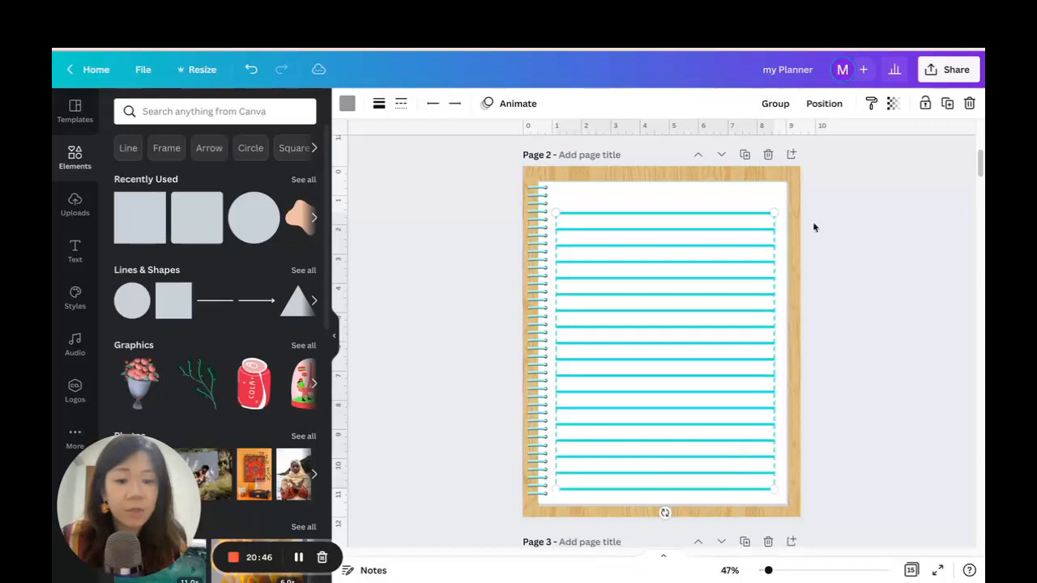
{"action": "left_click", "coordinate": [776, 104]}
{"action": "left_click", "coordinate": [868, 249]}
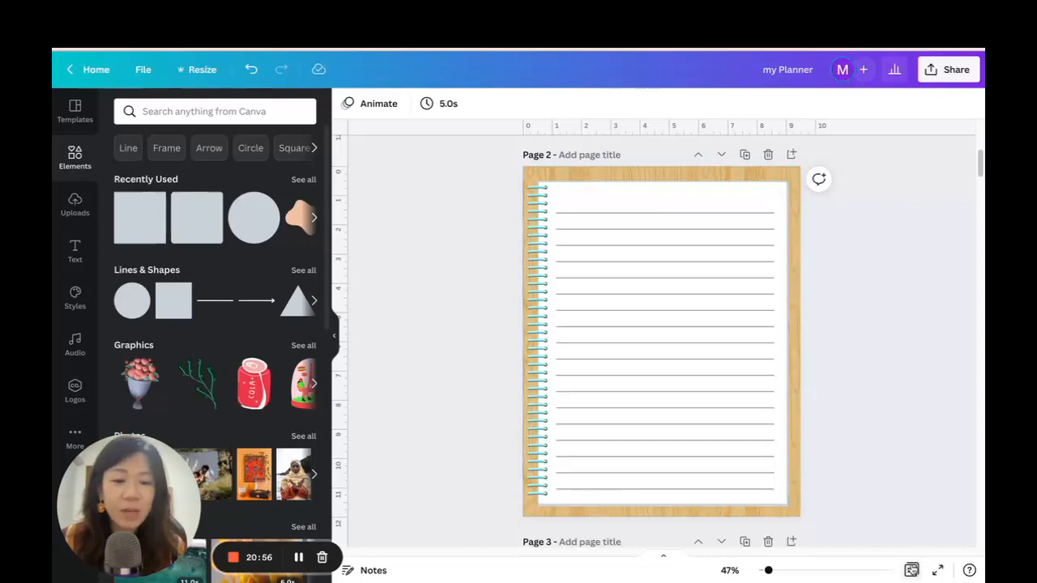
Reorder the pages in the grid overview so the ruled notes page directly follows the January page.
{"action": "left_click", "coordinate": [911, 569]}
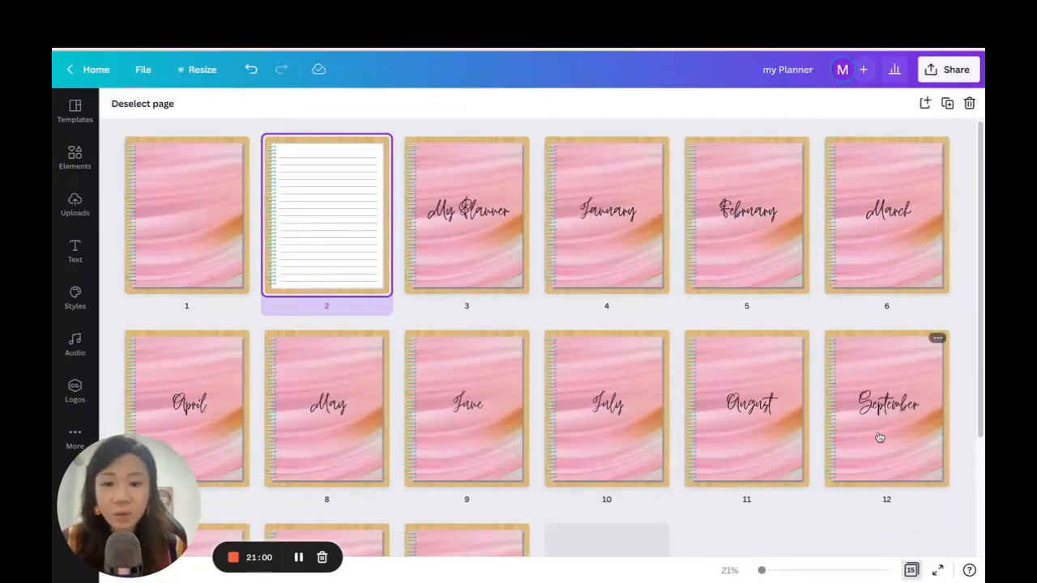
{"action": "left_click_drag", "start_coordinate": [308, 200], "coordinate": [644, 207]}
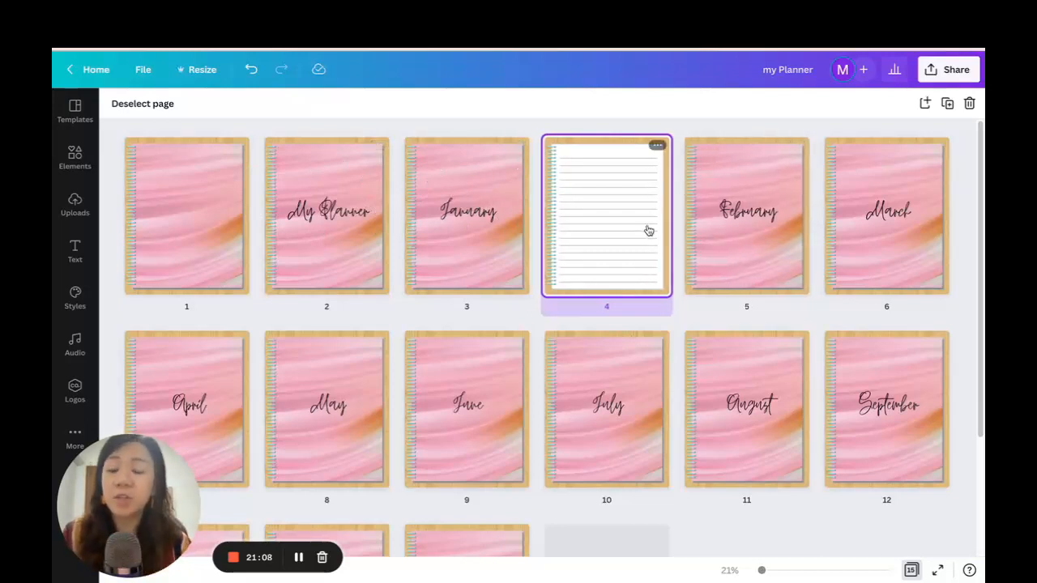
{"action": "scroll", "coordinate": [648, 231], "scroll_direction": "down", "scroll_amount": 1}
{"action": "scroll", "coordinate": [649, 230], "scroll_direction": "up", "scroll_amount": 1}
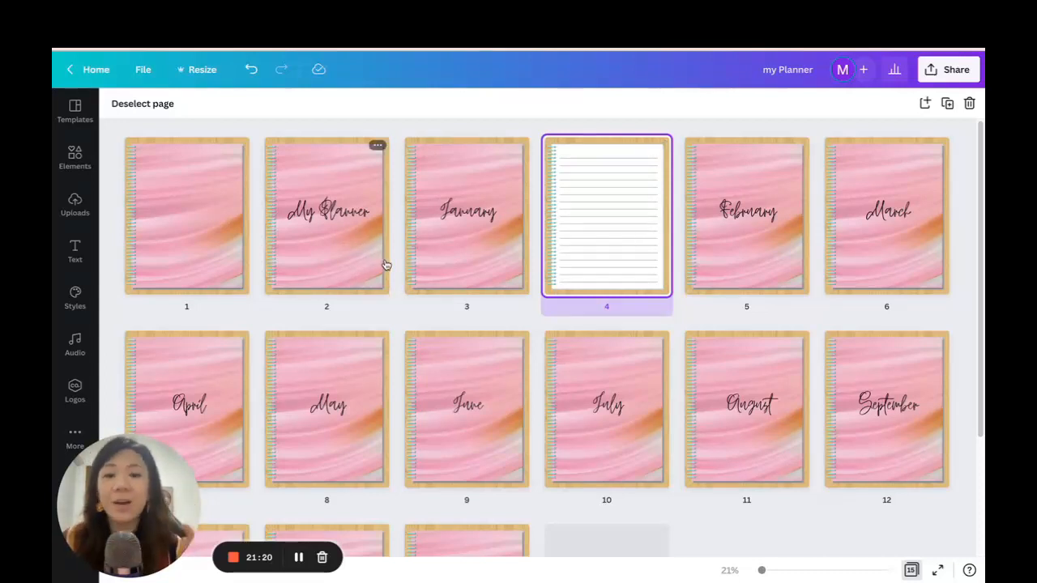
Open the My Planner page and add a square shape with strongly rounded lower corners from Lines & Shapes.
{"action": "double_click", "coordinate": [343, 256]}
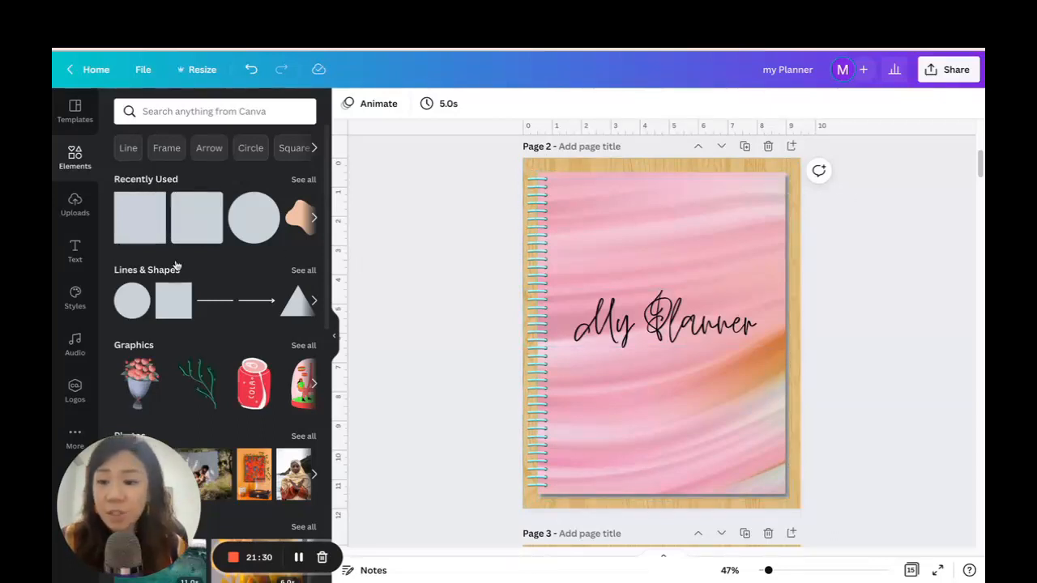
{"action": "left_click", "coordinate": [300, 180]}
{"action": "scroll", "coordinate": [203, 160], "scroll_direction": "down", "scroll_amount": 5}
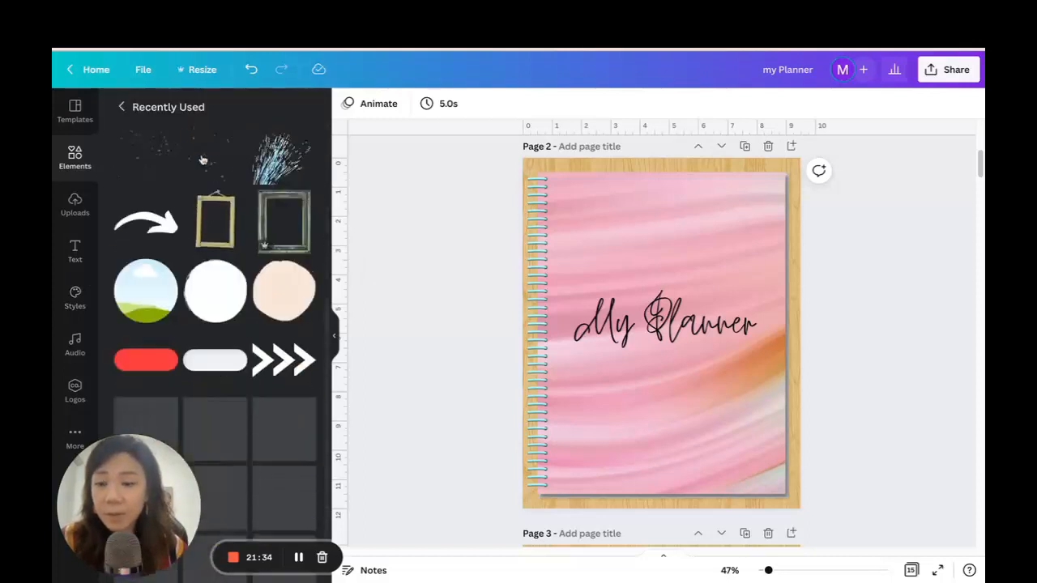
{"action": "left_click", "coordinate": [124, 106]}
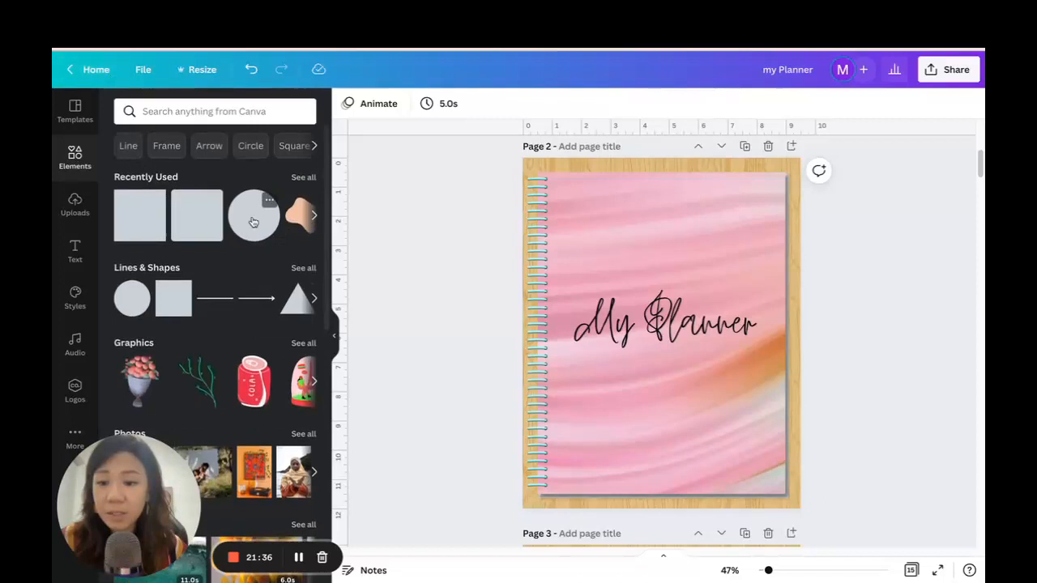
{"action": "left_click", "coordinate": [303, 267]}
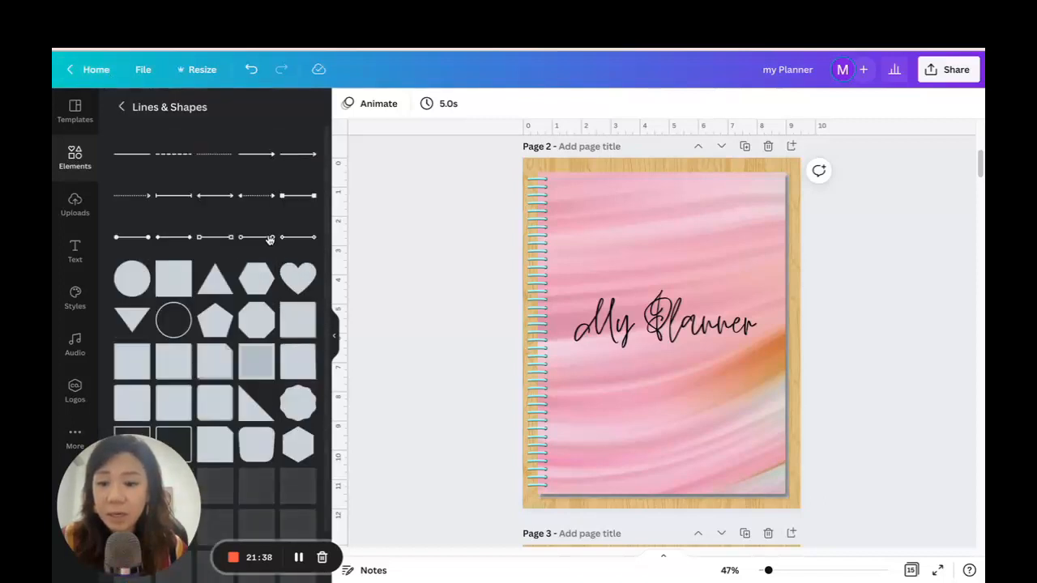
{"action": "scroll", "coordinate": [275, 288], "scroll_direction": "down", "scroll_amount": 3}
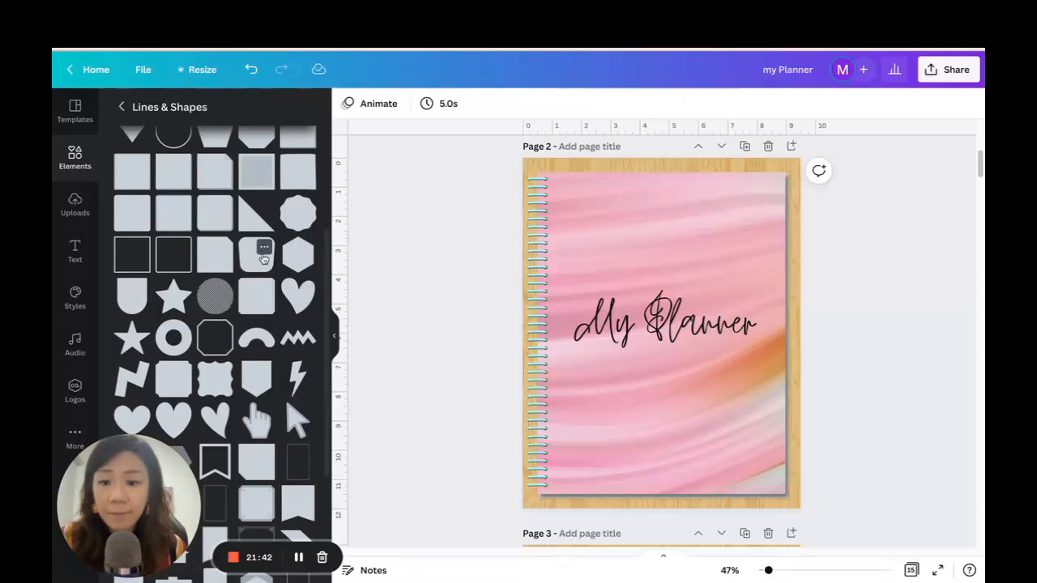
{"action": "left_click", "coordinate": [256, 268]}
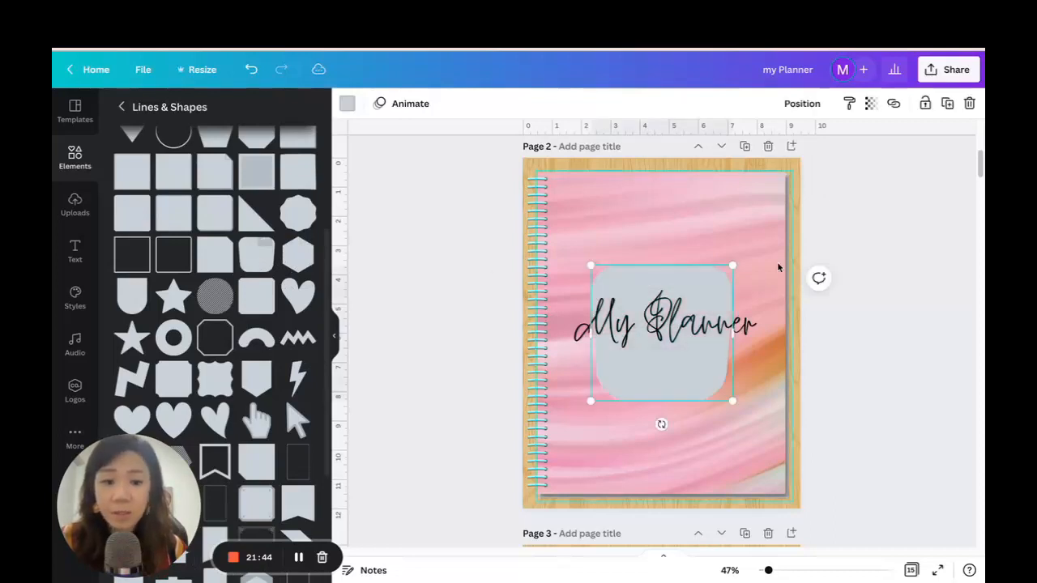
Shrink and flatten the shape into a tab with its rounded end facing right, and place it at the cover's upper right edge.
{"action": "left_click_drag", "start_coordinate": [592, 265], "coordinate": [680, 348]}
{"action": "left_click_drag", "start_coordinate": [708, 427], "coordinate": [754, 376]}
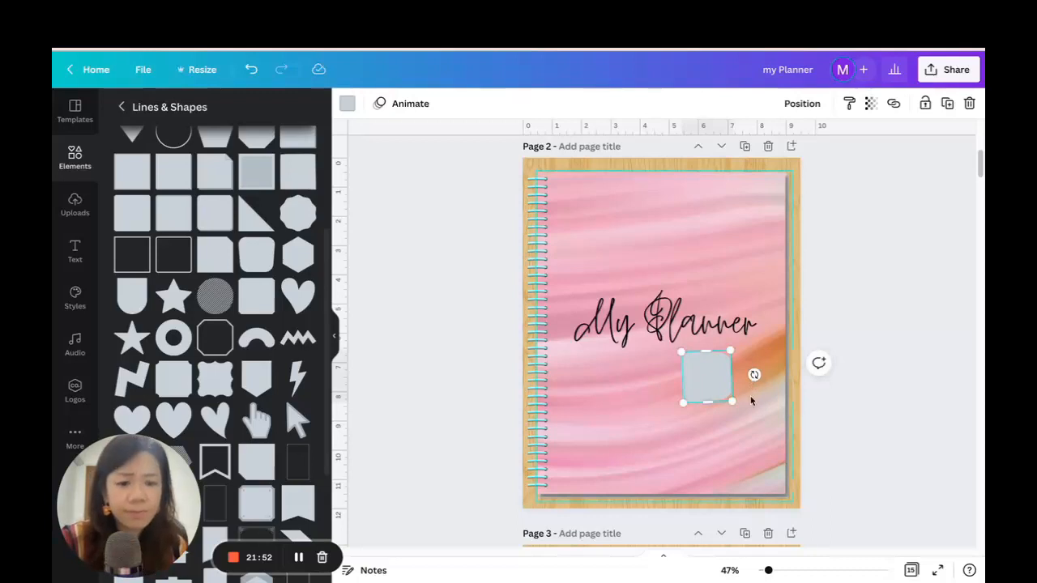
{"action": "left_click_drag", "start_coordinate": [707, 402], "coordinate": [706, 374]}
{"action": "left_click_drag", "start_coordinate": [767, 571], "coordinate": [780, 572]}
{"action": "scroll", "coordinate": [922, 324], "scroll_direction": "up", "scroll_amount": 3}
{"action": "scroll", "coordinate": [921, 326], "scroll_direction": "down", "scroll_amount": 1}
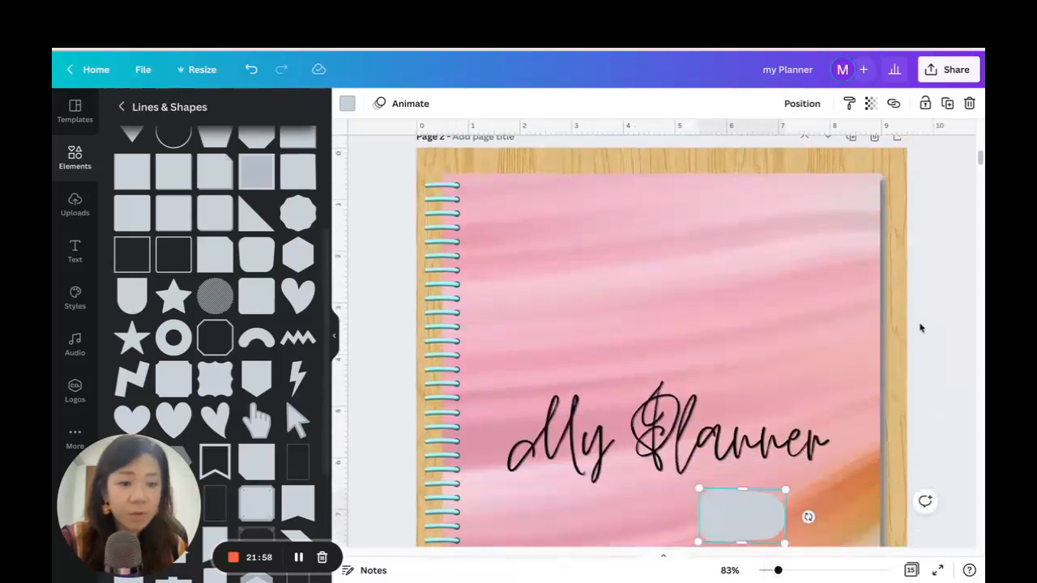
{"action": "left_click_drag", "start_coordinate": [756, 521], "coordinate": [881, 207]}
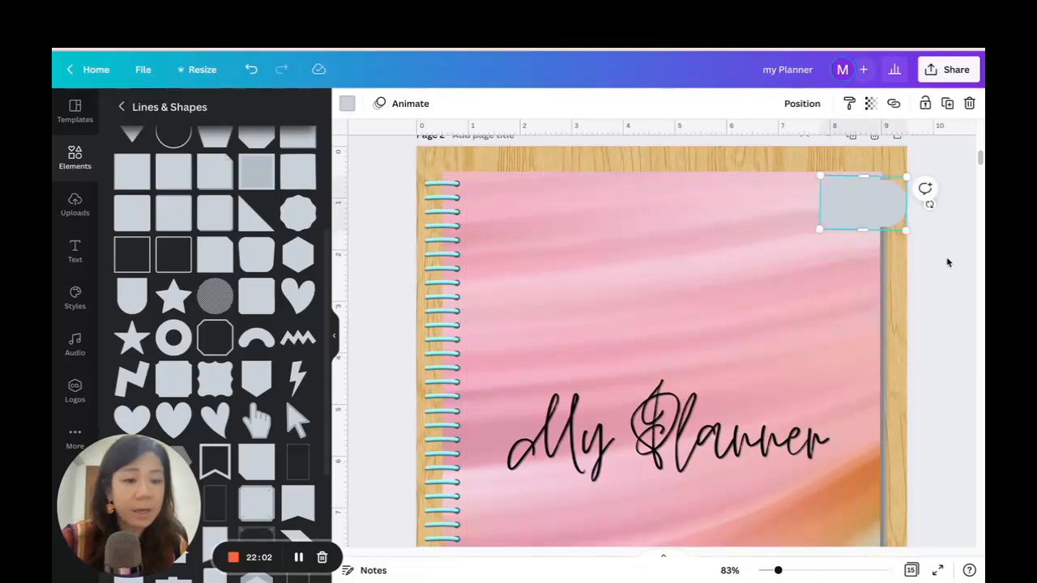
Scale the tab down further and reposition it so it sticks out past the cover's upper right edge.
{"action": "scroll", "coordinate": [897, 389], "scroll_direction": "down", "scroll_amount": 5}
{"action": "left_click_drag", "start_coordinate": [778, 572], "coordinate": [766, 569]}
{"action": "left_click", "coordinate": [845, 303]}
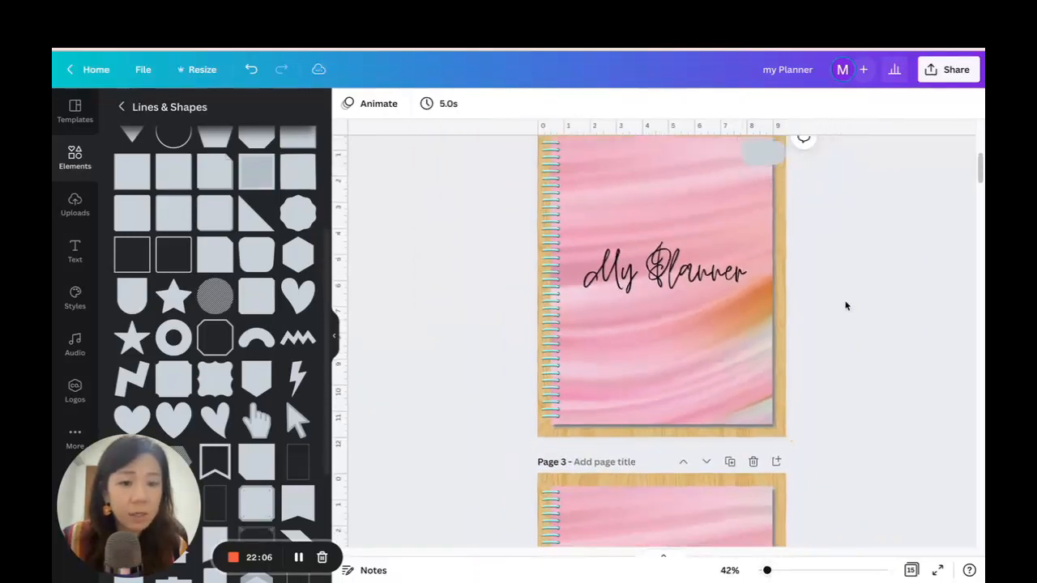
{"action": "scroll", "coordinate": [826, 300], "scroll_direction": "up", "scroll_amount": 1}
{"action": "left_click", "coordinate": [765, 189]}
{"action": "mouse_move", "coordinate": [760, 193]}
{"action": "left_mouse_down"}
{"action": "mouse_move", "coordinate": [760, 180]}
{"action": "mouse_move", "coordinate": [774, 183]}
{"action": "left_mouse_up"}
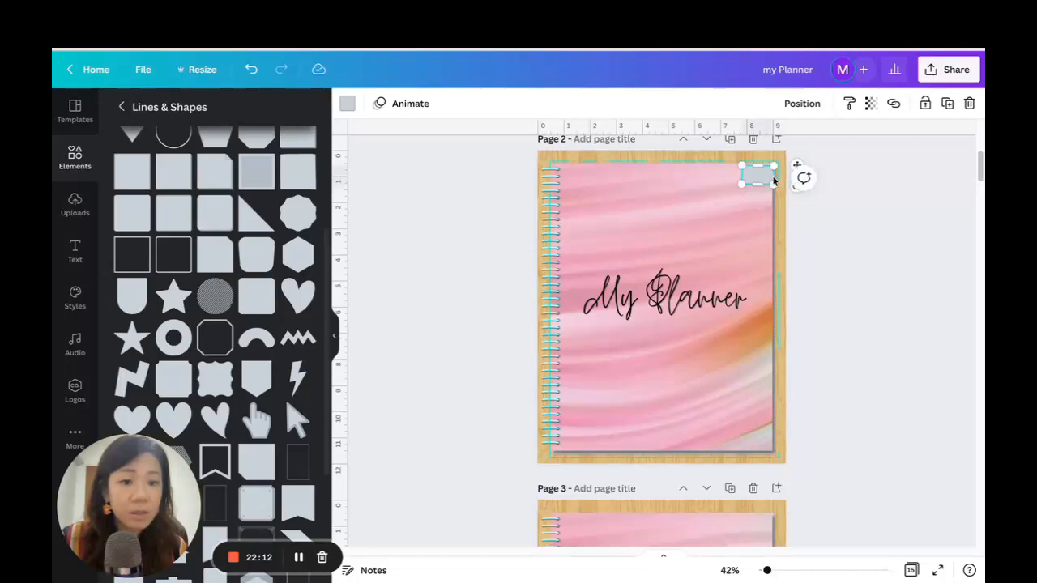
{"action": "left_click", "coordinate": [762, 197]}
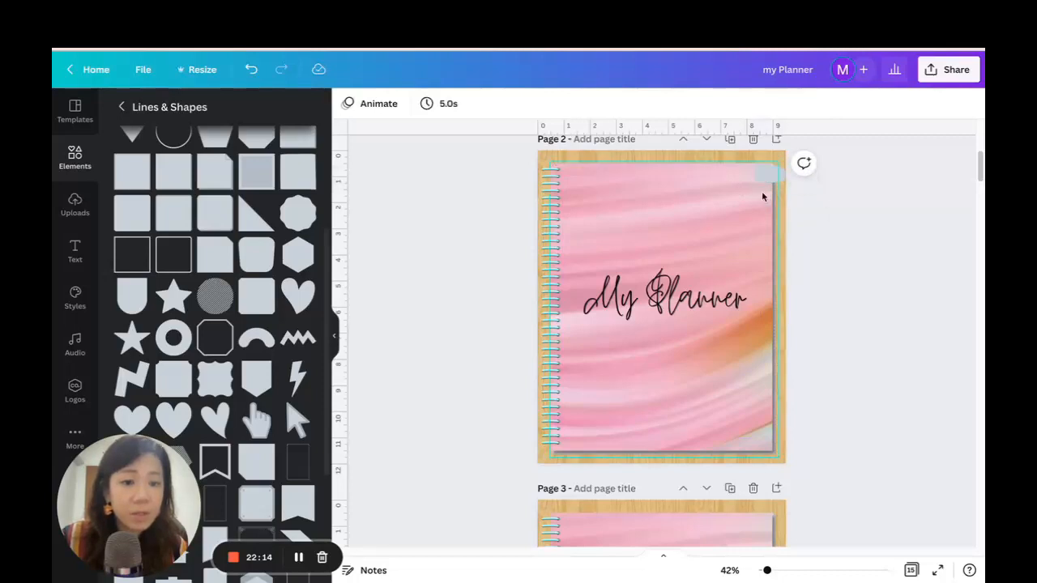
{"action": "left_click", "coordinate": [766, 181]}
{"action": "left_click", "coordinate": [948, 110]}
{"action": "left_click", "coordinate": [849, 183]}
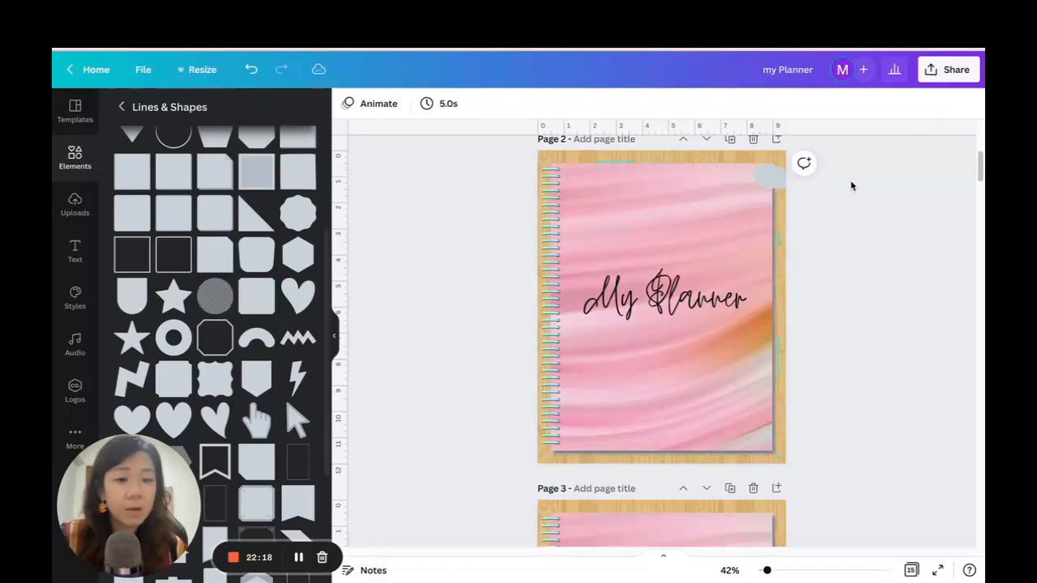
{"action": "left_click", "coordinate": [771, 178]}
{"action": "left_click", "coordinate": [829, 225]}
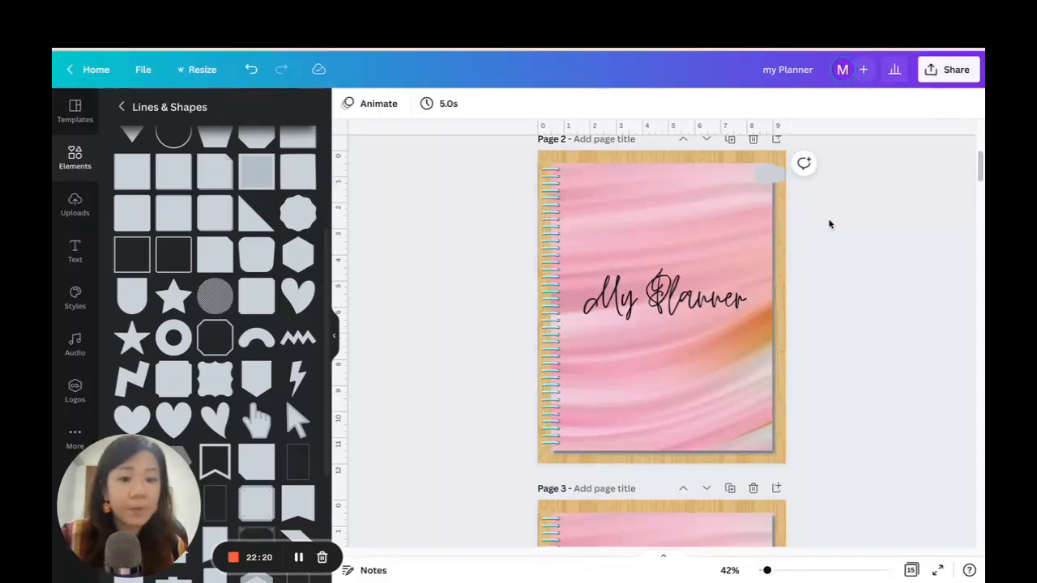
Recolour the tab with the orange #D79050 sampled from the marble cover.
{"action": "left_click", "coordinate": [766, 172]}
{"action": "left_click", "coordinate": [346, 105]}
{"action": "left_click", "coordinate": [123, 173]}
{"action": "left_click", "coordinate": [286, 304]}
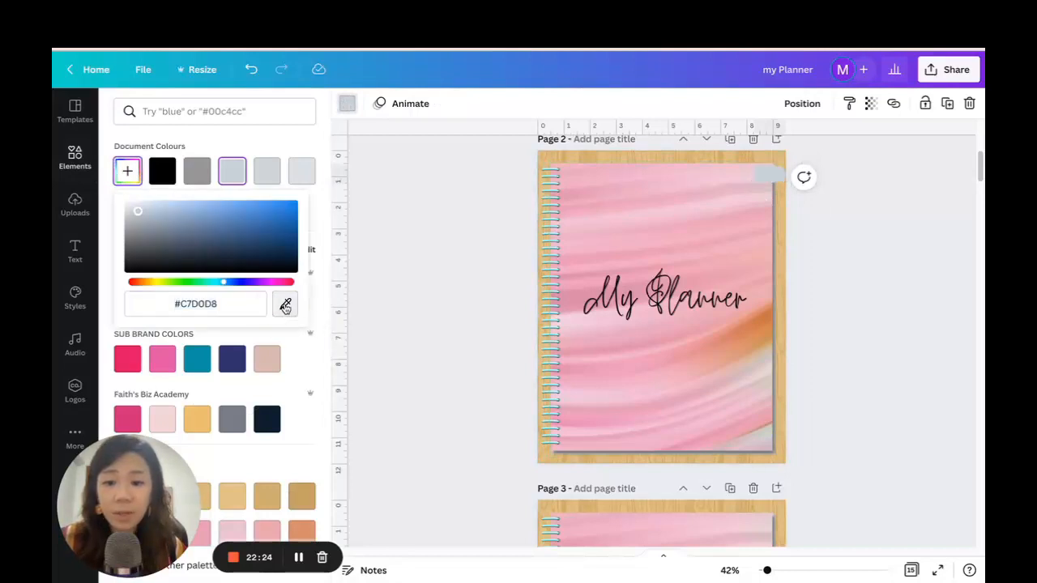
{"action": "left_click", "coordinate": [763, 334]}
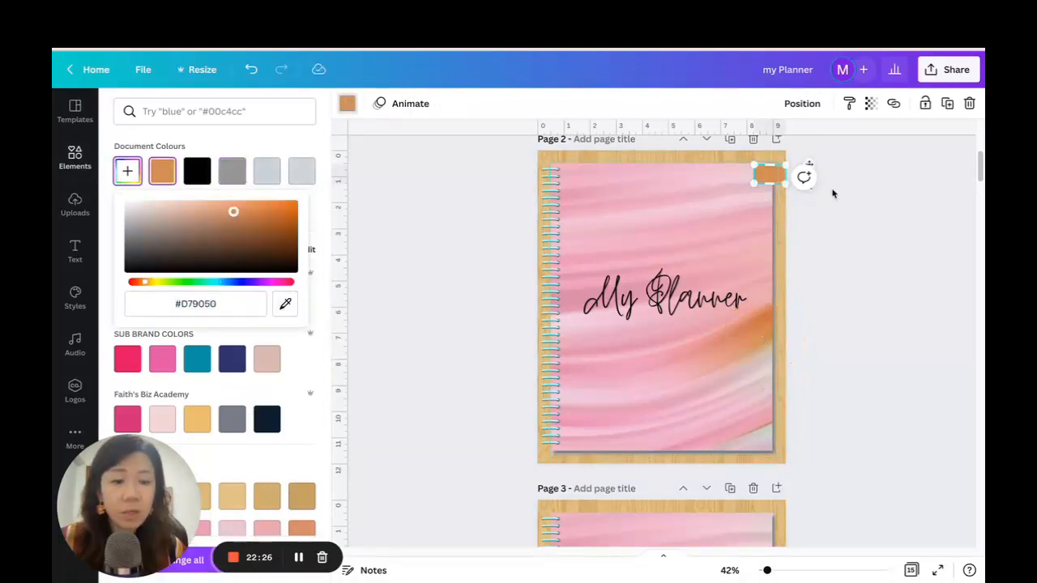
{"action": "key", "text": "Escape"}
{"action": "left_click", "coordinate": [872, 259]}
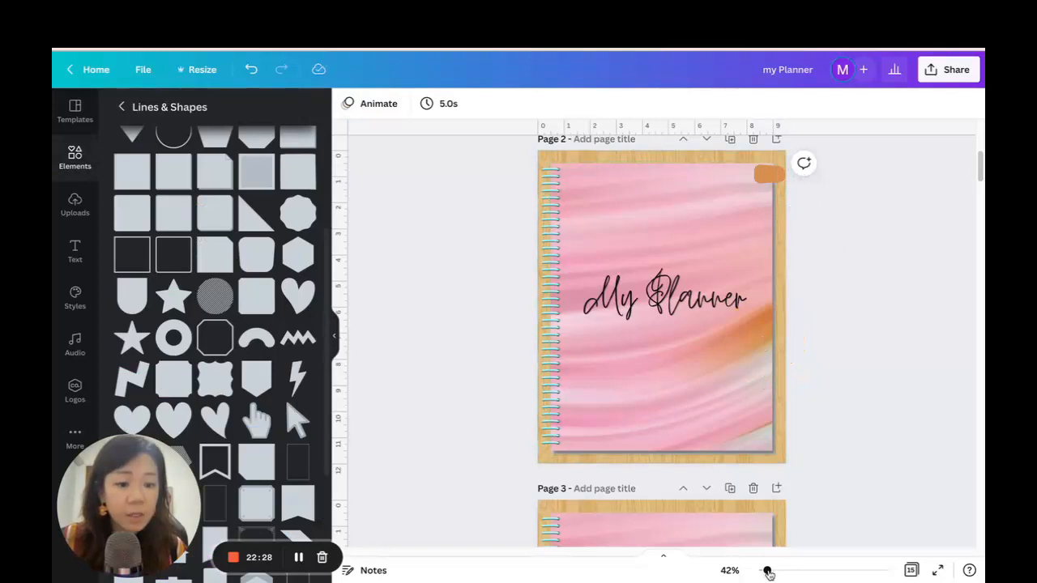
Duplicate the orange tab, place the copy directly below it, and keep duplicating until tabs line the cover's whole right edge.
{"action": "left_click", "coordinate": [768, 172]}
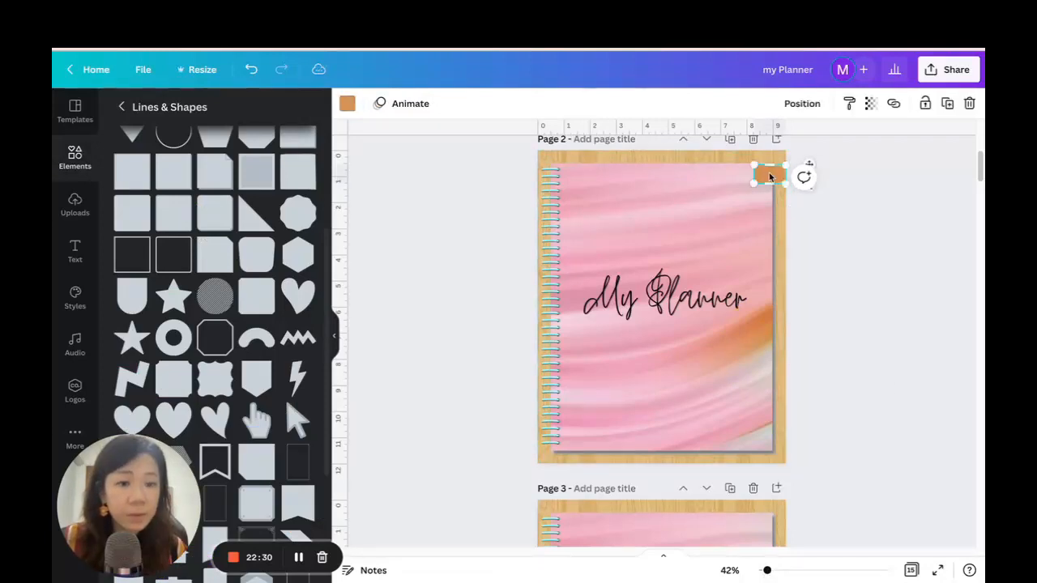
{"action": "left_click", "coordinate": [950, 108]}
{"action": "left_click_drag", "start_coordinate": [817, 186], "coordinate": [813, 183]}
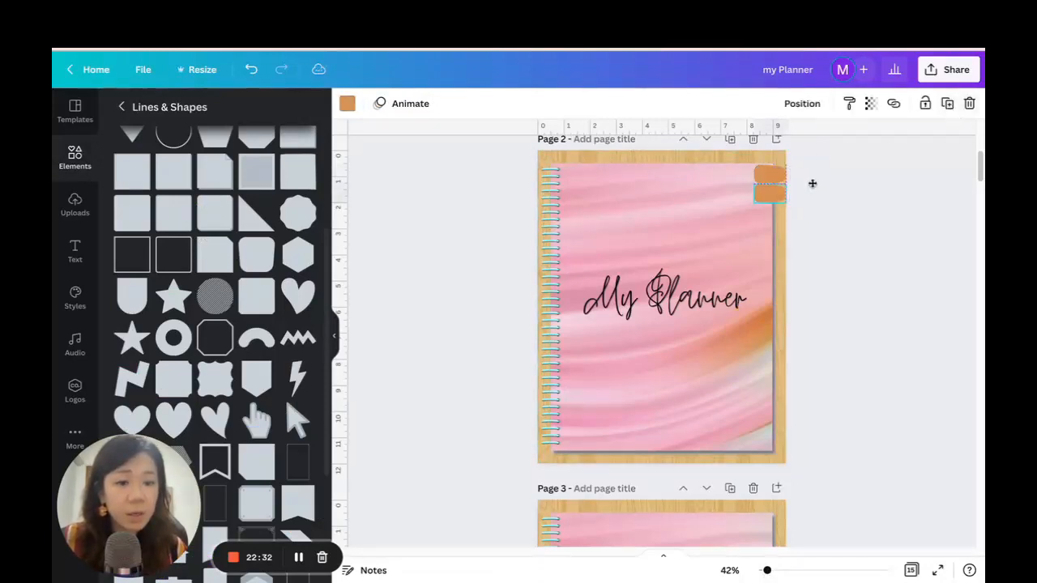
{"action": "left_click", "coordinate": [948, 104]}
{"action": "left_click", "coordinate": [948, 103]}
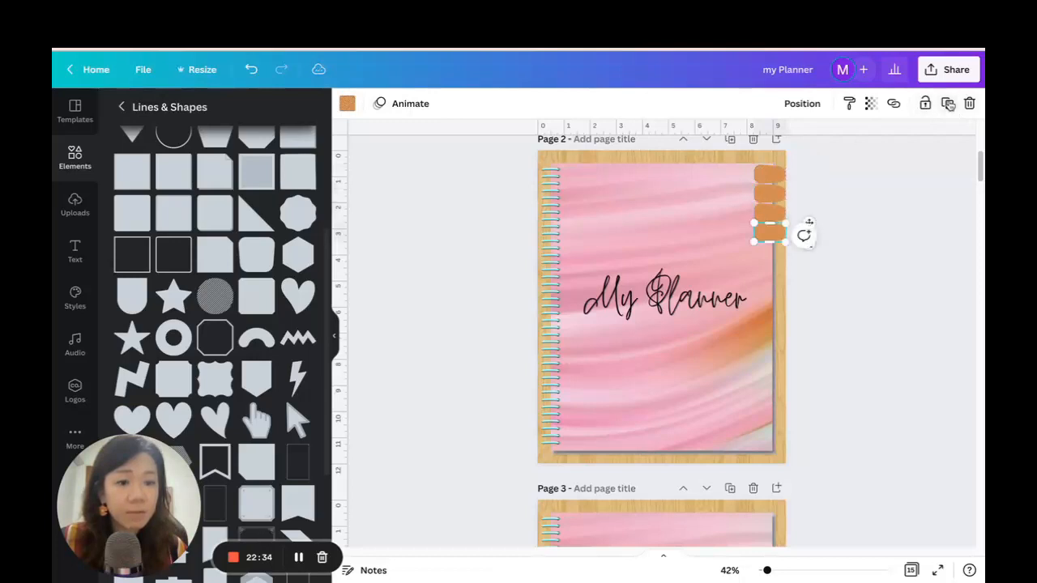
{"action": "left_click", "coordinate": [948, 104]}
{"action": "left_click", "coordinate": [948, 103]}
{"action": "left_click", "coordinate": [948, 103]}
{"action": "left_click", "coordinate": [948, 104]}
{"action": "left_click", "coordinate": [948, 104]}
{"action": "left_click", "coordinate": [948, 104]}
{"action": "left_click", "coordinate": [948, 104]}
{"action": "left_click", "coordinate": [948, 104]}
{"action": "left_click", "coordinate": [948, 104]}
{"action": "left_click", "coordinate": [948, 104]}
Delete the three lowest orange tabs from the column along the cover's right edge.
{"action": "left_click", "coordinate": [763, 179]}
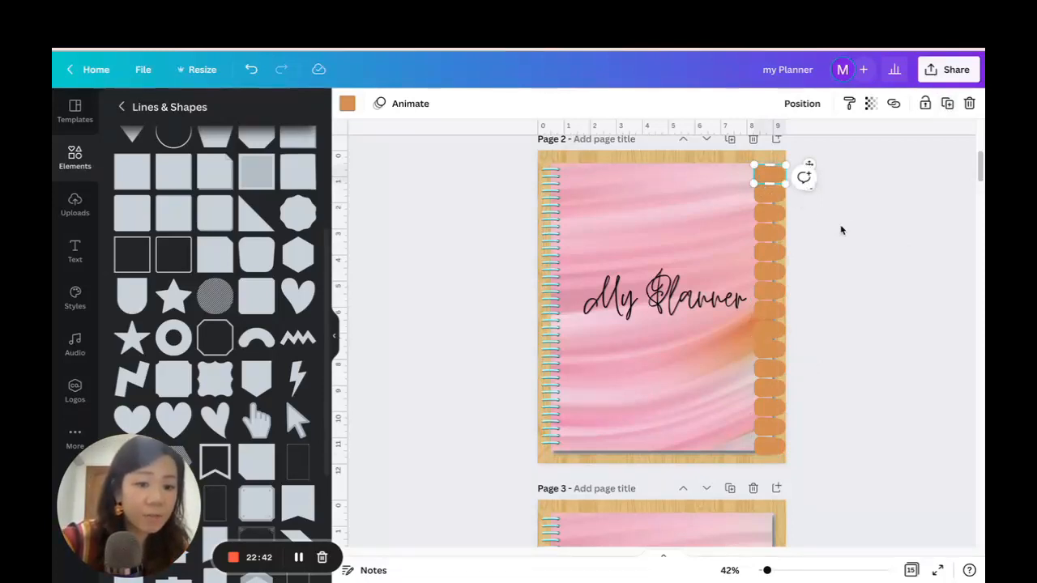
{"action": "left_click", "coordinate": [776, 444]}
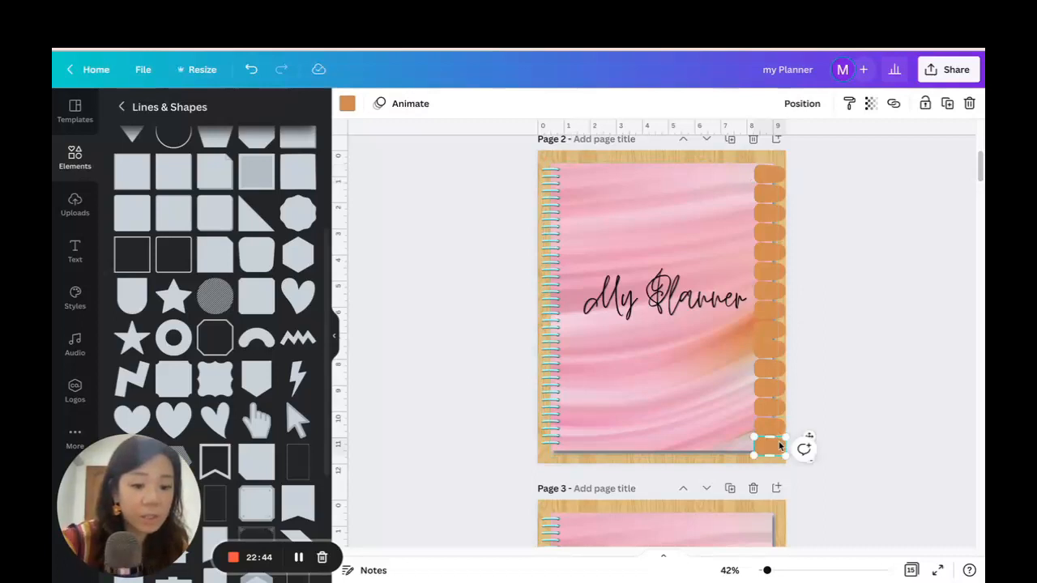
{"action": "key", "text": "Delete"}
{"action": "left_click", "coordinate": [776, 427]}
{"action": "key", "text": "Delete"}
{"action": "left_click", "coordinate": [771, 415]}
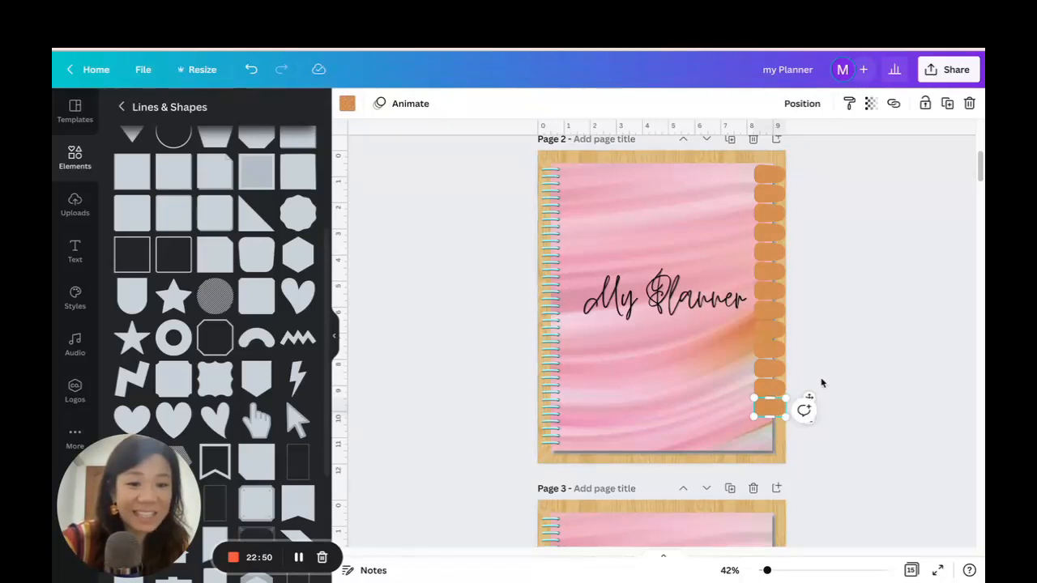
{"action": "left_click", "coordinate": [797, 189]}
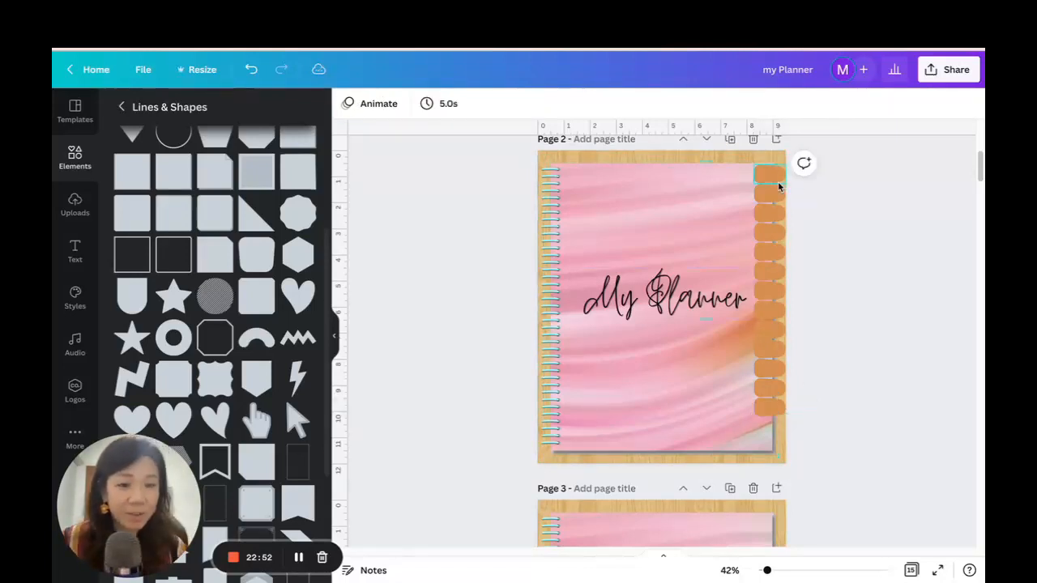
{"action": "left_click", "coordinate": [776, 409]}
{"action": "key", "text": "Delete"}
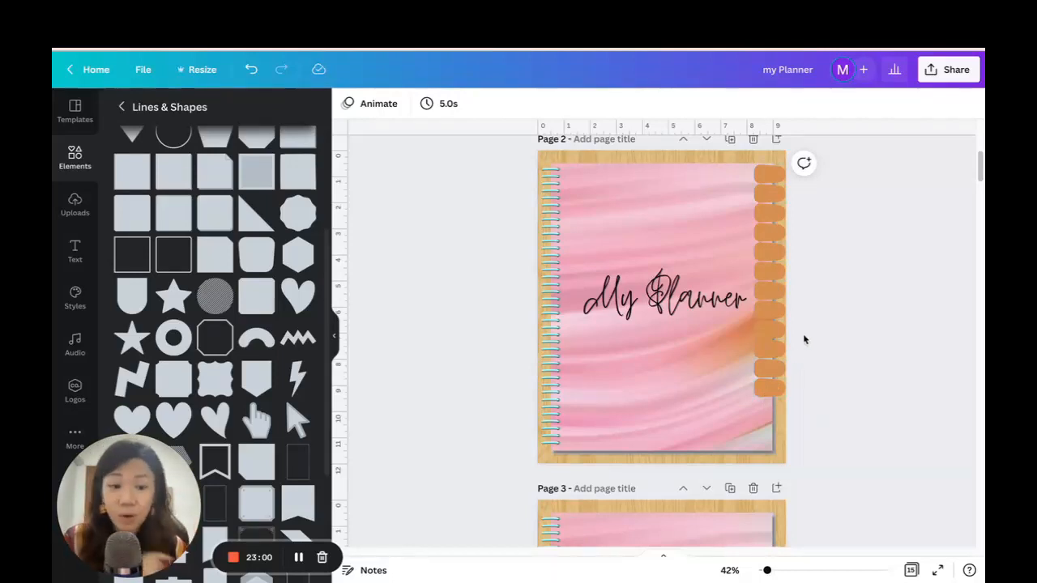
Delete all the orange tabs along the cover's right edge on page 2 except the topmost one.
{"action": "left_click", "coordinate": [776, 199]}
{"action": "left_click_drag", "start_coordinate": [776, 200], "coordinate": [780, 374]}
{"action": "key", "text": "Delete"}
{"action": "left_click", "coordinate": [781, 390]}
{"action": "key", "text": "Delete"}
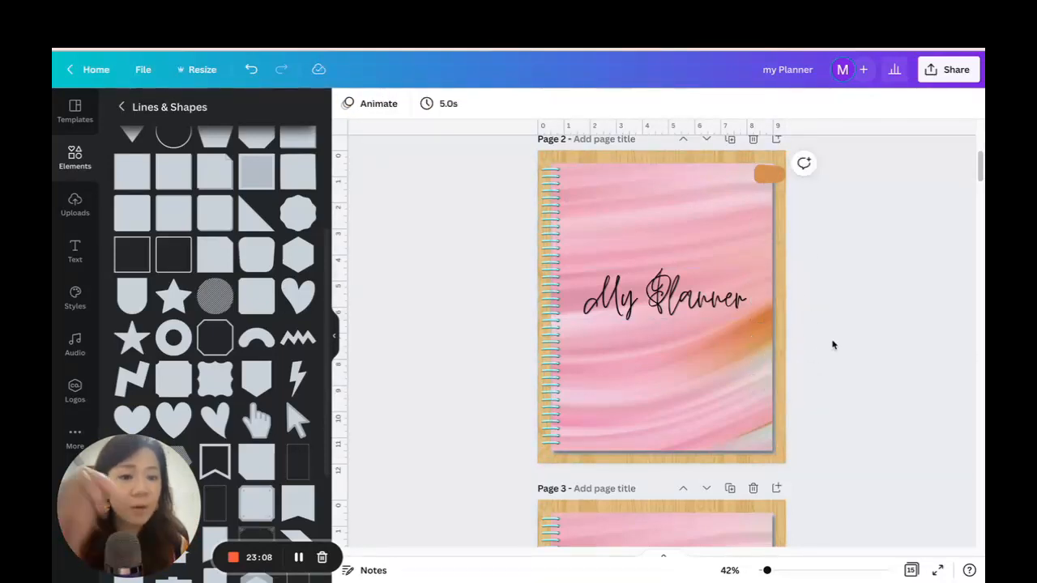
Nudge the remaining orange tab slightly down from the cover's upper right corner.
{"action": "left_click", "coordinate": [774, 176]}
{"action": "key", "text": "Down"}
{"action": "key", "text": "Down"}
{"action": "key", "text": "Down"}
{"action": "key", "text": "Down"}
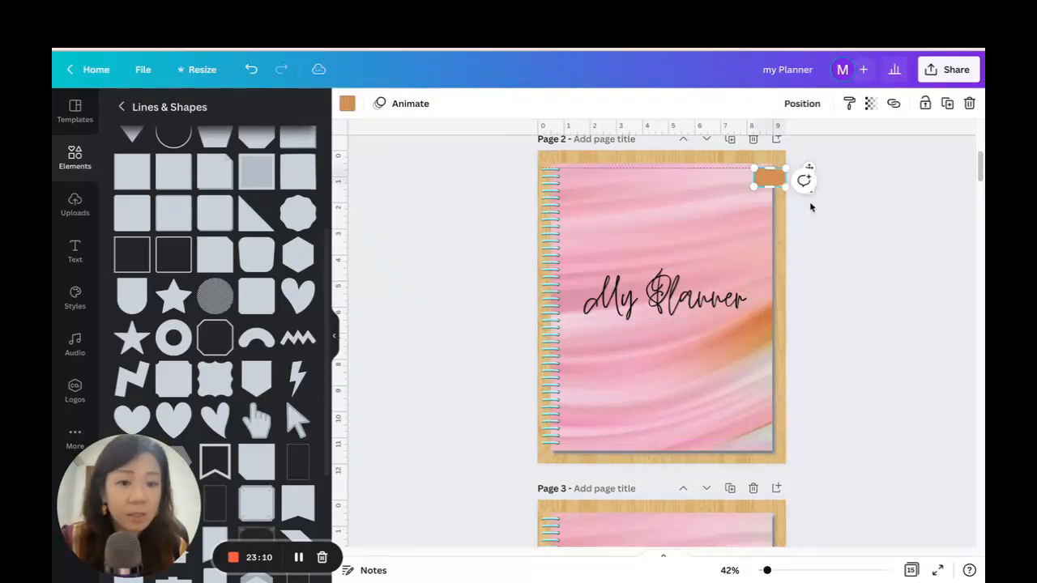
Insert the HUGE SALE font combination on page 2, move it to the upper part of the page, and ungroup it.
{"action": "left_click_drag", "start_coordinate": [767, 572], "coordinate": [779, 573]}
{"action": "scroll", "coordinate": [886, 309], "scroll_direction": "up", "scroll_amount": 5}
{"action": "scroll", "coordinate": [886, 309], "scroll_direction": "down", "scroll_amount": 2}
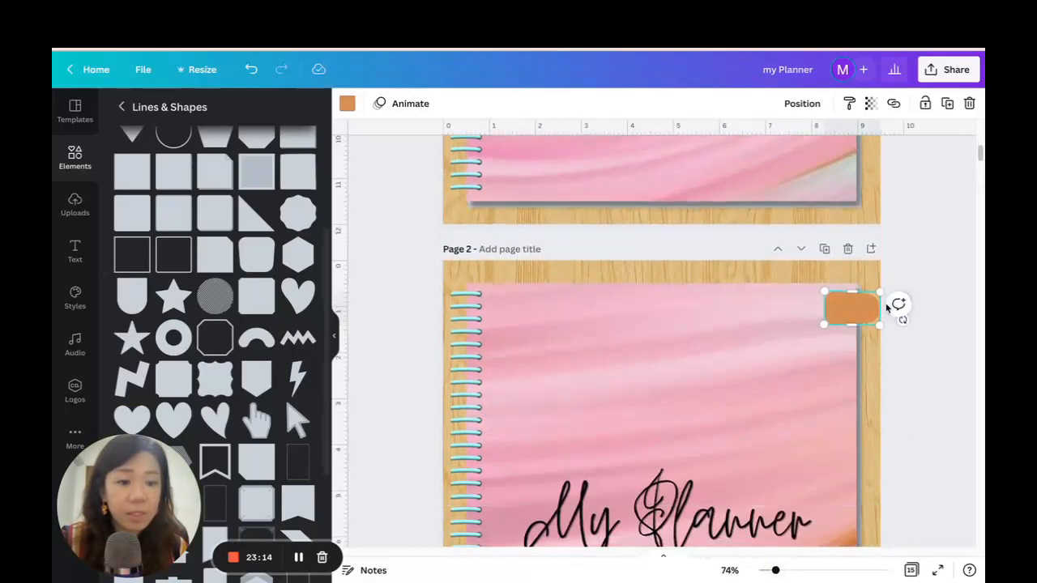
{"action": "left_click", "coordinate": [894, 248]}
{"action": "left_click", "coordinate": [75, 251]}
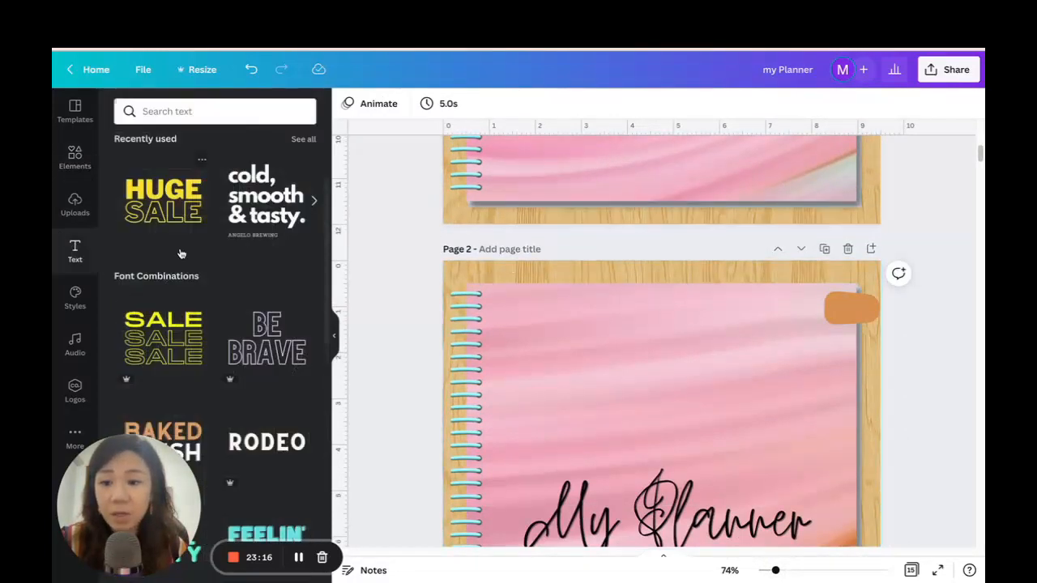
{"action": "left_click", "coordinate": [165, 209]}
{"action": "left_click_drag", "start_coordinate": [694, 480], "coordinate": [666, 250]}
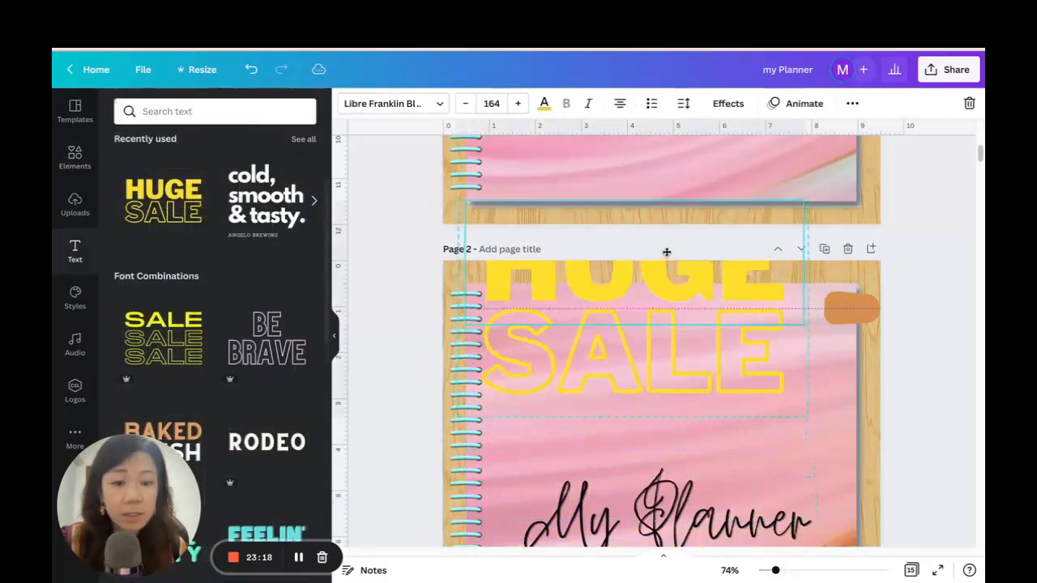
{"action": "left_click", "coordinate": [853, 103]}
{"action": "left_click", "coordinate": [646, 136]}
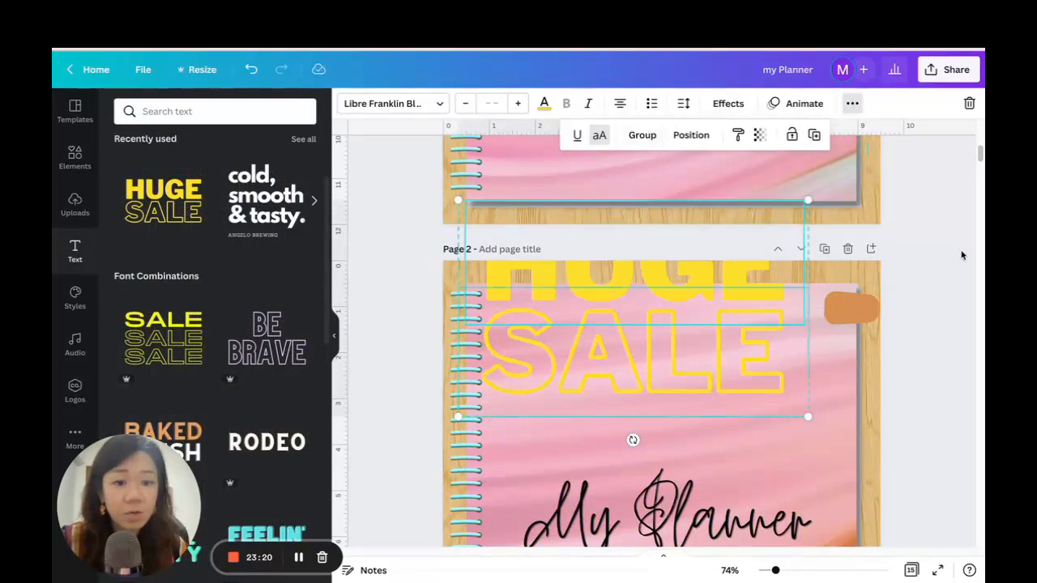
Delete the outlined SALE text and replace the word HUGE with the letter J.
{"action": "left_click", "coordinate": [919, 379]}
{"action": "left_click", "coordinate": [743, 354]}
{"action": "key", "text": "Delete"}
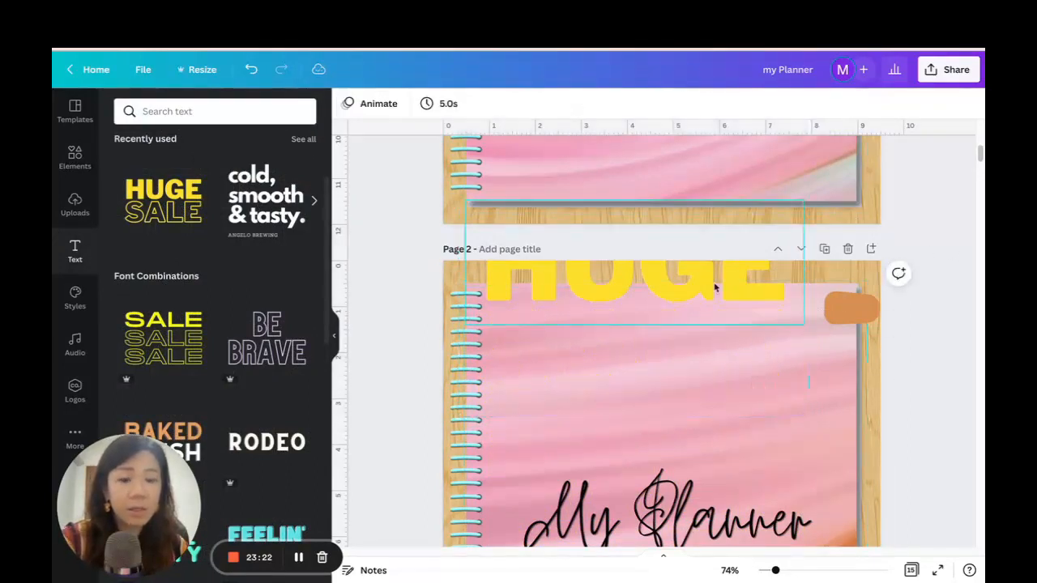
{"action": "left_click_drag", "start_coordinate": [713, 281], "coordinate": [732, 359]}
{"action": "double_click", "coordinate": [728, 351]}
{"action": "type", "text": "J"}
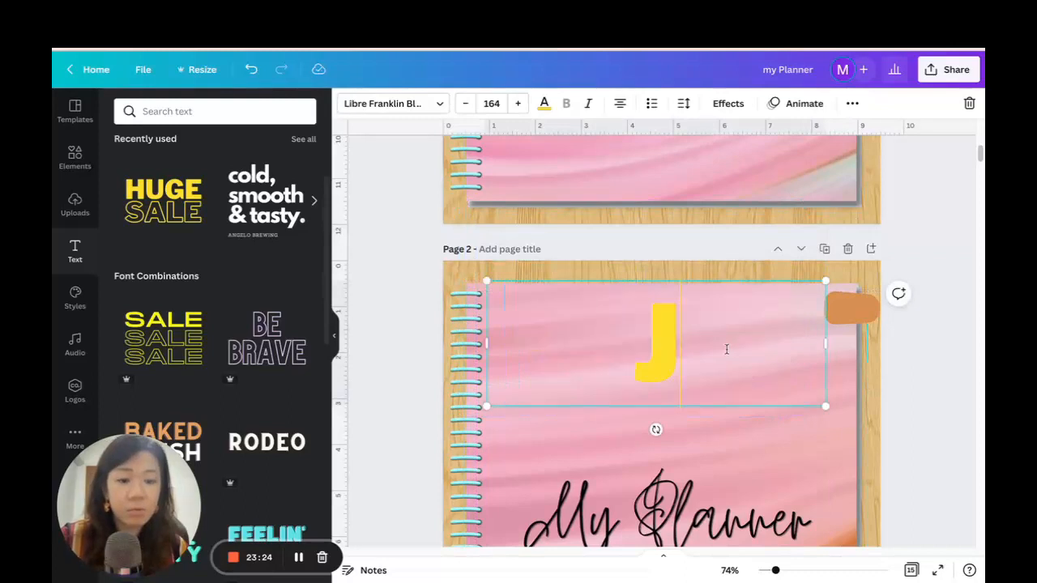
Format the J in black with the Kollektif font from the Corporate font category.
{"action": "left_click", "coordinate": [545, 104]}
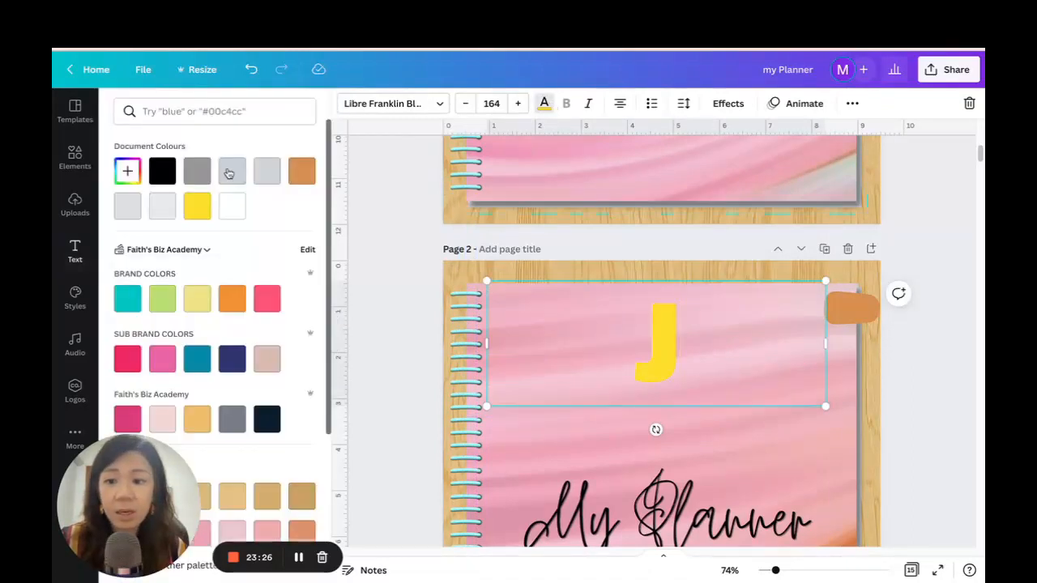
{"action": "left_click", "coordinate": [162, 171]}
{"action": "left_click", "coordinate": [388, 103]}
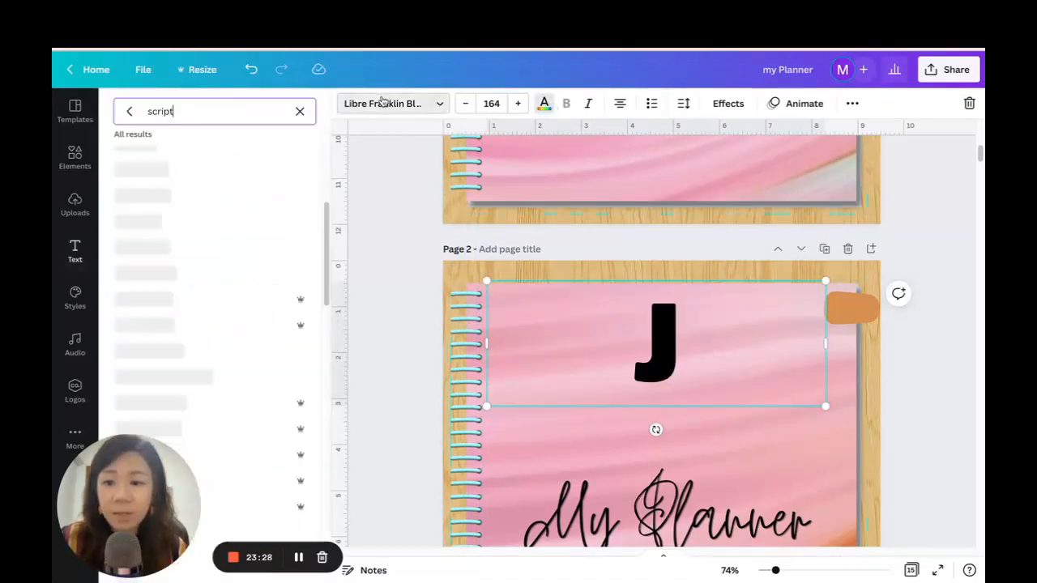
{"action": "left_click", "coordinate": [300, 111]}
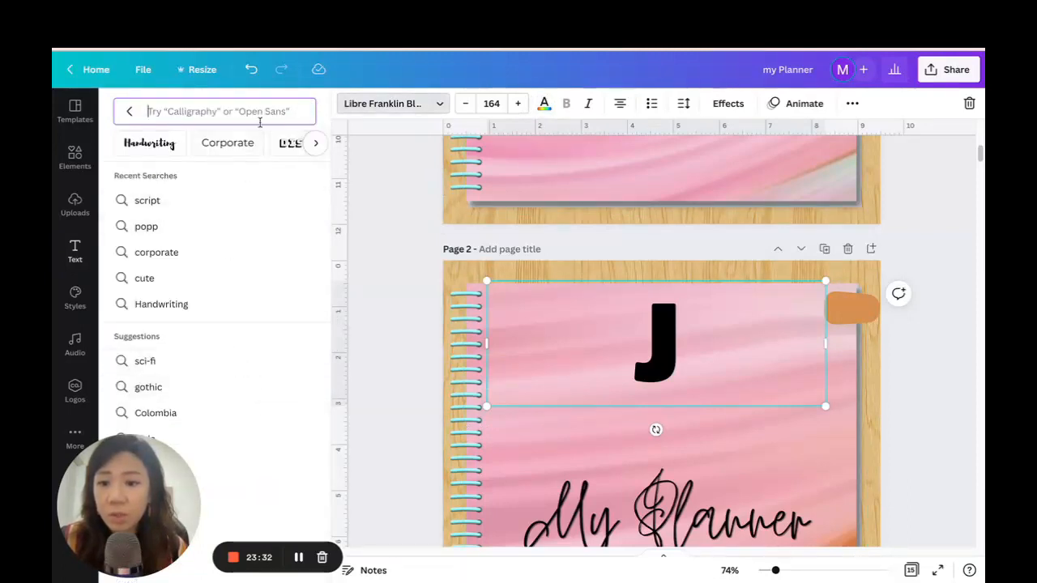
{"action": "left_click", "coordinate": [230, 144]}
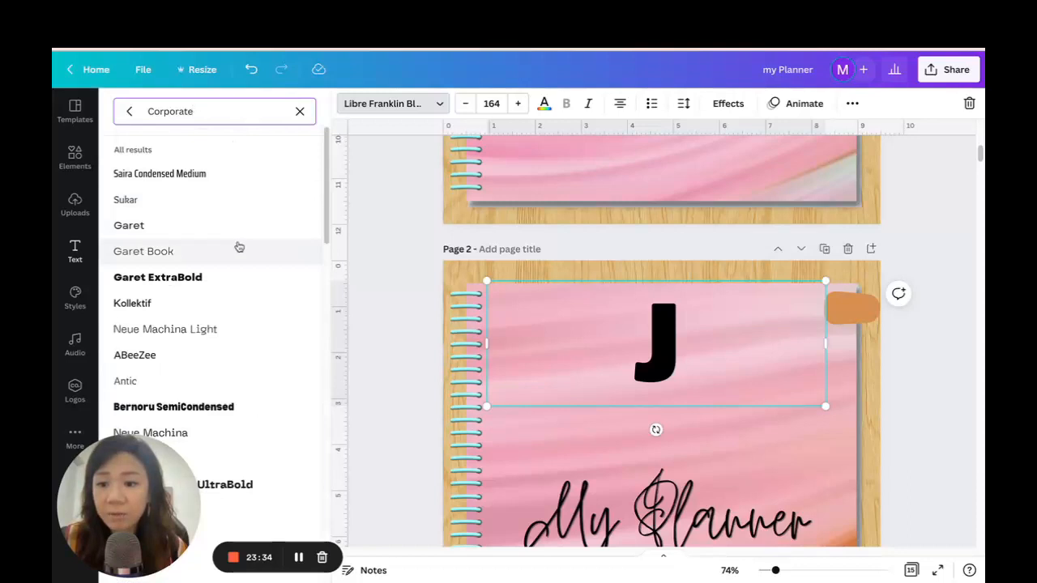
{"action": "left_click", "coordinate": [207, 312]}
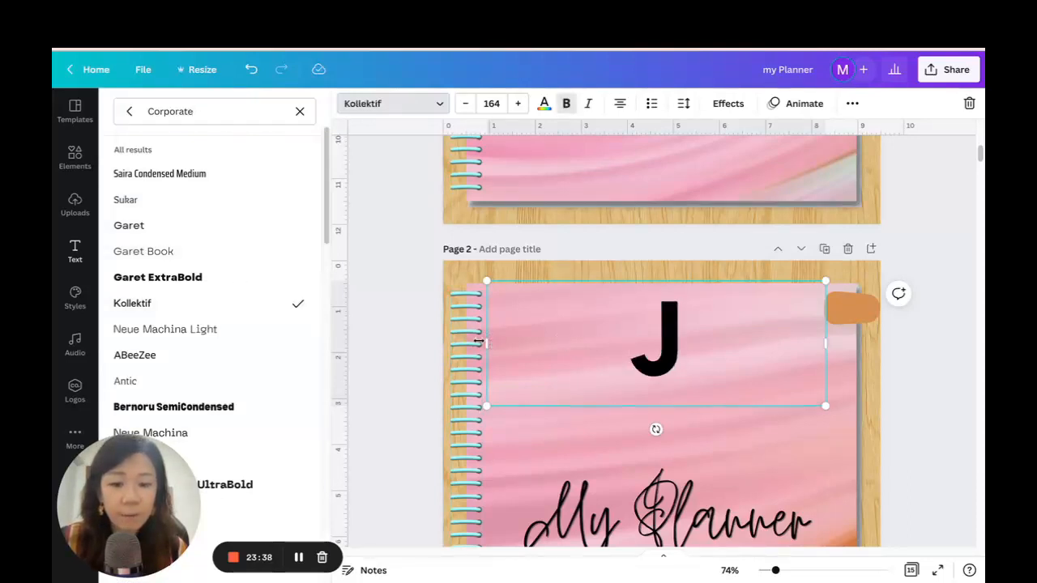
Narrow and scale down the J text box and place the letter on the outer end of the orange tab.
{"action": "left_click_drag", "start_coordinate": [487, 344], "coordinate": [739, 336]}
{"action": "left_click_drag", "start_coordinate": [736, 405], "coordinate": [803, 306]}
{"action": "left_click_drag", "start_coordinate": [831, 338], "coordinate": [877, 345]}
{"action": "left_click_drag", "start_coordinate": [858, 294], "coordinate": [864, 299]}
{"action": "left_click_drag", "start_coordinate": [880, 347], "coordinate": [880, 345]}
{"action": "left_click", "coordinate": [907, 348]}
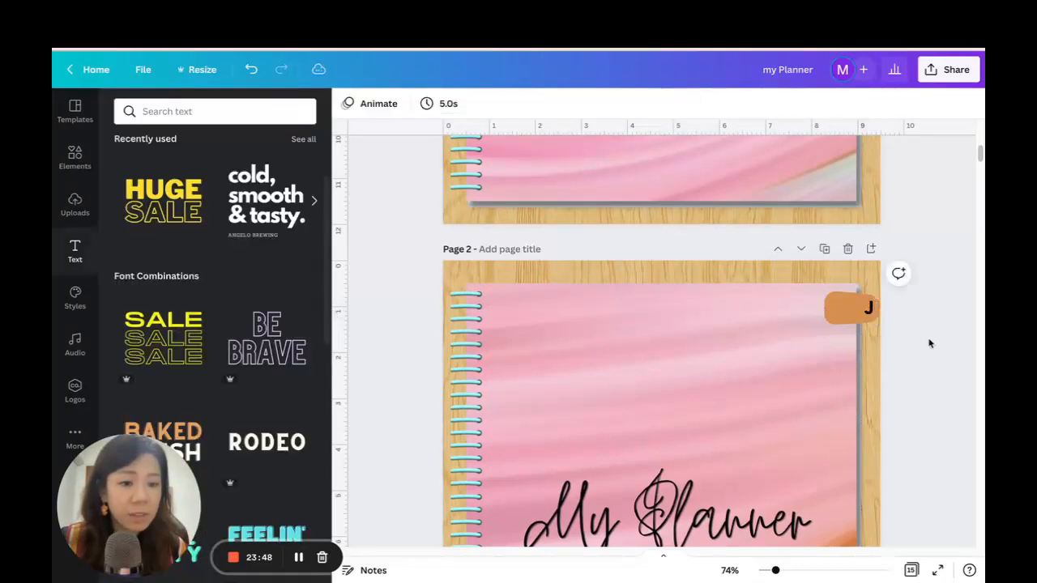
Send the orange tab backwards so that only its outer end sticks out from behind the cover.
{"action": "left_click", "coordinate": [846, 324]}
{"action": "left_click", "coordinate": [796, 105]}
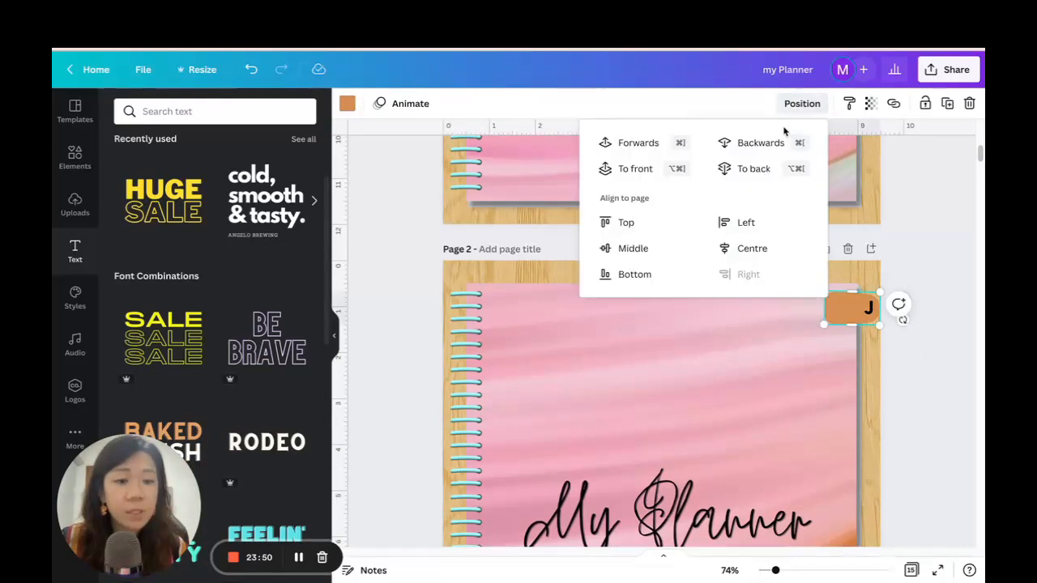
{"action": "left_click", "coordinate": [744, 142]}
{"action": "left_click", "coordinate": [905, 347]}
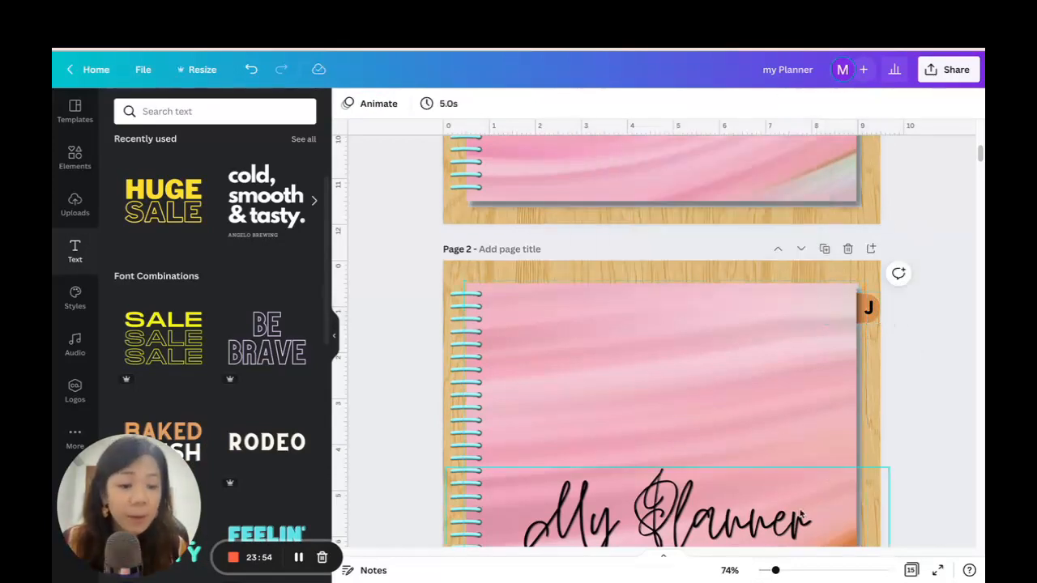
Shift the J slightly toward the cover to centre it on the visible part of the tab.
{"action": "scroll", "coordinate": [934, 435], "scroll_direction": "down", "scroll_amount": 3}
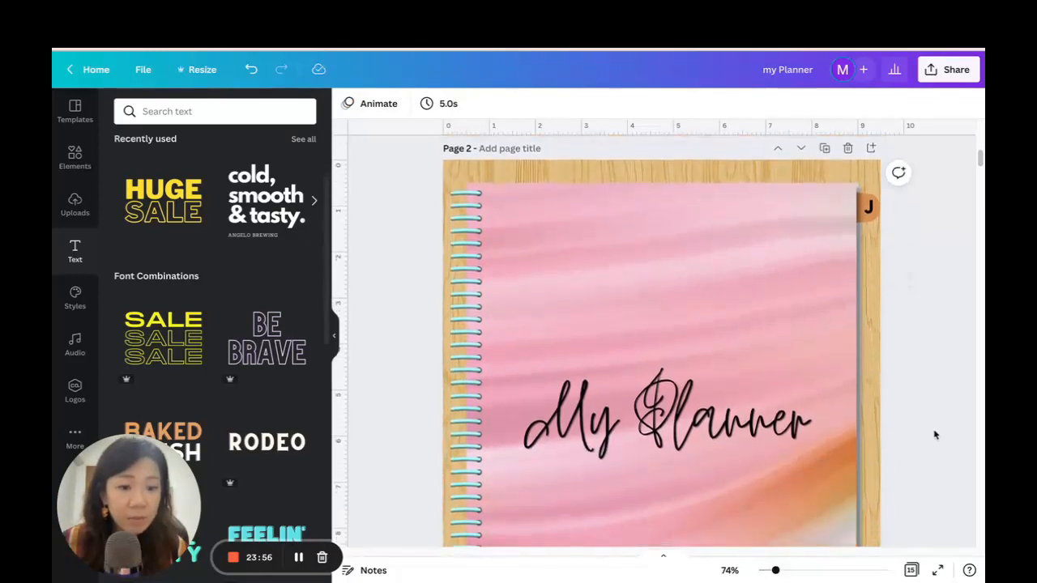
{"action": "scroll", "coordinate": [934, 435], "scroll_direction": "down", "scroll_amount": 2}
{"action": "scroll", "coordinate": [934, 434], "scroll_direction": "up", "scroll_amount": 2}
{"action": "scroll", "coordinate": [934, 405], "scroll_direction": "up", "scroll_amount": 2}
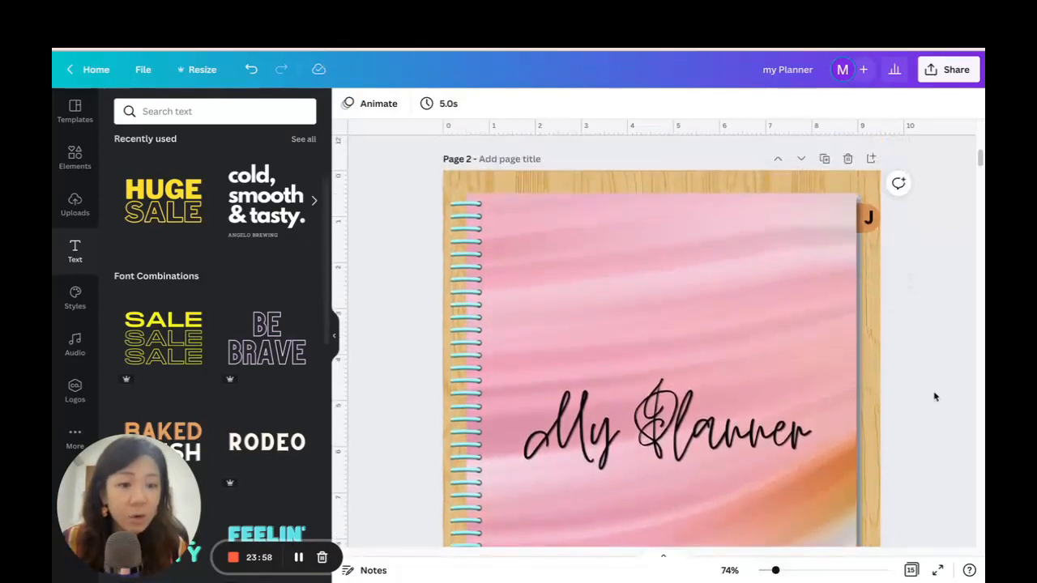
{"action": "left_click", "coordinate": [870, 275]}
{"action": "left_click", "coordinate": [899, 273]}
{"action": "left_click", "coordinate": [939, 240]}
Duplicate the orange tab and recolour the copy black.
{"action": "left_click", "coordinate": [873, 285]}
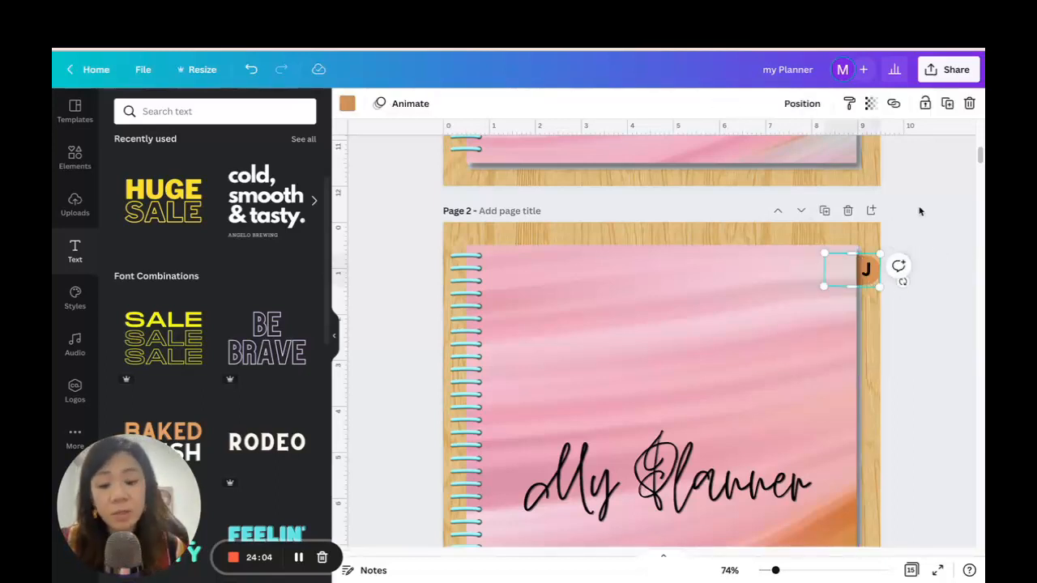
{"action": "key", "text": "ctrl+d"}
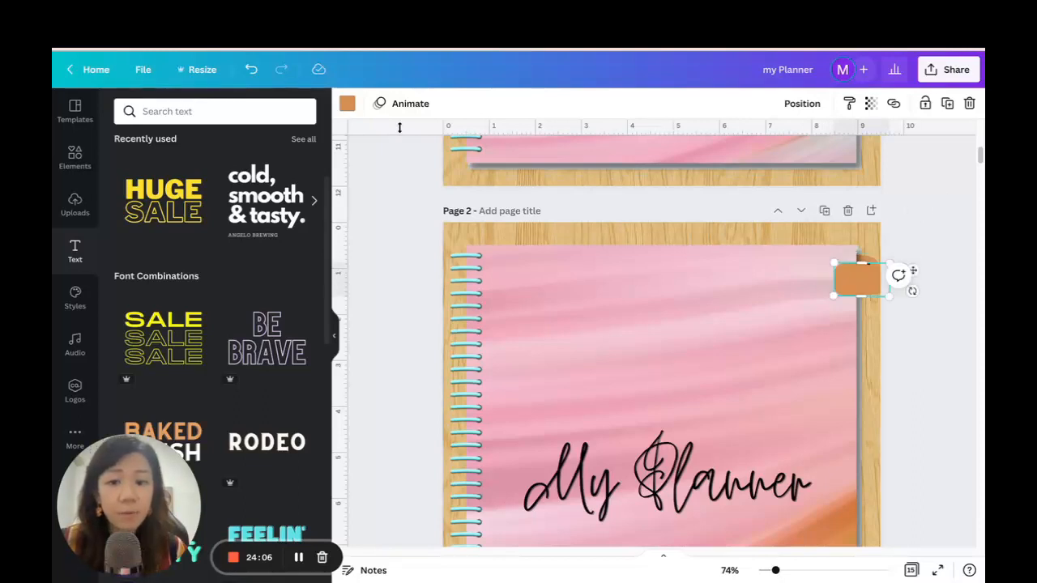
{"action": "left_click", "coordinate": [346, 104]}
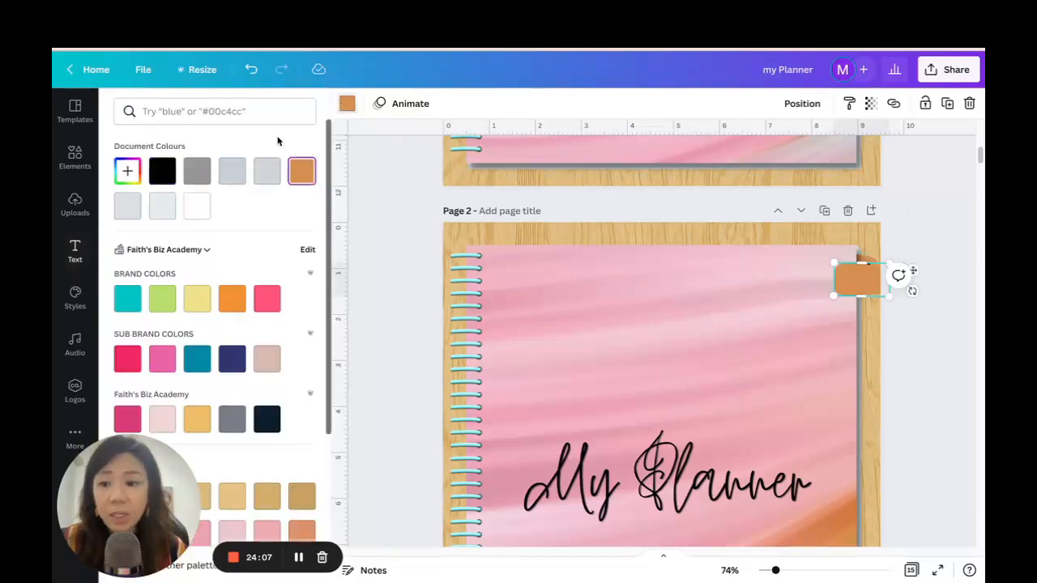
{"action": "left_click", "coordinate": [162, 171]}
Send the black tab copy to the back, then bring it one layer forwards, keeping it beneath the orange tab.
{"action": "left_click", "coordinate": [803, 104]}
{"action": "left_click", "coordinate": [758, 144]}
{"action": "left_click", "coordinate": [750, 172]}
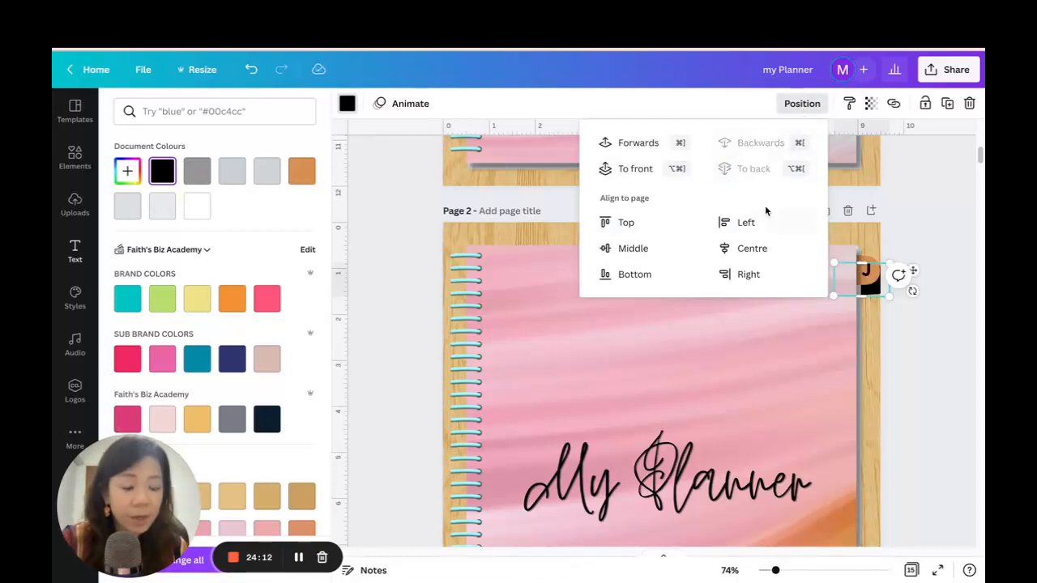
{"action": "left_click", "coordinate": [629, 143]}
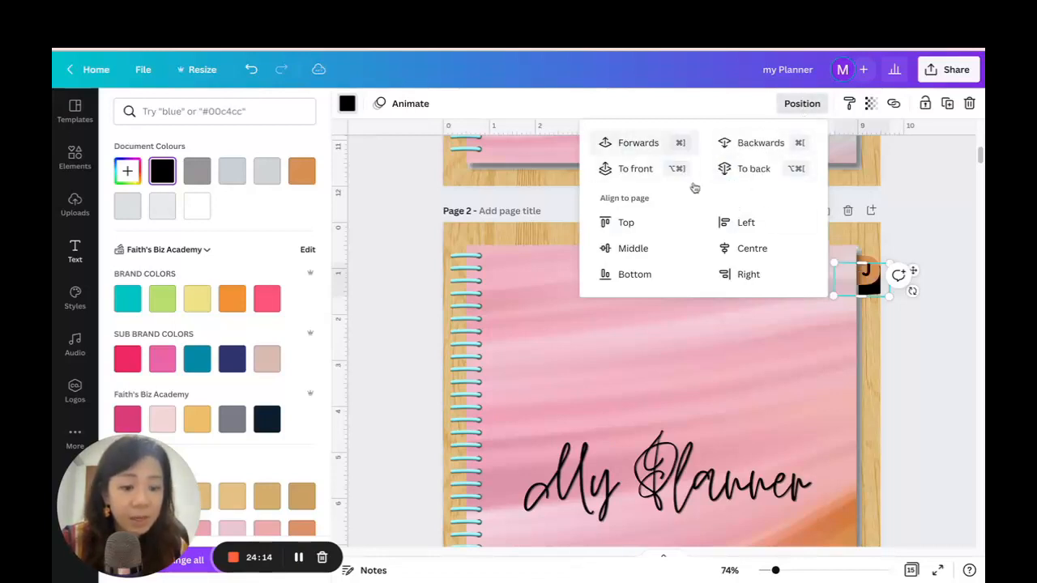
{"action": "left_click", "coordinate": [967, 409]}
{"action": "left_click", "coordinate": [929, 346]}
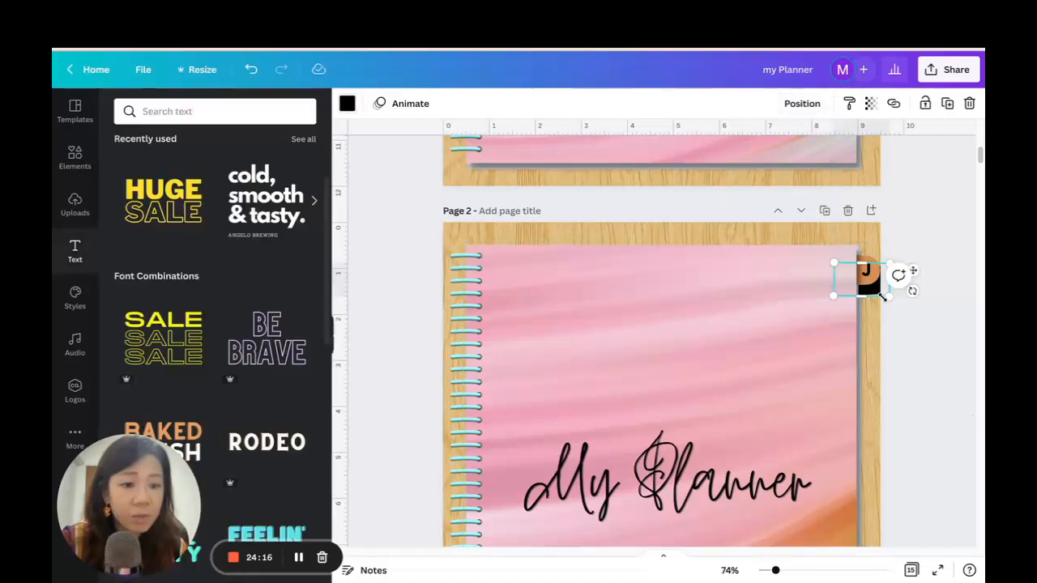
Position the black copy behind the orange tab, offset slightly downward so it forms a drop shadow.
{"action": "left_click", "coordinate": [919, 318]}
{"action": "left_click", "coordinate": [867, 284]}
{"action": "left_click_drag", "start_coordinate": [867, 284], "coordinate": [864, 286]}
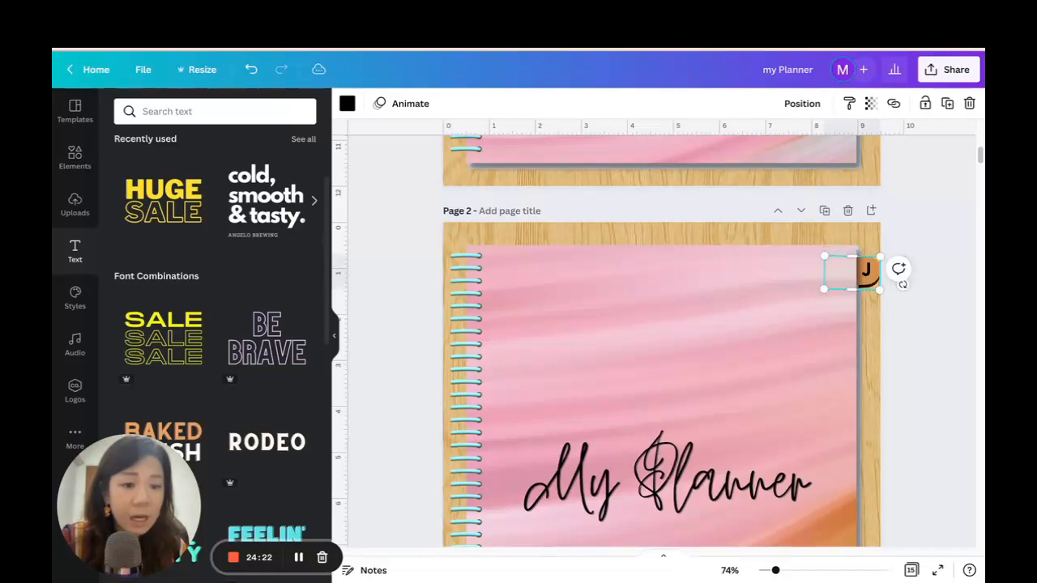
{"action": "left_click", "coordinate": [802, 103]}
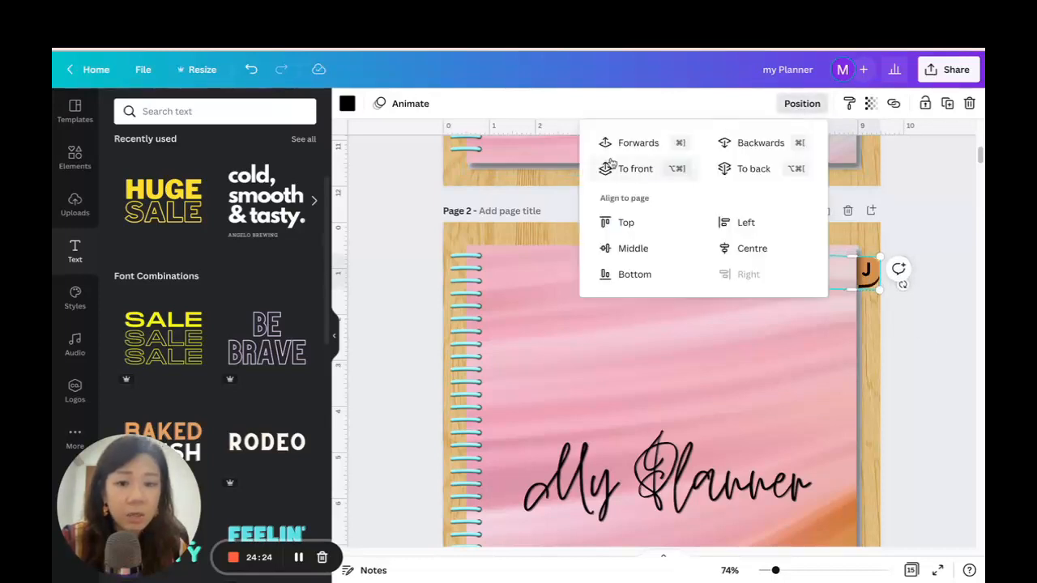
{"action": "left_click", "coordinate": [937, 208]}
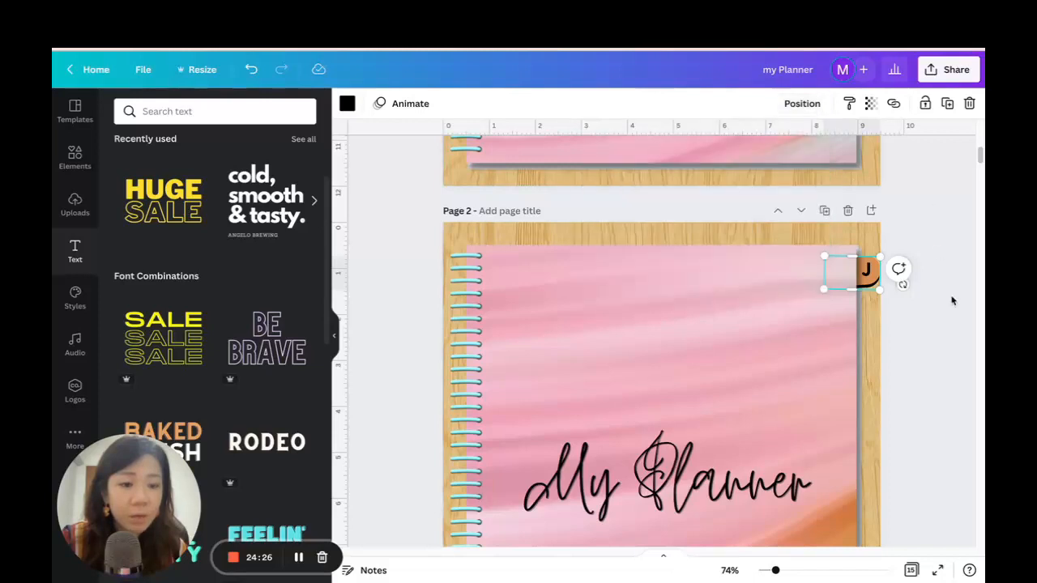
{"action": "left_click", "coordinate": [927, 334]}
{"action": "left_click", "coordinate": [871, 285]}
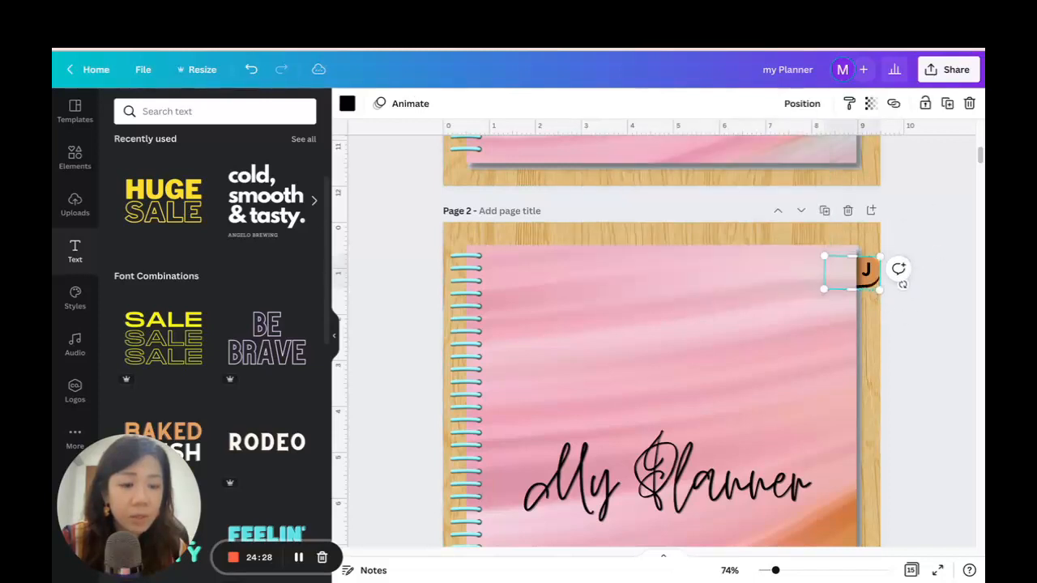
{"action": "key", "text": "Right"}
{"action": "key", "text": "Down"}
Scale the black copy down slightly so only a thin shadow rim shows around the orange tab.
{"action": "left_click_drag", "start_coordinate": [779, 573], "coordinate": [783, 570]}
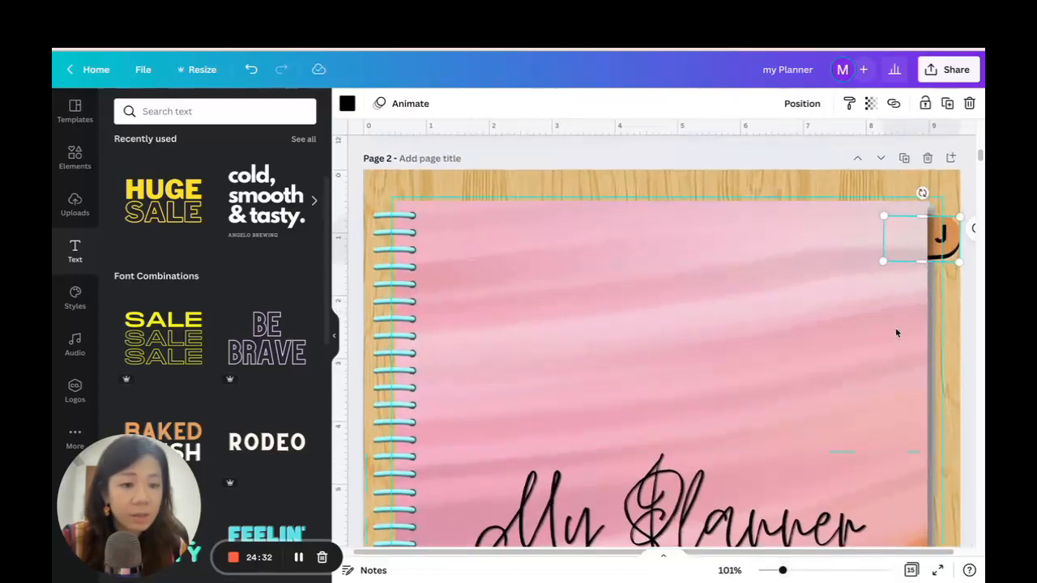
{"action": "left_click_drag", "start_coordinate": [921, 264], "coordinate": [921, 259]}
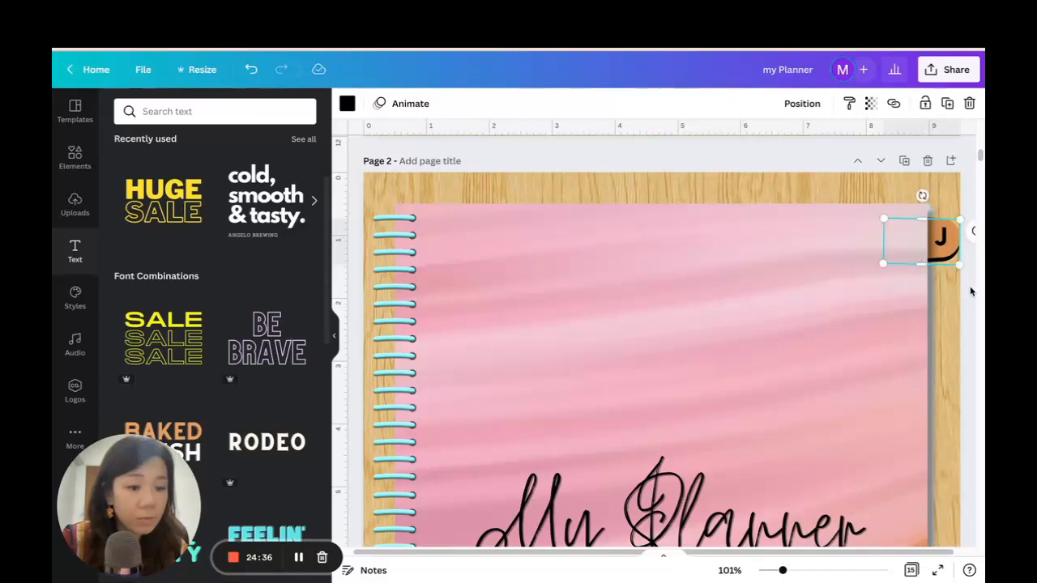
{"action": "left_click", "coordinate": [968, 293]}
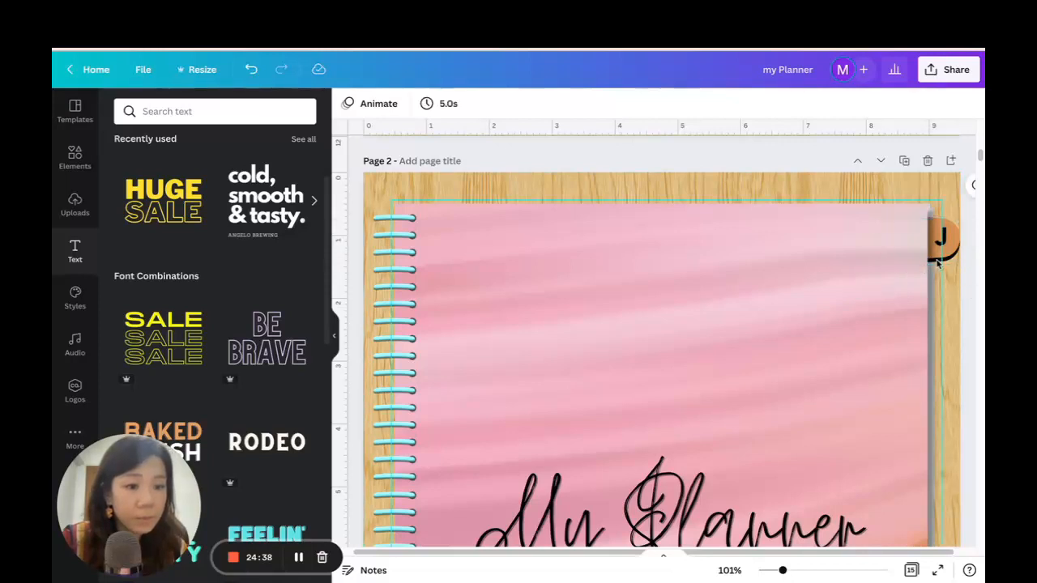
{"action": "left_click", "coordinate": [948, 259]}
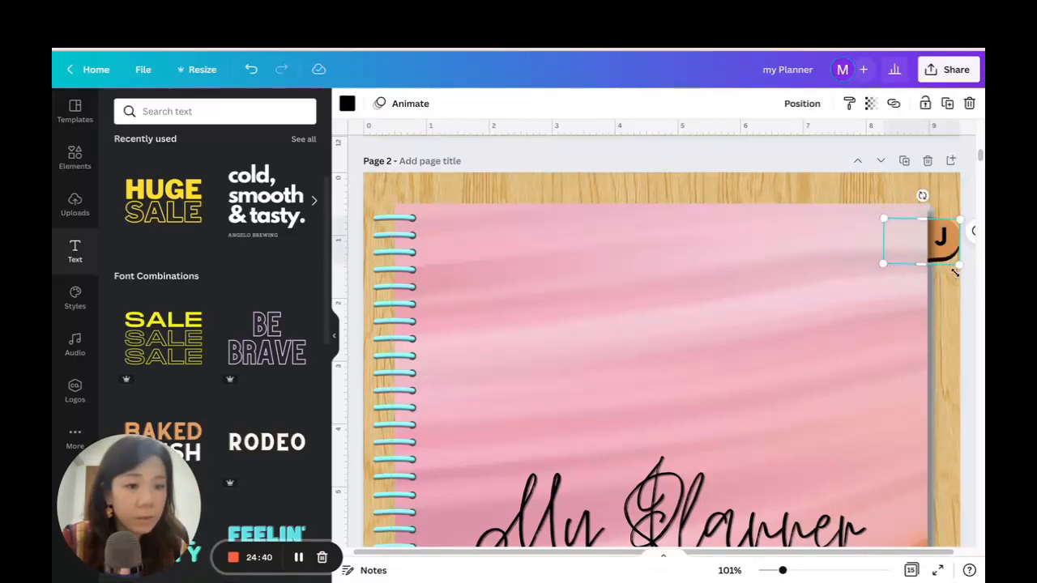
{"action": "left_click_drag", "start_coordinate": [883, 264], "coordinate": [885, 261]}
{"action": "left_click", "coordinate": [960, 310]}
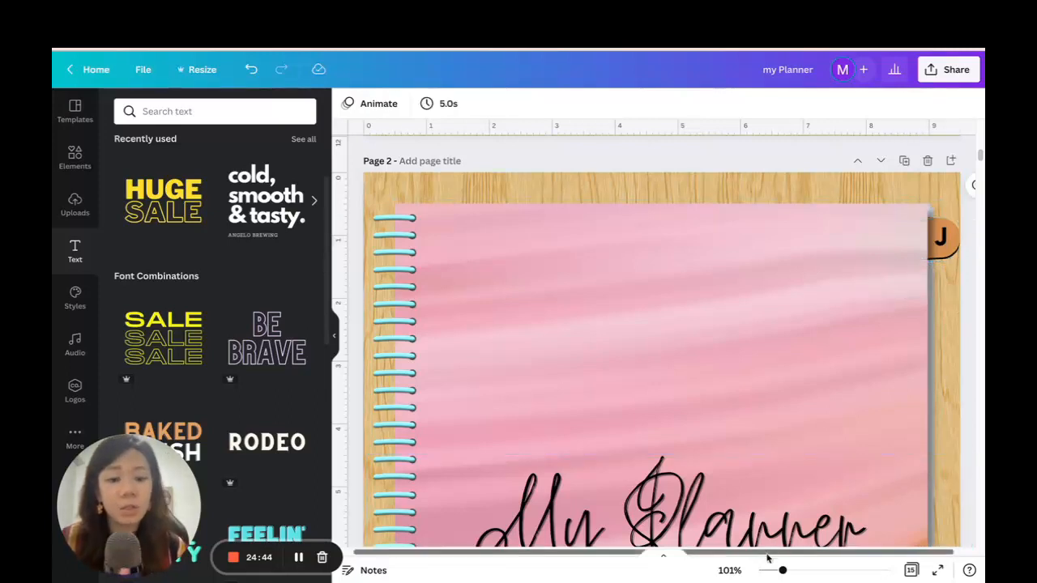
{"action": "left_click_drag", "start_coordinate": [783, 572], "coordinate": [774, 573]}
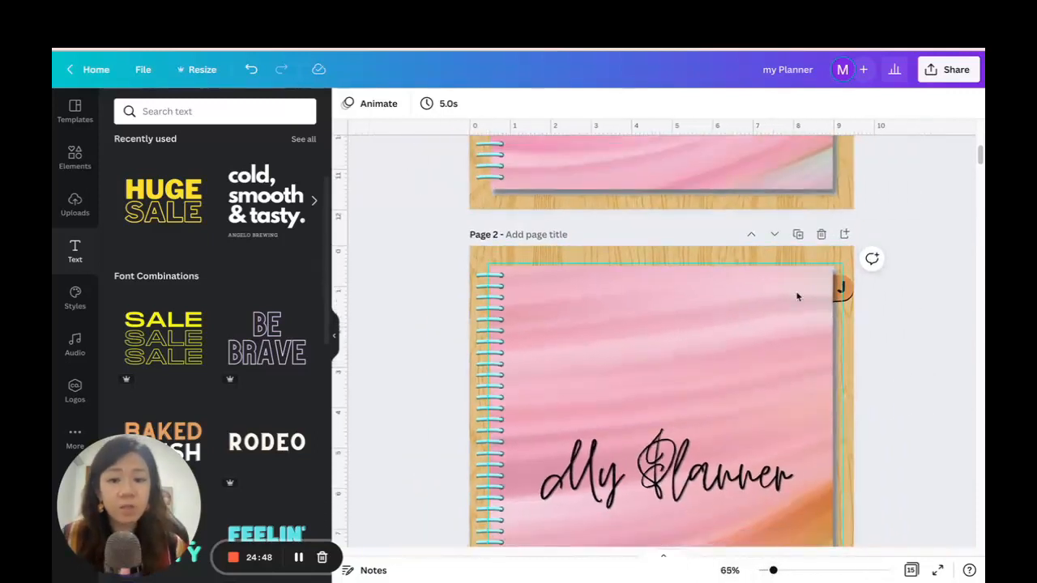
{"action": "scroll", "coordinate": [919, 320], "scroll_direction": "down", "scroll_amount": 3}
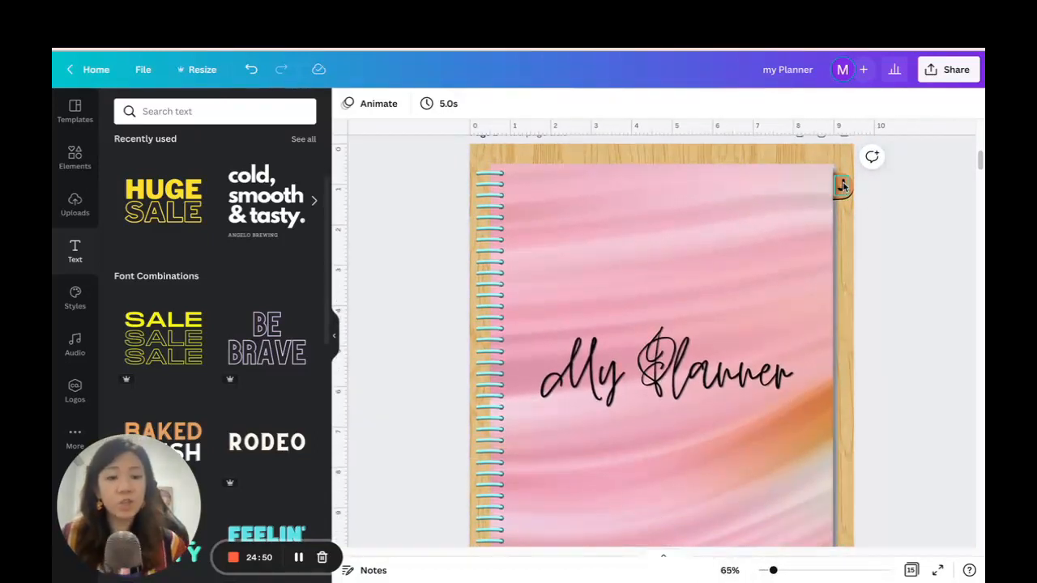
Group the orange J tab with its black shadow, duplicate the group and place the copy directly below the J tab.
{"action": "scroll", "coordinate": [882, 247], "scroll_direction": "down", "scroll_amount": 1}
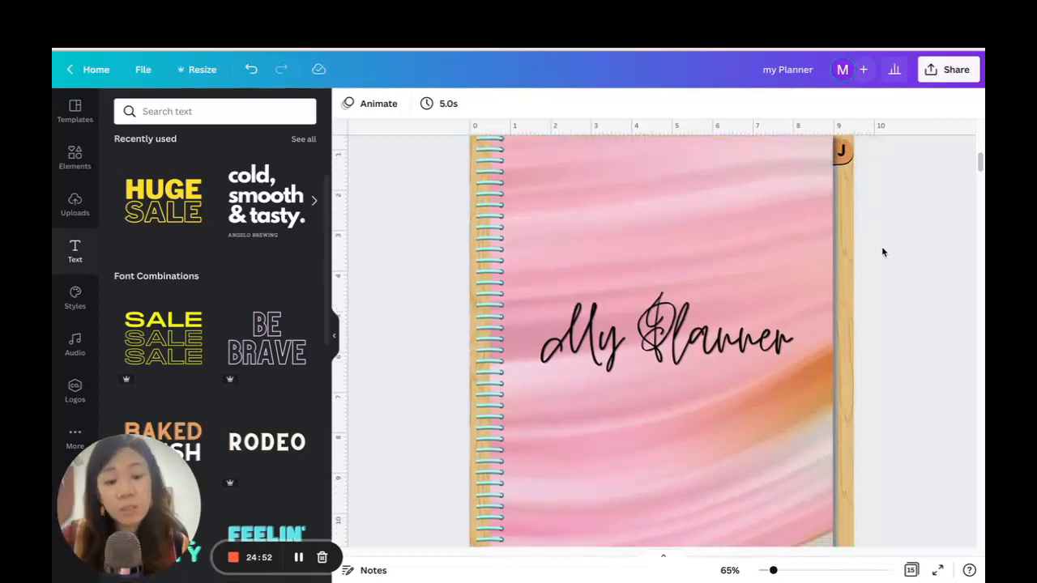
{"action": "scroll", "coordinate": [883, 253], "scroll_direction": "down", "scroll_amount": 1}
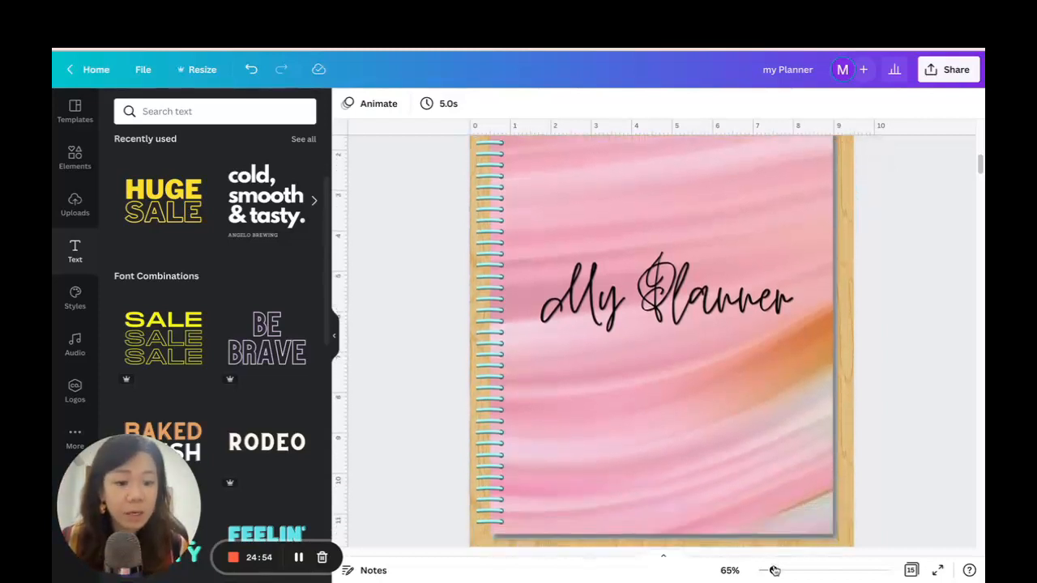
{"action": "left_click_drag", "start_coordinate": [774, 571], "coordinate": [778, 571]}
{"action": "scroll", "coordinate": [868, 347], "scroll_direction": "up", "scroll_amount": 3}
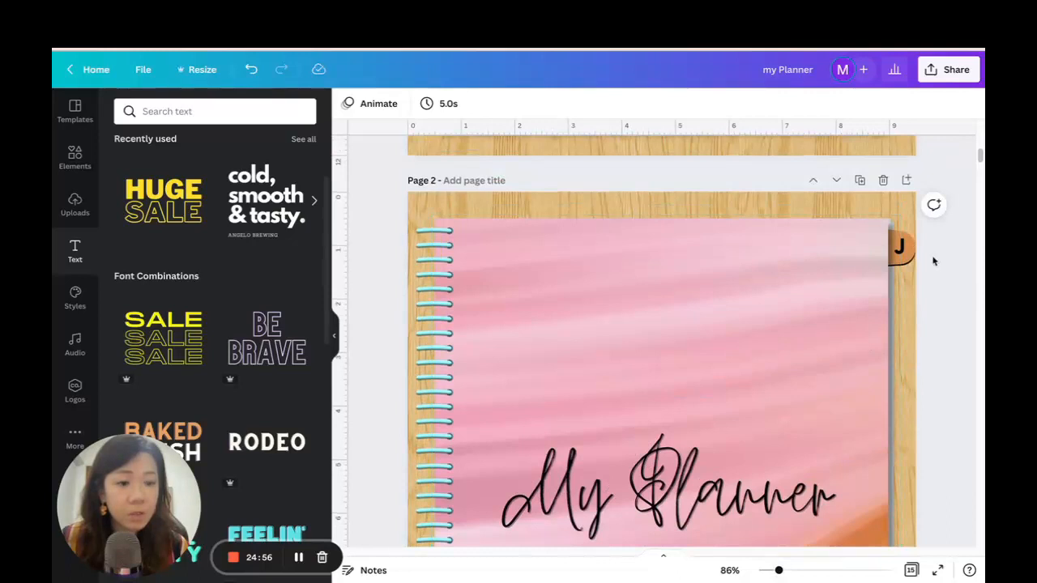
{"action": "left_click", "coordinate": [920, 262]}
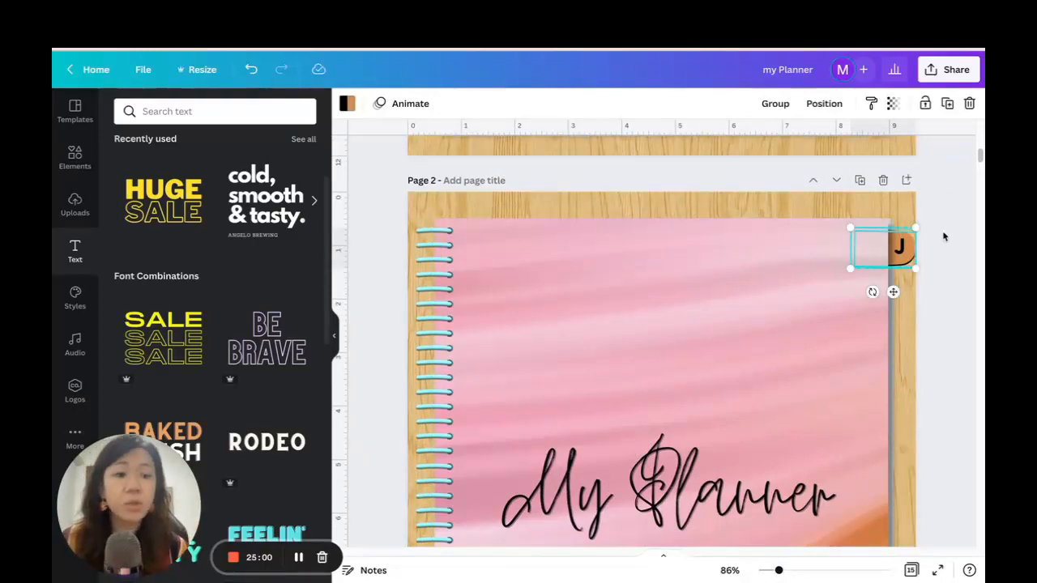
{"action": "left_click", "coordinate": [770, 103]}
{"action": "left_click", "coordinate": [947, 104]}
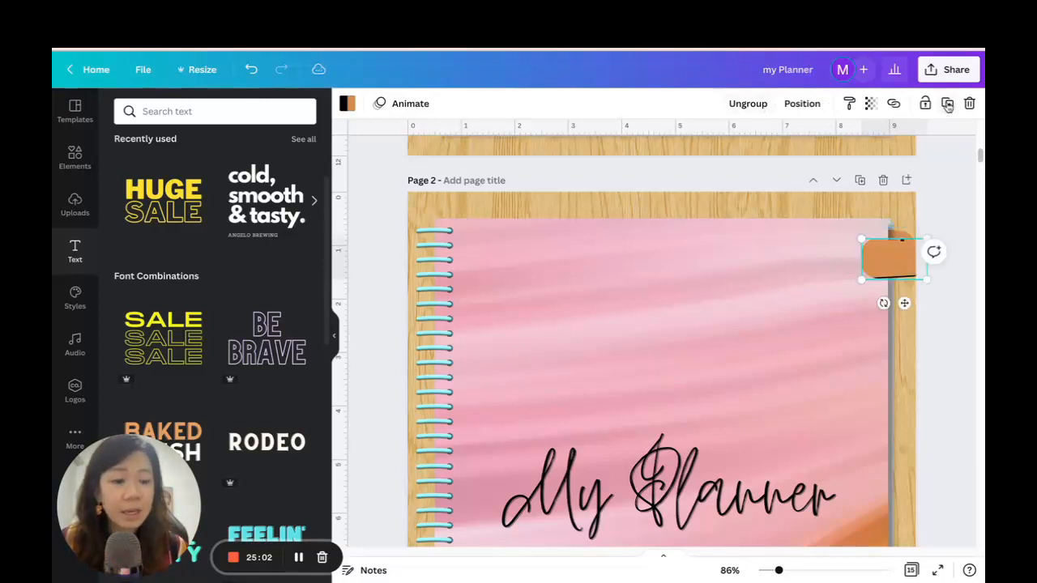
{"action": "left_click_drag", "start_coordinate": [909, 267], "coordinate": [886, 287]}
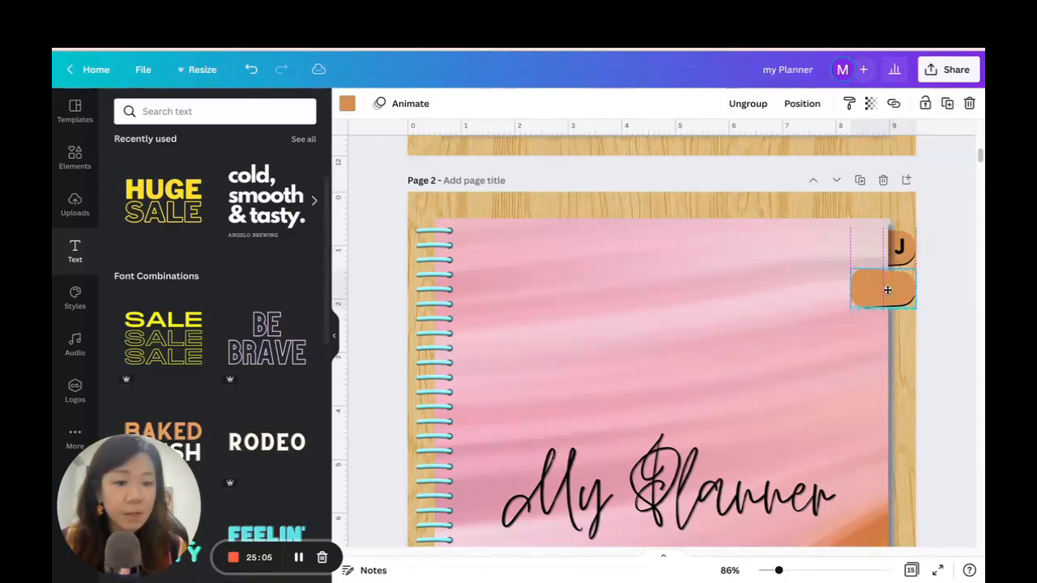
Duplicate the blank tab group repeatedly down the cover's edge until eleven blank tabs sit below the J tab.
{"action": "left_click", "coordinate": [947, 104]}
{"action": "left_click", "coordinate": [948, 103]}
{"action": "left_click", "coordinate": [947, 104]}
{"action": "left_click", "coordinate": [947, 103]}
{"action": "left_click", "coordinate": [947, 104]}
{"action": "scroll", "coordinate": [946, 224], "scroll_direction": "down", "scroll_amount": 3}
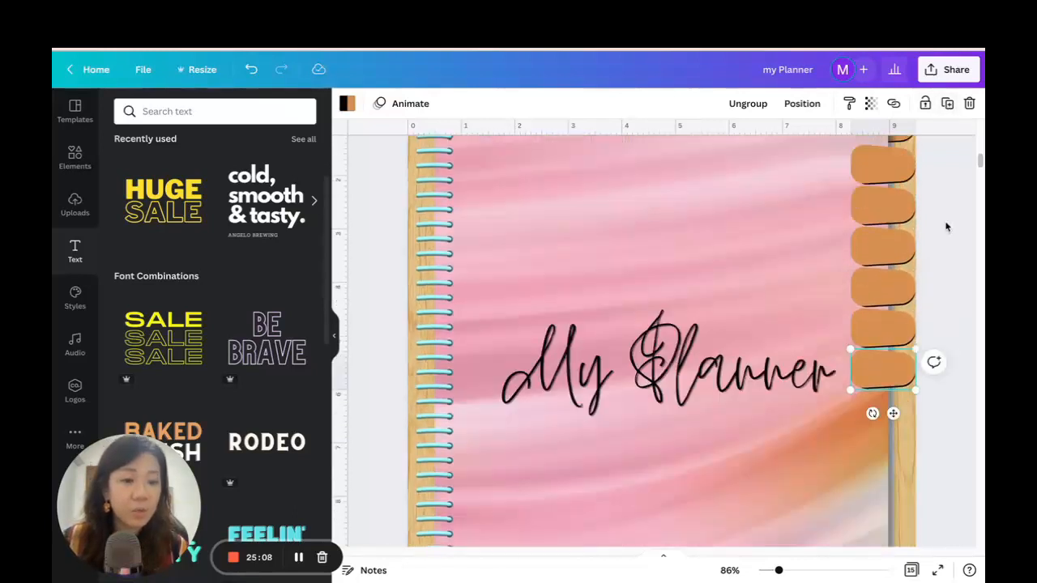
{"action": "scroll", "coordinate": [947, 224], "scroll_direction": "up", "scroll_amount": 2}
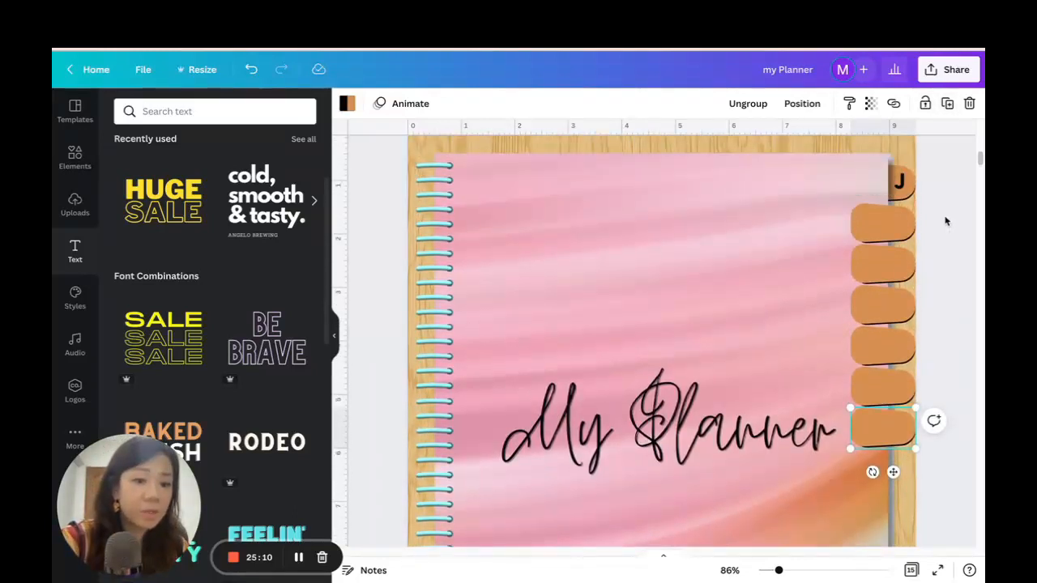
{"action": "left_click", "coordinate": [948, 104]}
{"action": "left_click", "coordinate": [947, 103]}
{"action": "left_click", "coordinate": [947, 104]}
{"action": "left_click", "coordinate": [947, 104]}
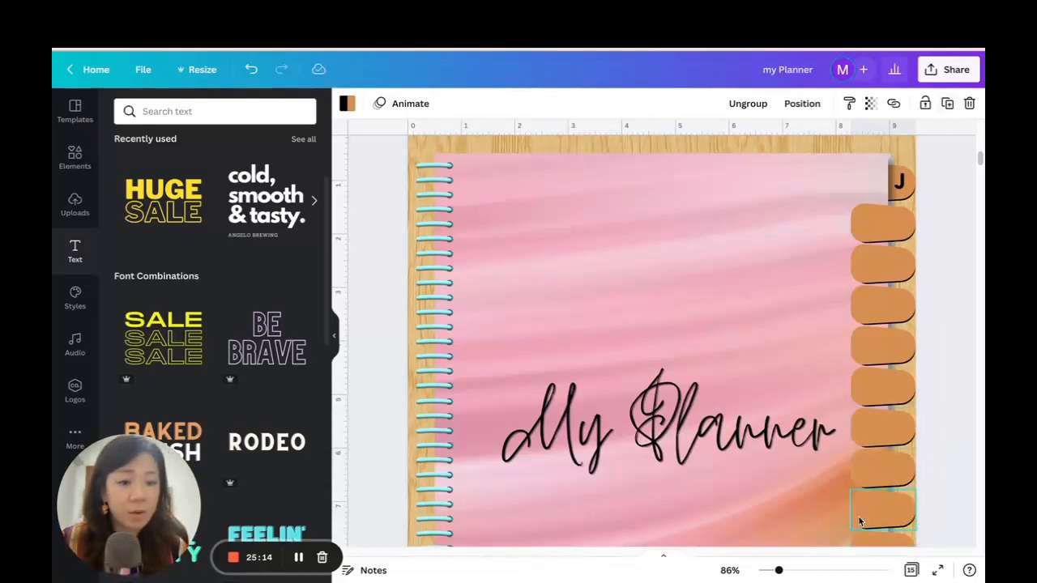
{"action": "left_click_drag", "start_coordinate": [780, 571], "coordinate": [769, 571]}
{"action": "left_click", "coordinate": [843, 398]}
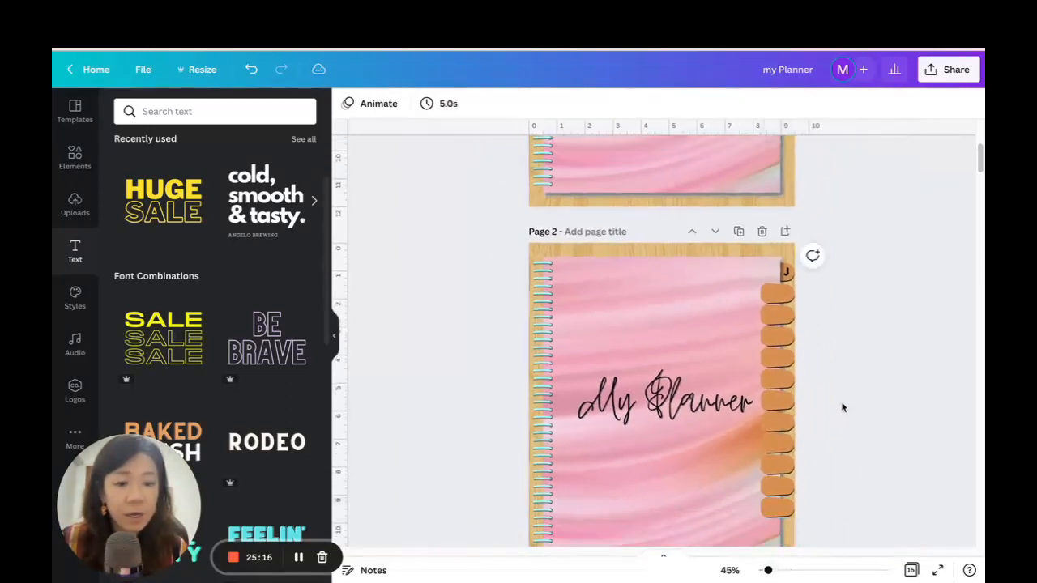
{"action": "scroll", "coordinate": [843, 398], "scroll_direction": "down", "scroll_amount": 2}
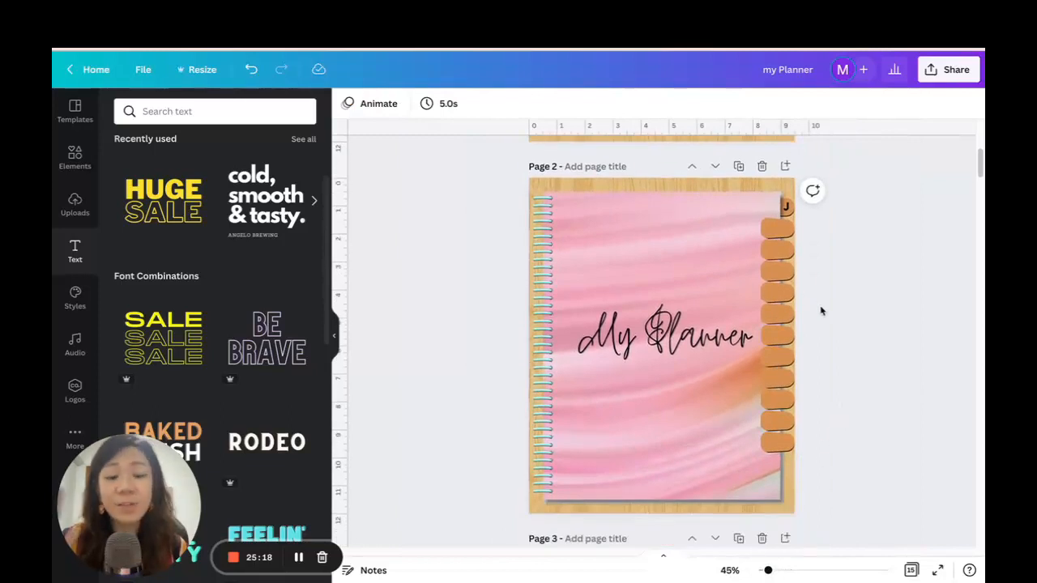
{"action": "left_click_drag", "start_coordinate": [841, 466], "coordinate": [784, 215]}
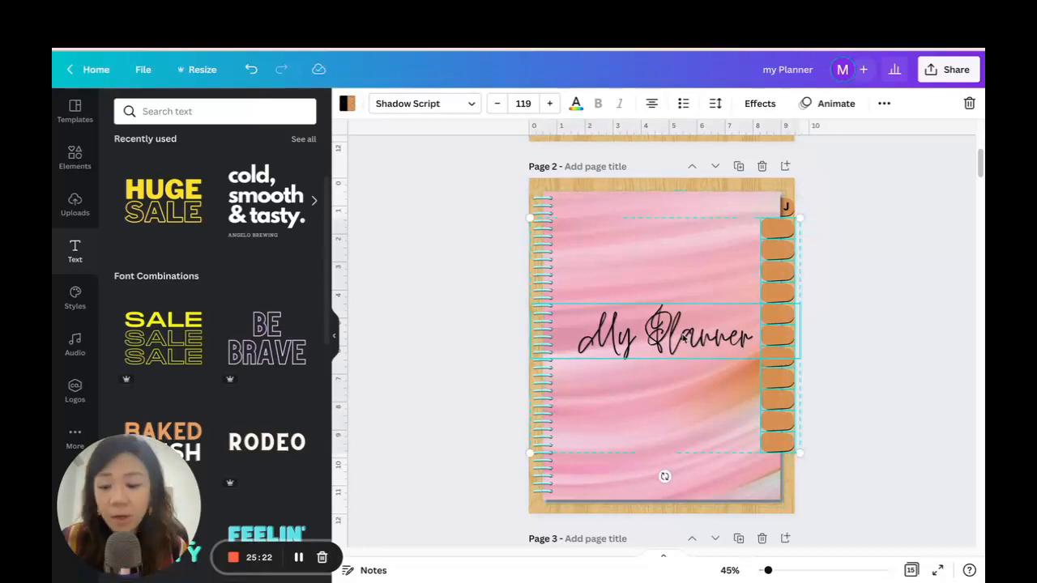
{"action": "left_click", "coordinate": [655, 337], "text": "shift"}
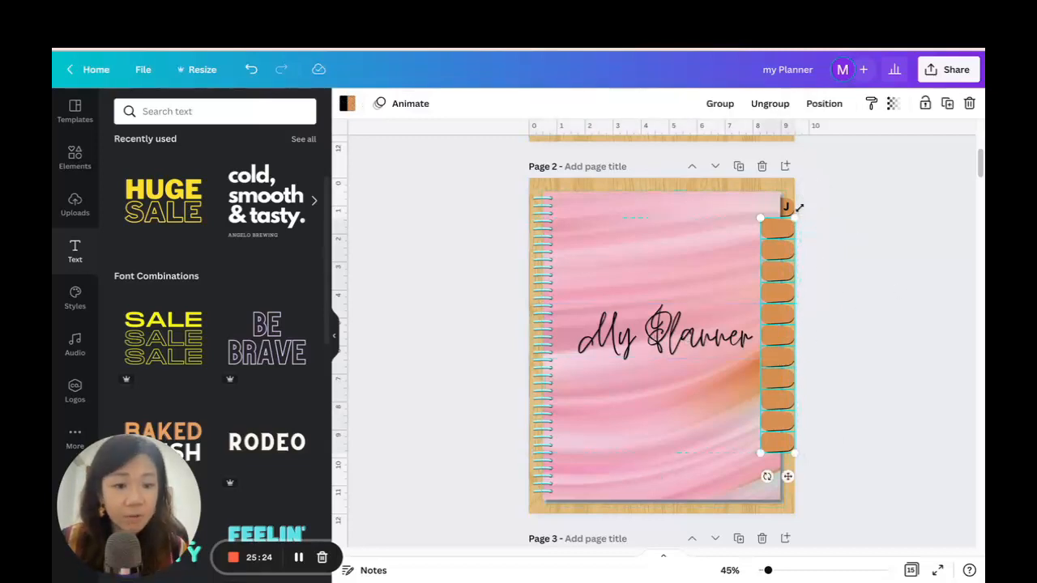
{"action": "left_click_drag", "start_coordinate": [769, 572], "coordinate": [776, 571]}
{"action": "scroll", "coordinate": [917, 287], "scroll_direction": "up", "scroll_amount": 2}
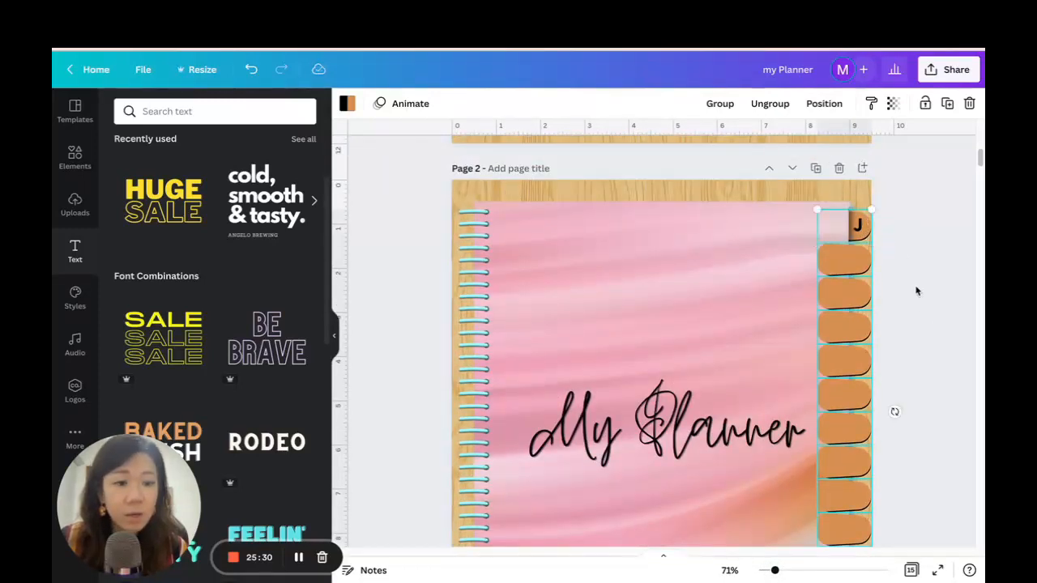
{"action": "scroll", "coordinate": [917, 289], "scroll_direction": "down", "scroll_amount": 4}
{"action": "left_click", "coordinate": [929, 359]}
Move the lowest blank tab straight down to just above the cover's bottom corner, leaving a gap below the other tabs.
{"action": "left_click_drag", "start_coordinate": [864, 391], "coordinate": [859, 452]}
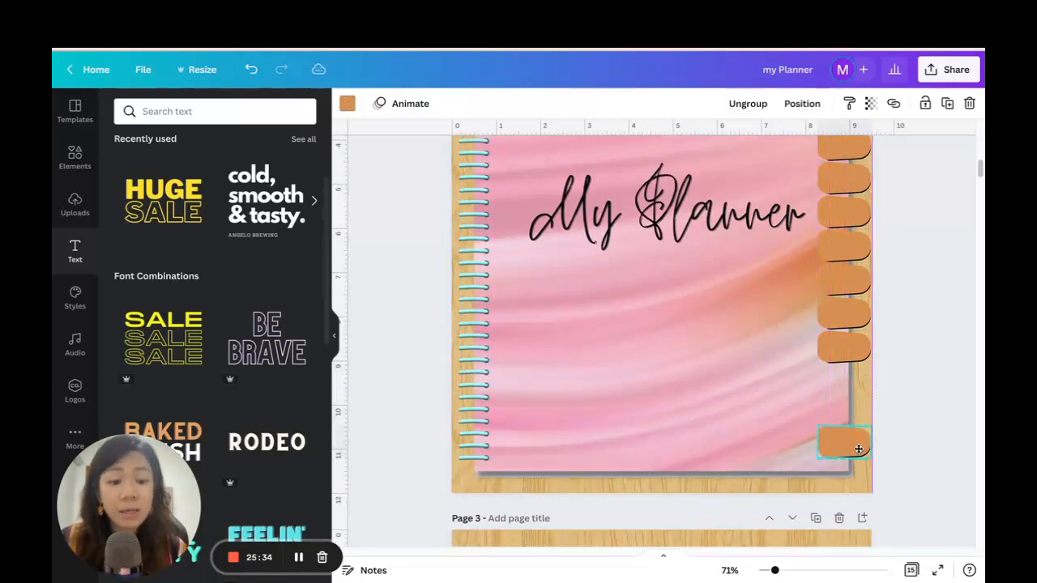
{"action": "left_click", "coordinate": [897, 423]}
{"action": "left_click_drag", "start_coordinate": [778, 571], "coordinate": [769, 572]}
{"action": "scroll", "coordinate": [884, 395], "scroll_direction": "up", "scroll_amount": 1}
{"action": "scroll", "coordinate": [883, 395], "scroll_direction": "up", "scroll_amount": 1}
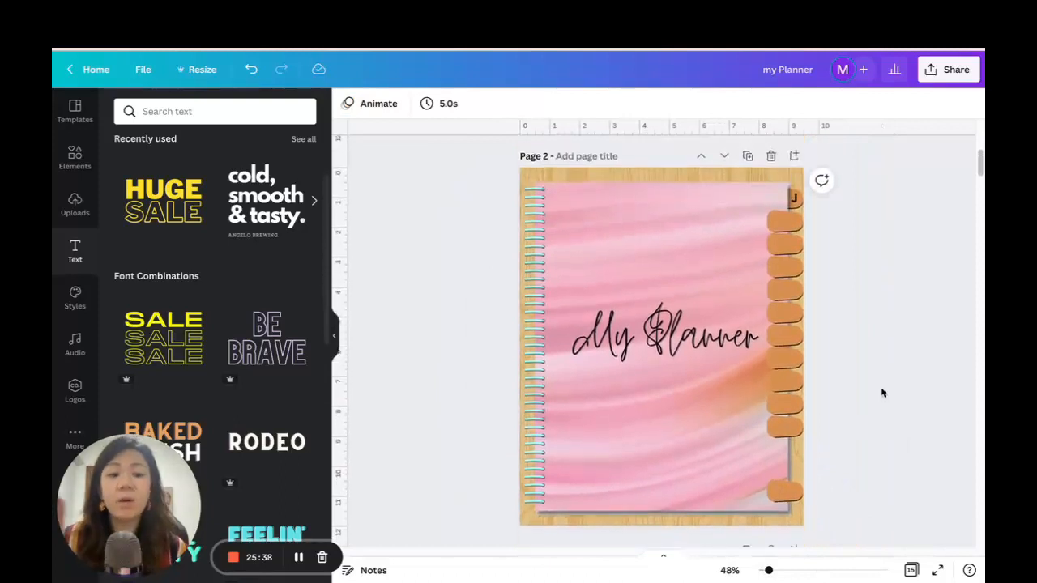
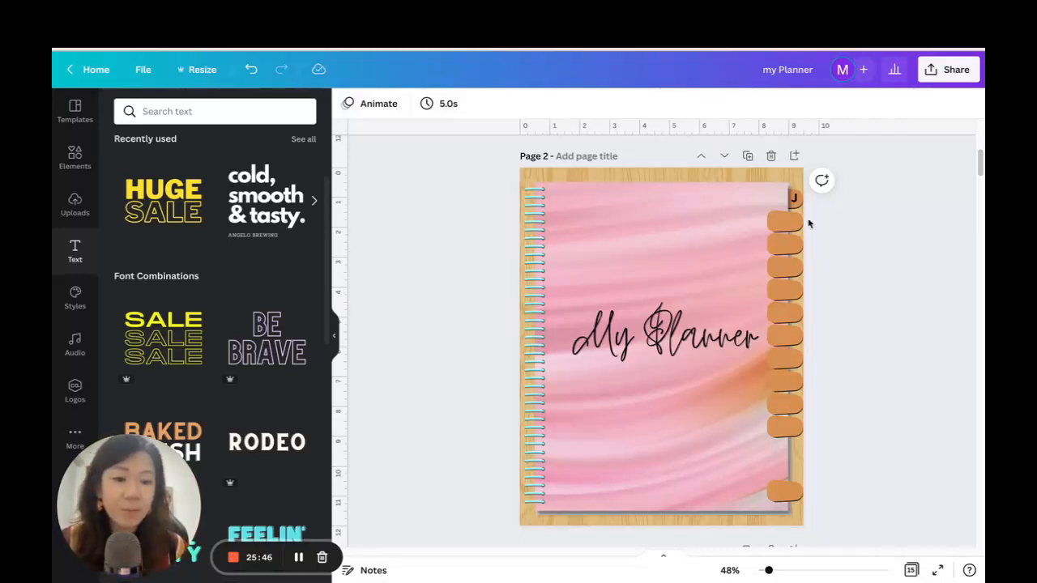
{"action": "left_click_drag", "start_coordinate": [823, 508], "coordinate": [817, 232]}
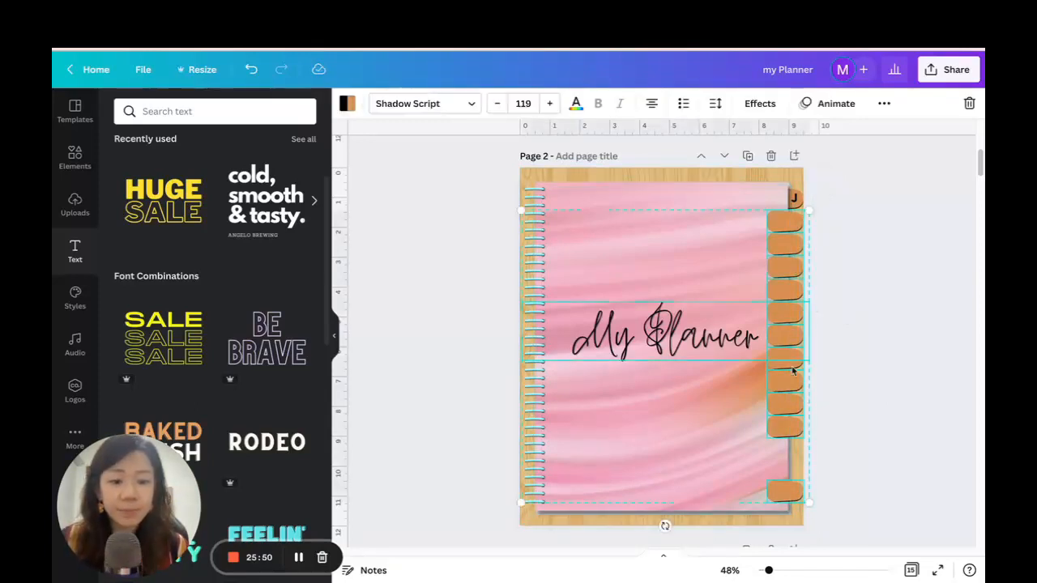
{"action": "left_click", "coordinate": [694, 357], "text": "shift"}
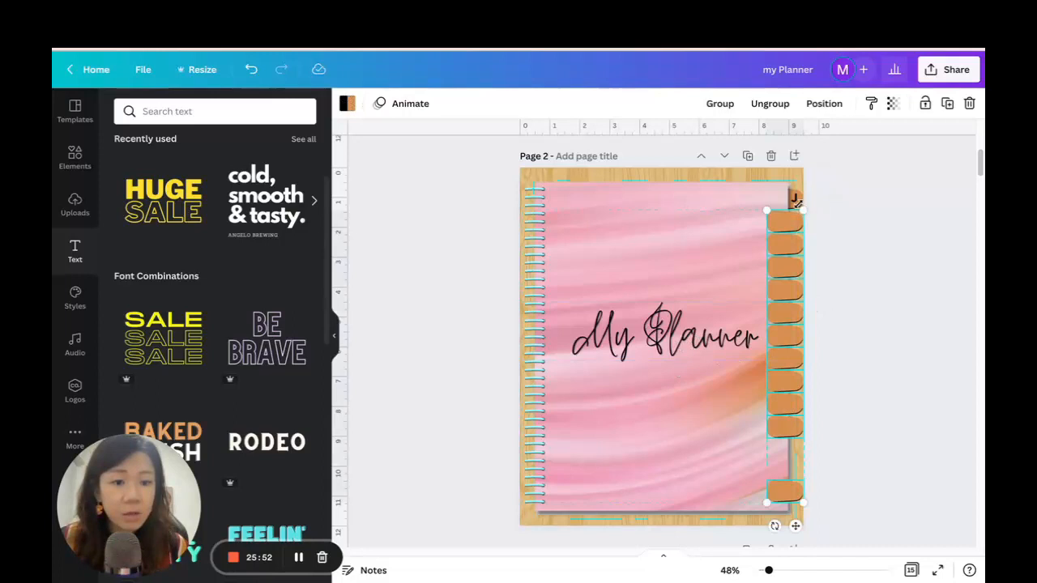
{"action": "left_click", "coordinate": [824, 189]}
Select the J tab and all eleven blank tabs below it and space them evenly in the vertical direction.
{"action": "left_click", "coordinate": [798, 205]}
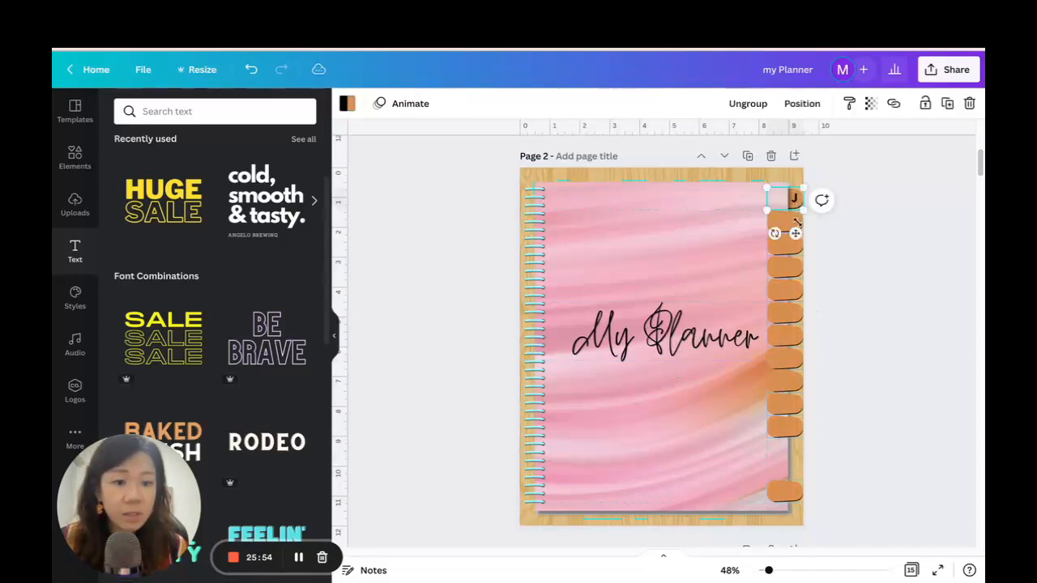
{"action": "left_click", "coordinate": [786, 221], "text": "shift"}
{"action": "left_click", "coordinate": [786, 244], "text": "shift"}
{"action": "left_click", "coordinate": [786, 266], "text": "shift"}
{"action": "left_click", "coordinate": [791, 290], "text": "shift"}
{"action": "left_click", "coordinate": [786, 313], "text": "shift"}
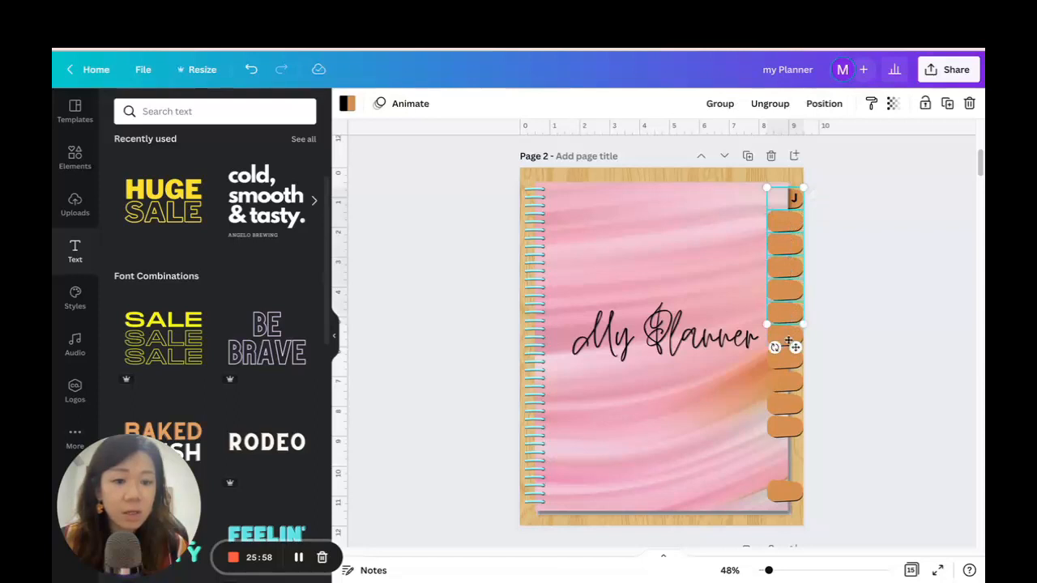
{"action": "left_click", "coordinate": [779, 335], "text": "shift"}
{"action": "left_click", "coordinate": [786, 361], "text": "shift"}
{"action": "left_click", "coordinate": [786, 382], "text": "shift"}
{"action": "left_click", "coordinate": [785, 403], "text": "shift"}
{"action": "left_click", "coordinate": [779, 427], "text": "shift"}
{"action": "left_click", "coordinate": [785, 493], "text": "shift"}
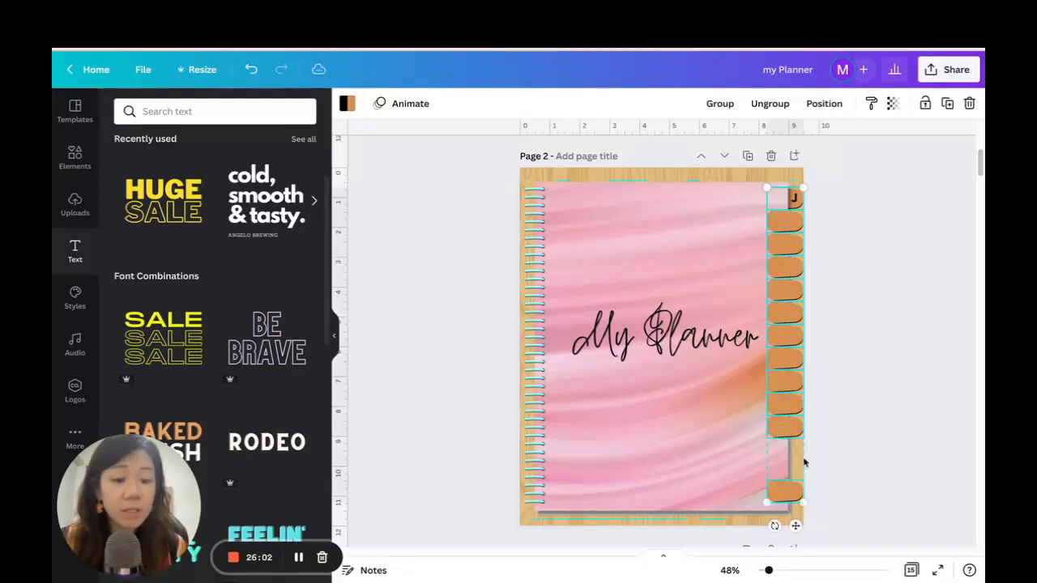
{"action": "left_click", "coordinate": [830, 105]}
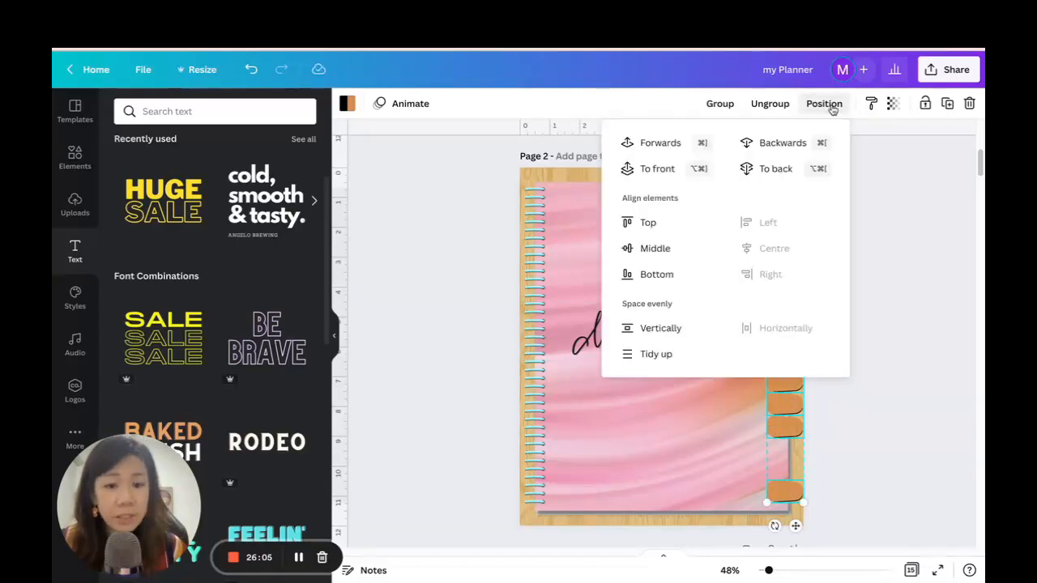
{"action": "left_click", "coordinate": [656, 332]}
{"action": "left_click", "coordinate": [897, 448]}
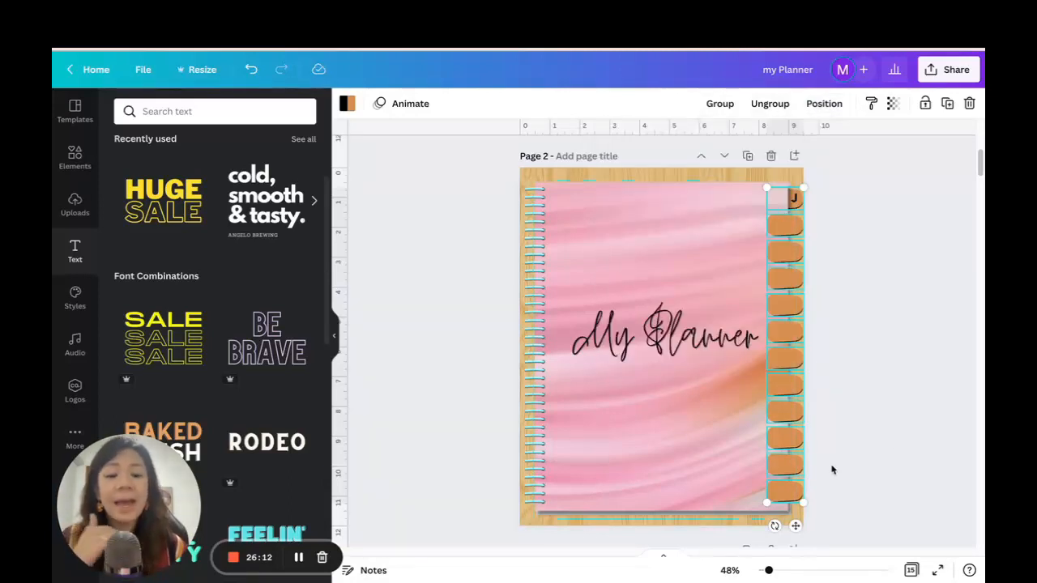
{"action": "left_click", "coordinate": [845, 289]}
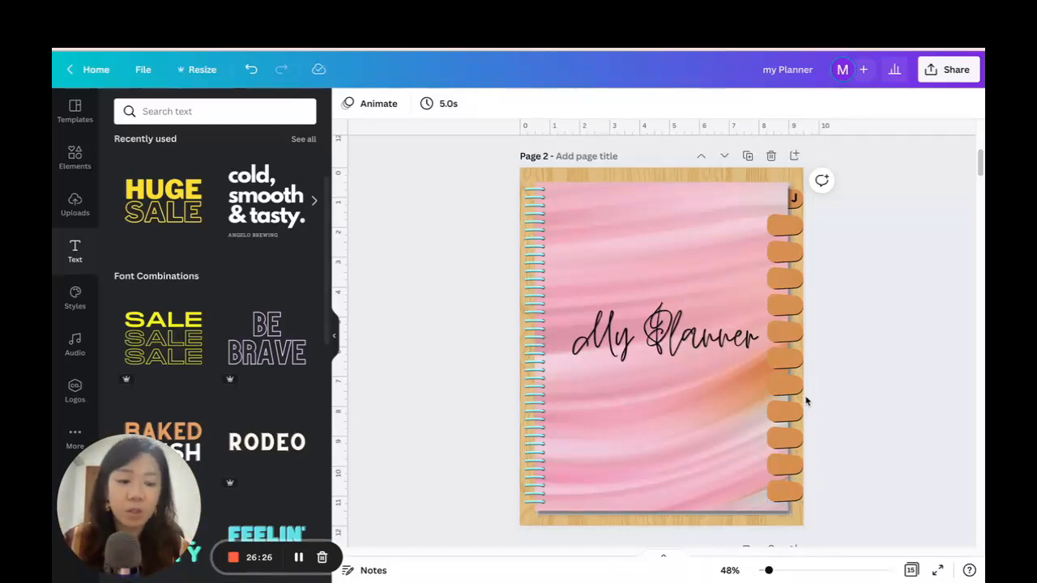
{"action": "left_click_drag", "start_coordinate": [832, 519], "coordinate": [837, 241]}
{"action": "left_click_drag", "start_coordinate": [835, 501], "coordinate": [802, 217]}
{"action": "left_click", "coordinate": [850, 290]}
{"action": "left_click", "coordinate": [614, 342]}
{"action": "left_click", "coordinate": [895, 290]}
{"action": "left_click_drag", "start_coordinate": [830, 500], "coordinate": [783, 238]}
{"action": "left_click", "coordinate": [863, 263]}
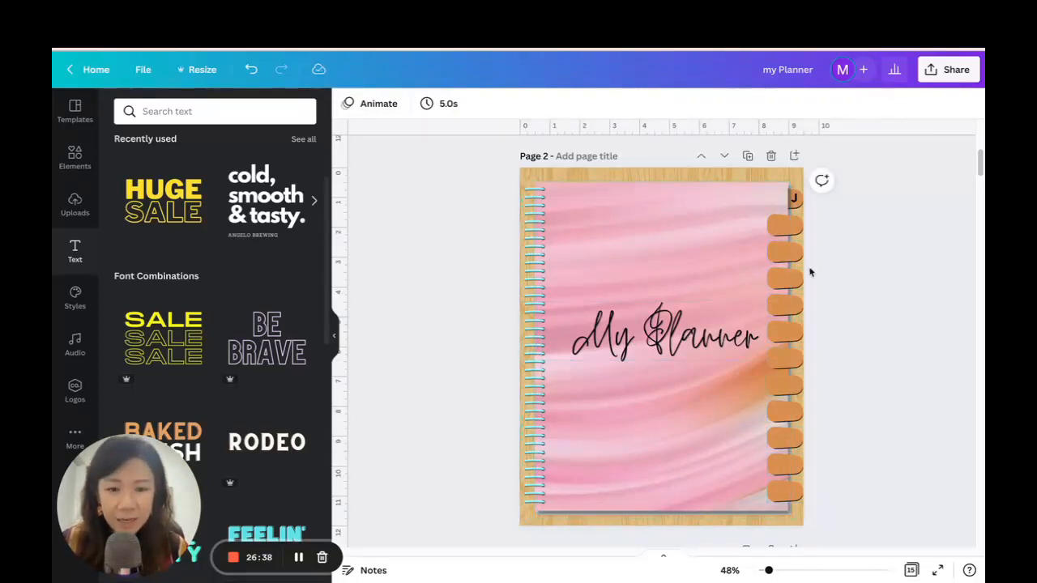
Lock the marble cover, its shadow, the spiral rings and the My Planner title in place together.
{"action": "left_click_drag", "start_coordinate": [423, 175], "coordinate": [598, 536]}
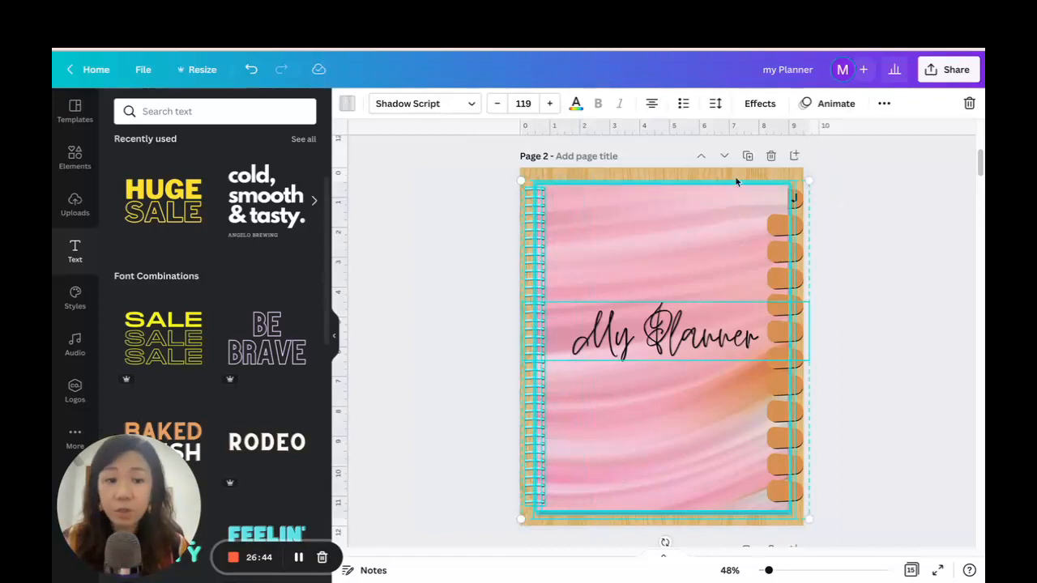
{"action": "left_click_drag", "start_coordinate": [439, 167], "coordinate": [669, 546]}
{"action": "left_click", "coordinate": [884, 103]}
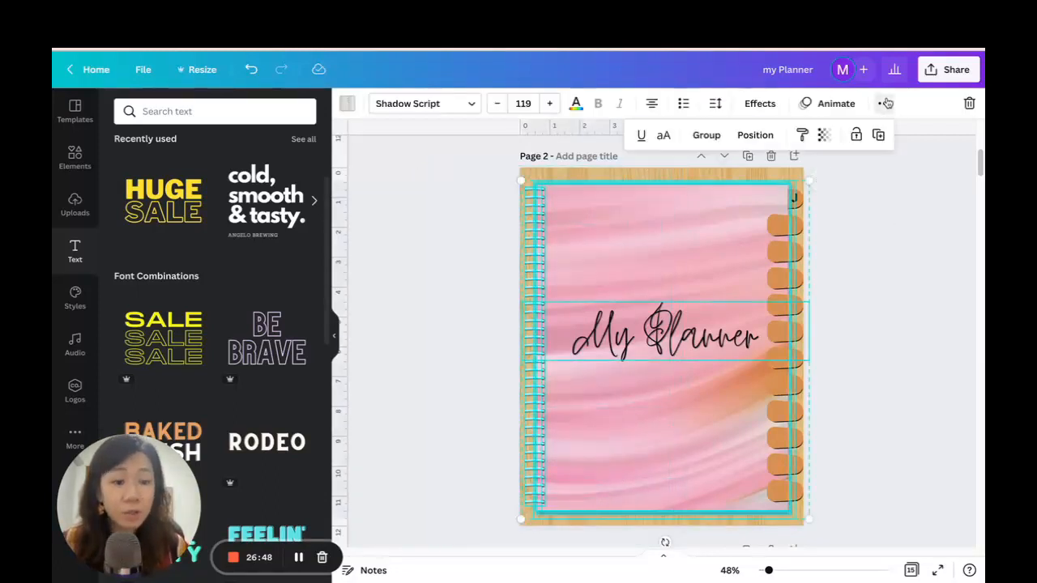
{"action": "left_click", "coordinate": [859, 135]}
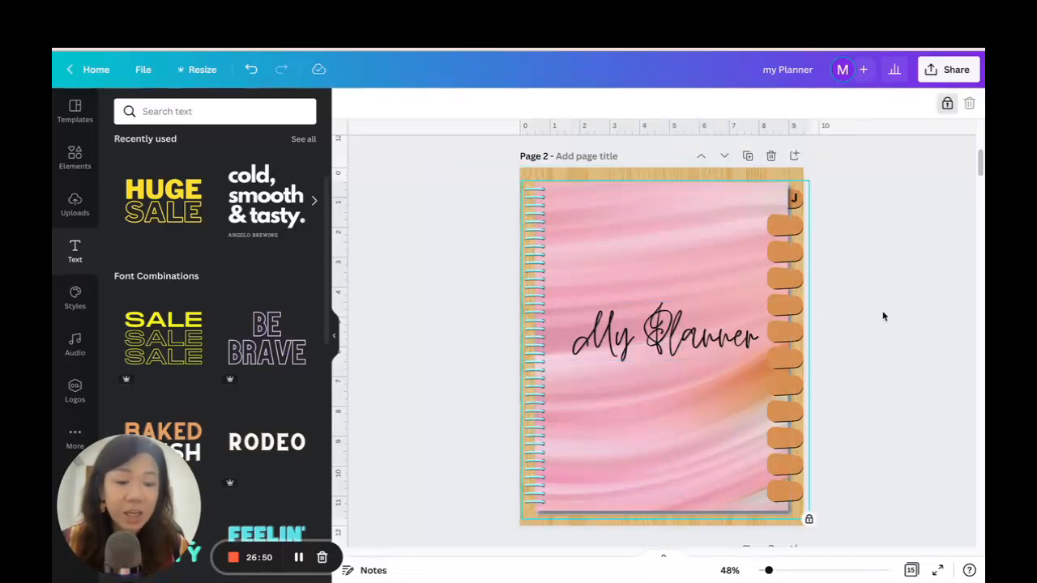
Send the eleven blank tabs backwards so they tuck behind the cover's edge like the J tab.
{"action": "left_click_drag", "start_coordinate": [836, 516], "coordinate": [793, 212]}
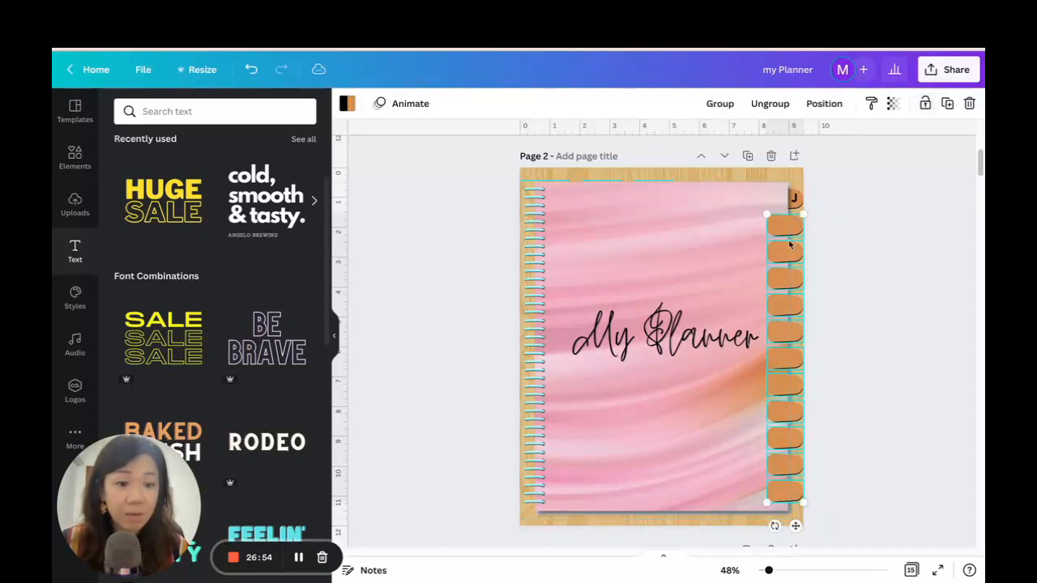
{"action": "left_click", "coordinate": [824, 103]}
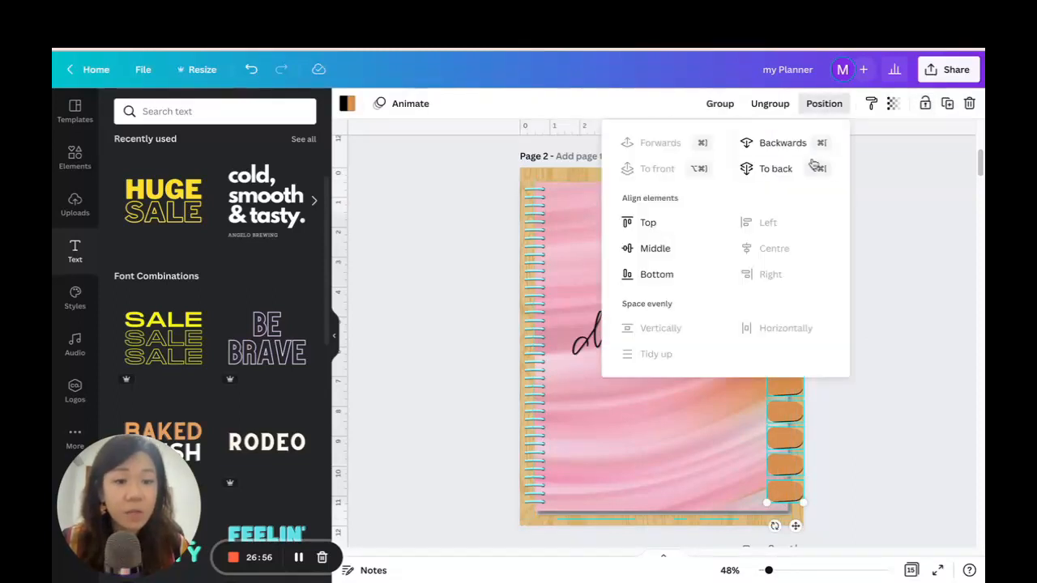
{"action": "left_click", "coordinate": [765, 144]}
{"action": "left_click", "coordinate": [669, 146]}
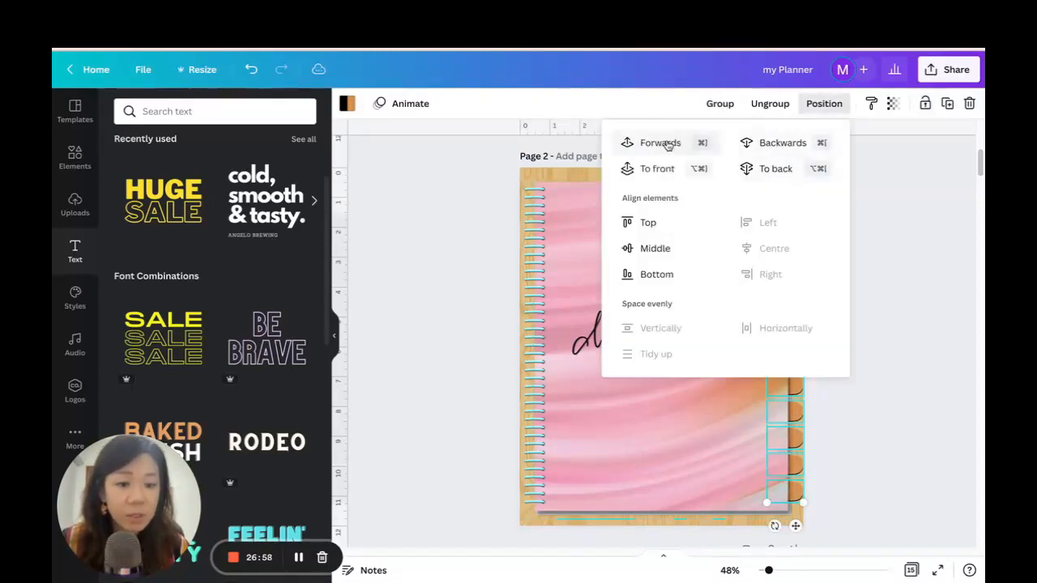
{"action": "left_click", "coordinate": [670, 145]}
{"action": "left_click", "coordinate": [770, 145]}
{"action": "left_click", "coordinate": [878, 296]}
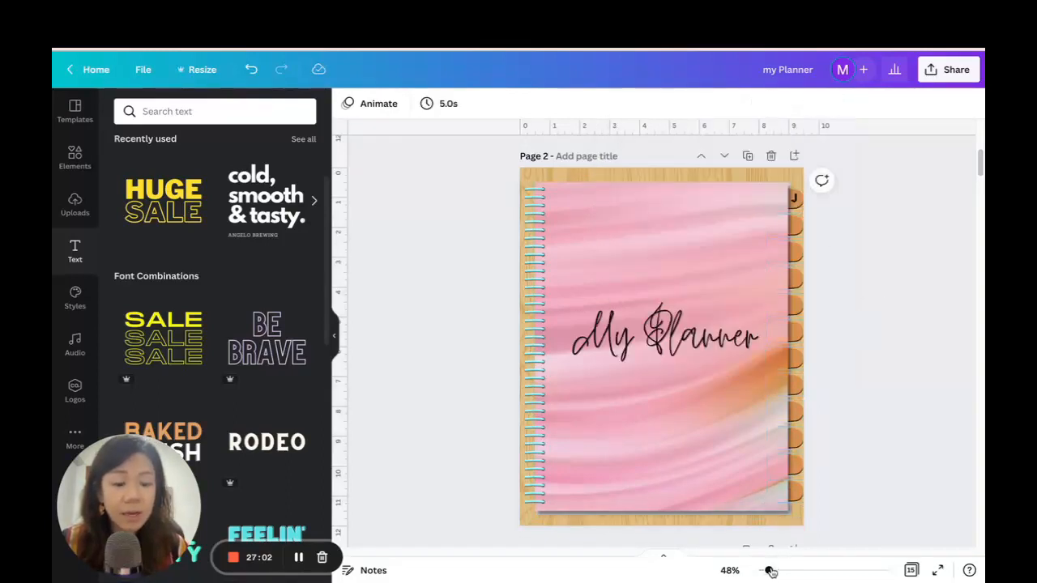
Duplicate the J letter, place the copy on the second tab and change its text to F.
{"action": "left_click_drag", "start_coordinate": [769, 572], "coordinate": [776, 572]}
{"action": "scroll", "coordinate": [938, 317], "scroll_direction": "up", "scroll_amount": 3}
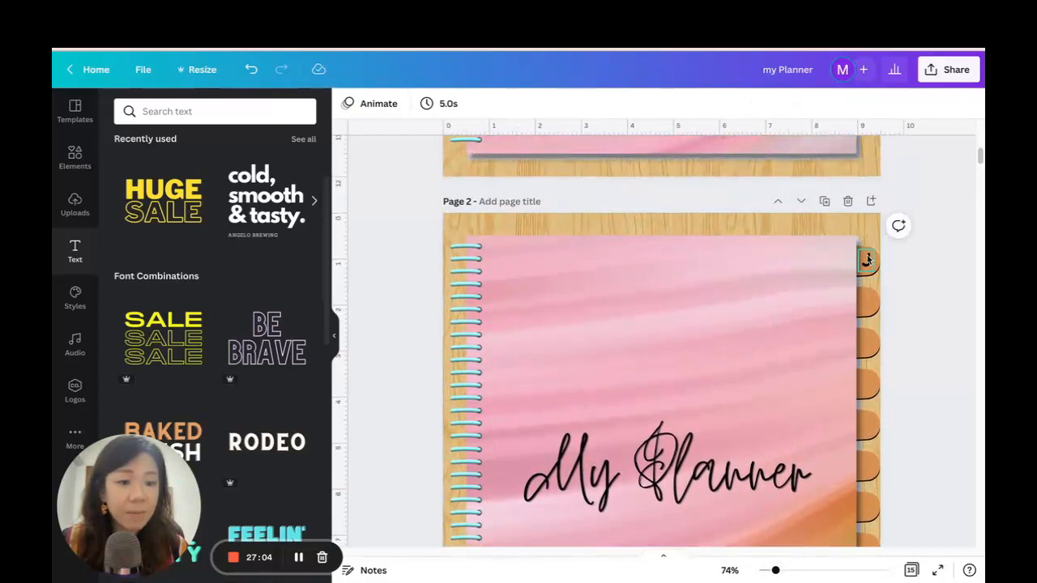
{"action": "left_click", "coordinate": [868, 259]}
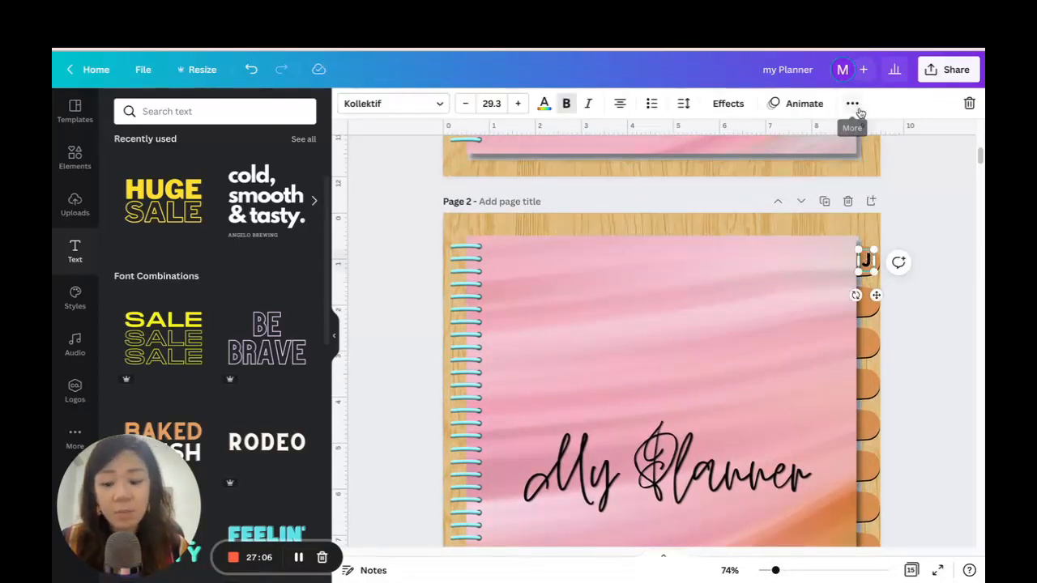
{"action": "key", "text": "ctrl+d"}
{"action": "left_click_drag", "start_coordinate": [888, 305], "coordinate": [877, 335]}
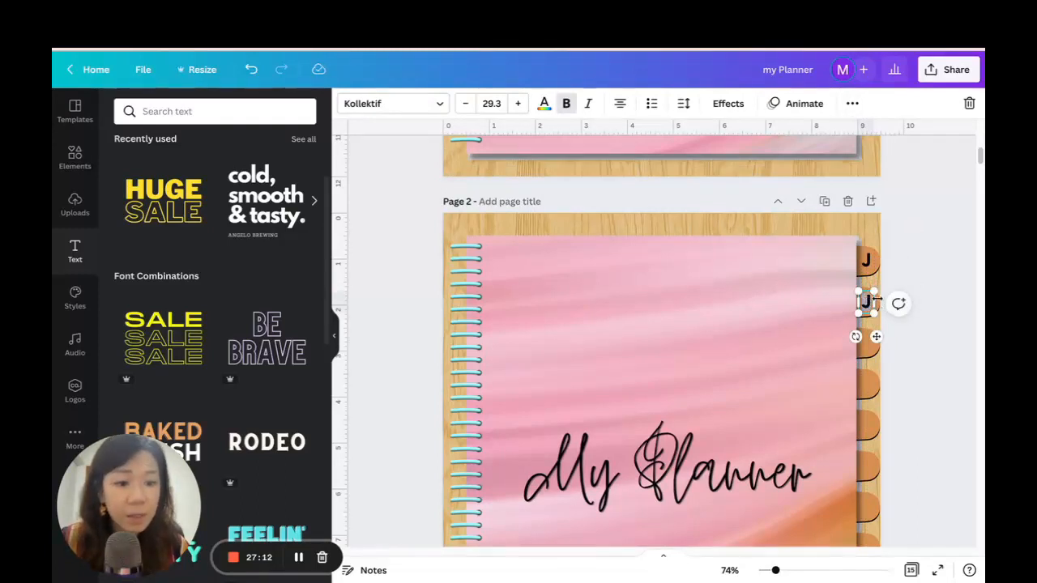
{"action": "type", "text": "D"}
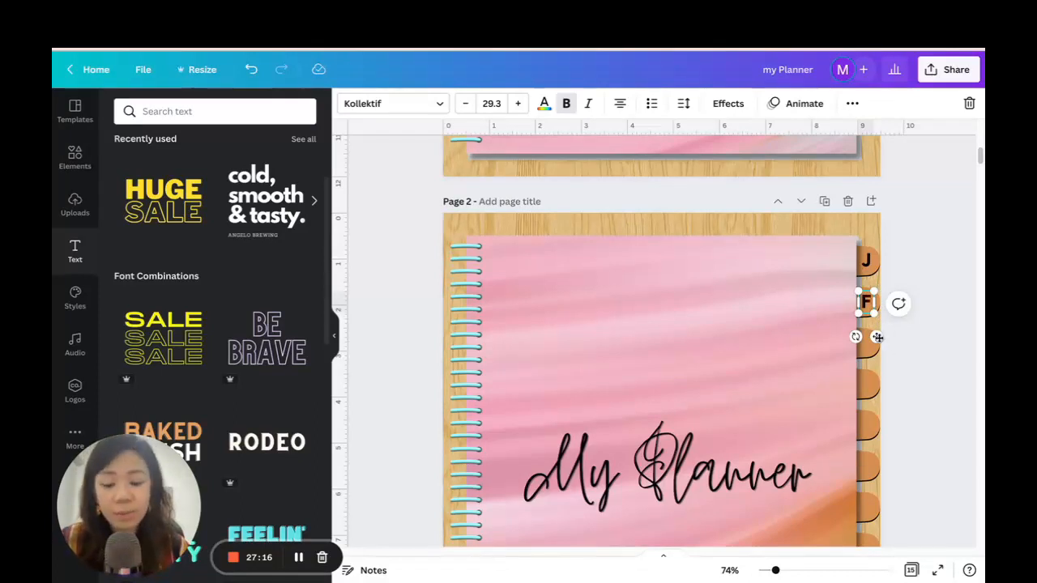
Duplicate the F letter, place the copy on the third tab and change its text to M.
{"action": "key", "text": "ctrl+d"}
{"action": "left_click", "coordinate": [858, 151]}
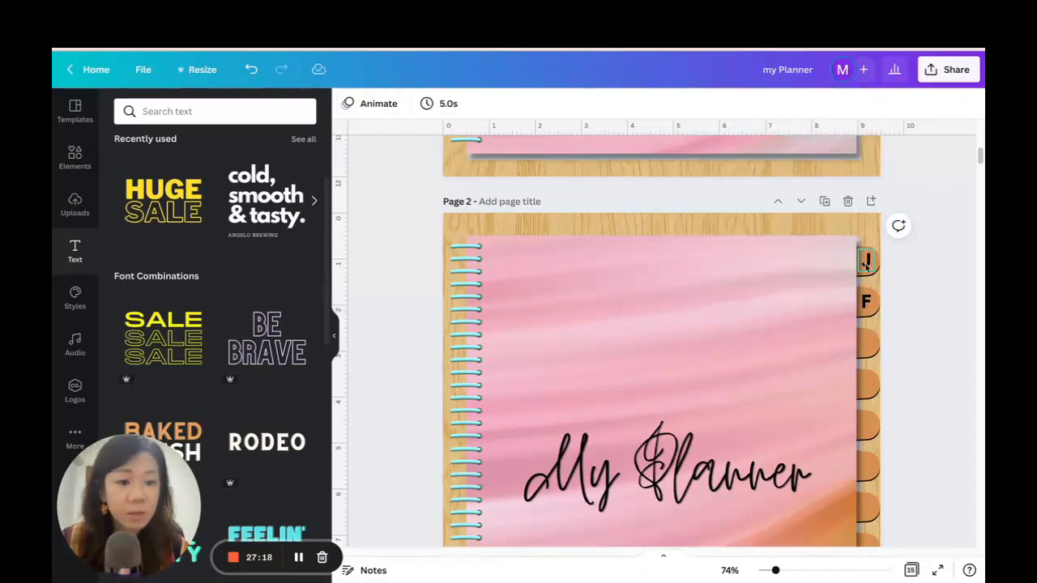
{"action": "left_click", "coordinate": [866, 303]}
{"action": "left_click", "coordinate": [855, 105]}
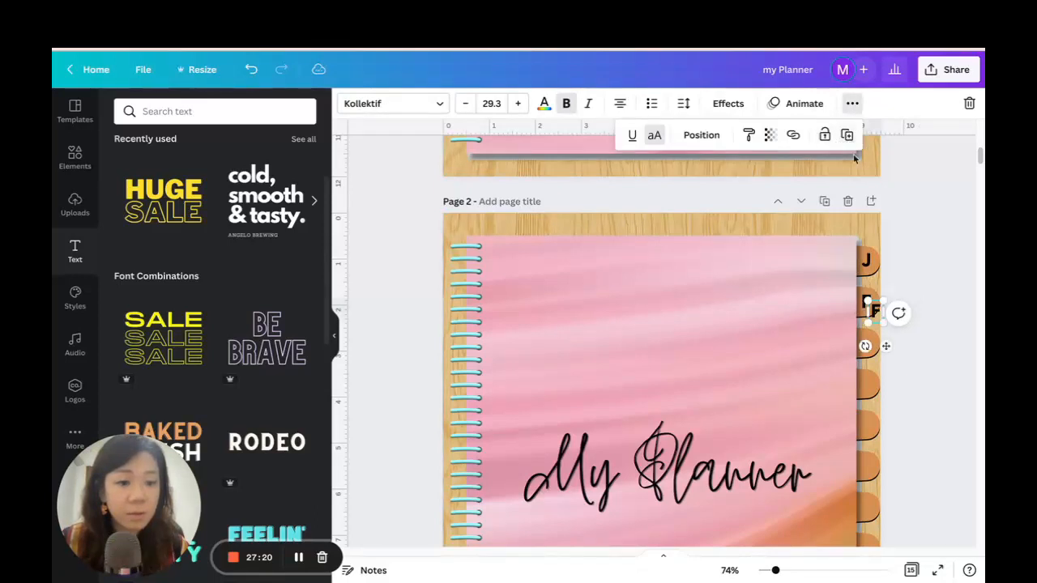
{"action": "left_click_drag", "start_coordinate": [887, 351], "coordinate": [879, 380]}
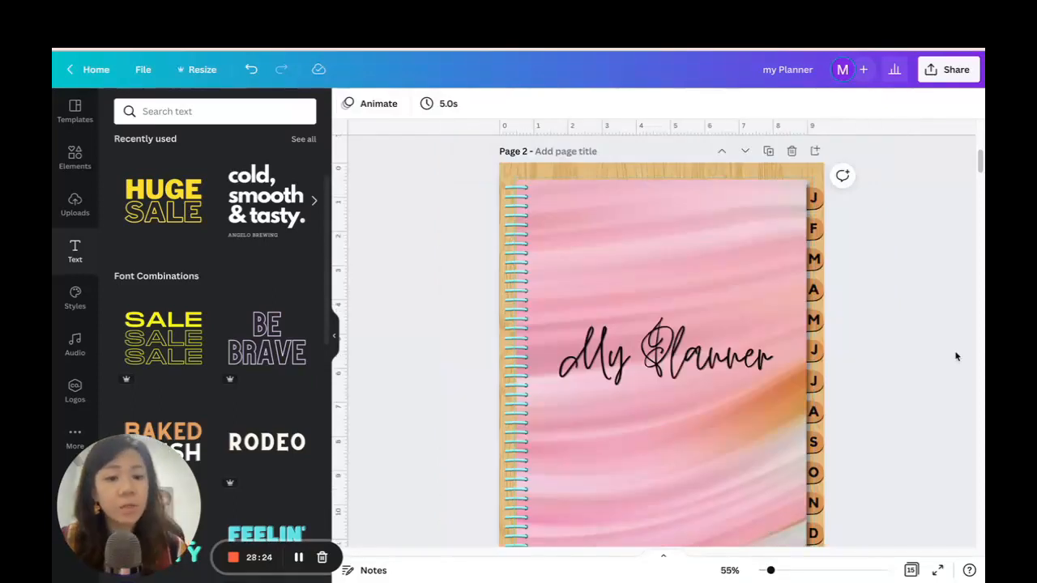
Review the lettered month tabs along the cover's edge and compare the cover with the page below it.
{"action": "scroll", "coordinate": [912, 329], "scroll_direction": "down", "scroll_amount": 1}
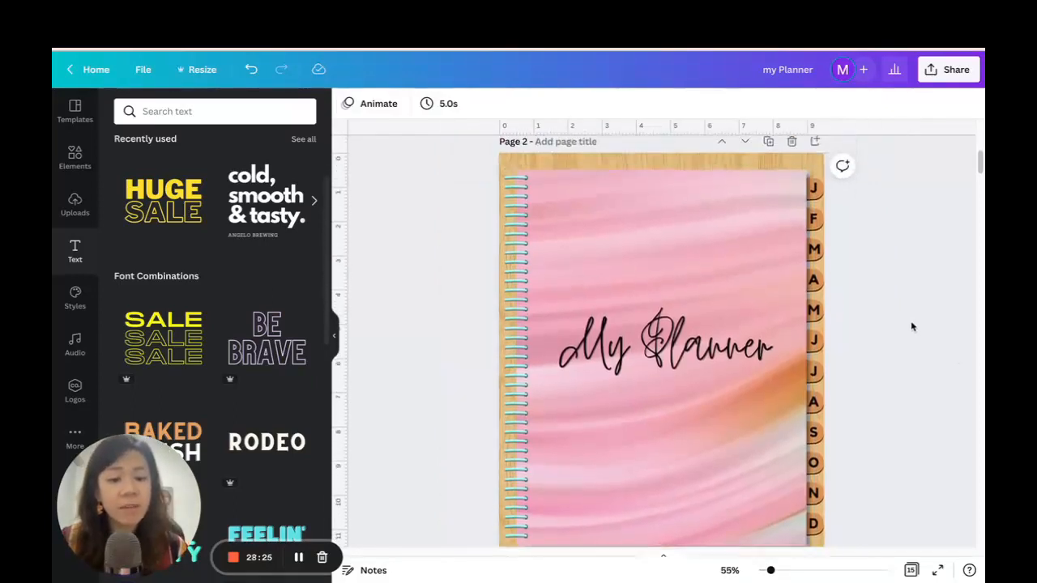
{"action": "scroll", "coordinate": [913, 312], "scroll_direction": "up", "scroll_amount": 1}
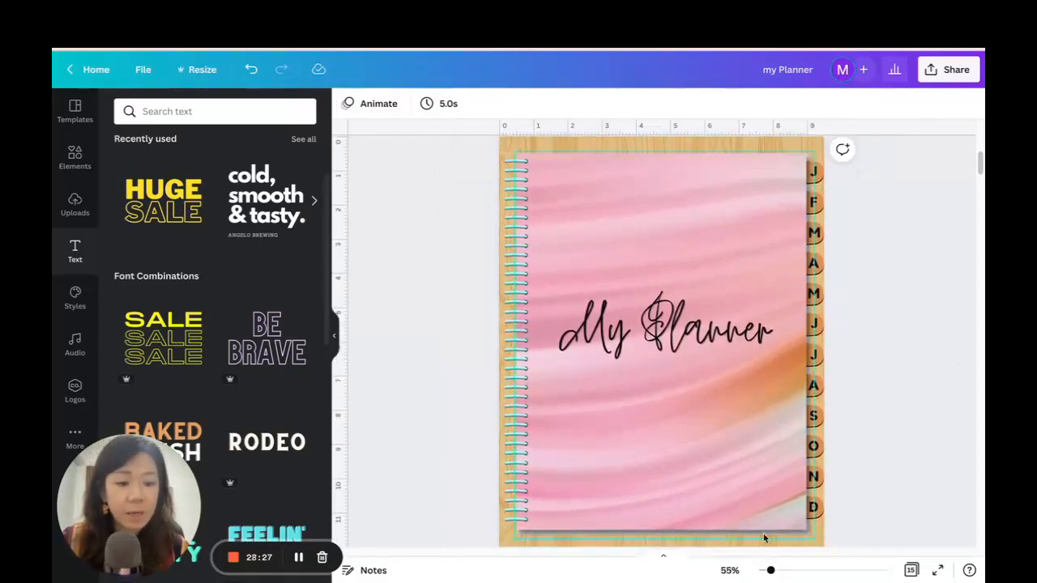
{"action": "left_click_drag", "start_coordinate": [771, 570], "coordinate": [767, 571]}
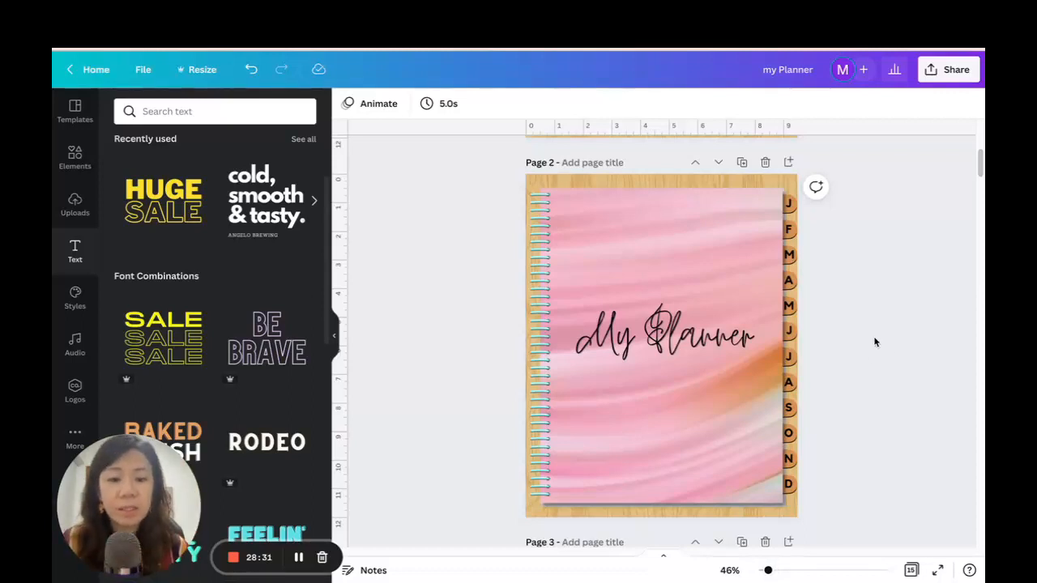
{"action": "scroll", "coordinate": [871, 328], "scroll_direction": "down", "scroll_amount": 1}
{"action": "scroll", "coordinate": [872, 322], "scroll_direction": "up", "scroll_amount": 3}
{"action": "scroll", "coordinate": [849, 307], "scroll_direction": "down", "scroll_amount": 2}
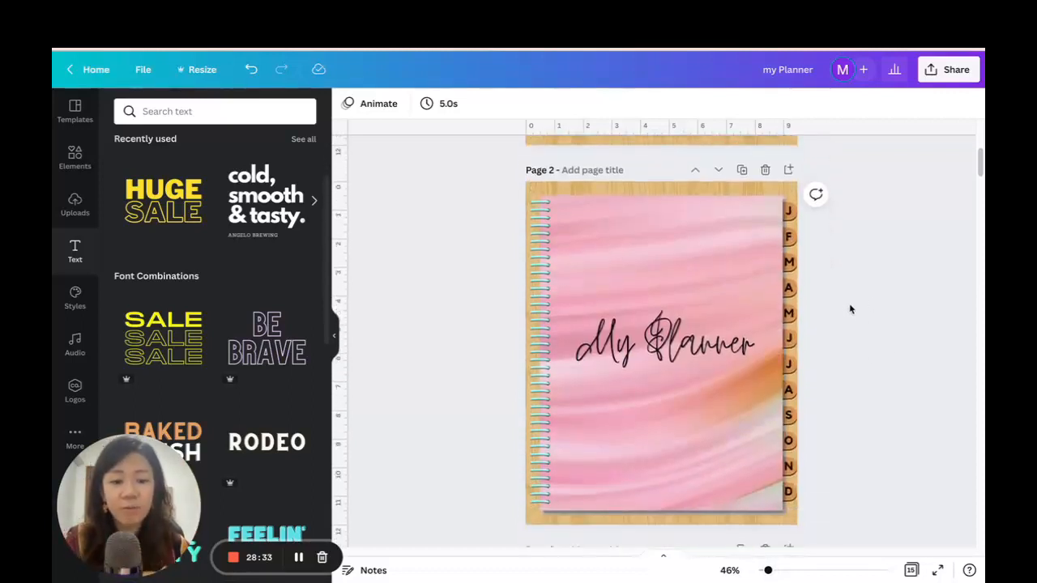
{"action": "scroll", "coordinate": [850, 308], "scroll_direction": "down", "scroll_amount": 1}
{"action": "scroll", "coordinate": [850, 338], "scroll_direction": "down", "scroll_amount": 4}
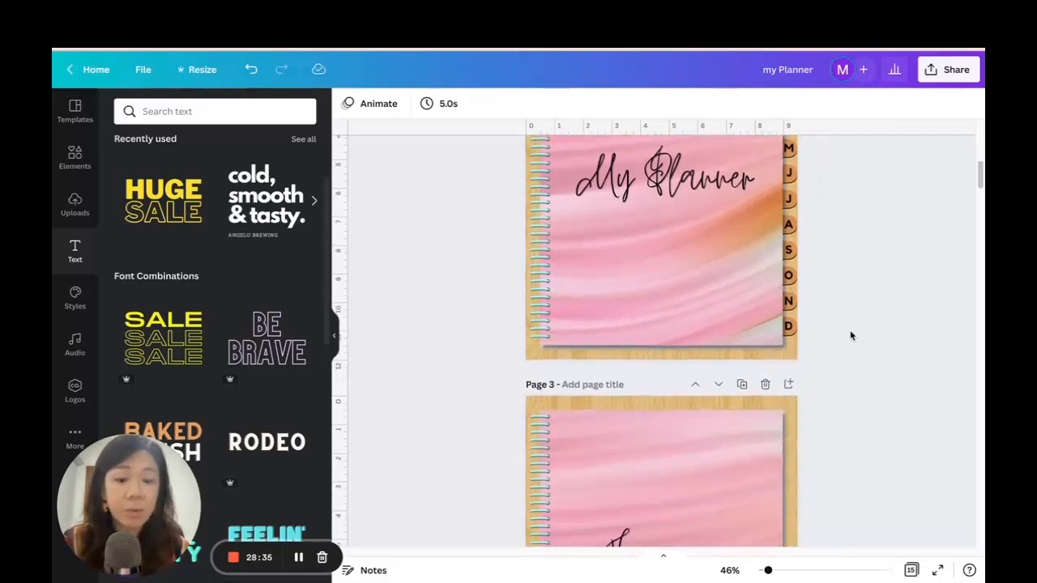
{"action": "scroll", "coordinate": [850, 330], "scroll_direction": "up", "scroll_amount": 1}
{"action": "scroll", "coordinate": [850, 330], "scroll_direction": "up", "scroll_amount": 4}
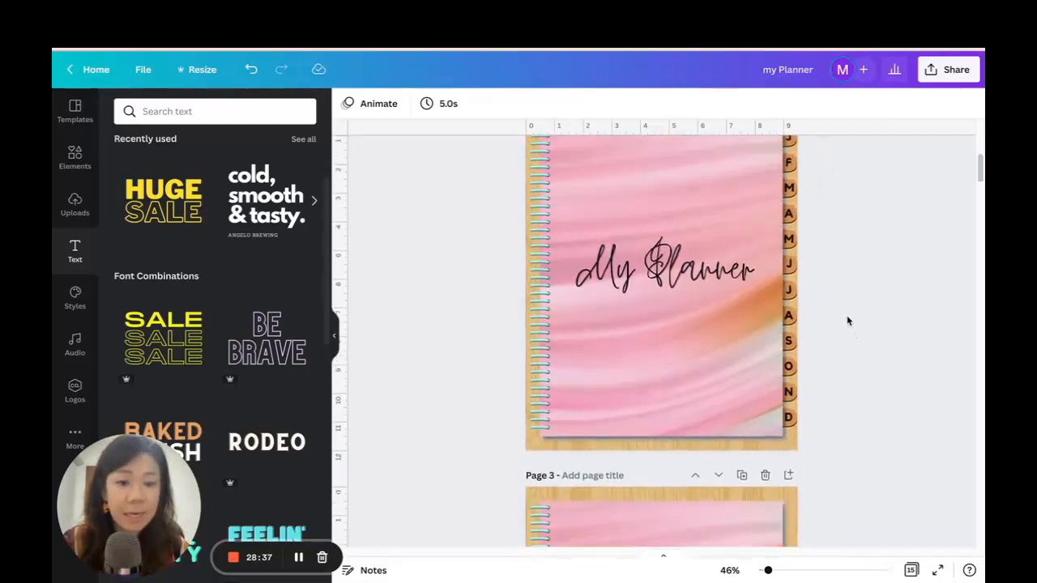
{"action": "scroll", "coordinate": [857, 342], "scroll_direction": "down", "scroll_amount": 2}
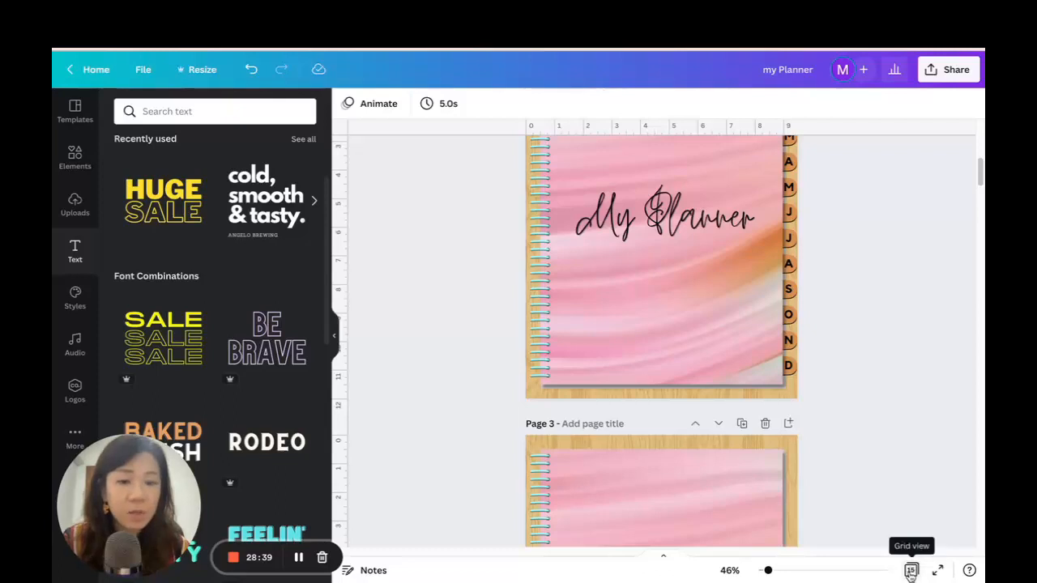
Show all pages in grid view and duplicate the lined notes page three times between January and February.
{"action": "left_click", "coordinate": [911, 571]}
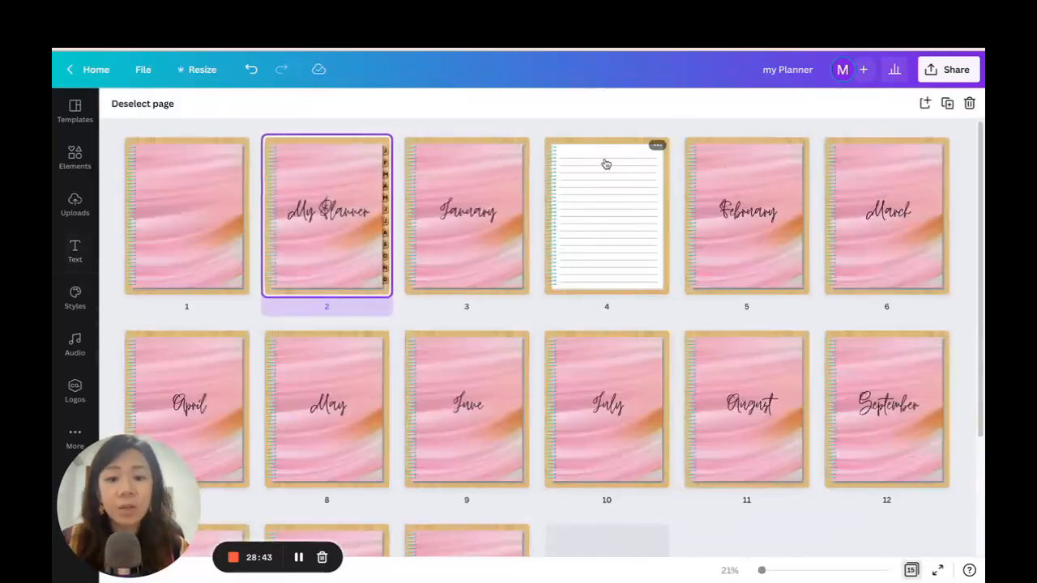
{"action": "left_click", "coordinate": [658, 149]}
{"action": "left_click", "coordinate": [702, 161]}
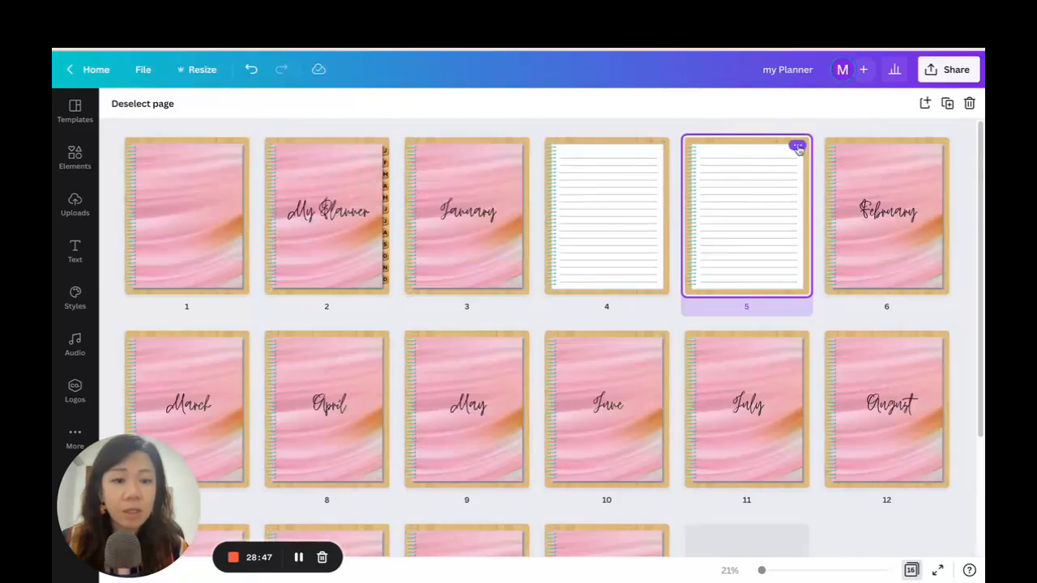
{"action": "left_click", "coordinate": [798, 148]}
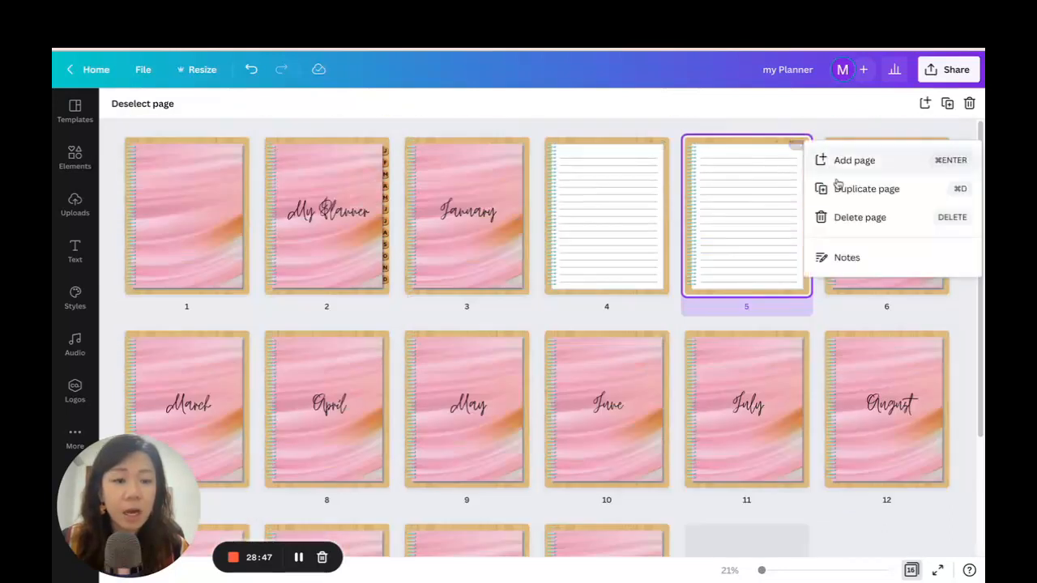
{"action": "left_click", "coordinate": [831, 189]}
{"action": "left_click", "coordinate": [936, 147]}
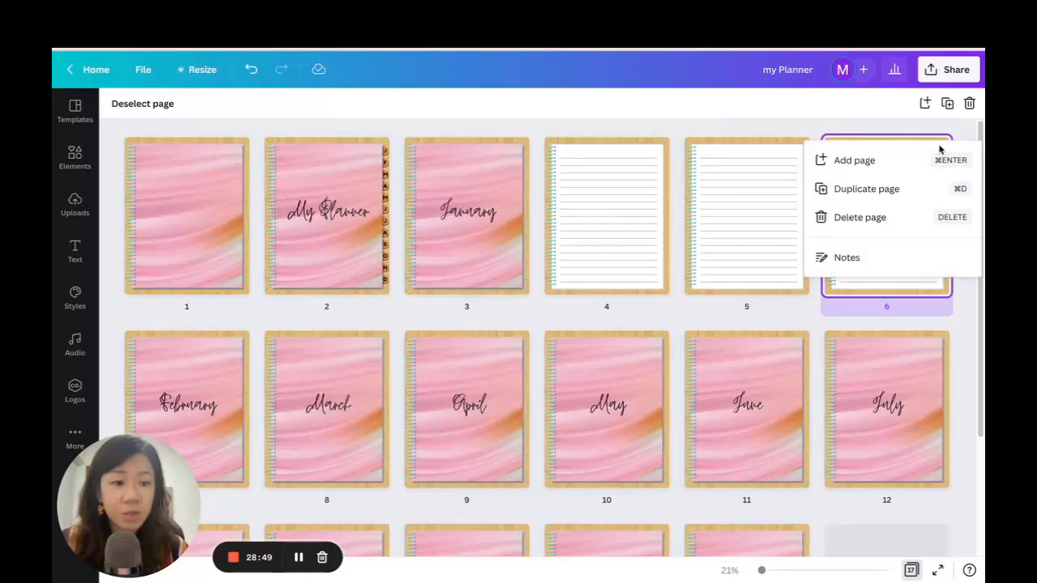
{"action": "left_click", "coordinate": [889, 189]}
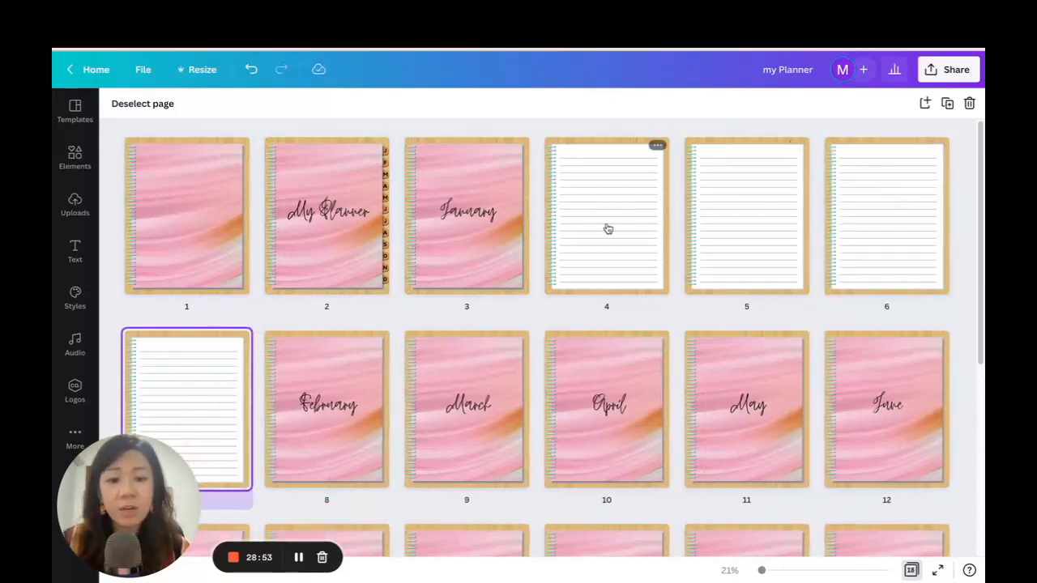
Duplicate the last lined notes page before February once more.
{"action": "left_click_drag", "start_coordinate": [250, 344], "coordinate": [234, 341]}
{"action": "left_click", "coordinate": [234, 340]}
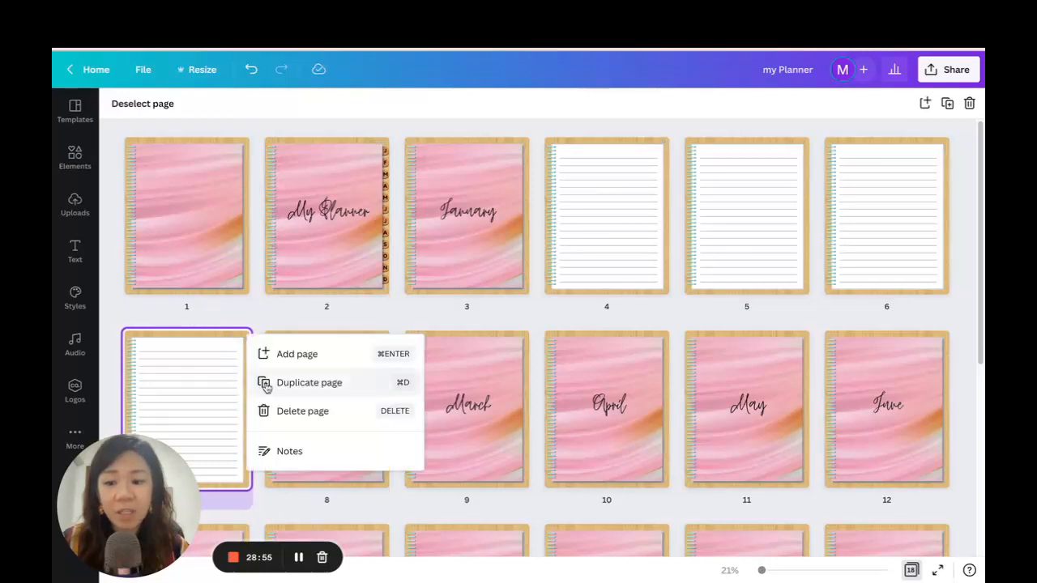
{"action": "left_click", "coordinate": [297, 381]}
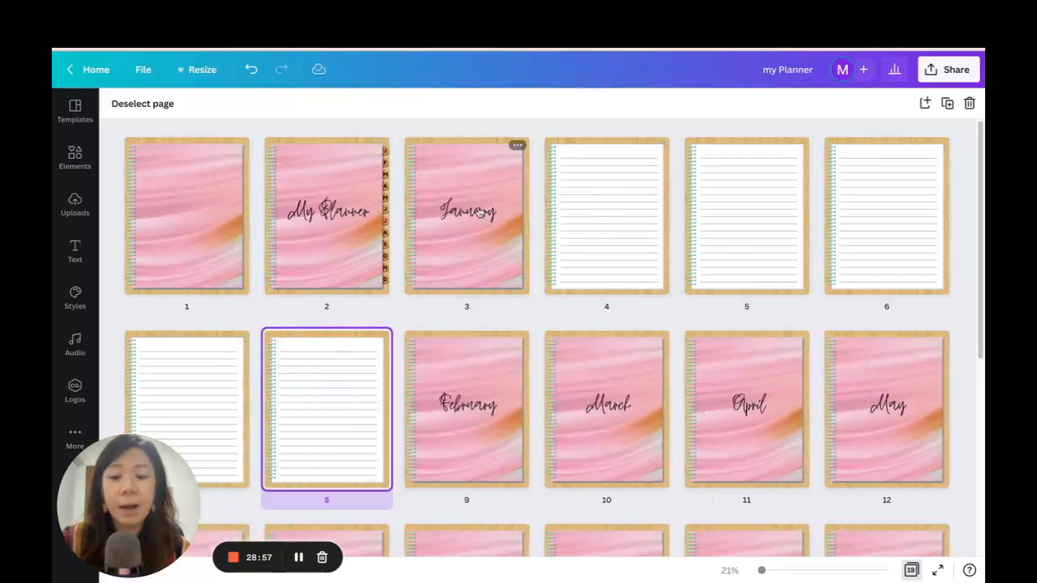
Select lined pages 4 to 8, duplicate all five together and move the copies between February and March.
{"action": "left_click", "coordinate": [616, 212]}
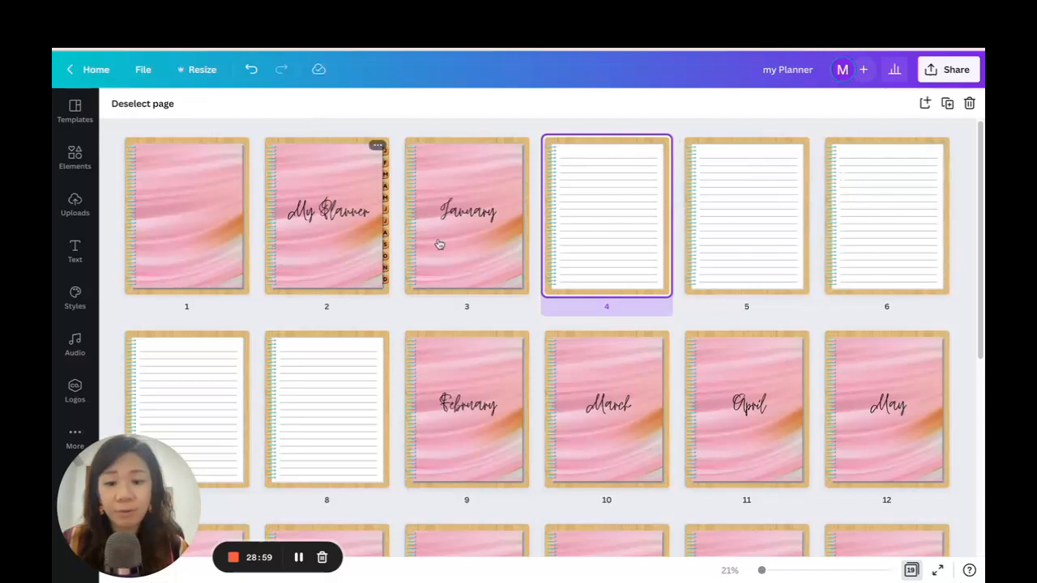
{"action": "scroll", "coordinate": [622, 195], "scroll_direction": "down", "scroll_amount": 1}
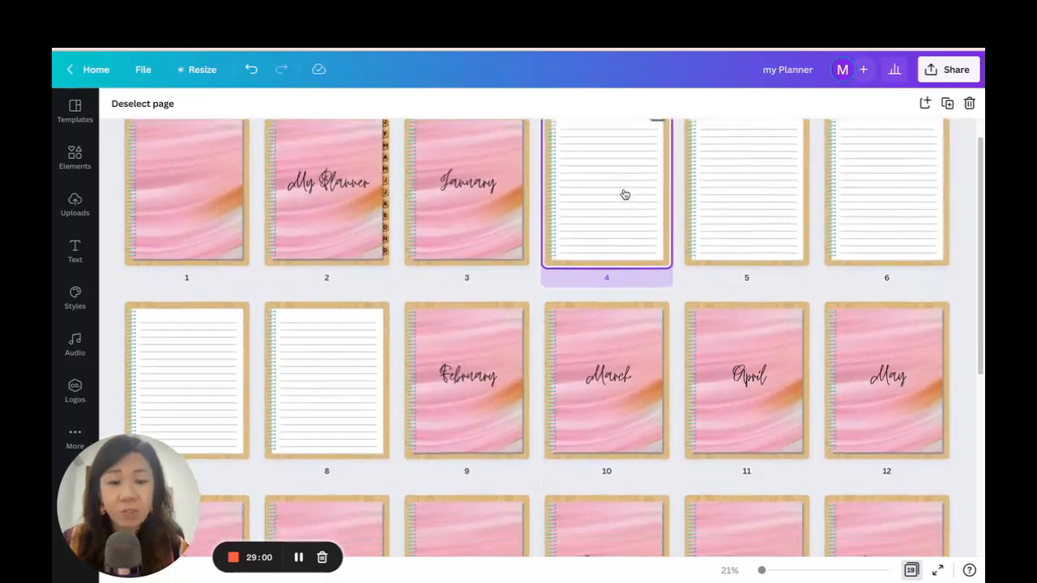
{"action": "left_click", "coordinate": [340, 369], "text": "shift"}
{"action": "scroll", "coordinate": [707, 252], "scroll_direction": "up", "scroll_amount": 1}
{"action": "scroll", "coordinate": [647, 215], "scroll_direction": "down", "scroll_amount": 1}
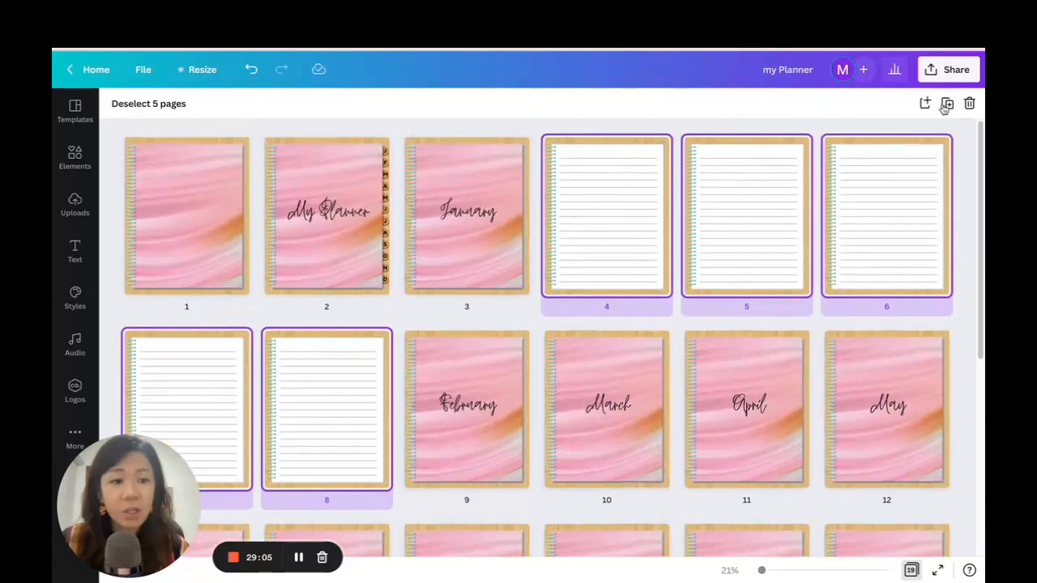
{"action": "left_click", "coordinate": [947, 103]}
{"action": "scroll", "coordinate": [924, 159], "scroll_direction": "down", "scroll_amount": 3}
{"action": "left_click_drag", "start_coordinate": [457, 197], "coordinate": [315, 315]}
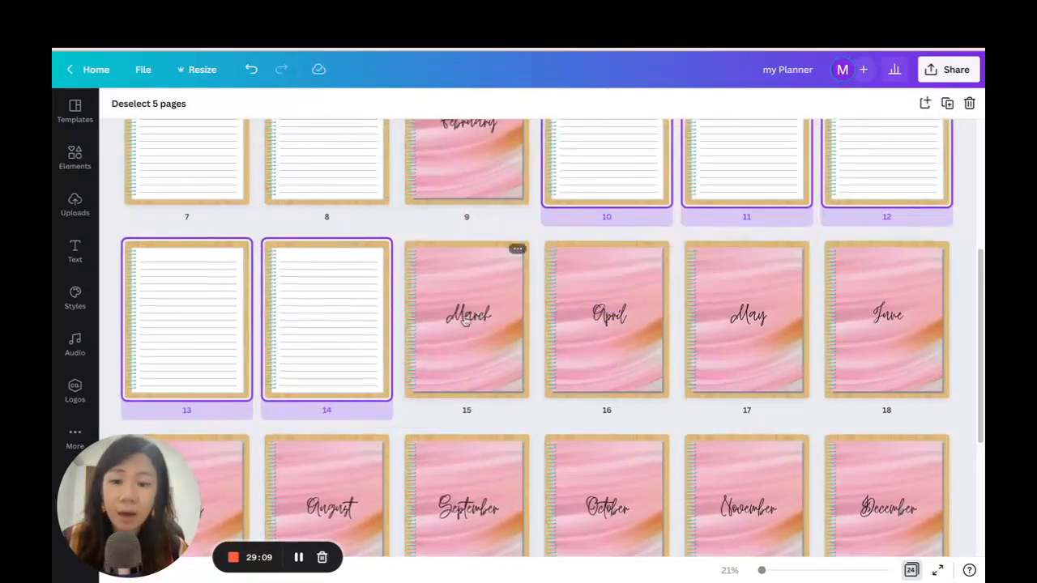
Duplicate the five selected lined pages twice, placing one set after March and the other after April.
{"action": "left_click", "coordinate": [948, 104]}
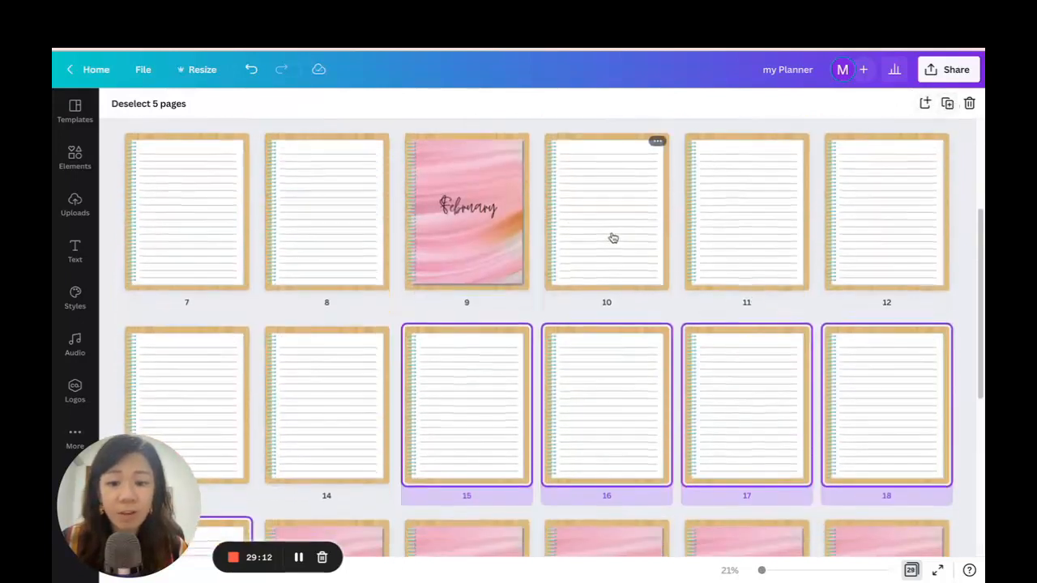
{"action": "scroll", "coordinate": [613, 237], "scroll_direction": "down", "scroll_amount": 3}
{"action": "left_click_drag", "start_coordinate": [459, 135], "coordinate": [397, 306]}
{"action": "left_click", "coordinate": [948, 103]}
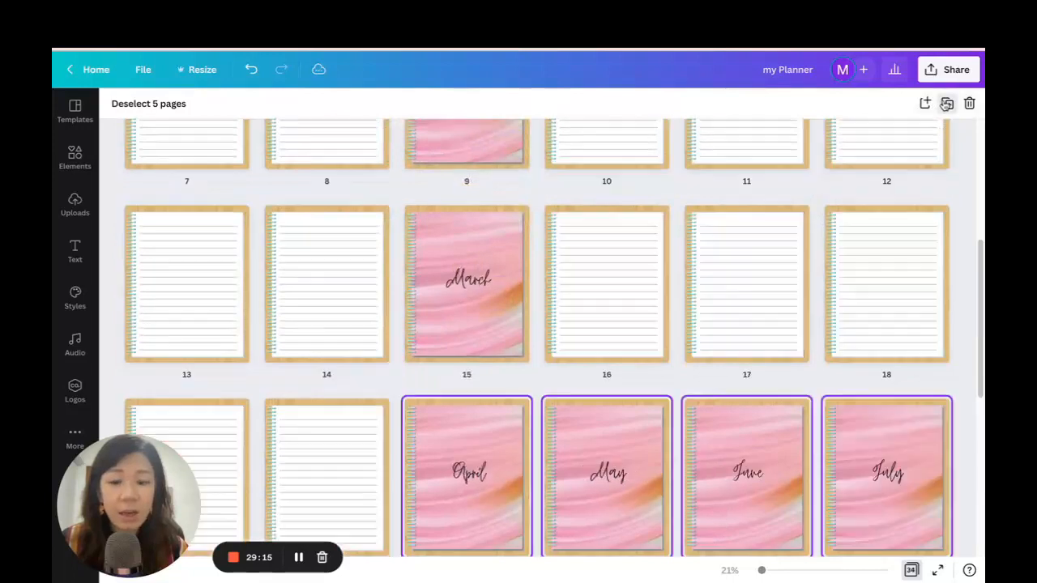
{"action": "scroll", "coordinate": [649, 260], "scroll_direction": "down", "scroll_amount": 2}
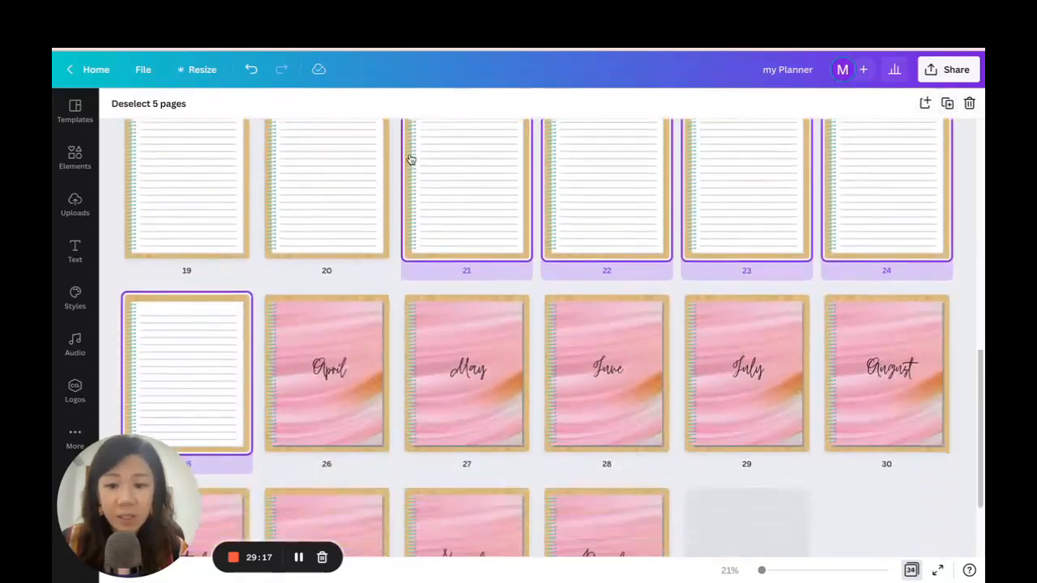
{"action": "left_click_drag", "start_coordinate": [434, 216], "coordinate": [427, 304]}
{"action": "left_click_drag", "start_coordinate": [403, 405], "coordinate": [401, 403]}
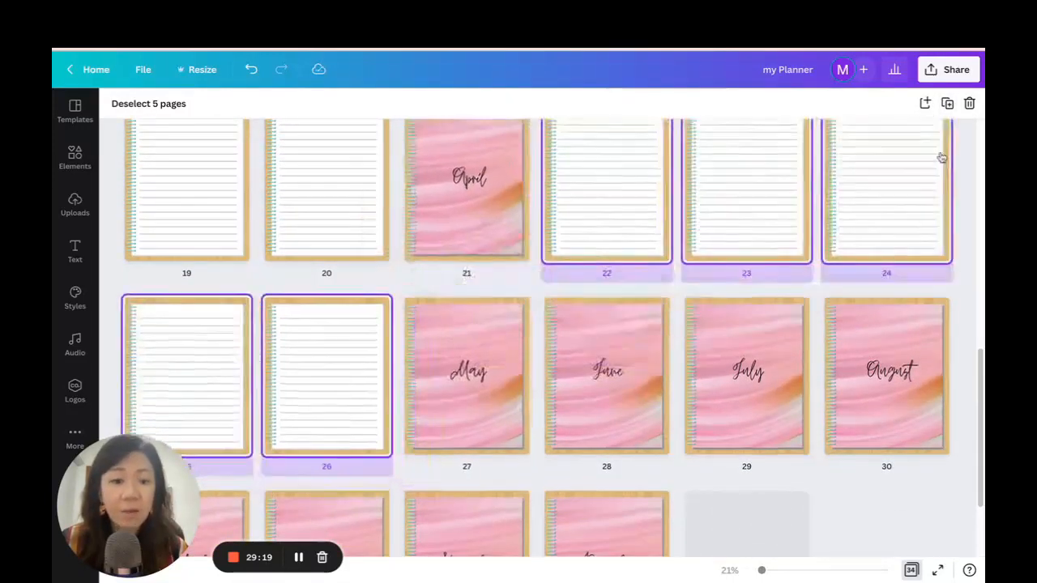
Duplicate the set of five lined pages for the next two months, moving the copies behind May and June.
{"action": "left_click", "coordinate": [948, 103]}
{"action": "scroll", "coordinate": [567, 372], "scroll_direction": "down", "scroll_amount": 3}
{"action": "left_click_drag", "start_coordinate": [483, 201], "coordinate": [405, 430]}
{"action": "scroll", "coordinate": [651, 255], "scroll_direction": "up", "scroll_amount": 2}
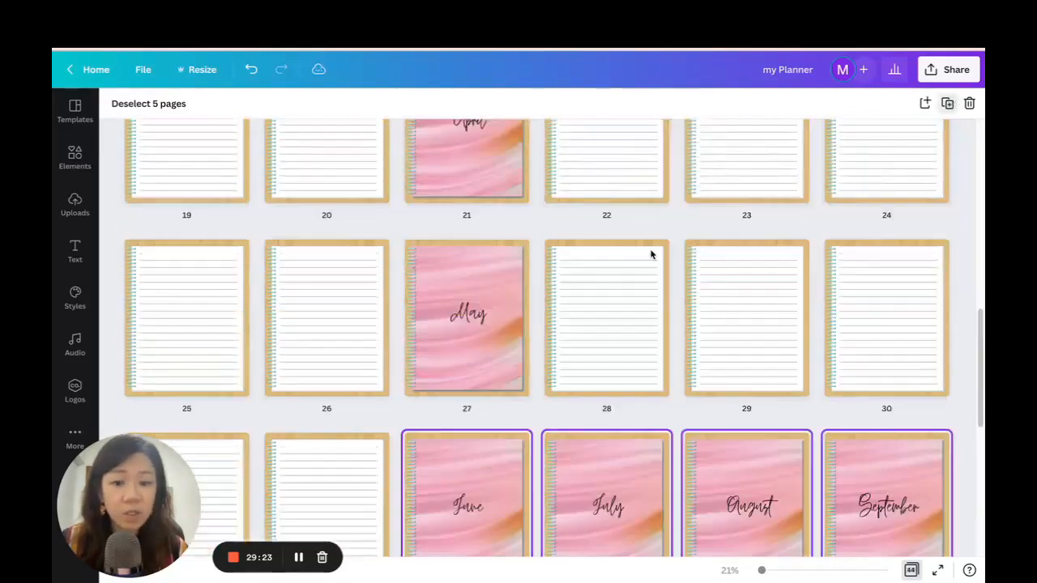
{"action": "scroll", "coordinate": [651, 254], "scroll_direction": "down", "scroll_amount": 3}
{"action": "left_click_drag", "start_coordinate": [446, 192], "coordinate": [384, 378]}
Duplicate the five lined pages again for July and August, placing each set directly behind its month title page.
{"action": "scroll", "coordinate": [647, 341], "scroll_direction": "up", "scroll_amount": 2}
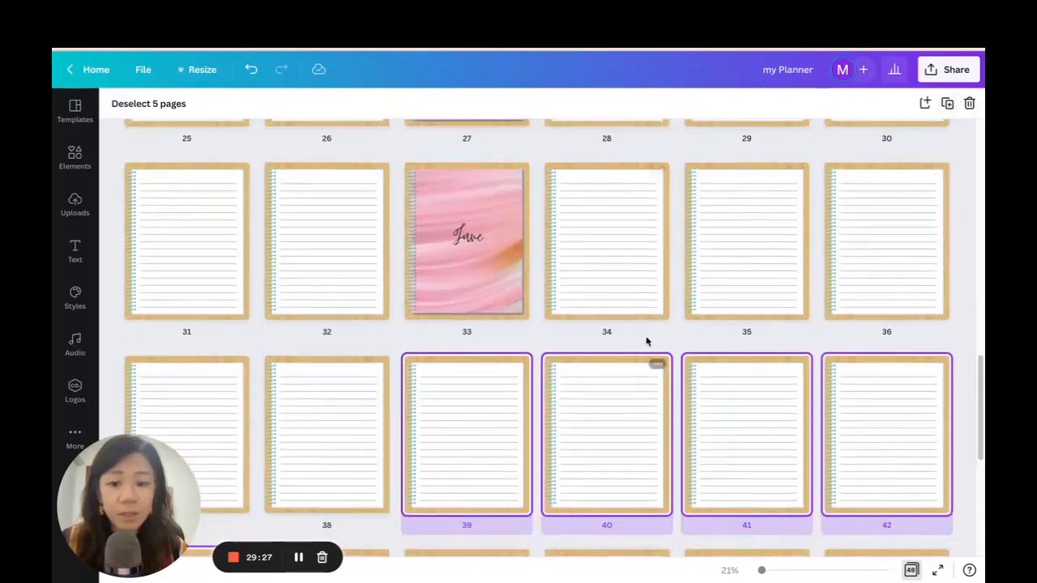
{"action": "scroll", "coordinate": [646, 342], "scroll_direction": "down", "scroll_amount": 2}
{"action": "left_click_drag", "start_coordinate": [488, 262], "coordinate": [442, 423]}
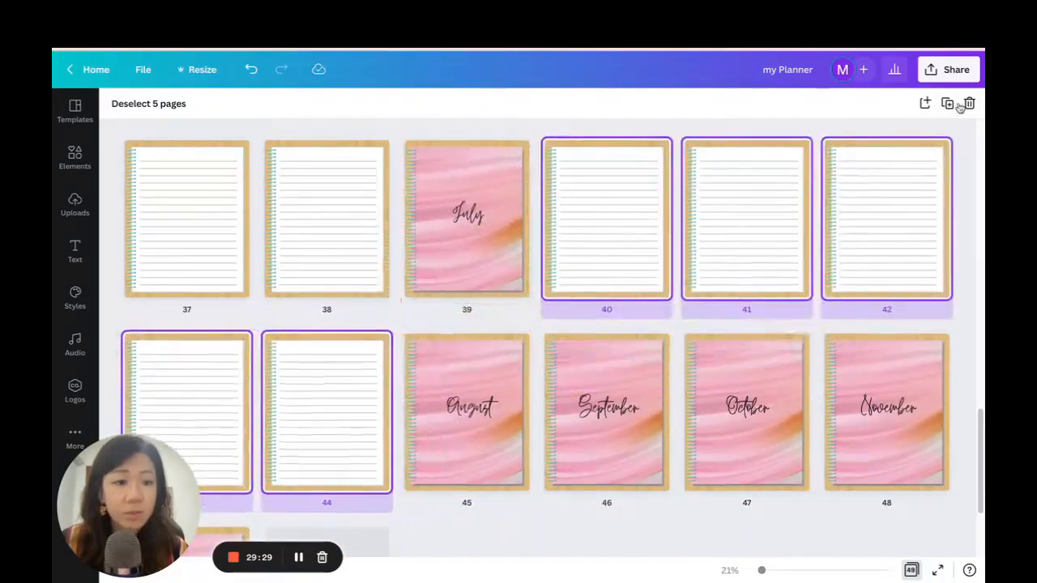
{"action": "scroll", "coordinate": [639, 245], "scroll_direction": "down", "scroll_amount": 2}
{"action": "left_click_drag", "start_coordinate": [477, 184], "coordinate": [413, 392]}
Add copies of the five lined pages behind the September and October title pages.
{"action": "left_click", "coordinate": [947, 105]}
{"action": "scroll", "coordinate": [689, 219], "scroll_direction": "down", "scroll_amount": 2}
{"action": "left_click_drag", "start_coordinate": [490, 251], "coordinate": [438, 431]}
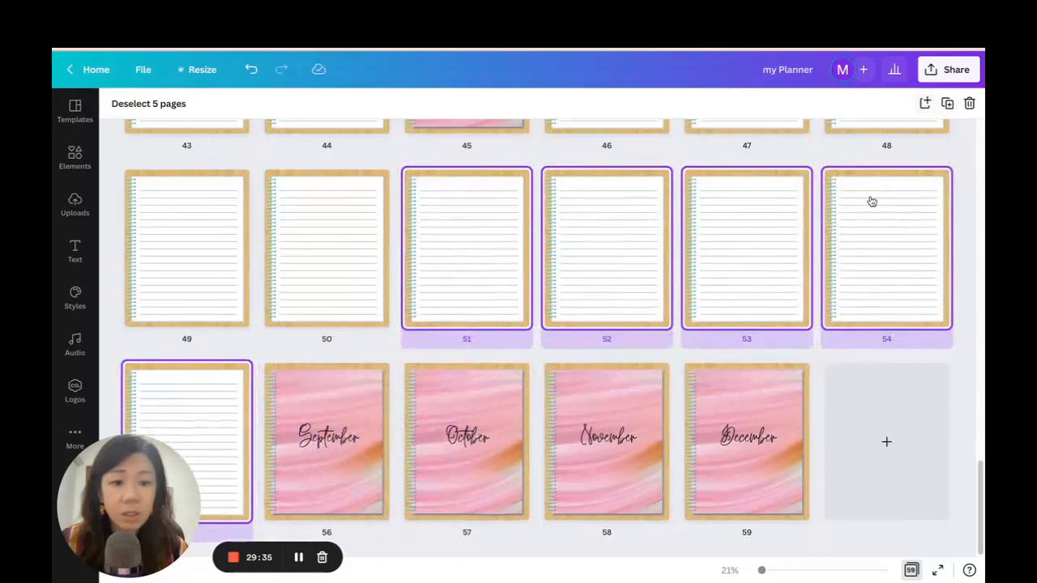
{"action": "left_click_drag", "start_coordinate": [428, 329], "coordinate": [392, 437]}
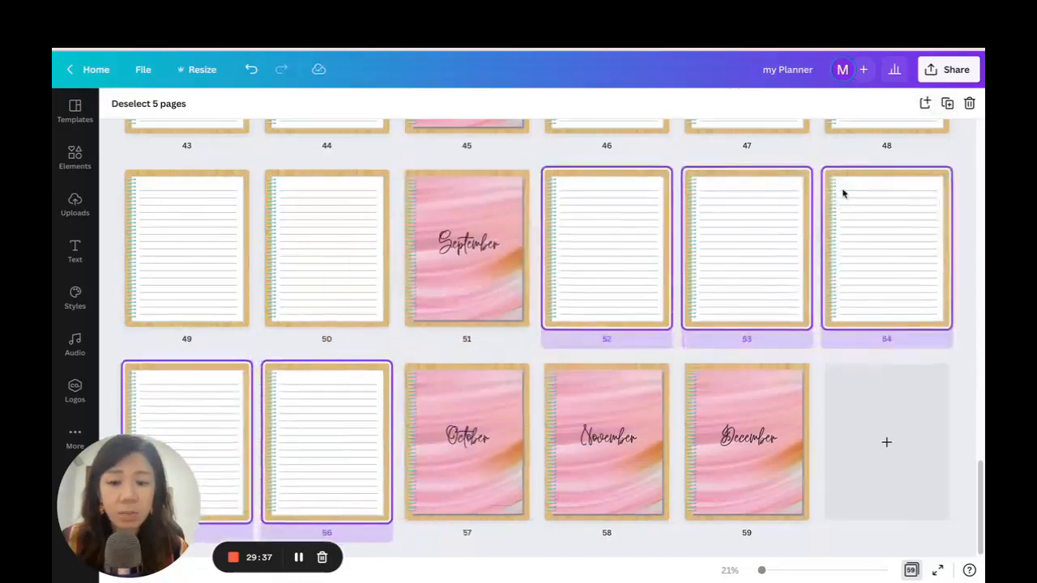
{"action": "left_click", "coordinate": [948, 104]}
{"action": "scroll", "coordinate": [627, 241], "scroll_direction": "down", "scroll_amount": 2}
{"action": "left_click_drag", "start_coordinate": [464, 294], "coordinate": [406, 434]}
Duplicate the five lined pages for November and December, move each set behind its title page and deselect the pages.
{"action": "left_click", "coordinate": [947, 103]}
{"action": "scroll", "coordinate": [719, 229], "scroll_direction": "down", "scroll_amount": 2}
{"action": "left_click_drag", "start_coordinate": [572, 278], "coordinate": [403, 448]}
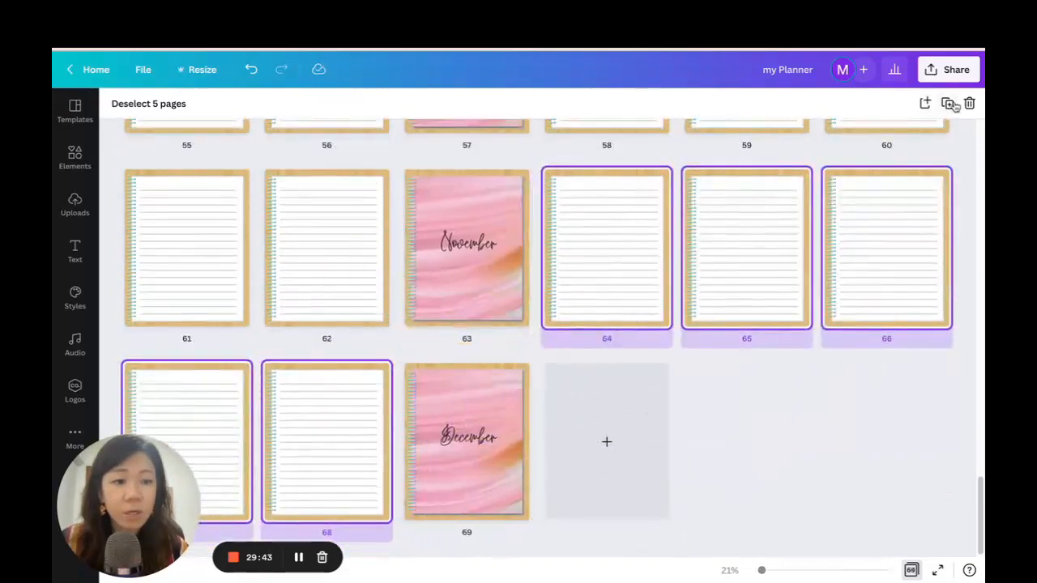
{"action": "left_click", "coordinate": [953, 105]}
{"action": "scroll", "coordinate": [572, 294], "scroll_direction": "down", "scroll_amount": 2}
{"action": "left_click_drag", "start_coordinate": [440, 294], "coordinate": [403, 456]}
{"action": "left_click", "coordinate": [799, 505]}
Review the order of the month title pages and lined notes pages in the grid overview, from the cover onward.
{"action": "scroll", "coordinate": [908, 370], "scroll_direction": "up", "scroll_amount": 10}
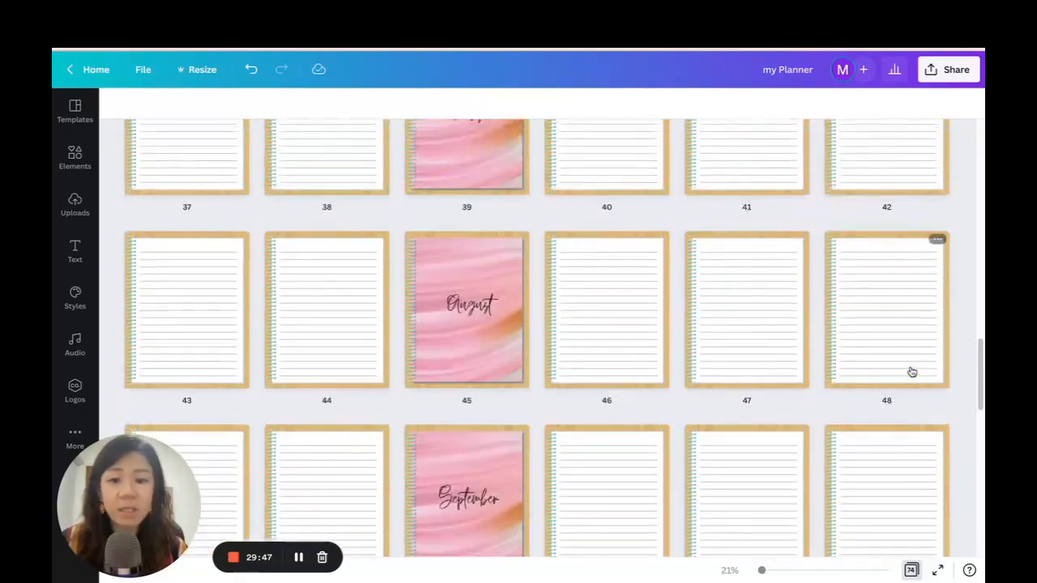
{"action": "scroll", "coordinate": [912, 372], "scroll_direction": "up", "scroll_amount": 15}
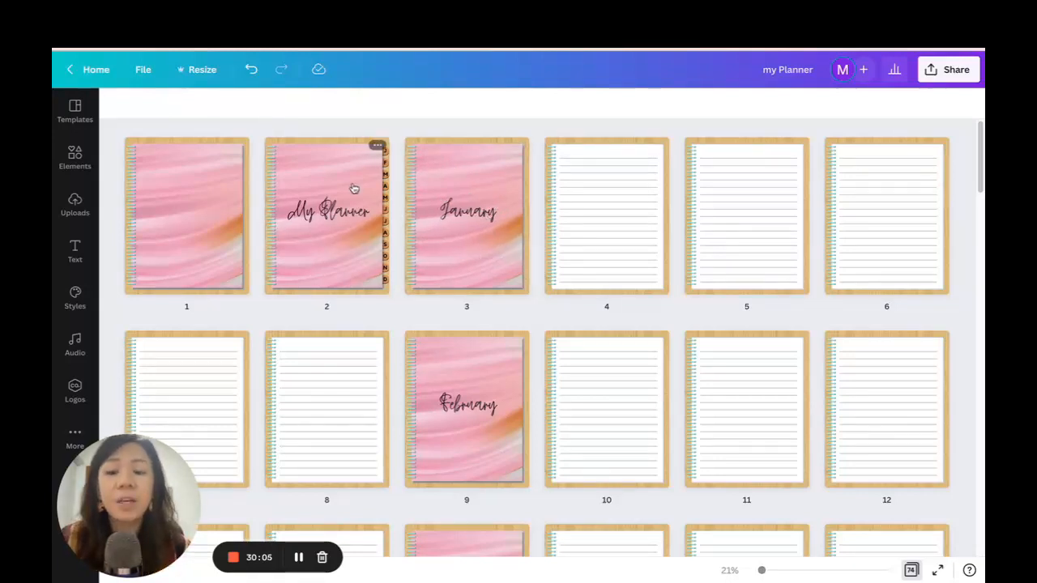
{"action": "scroll", "coordinate": [643, 231], "scroll_direction": "down", "scroll_amount": 3}
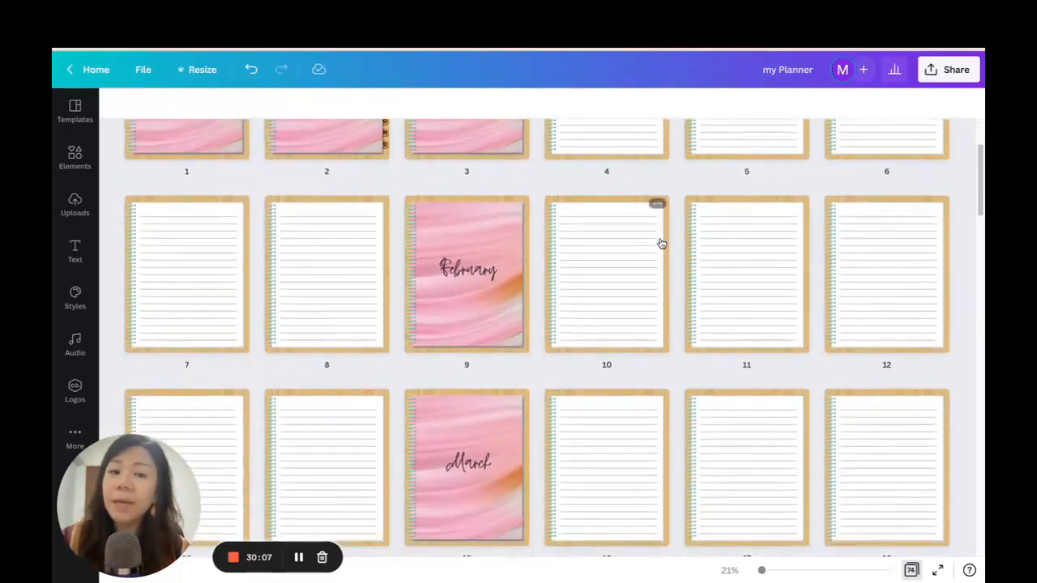
{"action": "scroll", "coordinate": [660, 241], "scroll_direction": "up", "scroll_amount": 3}
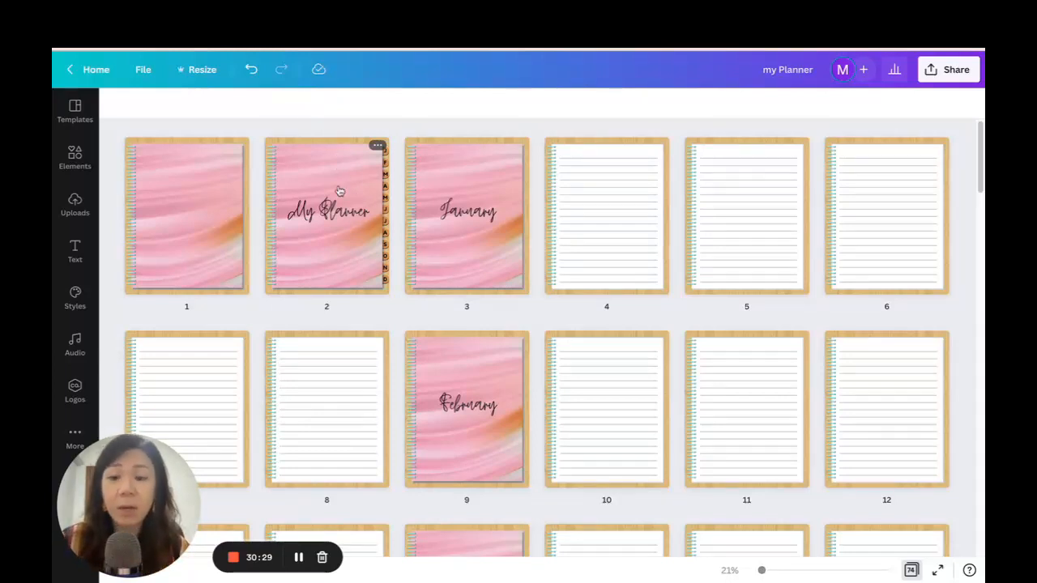
{"action": "scroll", "coordinate": [699, 220], "scroll_direction": "down", "scroll_amount": 10}
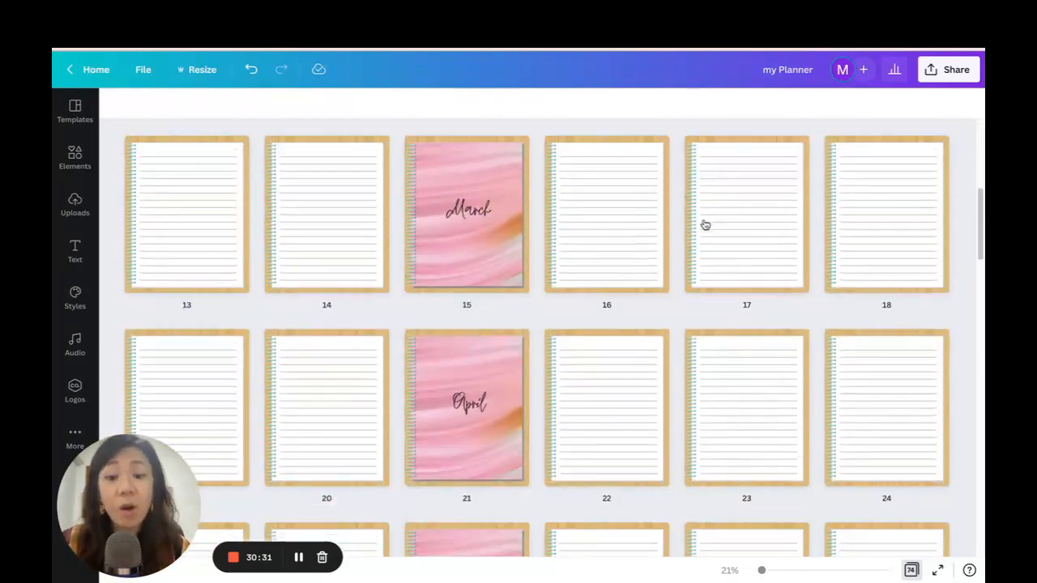
{"action": "scroll", "coordinate": [705, 224], "scroll_direction": "up", "scroll_amount": 10}
Open the My Planner cover page in the editor and examine its letter tabs and the January page's number.
{"action": "left_click", "coordinate": [346, 232]}
{"action": "double_click", "coordinate": [346, 232]}
{"action": "left_click_drag", "start_coordinate": [769, 572], "coordinate": [782, 571]}
{"action": "scroll", "coordinate": [884, 357], "scroll_direction": "up", "scroll_amount": 5}
{"action": "scroll", "coordinate": [901, 315], "scroll_direction": "down", "scroll_amount": 3}
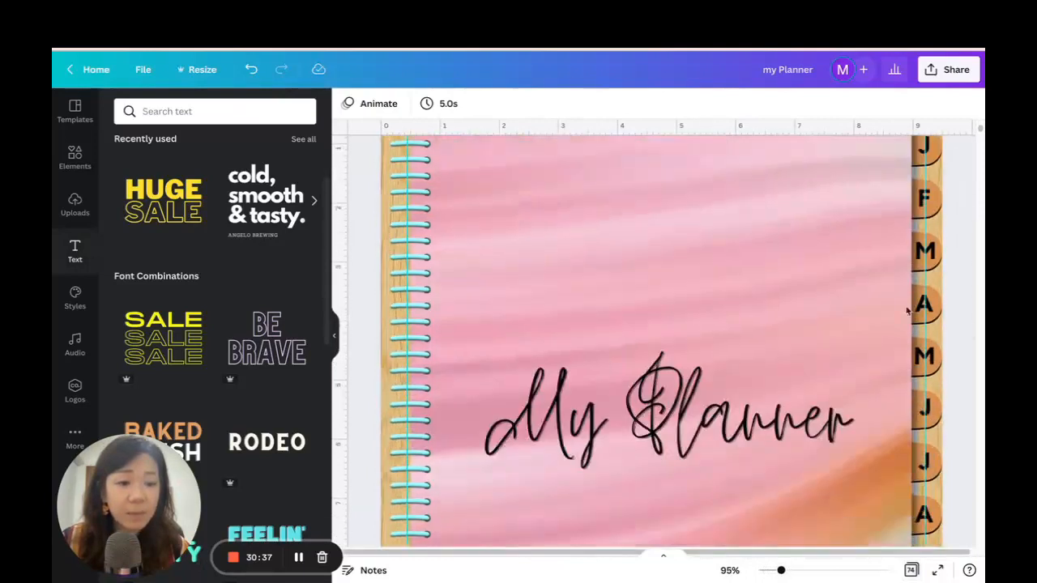
{"action": "scroll", "coordinate": [932, 259], "scroll_direction": "down", "scroll_amount": 5}
{"action": "scroll", "coordinate": [650, 196], "scroll_direction": "down", "scroll_amount": 3}
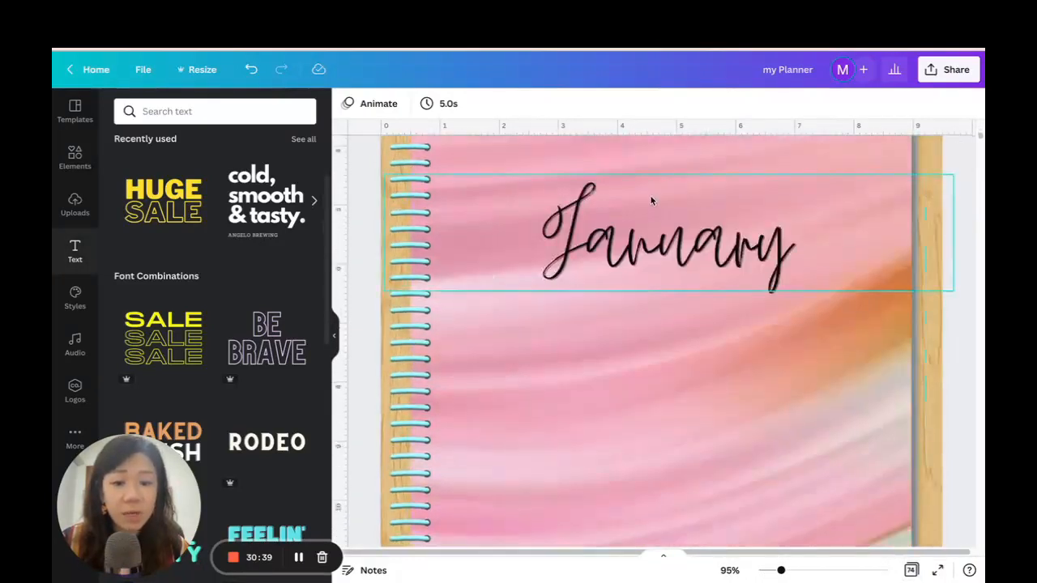
{"action": "scroll", "coordinate": [671, 193], "scroll_direction": "up", "scroll_amount": 4}
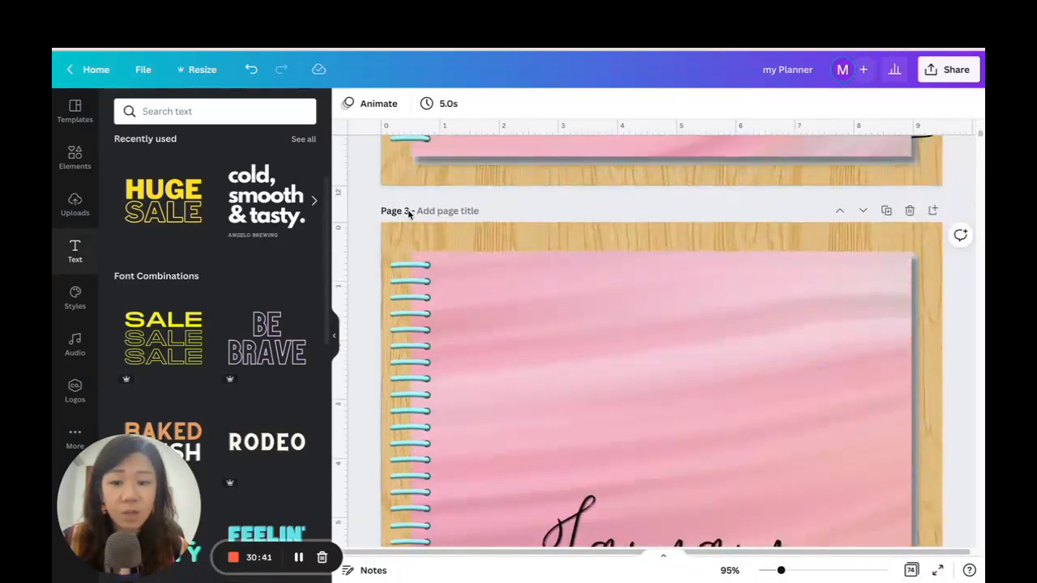
{"action": "scroll", "coordinate": [876, 236], "scroll_direction": "up", "scroll_amount": 6}
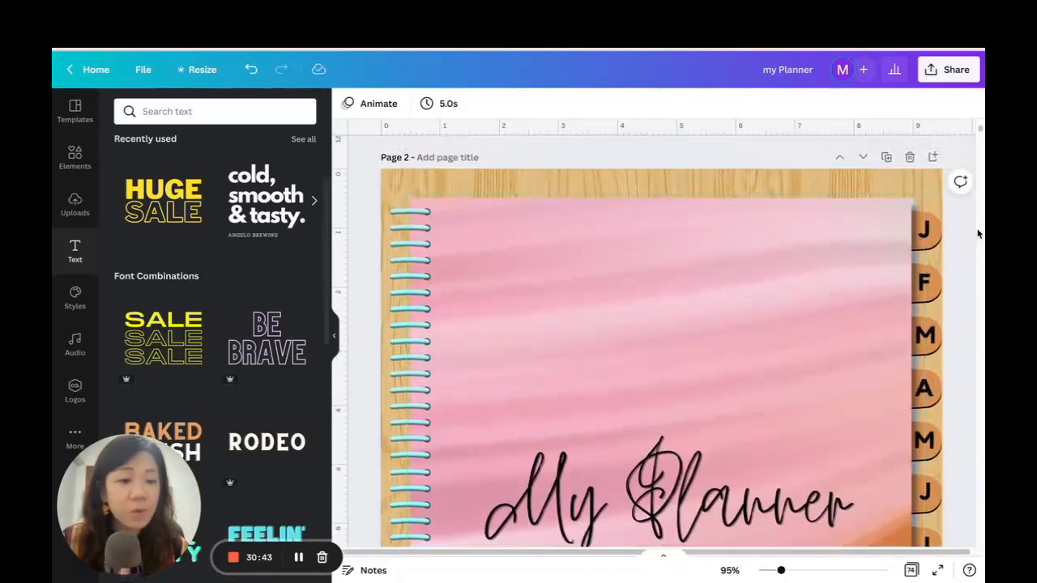
Link the first J tab letter on the cover to page 3 of the document and follow the link to test it.
{"action": "left_click", "coordinate": [925, 230]}
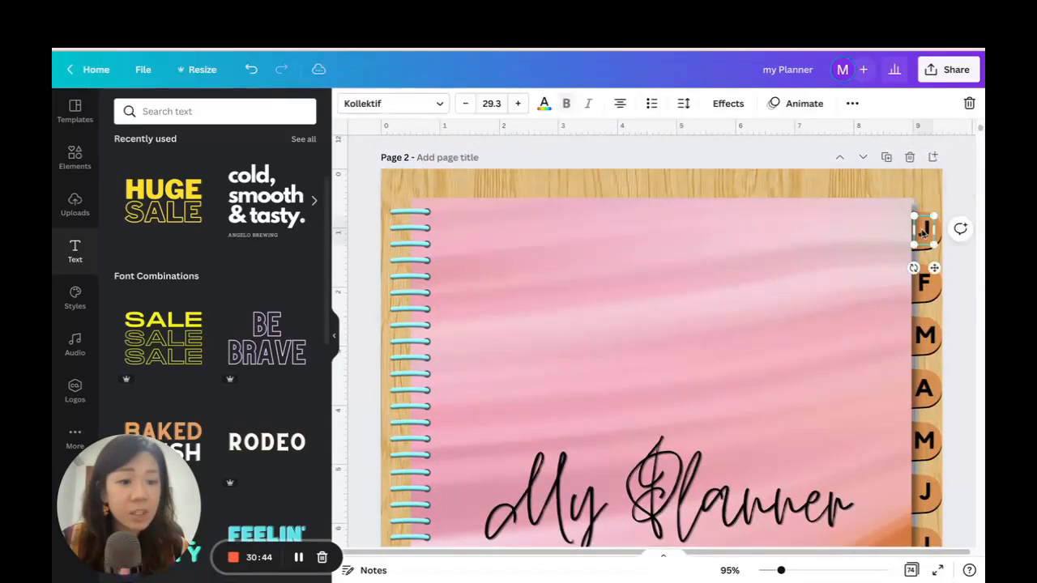
{"action": "left_click", "coordinate": [851, 103]}
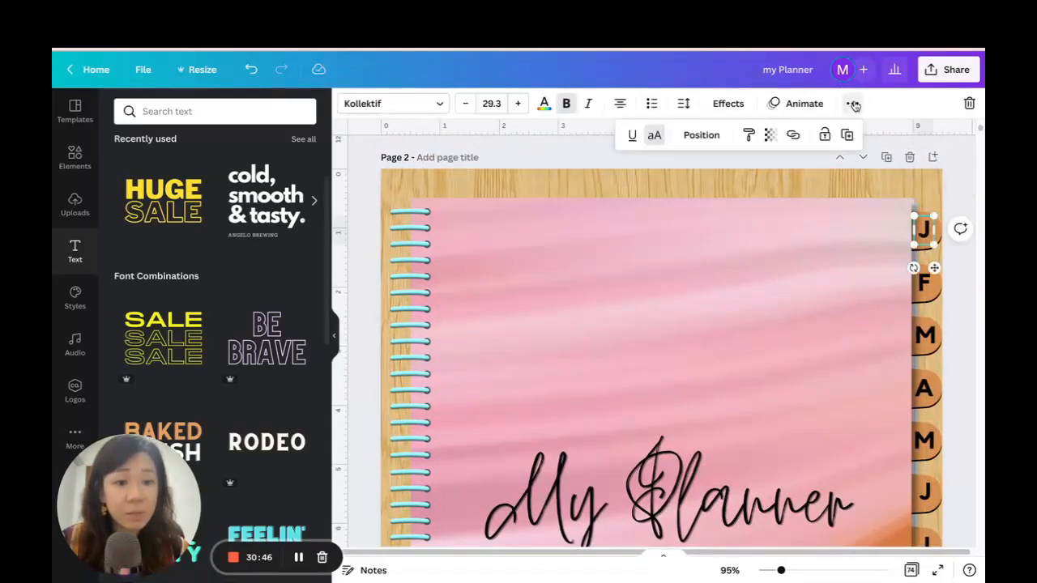
{"action": "left_click", "coordinate": [793, 136]}
{"action": "scroll", "coordinate": [685, 320], "scroll_direction": "down", "scroll_amount": 1}
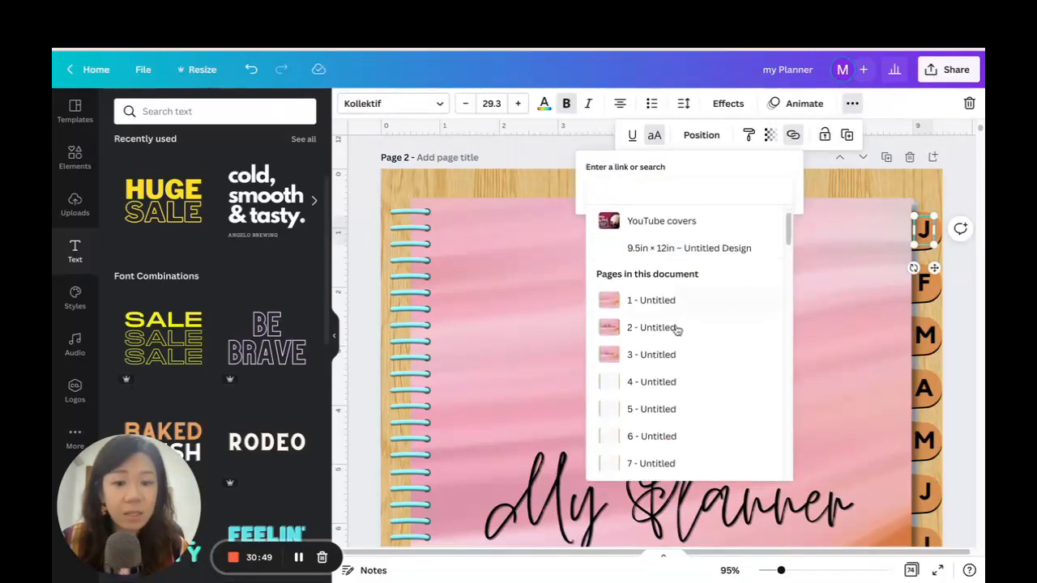
{"action": "scroll", "coordinate": [697, 295], "scroll_direction": "down", "scroll_amount": 3}
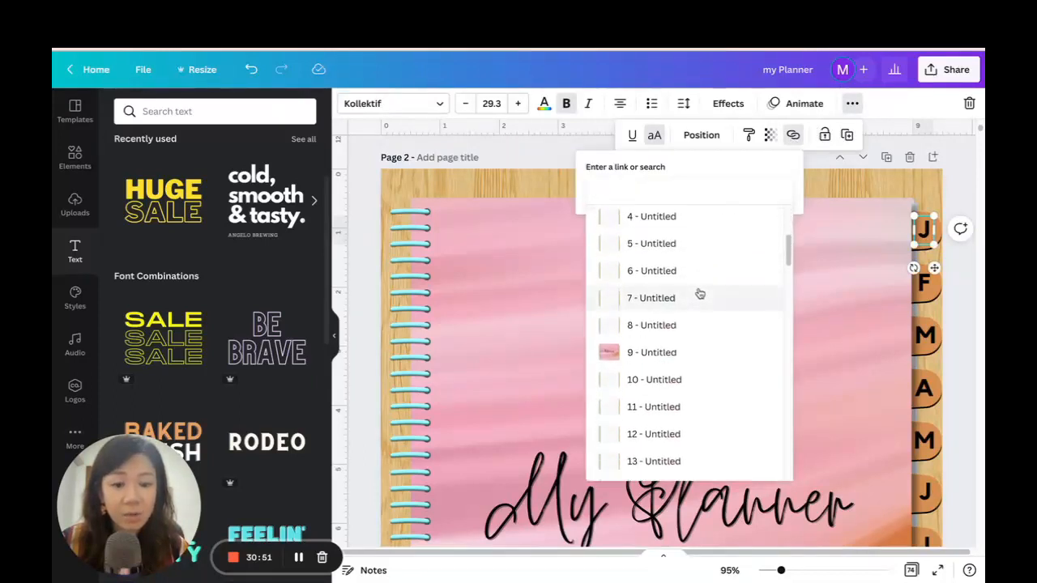
{"action": "scroll", "coordinate": [700, 287], "scroll_direction": "up", "scroll_amount": 2}
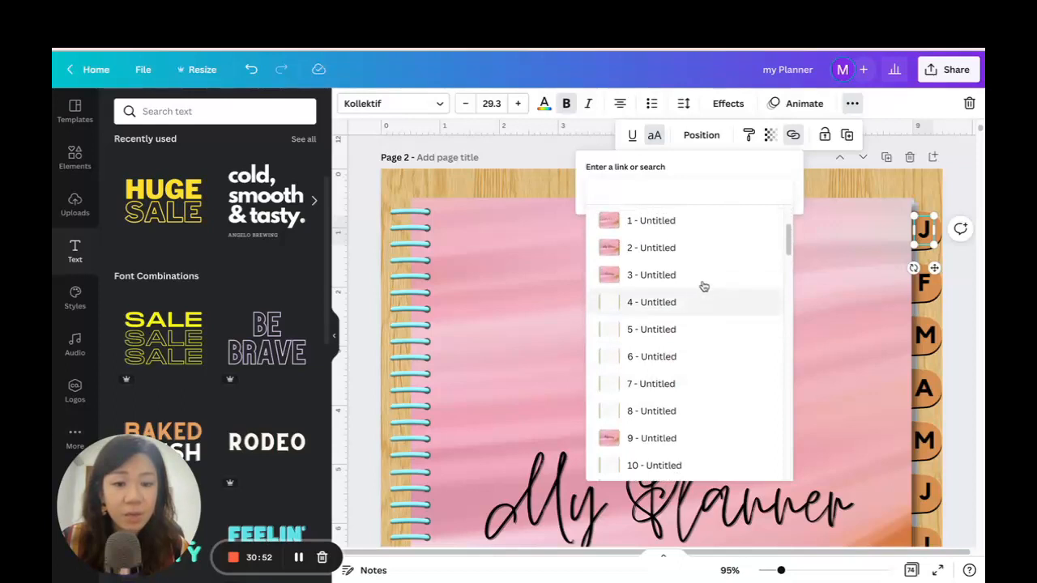
{"action": "left_click", "coordinate": [653, 276]}
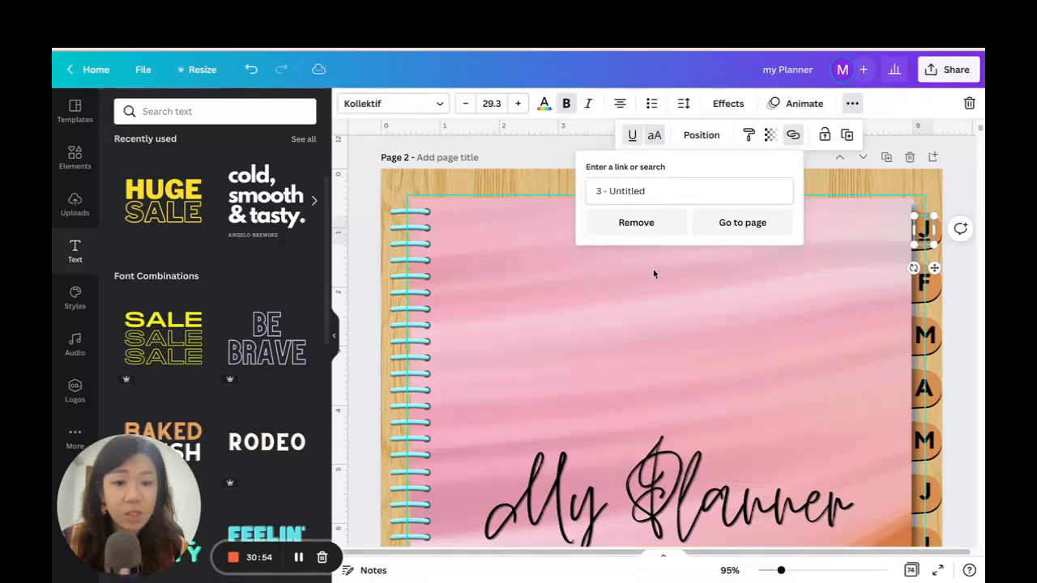
{"action": "left_click", "coordinate": [743, 222]}
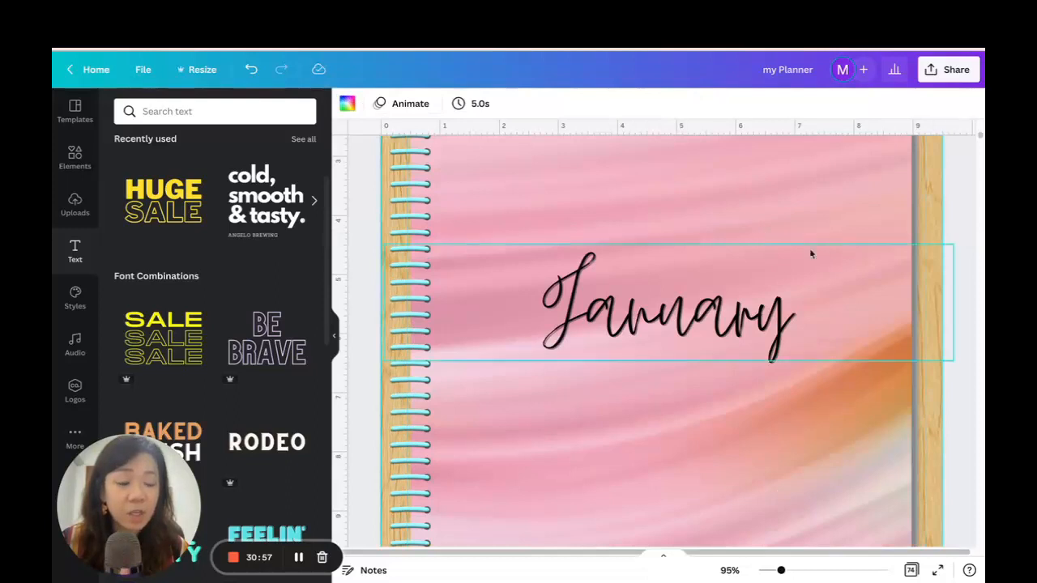
Add the page title JAN to the January page, page 3 of the planner.
{"action": "left_click_drag", "start_coordinate": [781, 572], "coordinate": [766, 570]}
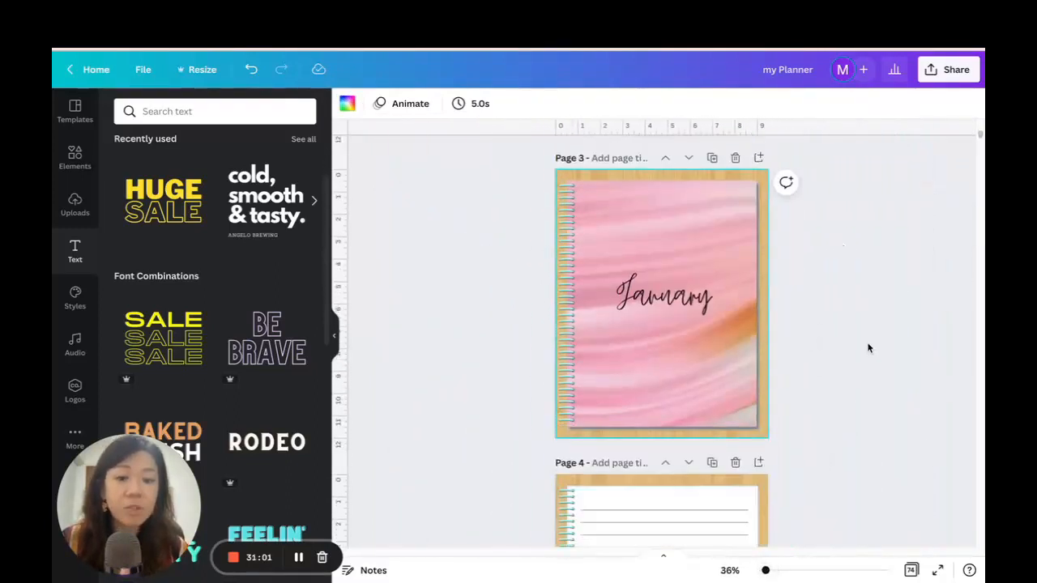
{"action": "scroll", "coordinate": [817, 267], "scroll_direction": "down", "scroll_amount": 3}
{"action": "scroll", "coordinate": [817, 264], "scroll_direction": "up", "scroll_amount": 5}
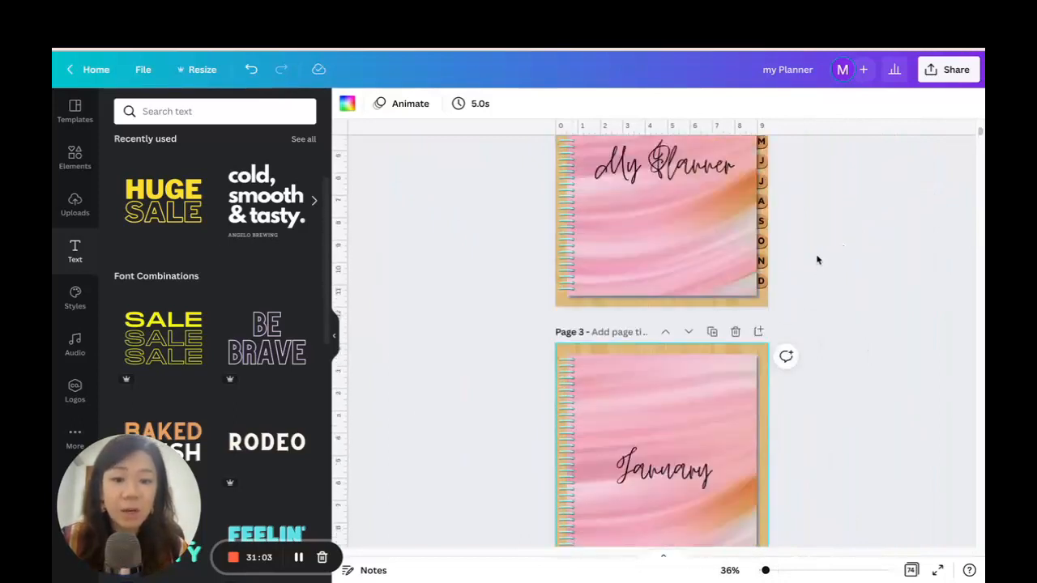
{"action": "scroll", "coordinate": [664, 255], "scroll_direction": "up", "scroll_amount": 1}
{"action": "scroll", "coordinate": [661, 274], "scroll_direction": "down", "scroll_amount": 2}
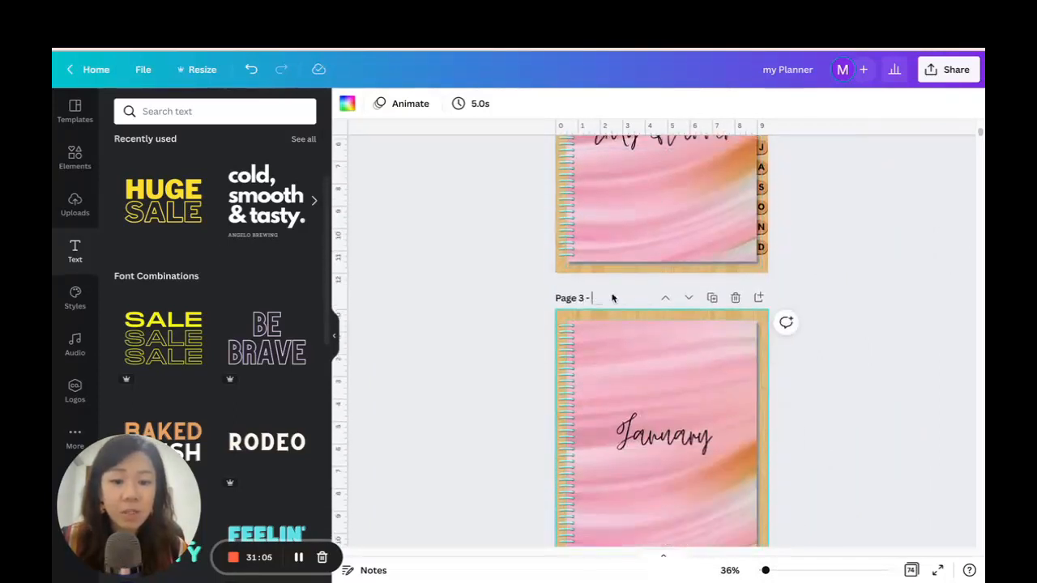
Add the page title FEB to the February page (page 9) and MAR to the March page (page 15).
{"action": "scroll", "coordinate": [894, 279], "scroll_direction": "down", "scroll_amount": 18}
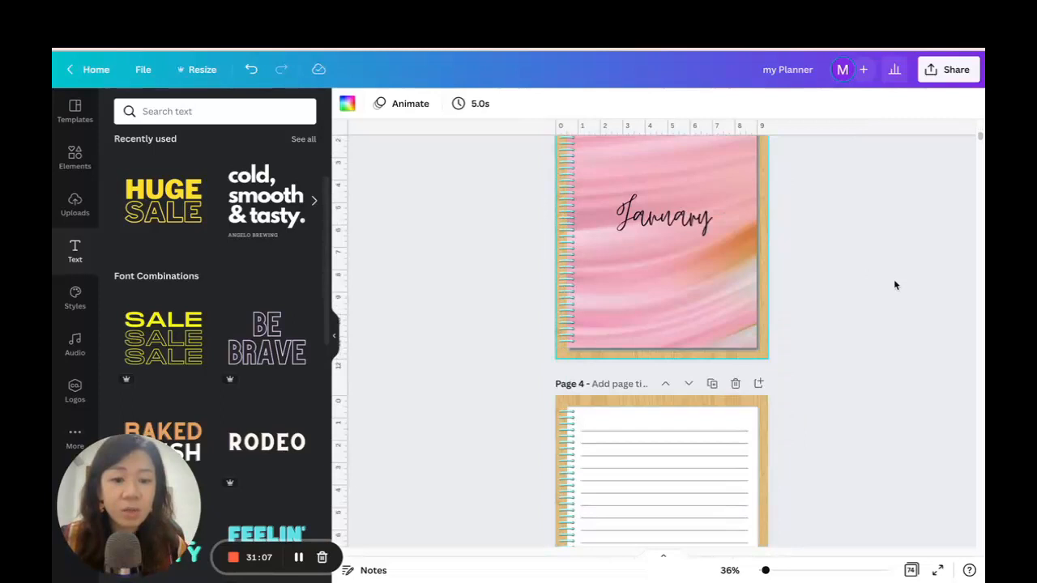
{"action": "scroll", "coordinate": [891, 278], "scroll_direction": "down", "scroll_amount": 19}
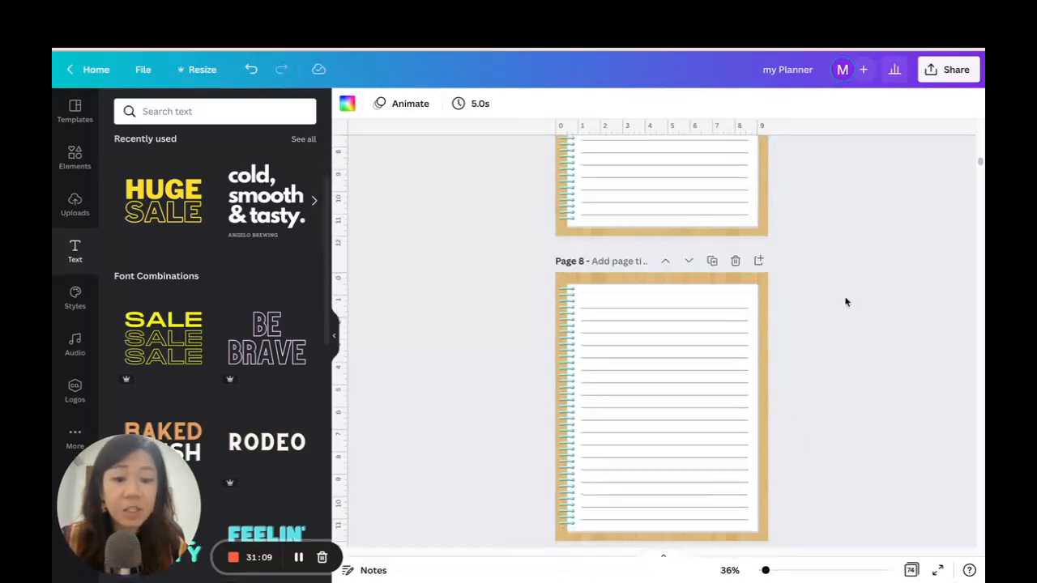
{"action": "scroll", "coordinate": [657, 238], "scroll_direction": "up", "scroll_amount": 2}
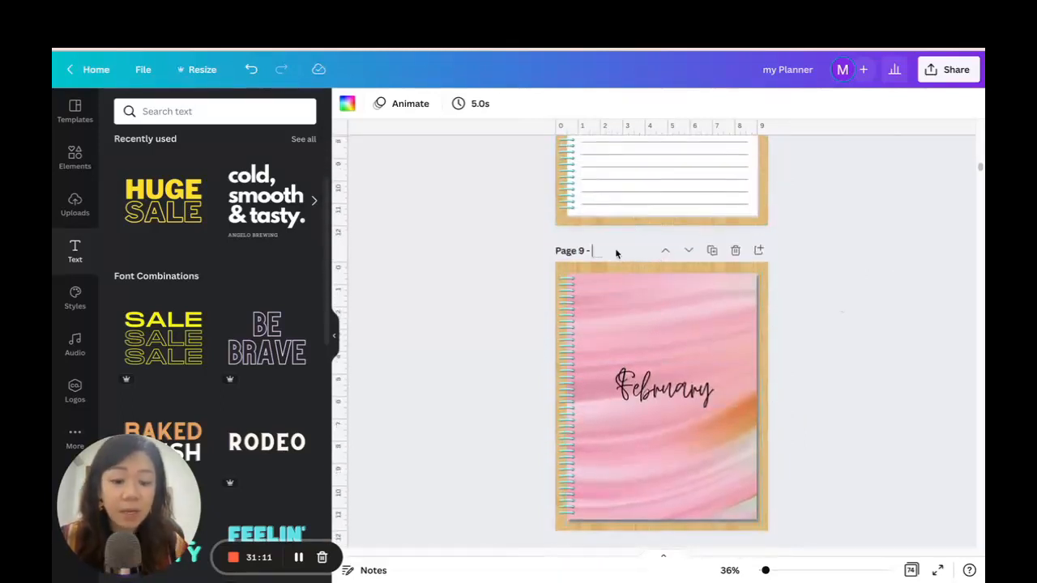
{"action": "scroll", "coordinate": [909, 282], "scroll_direction": "down", "scroll_amount": 20}
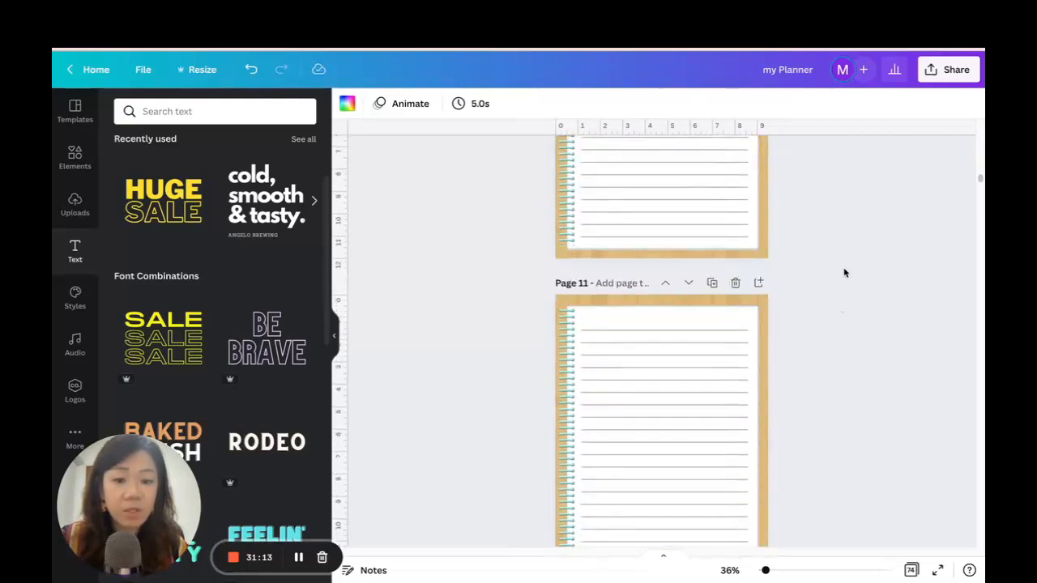
{"action": "scroll", "coordinate": [843, 267], "scroll_direction": "down", "scroll_amount": 12}
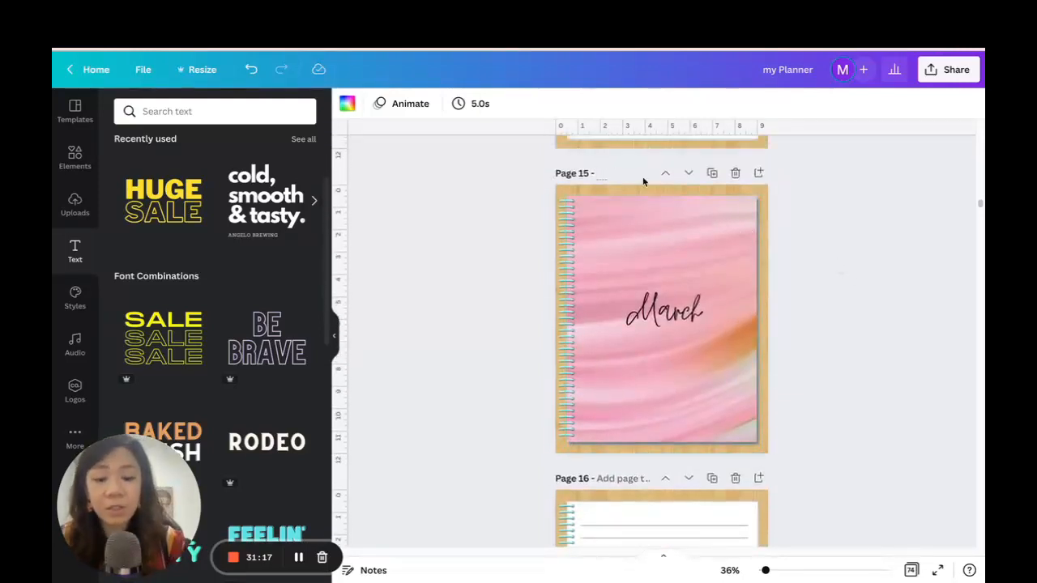
Add the page title APR to the April page (page 21) and MAY to the May page (page 27).
{"action": "scroll", "coordinate": [697, 244], "scroll_direction": "down", "scroll_amount": 20}
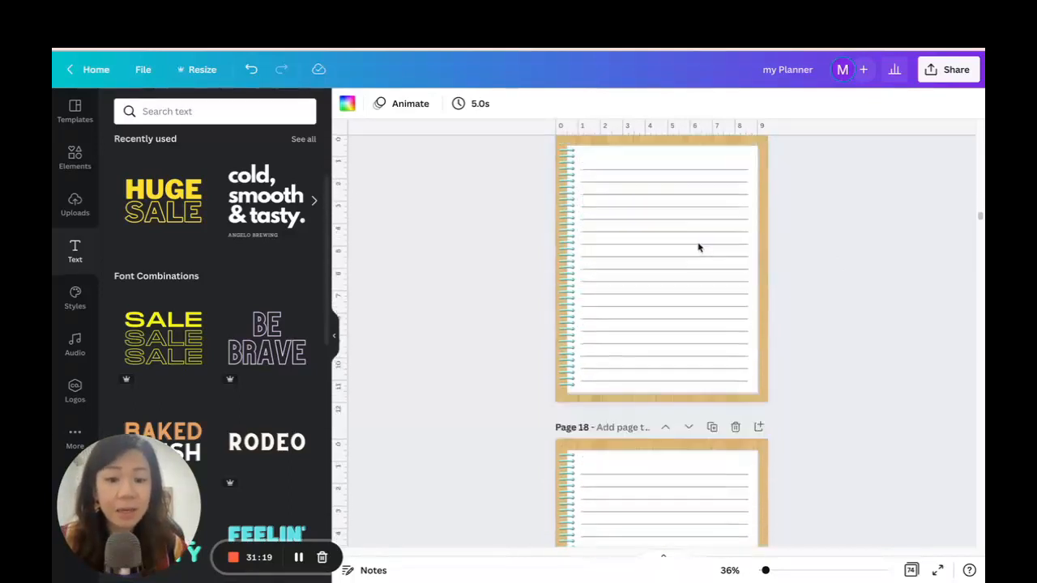
{"action": "scroll", "coordinate": [700, 243], "scroll_direction": "down", "scroll_amount": 10}
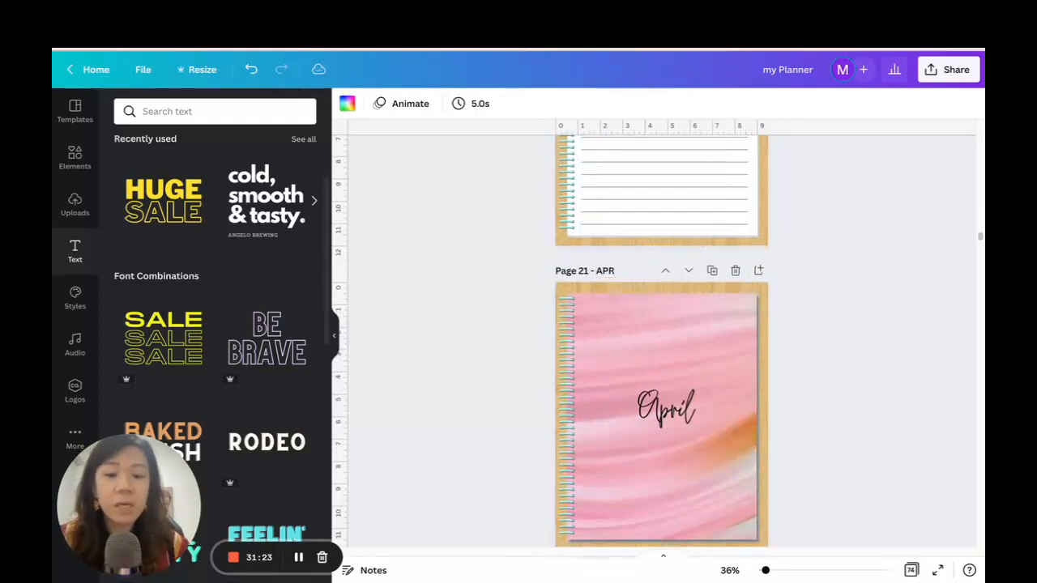
{"action": "scroll", "coordinate": [702, 349], "scroll_direction": "down", "scroll_amount": 20}
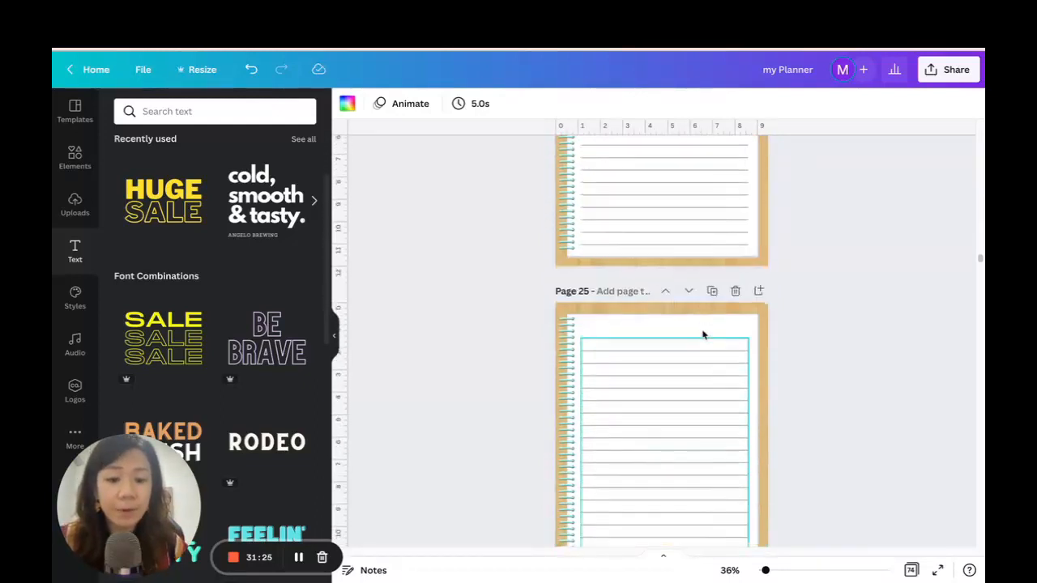
{"action": "scroll", "coordinate": [703, 335], "scroll_direction": "down", "scroll_amount": 17}
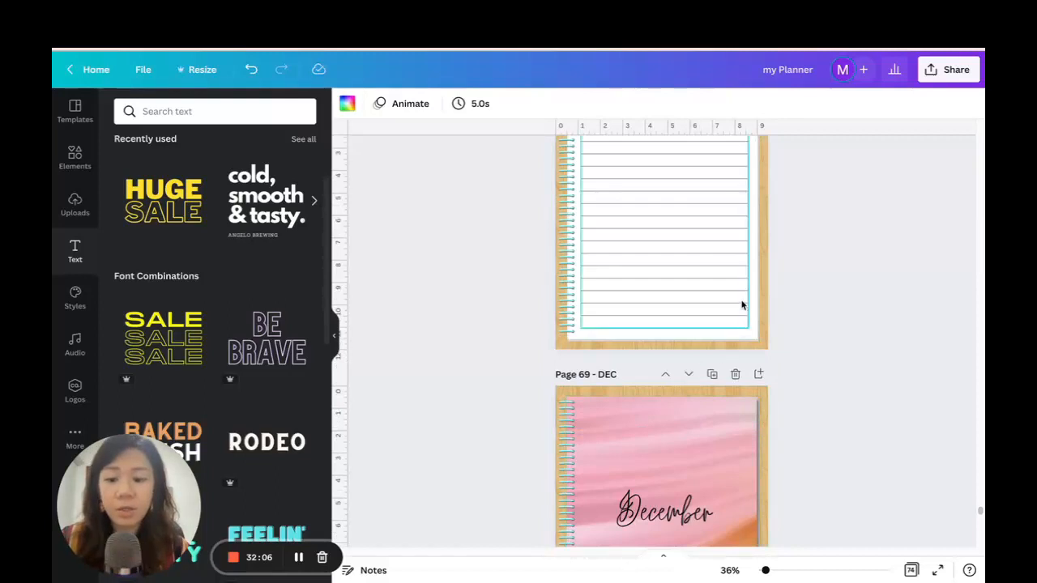
{"action": "scroll", "coordinate": [749, 296], "scroll_direction": "up", "scroll_amount": 5}
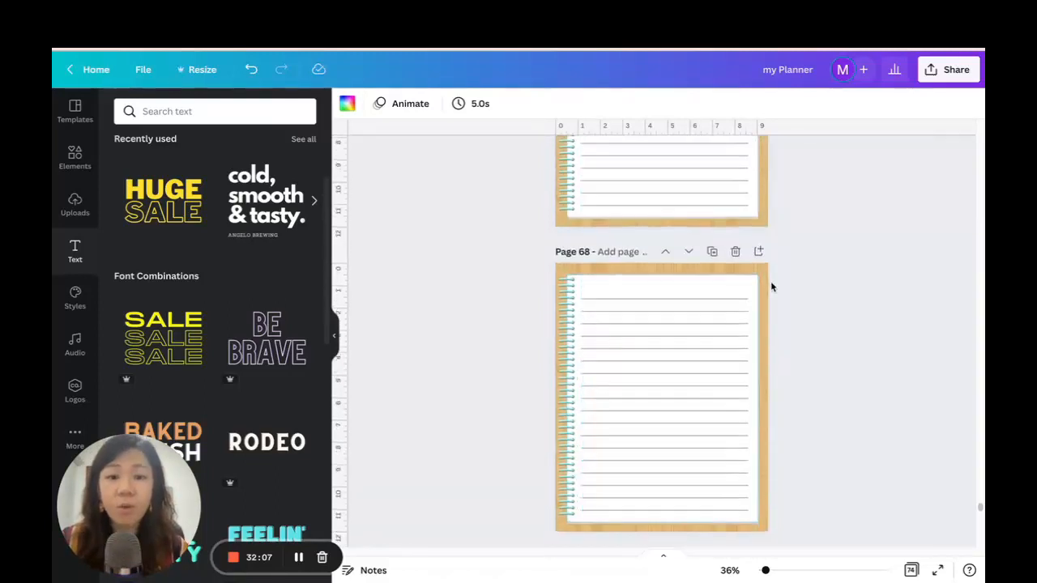
Link the F tab letter on the My Planner cover to page 9 - FEB and follow the link to test it.
{"action": "scroll", "coordinate": [760, 259], "scroll_direction": "up", "scroll_amount": 20}
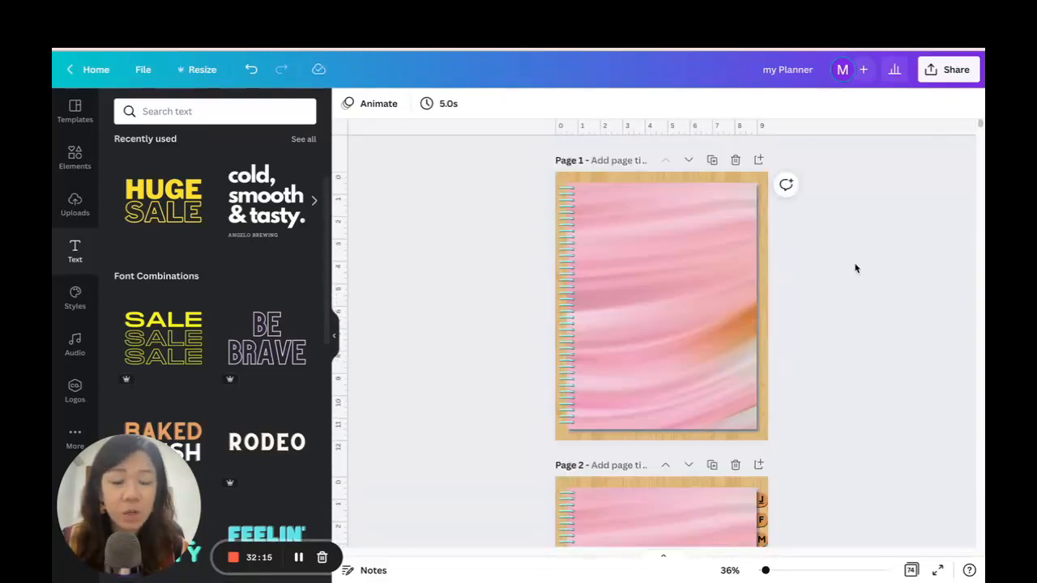
{"action": "scroll", "coordinate": [854, 268], "scroll_direction": "down", "scroll_amount": 5}
{"action": "scroll", "coordinate": [864, 225], "scroll_direction": "up", "scroll_amount": 3}
{"action": "scroll", "coordinate": [861, 324], "scroll_direction": "down", "scroll_amount": 4}
{"action": "scroll", "coordinate": [810, 503], "scroll_direction": "up", "scroll_amount": 3}
{"action": "left_click_drag", "start_coordinate": [766, 572], "coordinate": [774, 570]}
{"action": "left_click", "coordinate": [846, 198]}
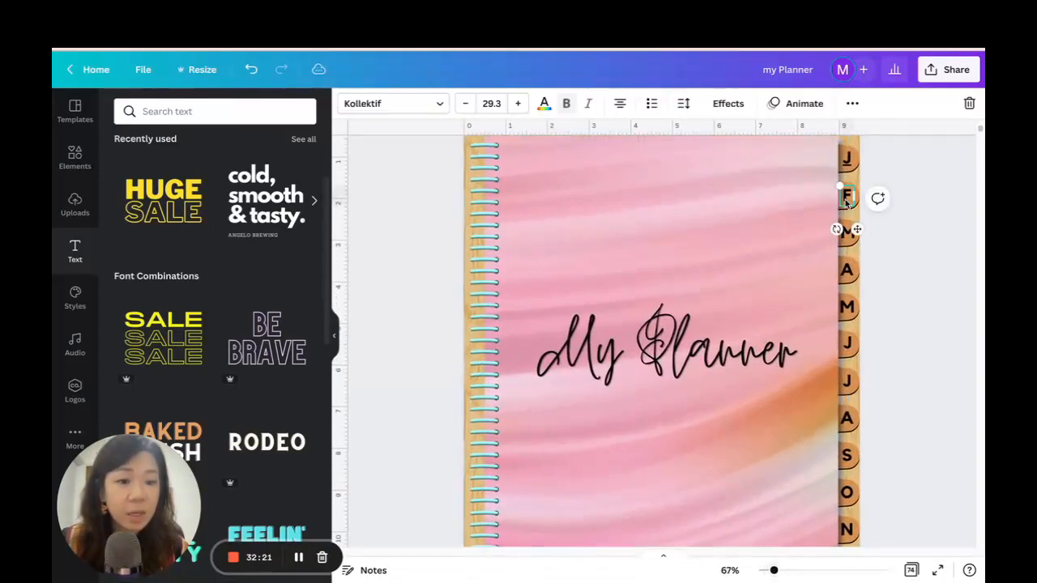
{"action": "left_click", "coordinate": [852, 105]}
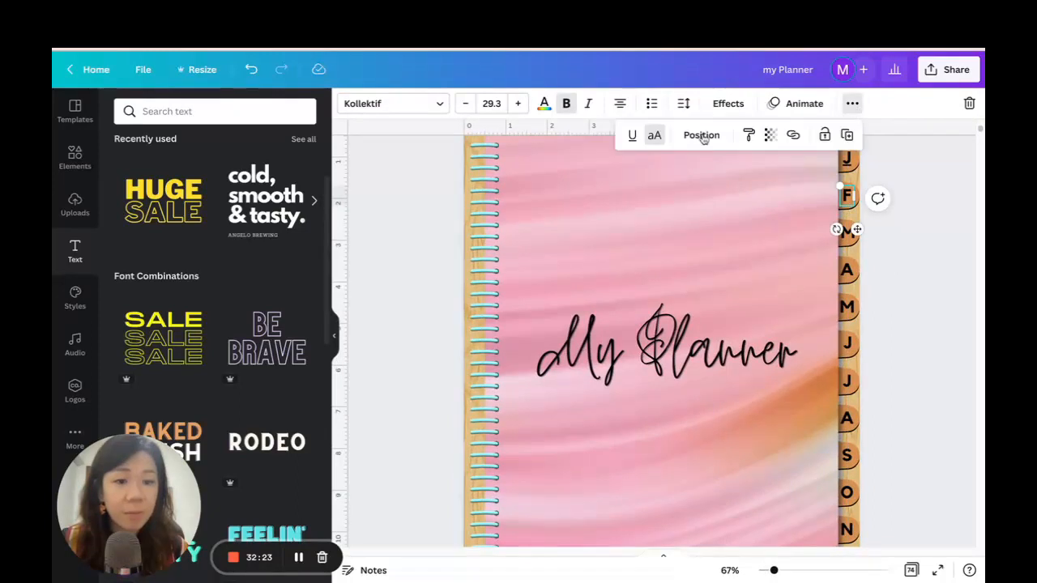
{"action": "left_click", "coordinate": [793, 136]}
{"action": "scroll", "coordinate": [685, 324], "scroll_direction": "down", "scroll_amount": 3}
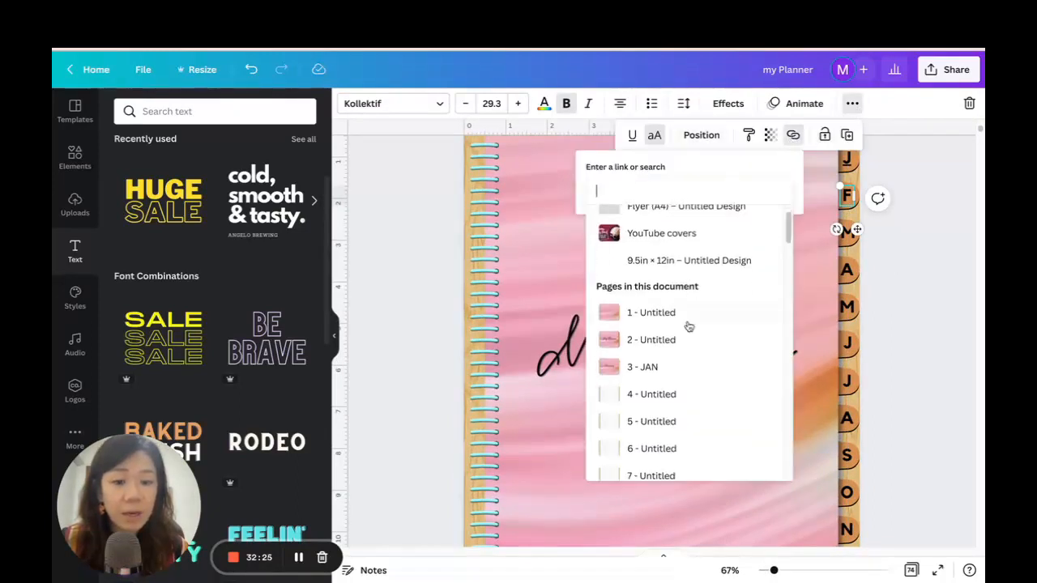
{"action": "scroll", "coordinate": [690, 324], "scroll_direction": "down", "scroll_amount": 1}
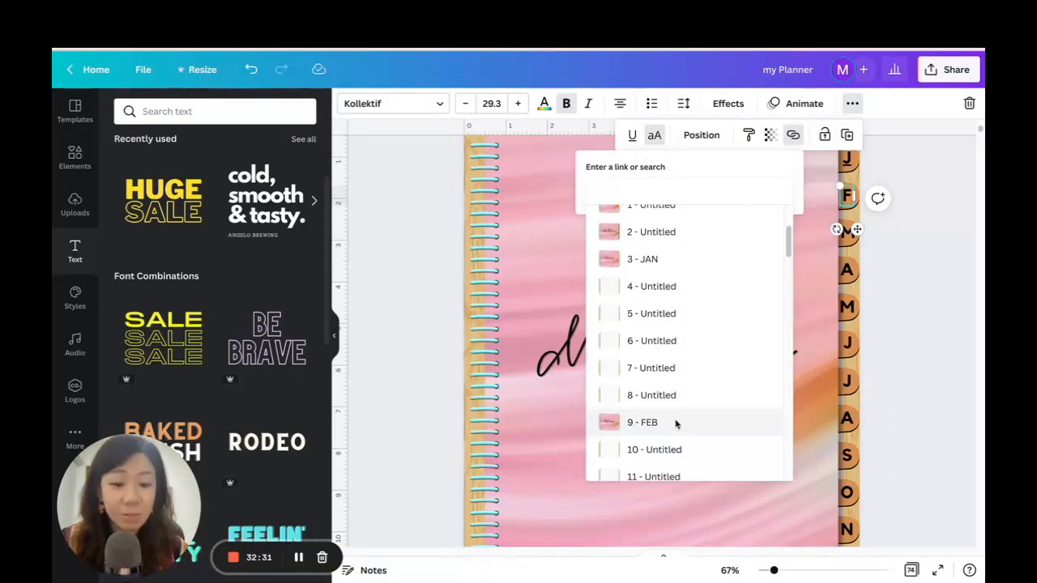
{"action": "left_click", "coordinate": [675, 423]}
{"action": "left_click", "coordinate": [741, 222]}
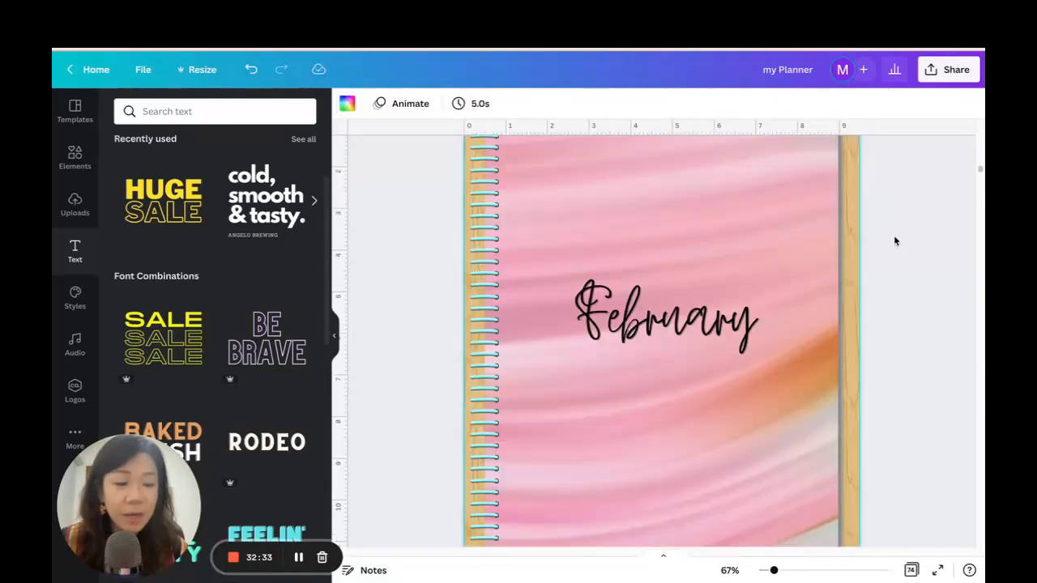
Link the first M tab letter on the cover to page 15 - MAR and follow the link to test it.
{"action": "scroll", "coordinate": [895, 241], "scroll_direction": "up", "scroll_amount": 20}
{"action": "scroll", "coordinate": [895, 261], "scroll_direction": "up", "scroll_amount": 10}
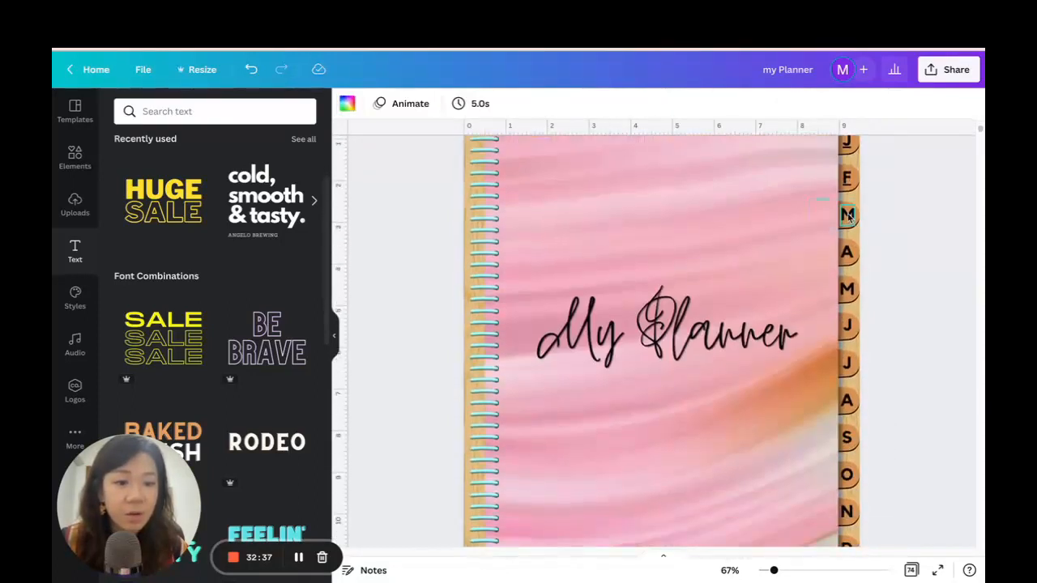
{"action": "left_click", "coordinate": [848, 214]}
{"action": "left_click", "coordinate": [851, 105]}
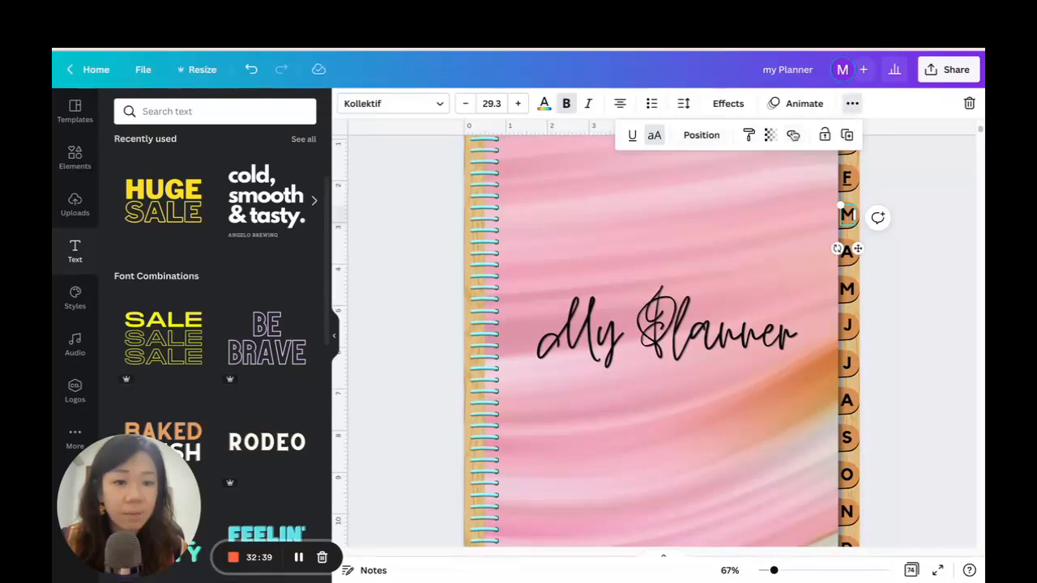
{"action": "left_click", "coordinate": [793, 134]}
{"action": "scroll", "coordinate": [690, 333], "scroll_direction": "down", "scroll_amount": 6}
{"action": "scroll", "coordinate": [696, 325], "scroll_direction": "down", "scroll_amount": 4}
{"action": "scroll", "coordinate": [695, 323], "scroll_direction": "up", "scroll_amount": 5}
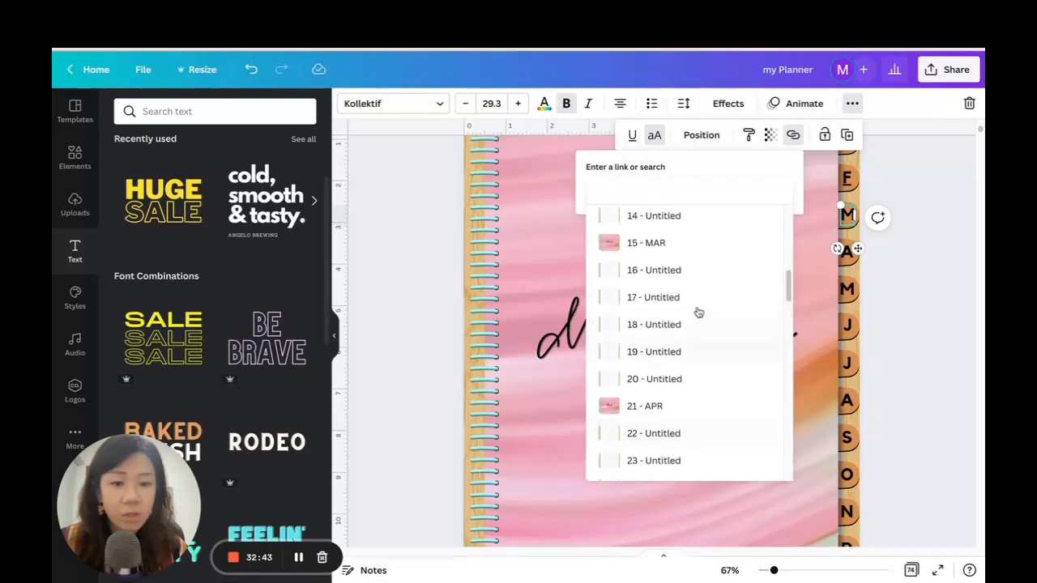
{"action": "left_click", "coordinate": [662, 244]}
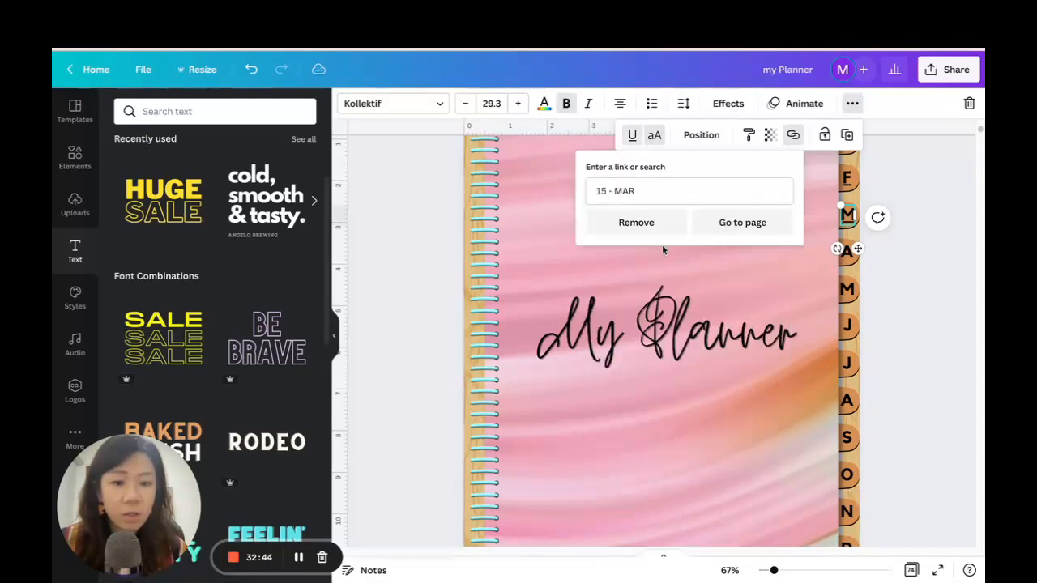
{"action": "left_click", "coordinate": [739, 223]}
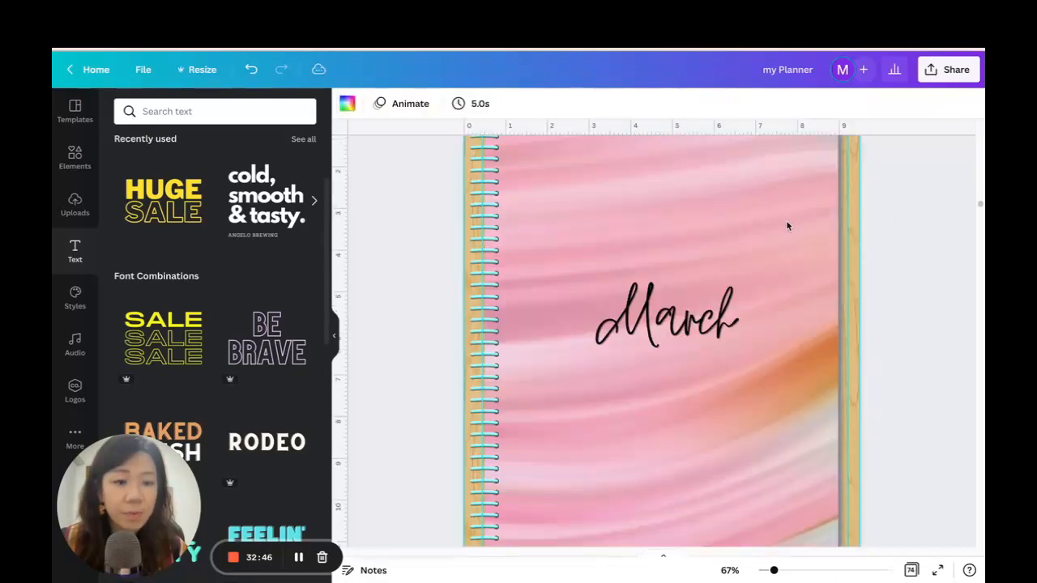
Reopen the My Planner cover from the grid overview and link its first A tab letter to page 21 - APR.
{"action": "left_click", "coordinate": [911, 571]}
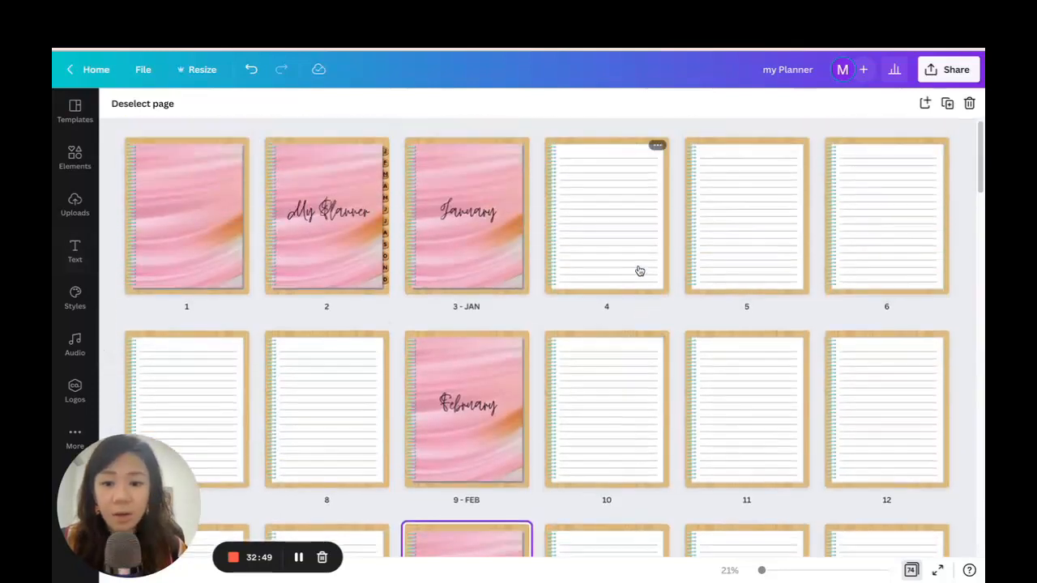
{"action": "left_click", "coordinate": [335, 243]}
{"action": "double_click", "coordinate": [309, 223]}
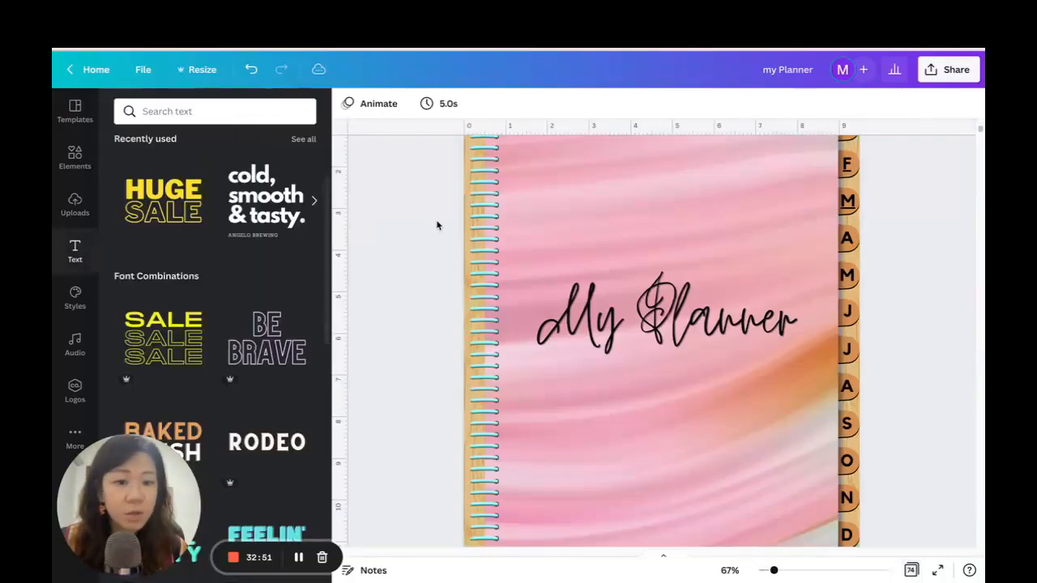
{"action": "left_click", "coordinate": [846, 238]}
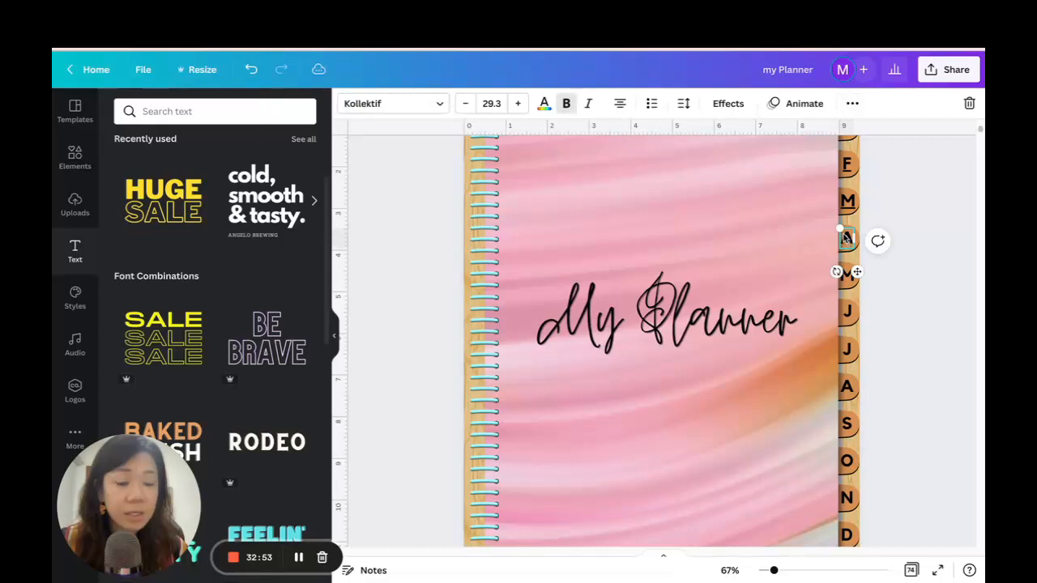
{"action": "left_click", "coordinate": [855, 106]}
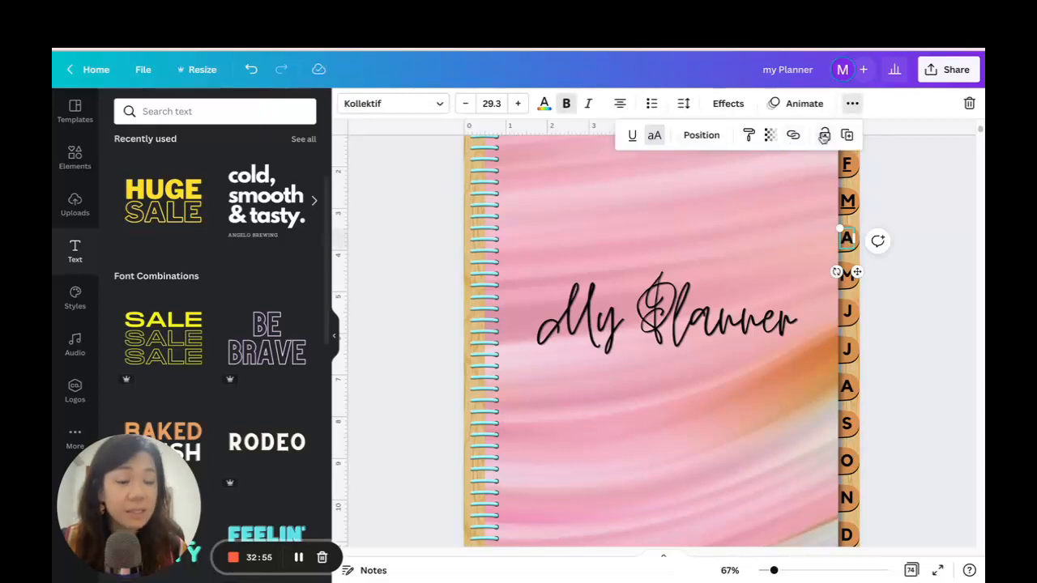
{"action": "left_click", "coordinate": [794, 136]}
{"action": "scroll", "coordinate": [735, 341], "scroll_direction": "down", "scroll_amount": 1}
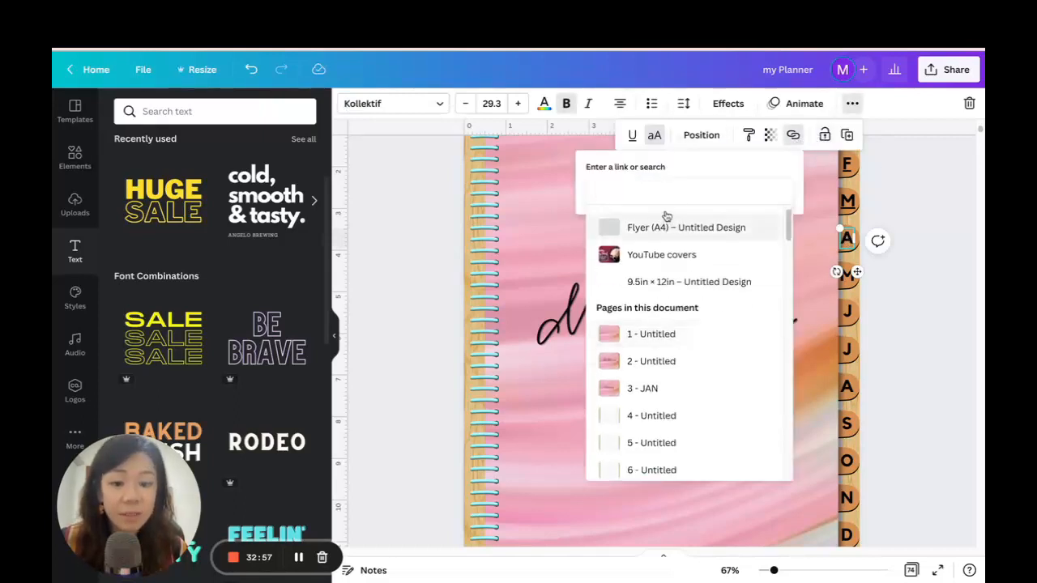
{"action": "type", "text": "APR"}
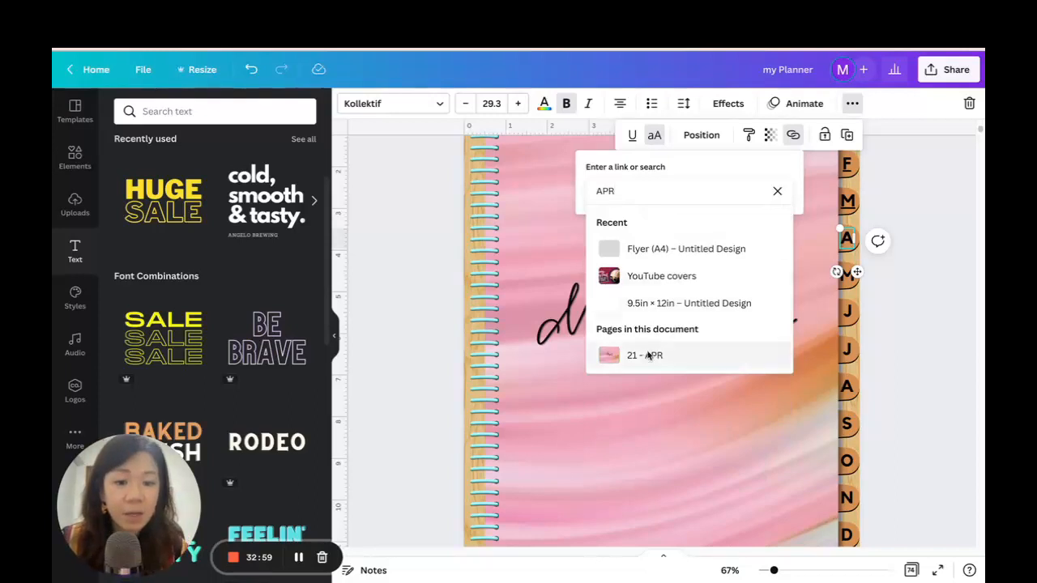
{"action": "left_click", "coordinate": [646, 355]}
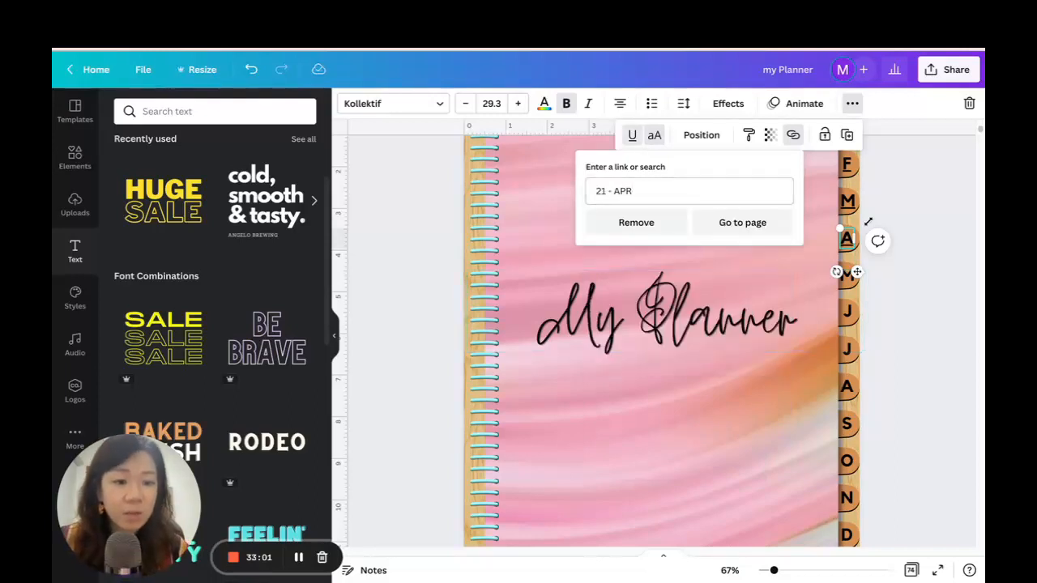
{"action": "left_click", "coordinate": [897, 299]}
Link the second M tab letter on the cover to page 27 - MAY.
{"action": "left_click", "coordinate": [847, 276]}
{"action": "left_click", "coordinate": [853, 104]}
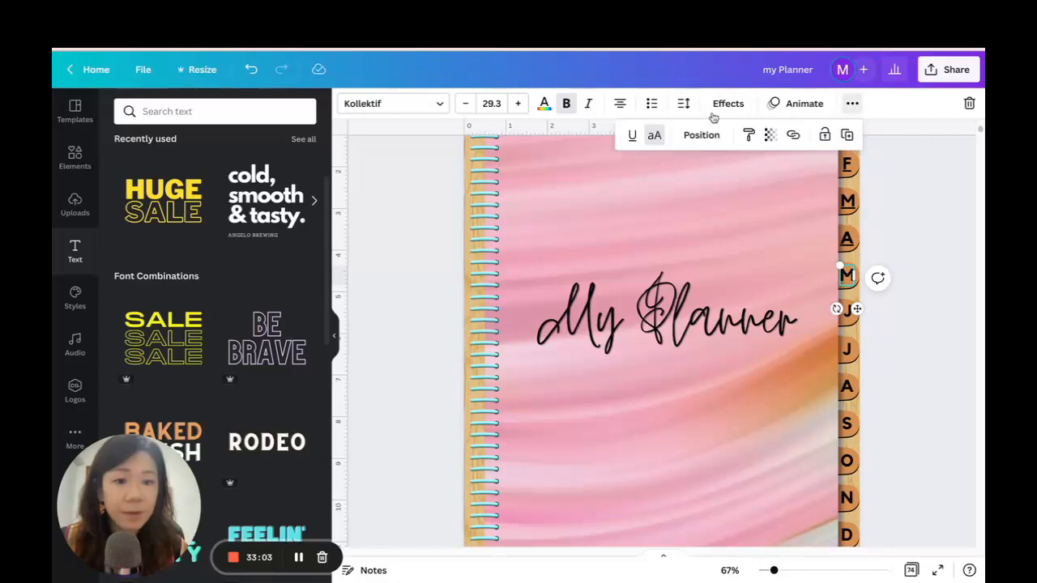
{"action": "left_click", "coordinate": [793, 135]}
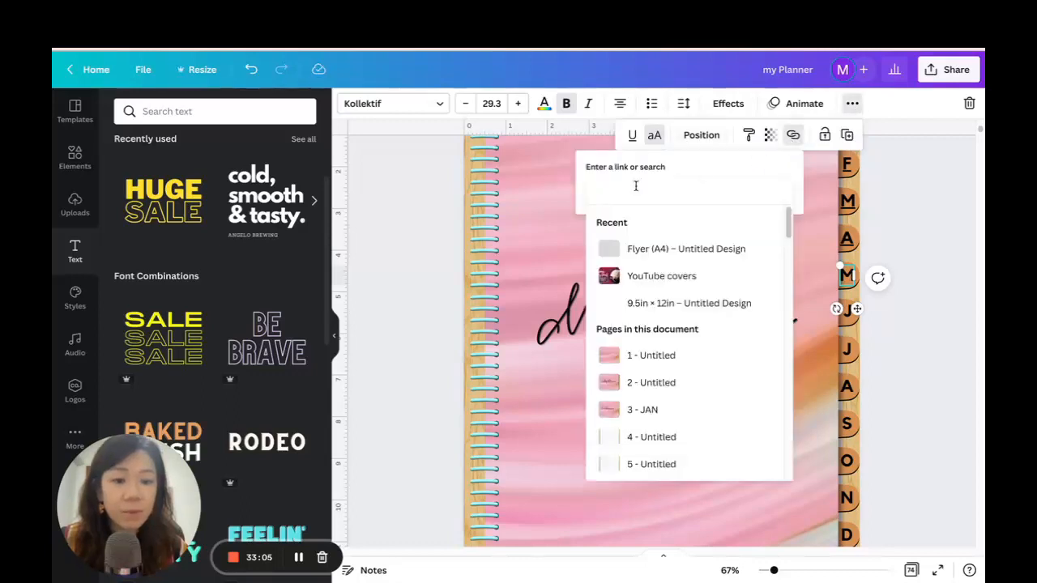
{"action": "type", "text": "MA"}
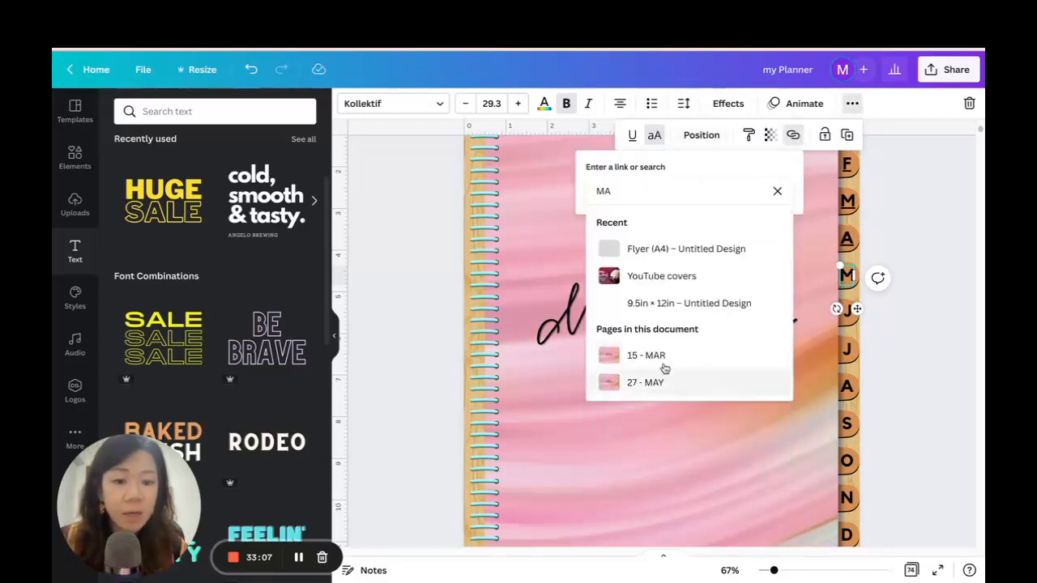
{"action": "left_click", "coordinate": [661, 384]}
{"action": "left_click", "coordinate": [892, 325]}
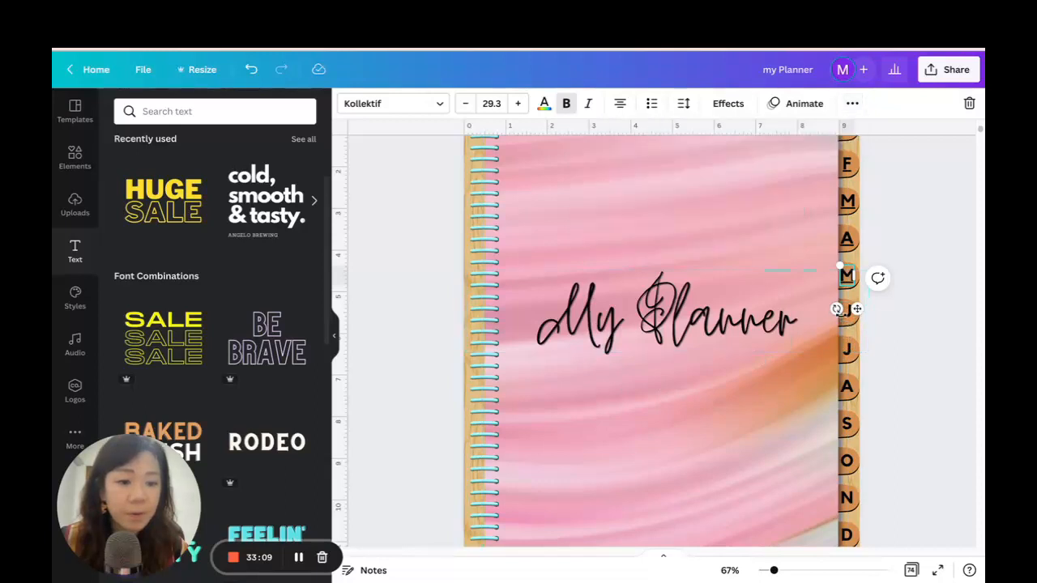
Link the first J tab letter after M on the My Planner cover to page 33 - JUNE.
{"action": "left_click", "coordinate": [849, 316]}
{"action": "left_click", "coordinate": [852, 103]}
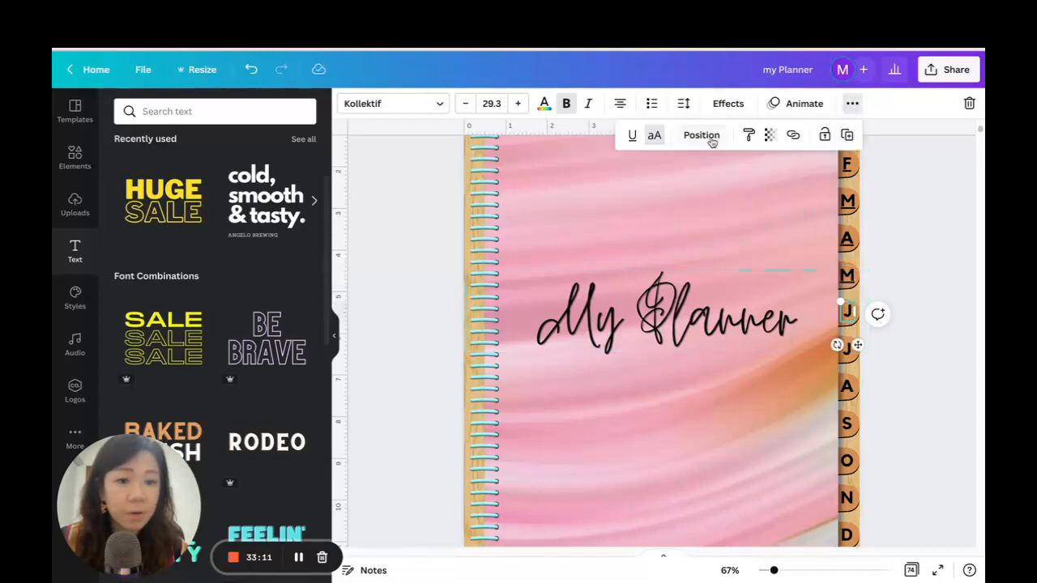
{"action": "left_click", "coordinate": [793, 134]}
{"action": "type", "text": "JU"}
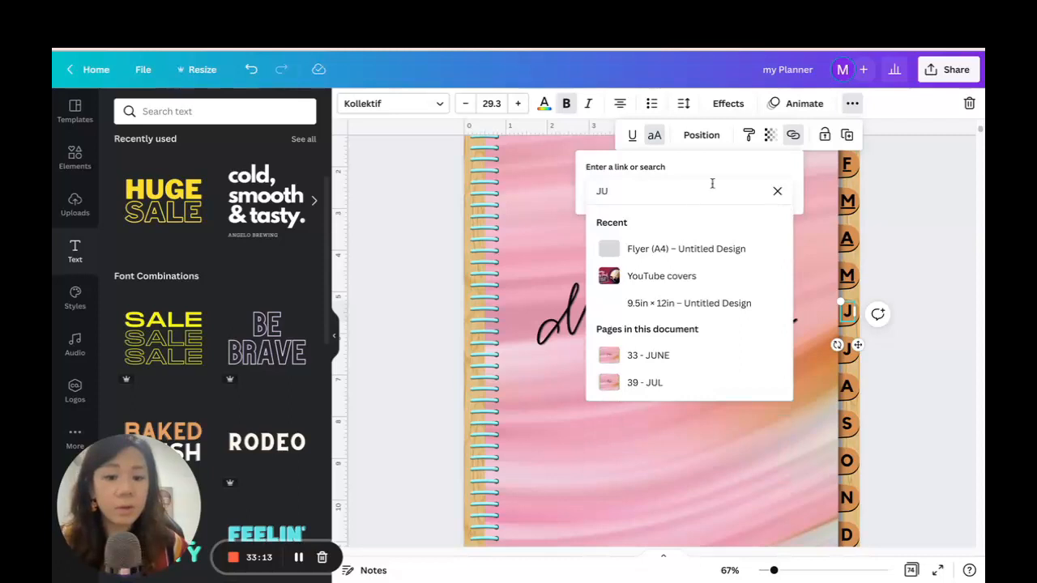
{"action": "left_click", "coordinate": [648, 355]}
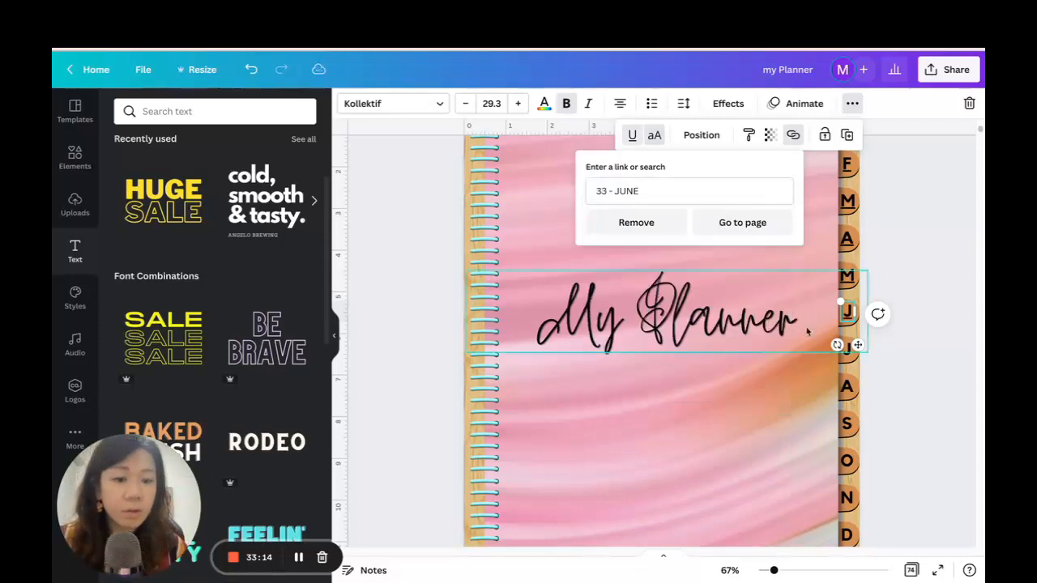
Link the following J tab letter on the cover to page 39 - JUL and deselect it.
{"action": "left_click", "coordinate": [847, 350]}
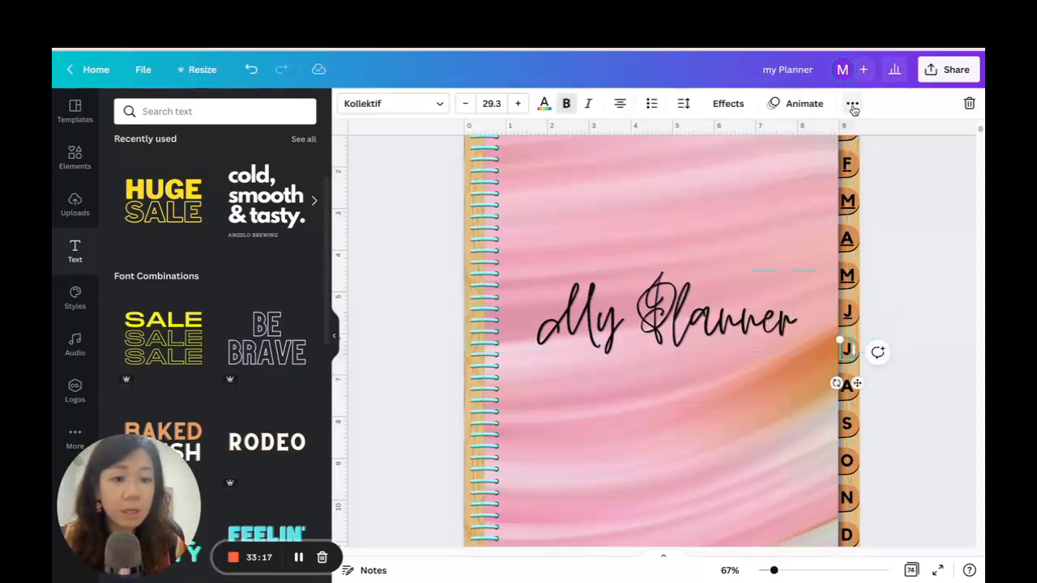
{"action": "left_click", "coordinate": [852, 103]}
{"action": "left_click", "coordinate": [794, 136]}
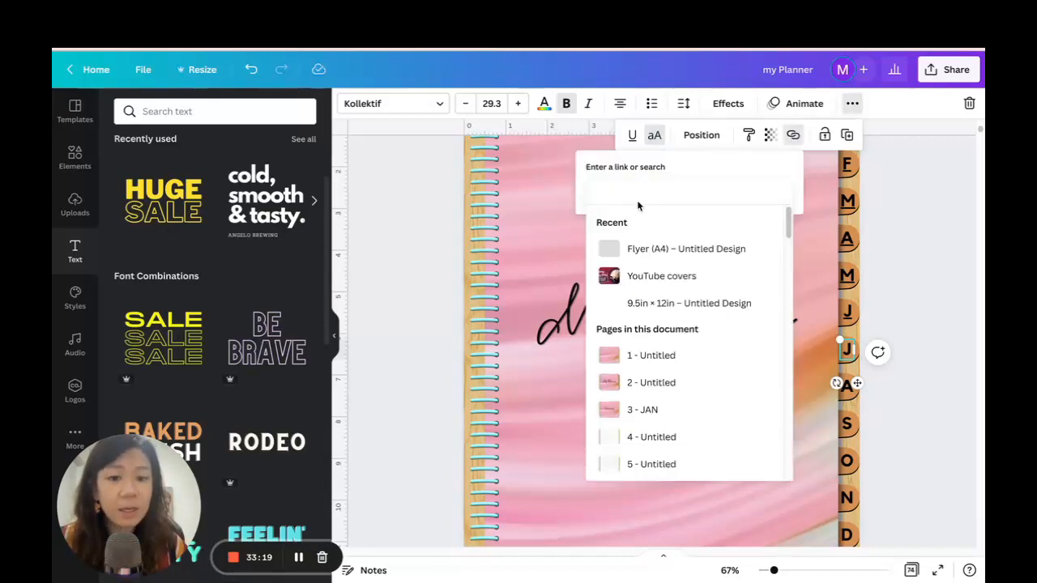
{"action": "type", "text": "JU"}
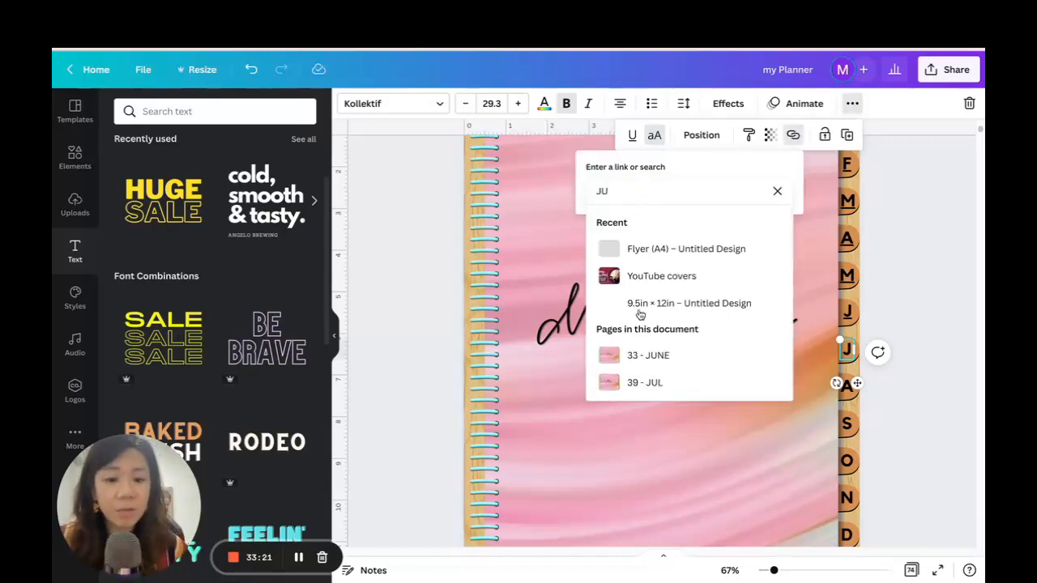
{"action": "left_click", "coordinate": [642, 383]}
{"action": "key", "text": "Escape"}
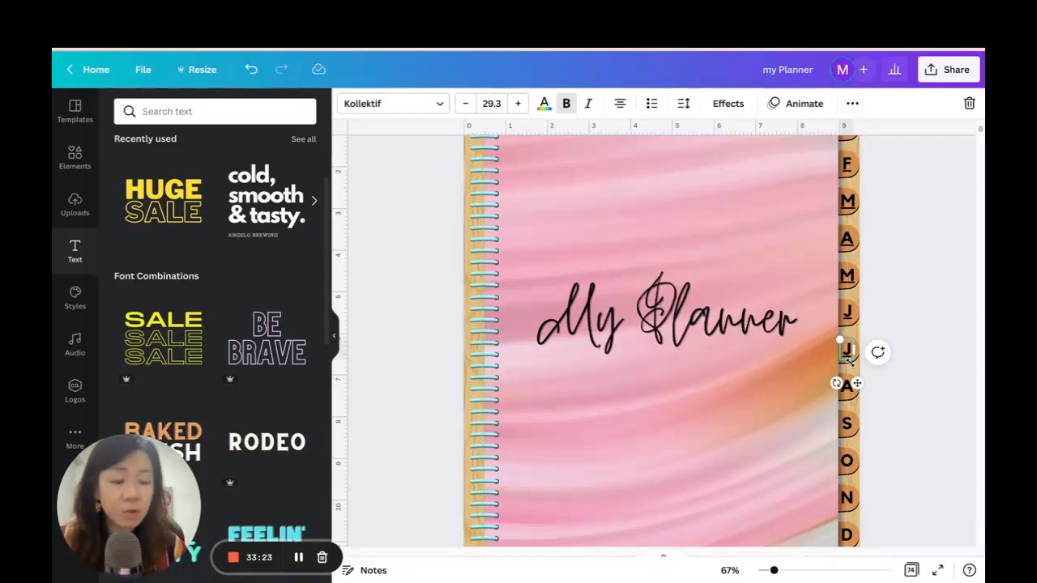
{"action": "left_click", "coordinate": [900, 395]}
Link the remaining cover tab letters, the second A, S, O, N and D, to their month pages.
{"action": "left_click", "coordinate": [849, 389]}
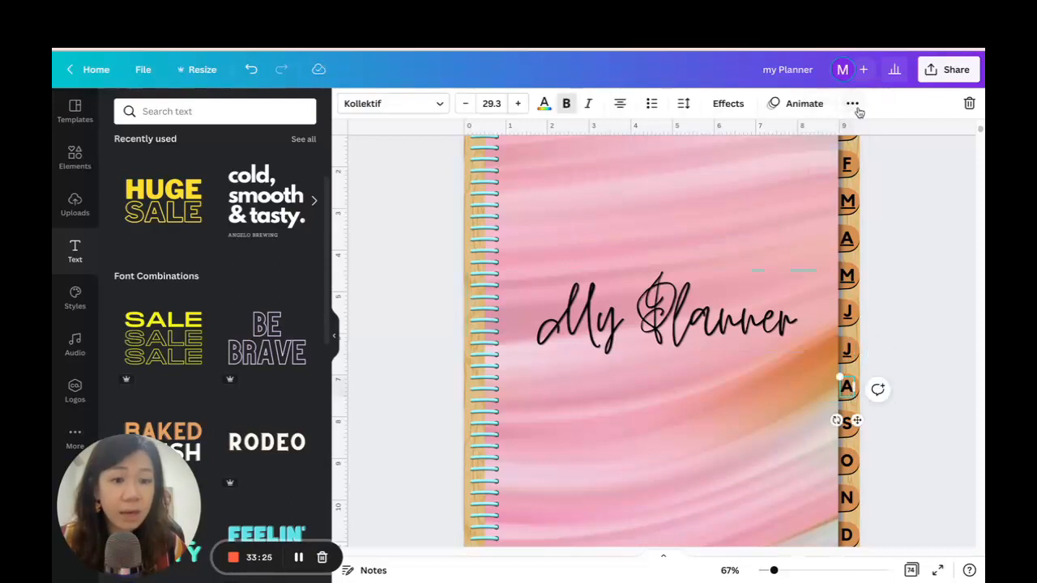
{"action": "left_click", "coordinate": [853, 103]}
{"action": "left_click", "coordinate": [702, 135]}
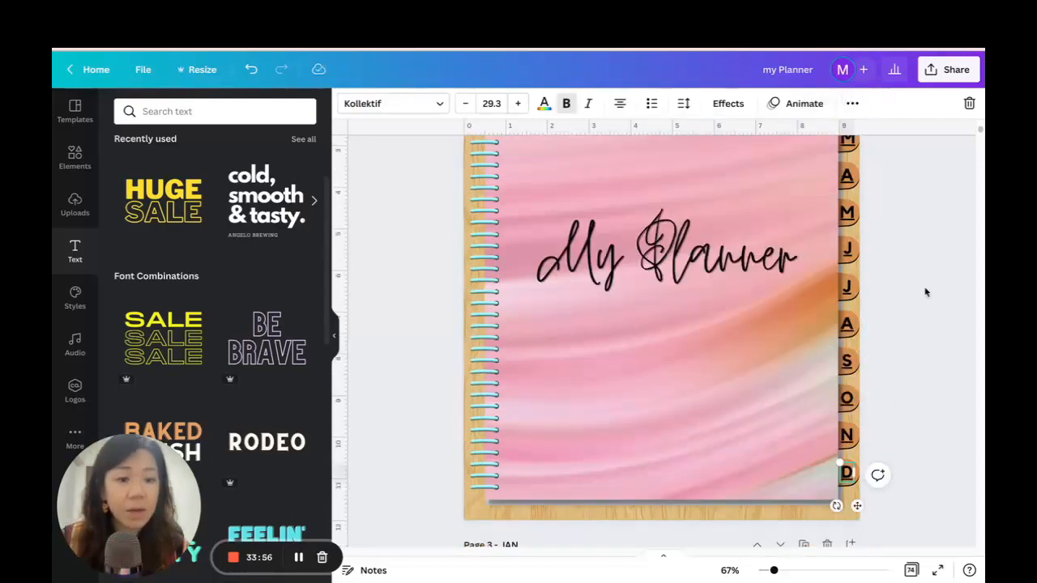
Present the planner full screen from the cover, follow the June tab link to test it, and exit the presentation.
{"action": "left_click", "coordinate": [926, 292]}
{"action": "scroll", "coordinate": [861, 539], "scroll_direction": "up", "scroll_amount": 2}
{"action": "left_click_drag", "start_coordinate": [776, 571], "coordinate": [768, 571]}
{"action": "scroll", "coordinate": [865, 382], "scroll_direction": "down", "scroll_amount": 1}
{"action": "scroll", "coordinate": [866, 383], "scroll_direction": "down", "scroll_amount": 1}
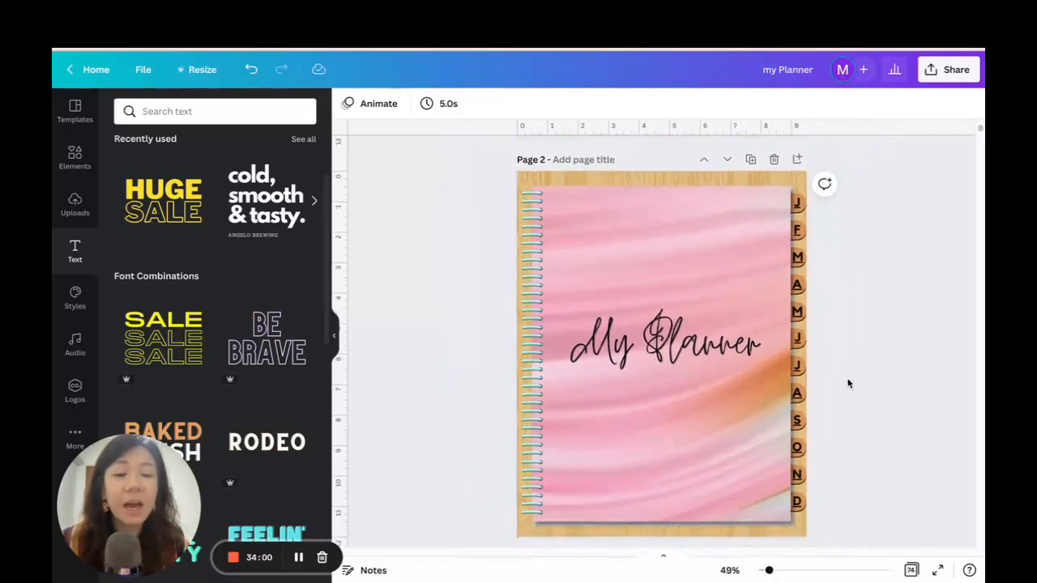
{"action": "left_click", "coordinate": [939, 571]}
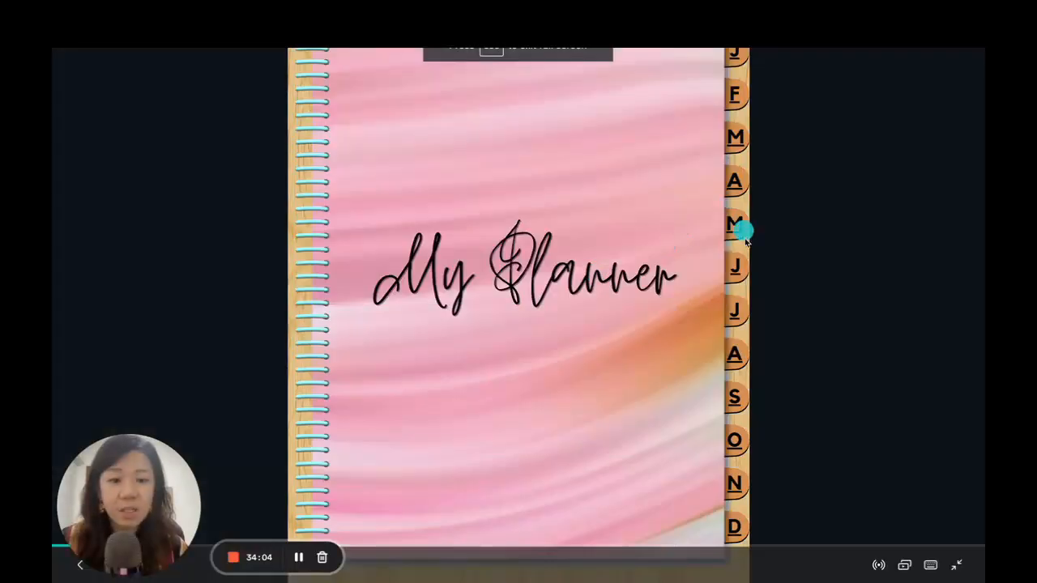
{"action": "left_click", "coordinate": [736, 272]}
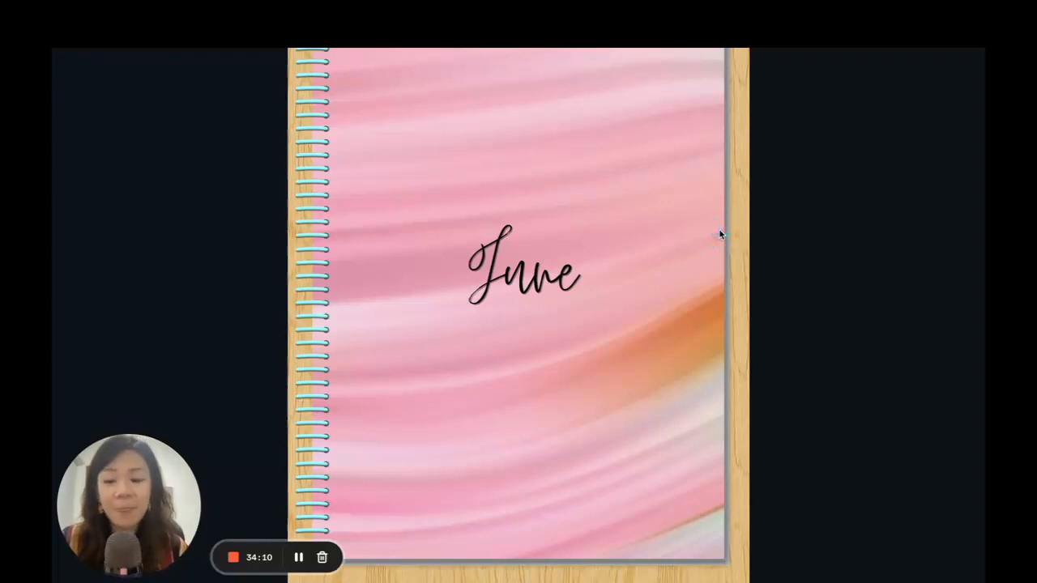
{"action": "key", "text": "Escape"}
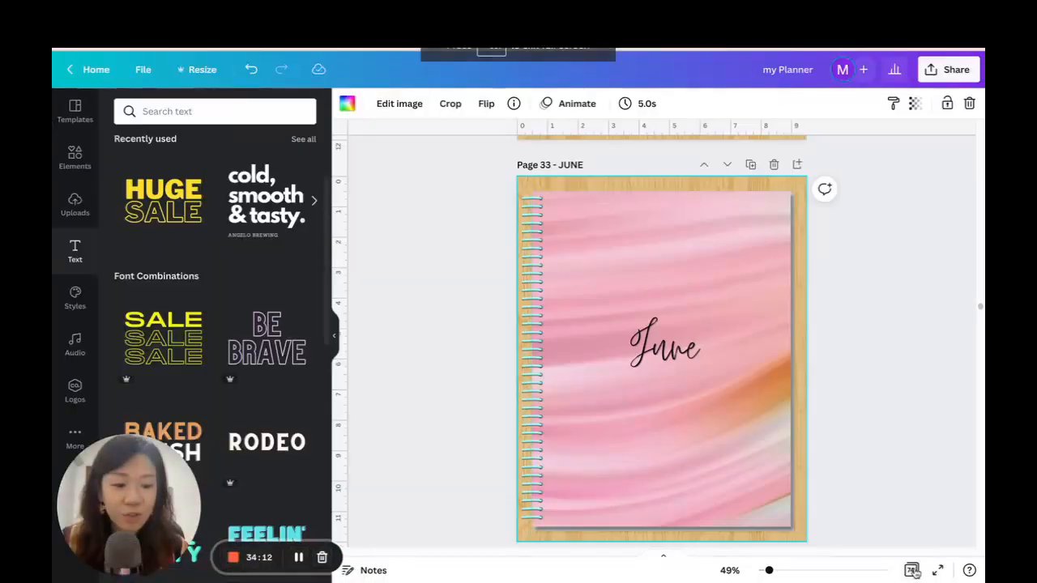
Reopen the My Planner cover from the grid overview and group all twelve month tabs with their letters.
{"action": "scroll", "coordinate": [874, 391], "scroll_direction": "up", "scroll_amount": 15}
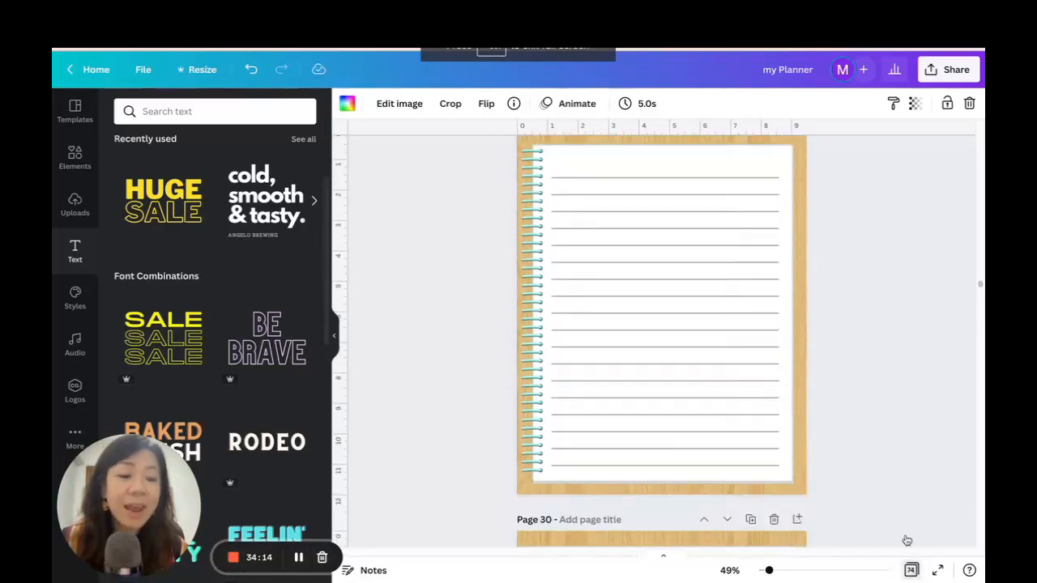
{"action": "left_click", "coordinate": [911, 570]}
{"action": "scroll", "coordinate": [621, 273], "scroll_direction": "up", "scroll_amount": 20}
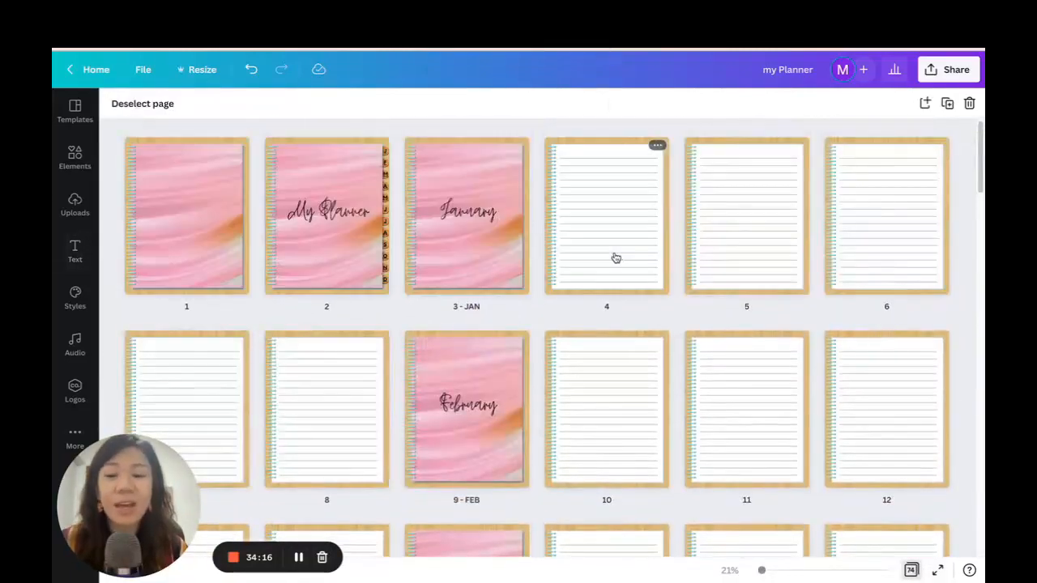
{"action": "double_click", "coordinate": [313, 248]}
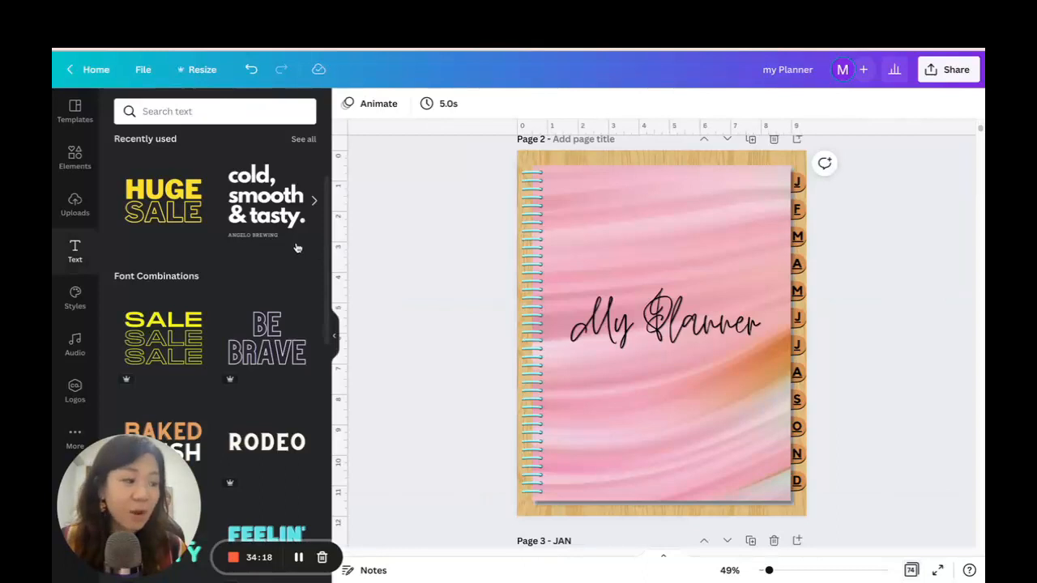
{"action": "scroll", "coordinate": [860, 385], "scroll_direction": "up", "scroll_amount": 4}
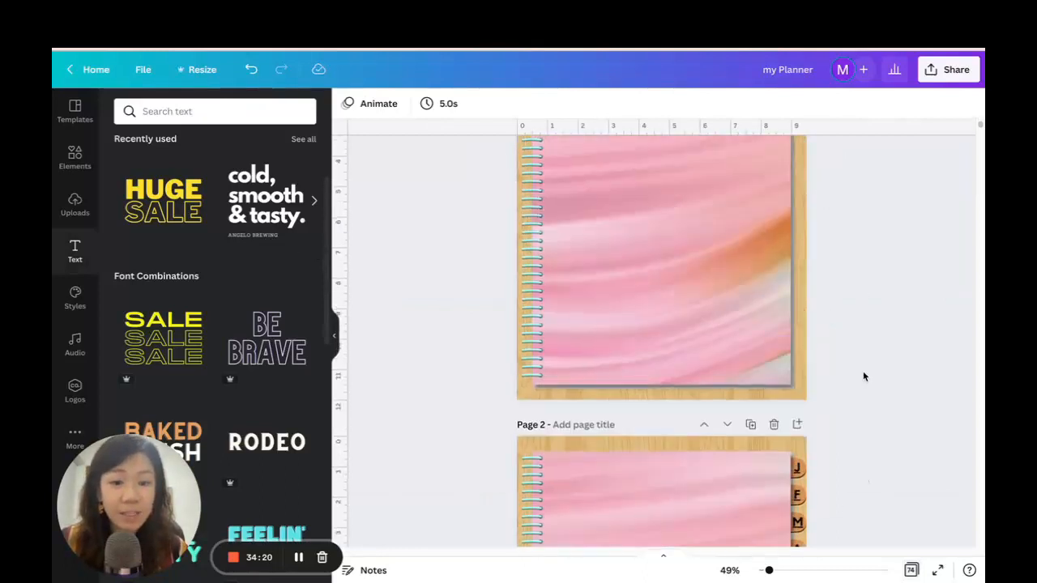
{"action": "scroll", "coordinate": [861, 381], "scroll_direction": "down", "scroll_amount": 4}
{"action": "left_click_drag", "start_coordinate": [838, 493], "coordinate": [774, 152]}
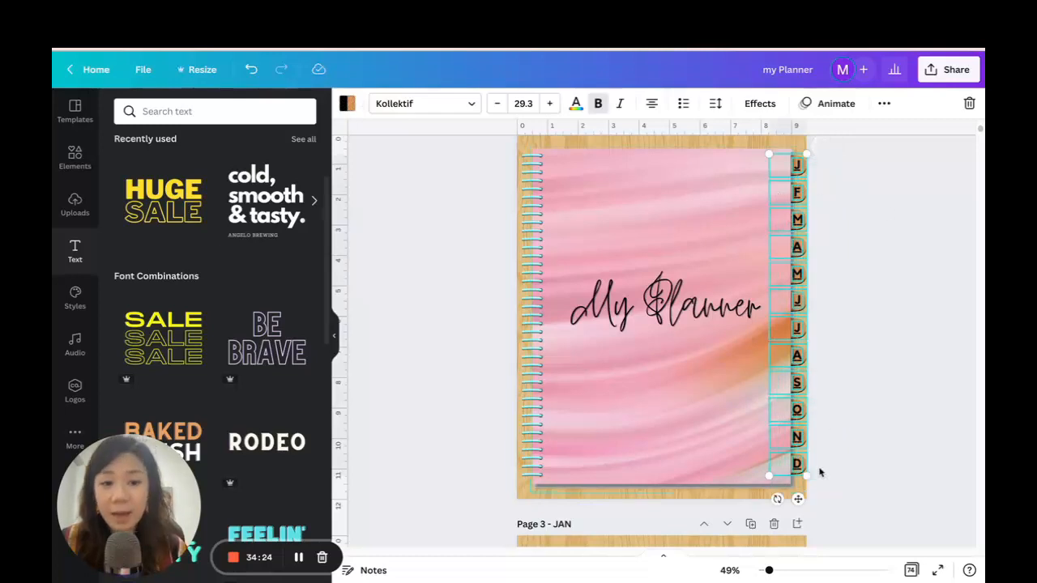
{"action": "left_click", "coordinate": [885, 104]}
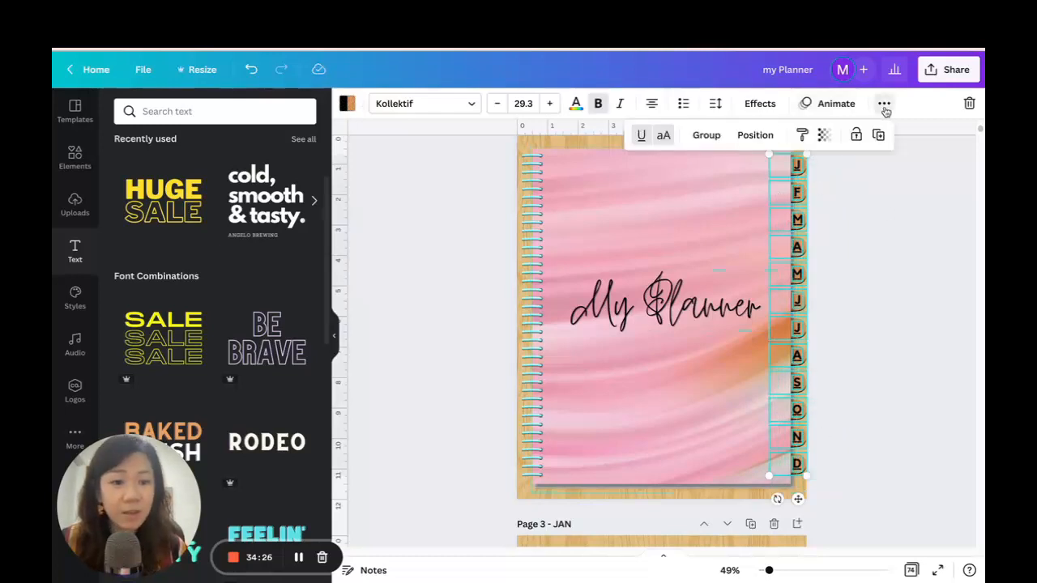
{"action": "left_click", "coordinate": [706, 135]}
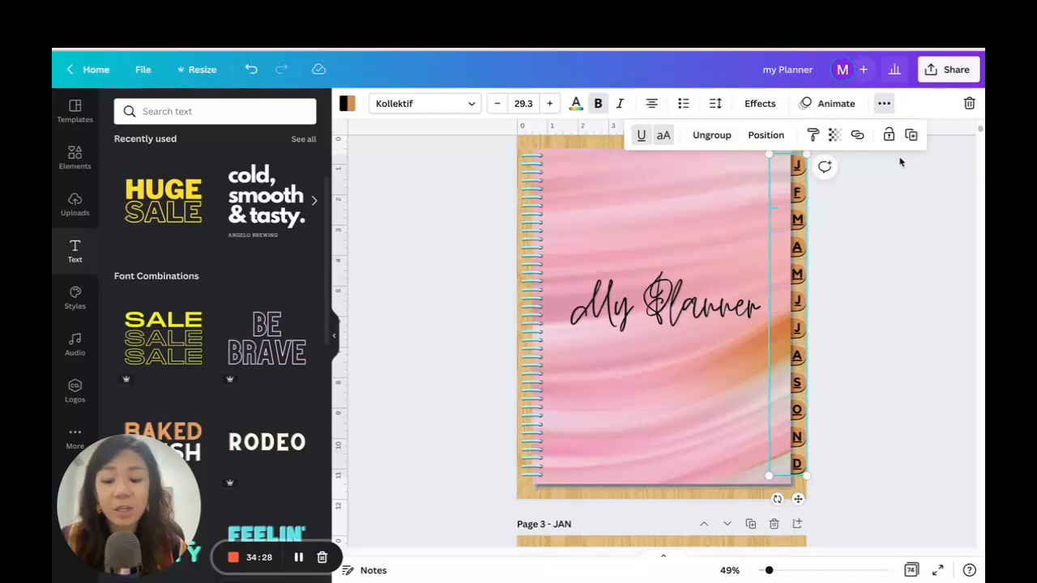
Paste the grouped month tabs onto page 3 - JAN and send them backwards behind the pink cover.
{"action": "scroll", "coordinate": [900, 255], "scroll_direction": "down", "scroll_amount": 5}
{"action": "left_click", "coordinate": [696, 213]}
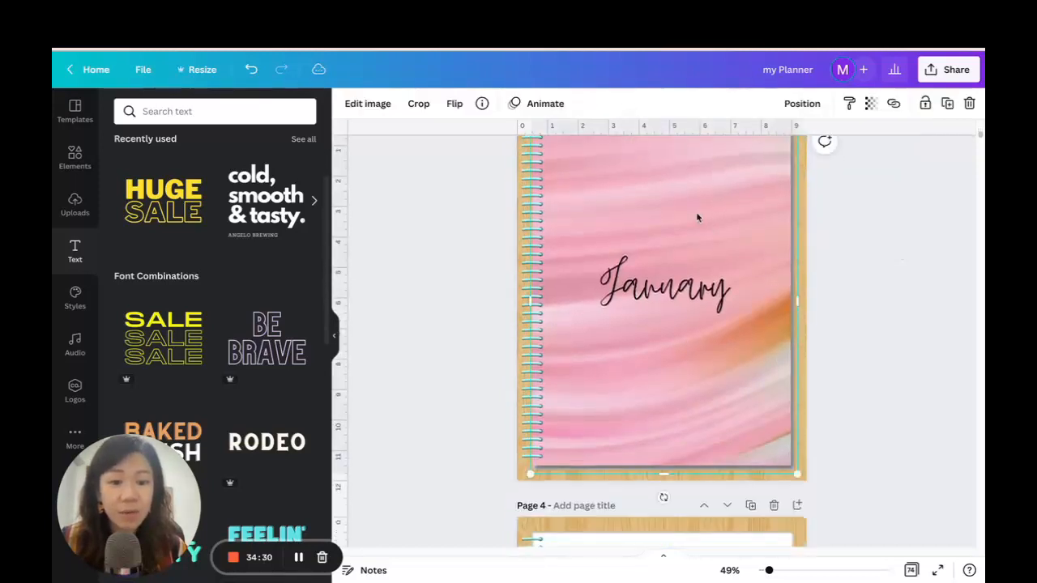
{"action": "key", "text": "ctrl+v"}
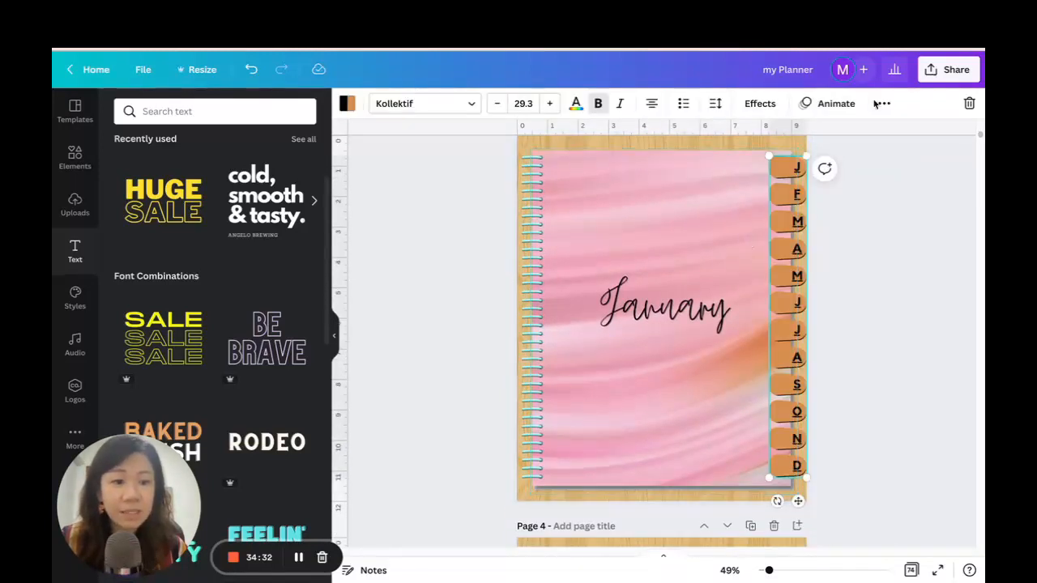
{"action": "left_click", "coordinate": [885, 103]}
{"action": "left_click", "coordinate": [729, 138]}
{"action": "left_click", "coordinate": [732, 135]}
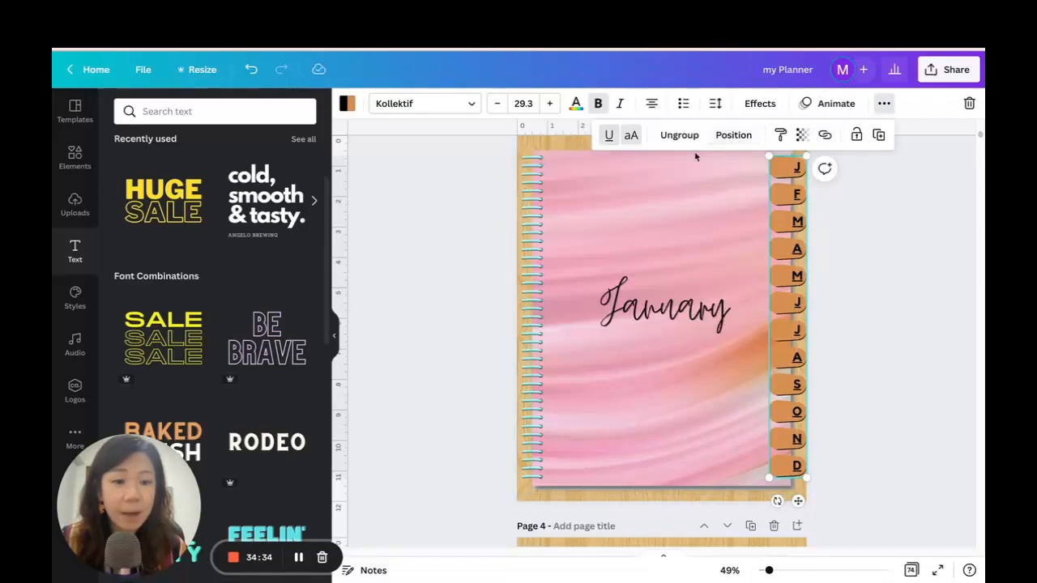
{"action": "left_click", "coordinate": [732, 135]}
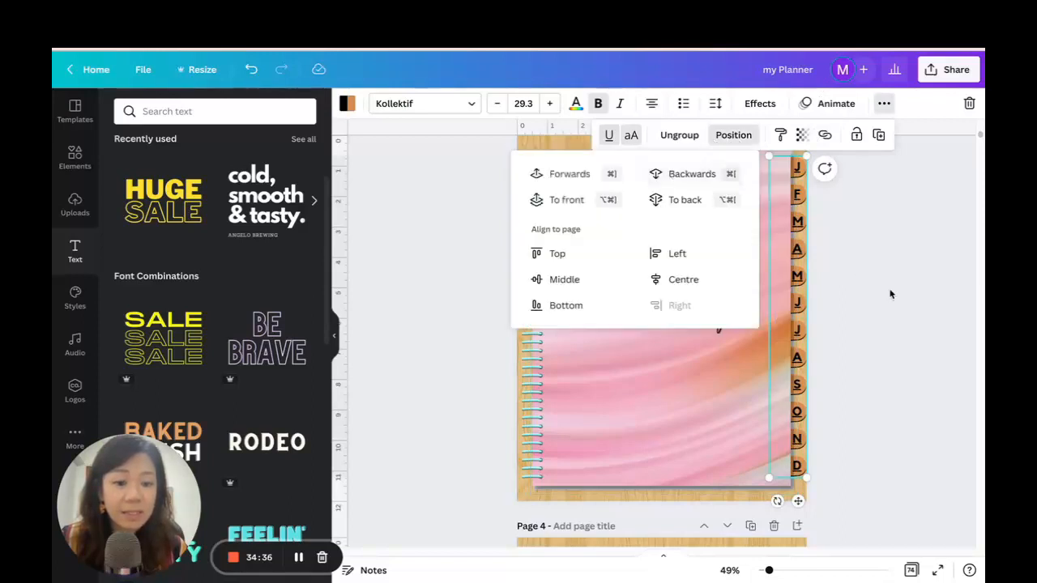
Paste the grouped month tabs onto lined page 4 and send them backwards behind the white sheet.
{"action": "scroll", "coordinate": [870, 262], "scroll_direction": "down", "scroll_amount": 5}
{"action": "left_click", "coordinate": [715, 306]}
{"action": "key", "text": "ctrl+v"}
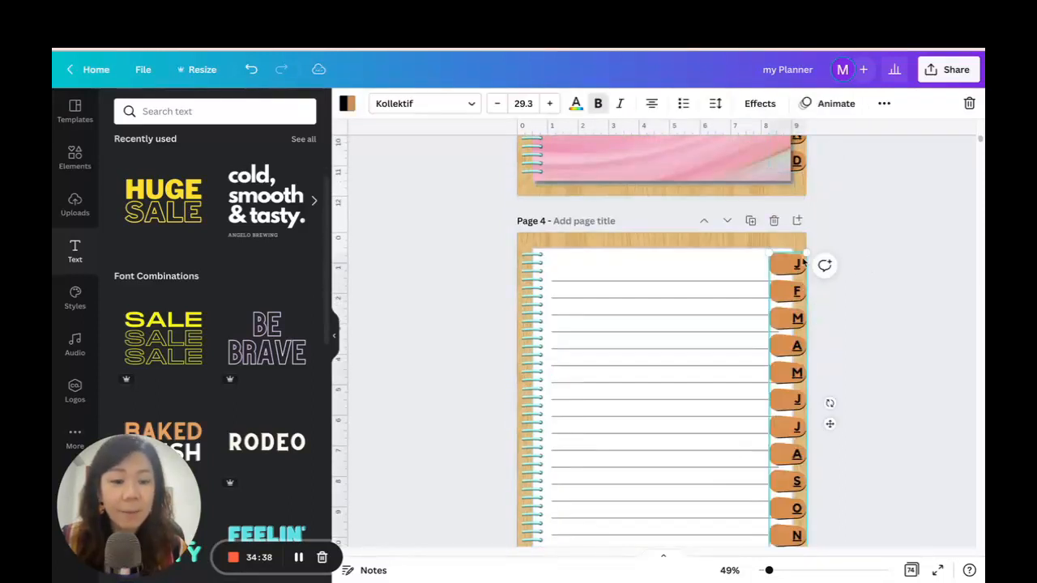
{"action": "left_click", "coordinate": [884, 104]}
{"action": "left_click", "coordinate": [733, 135]}
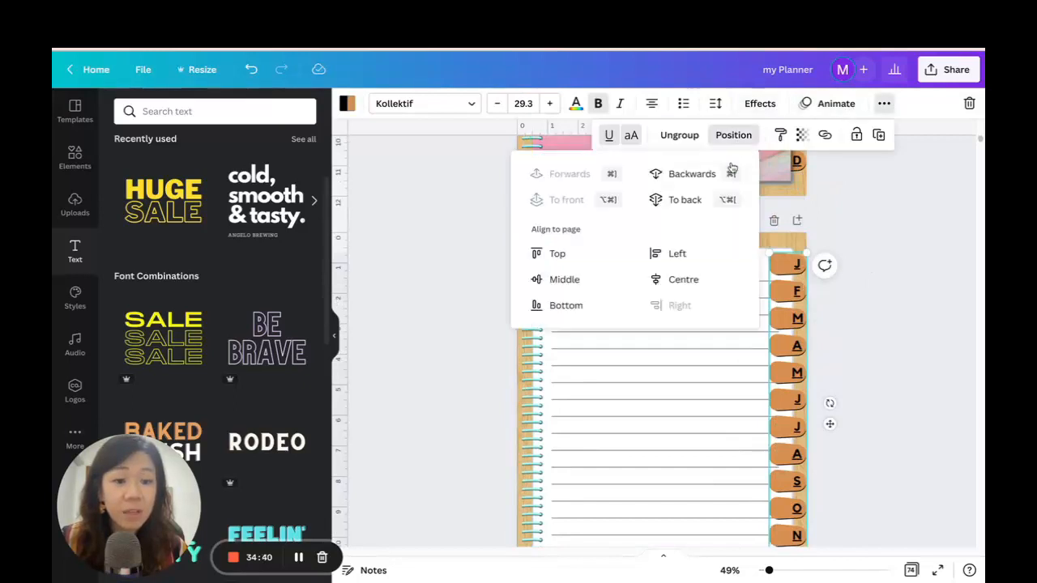
{"action": "left_click", "coordinate": [695, 175]}
{"action": "left_click", "coordinate": [897, 240]}
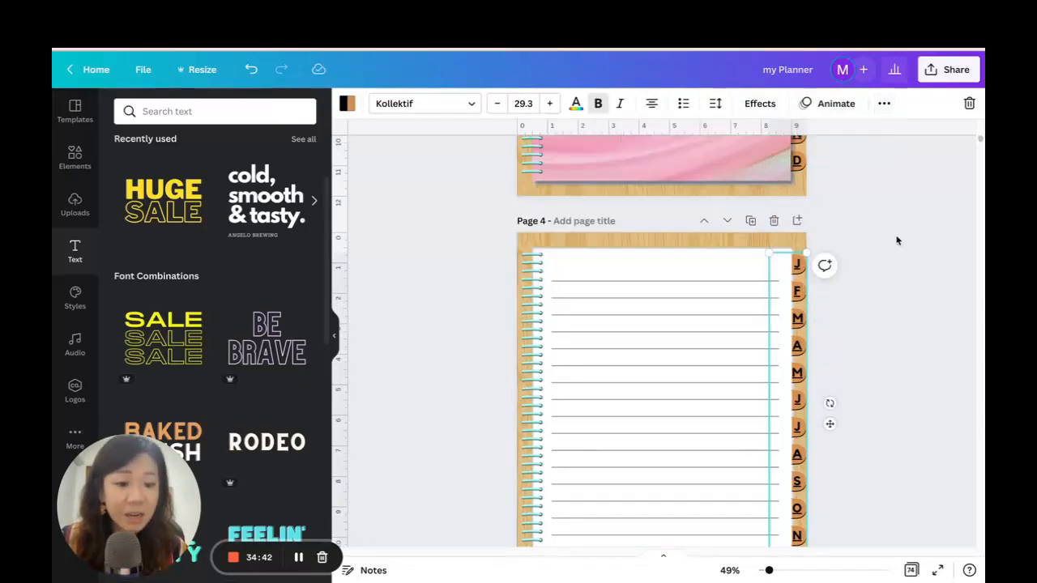
Paste the grouped month tabs onto lined page 5 and send them backwards behind the white sheet.
{"action": "scroll", "coordinate": [897, 237], "scroll_direction": "down", "scroll_amount": 5}
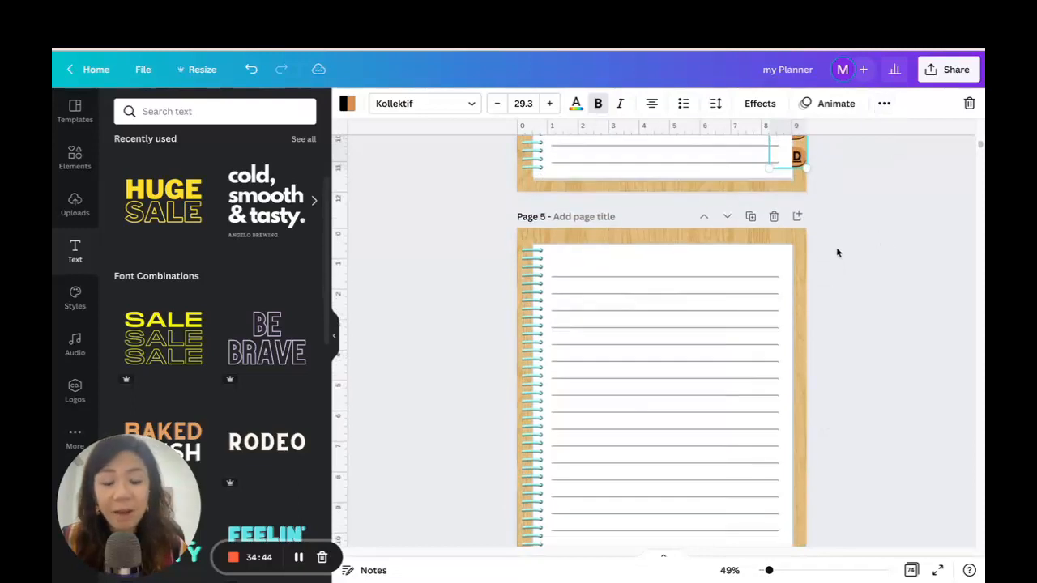
{"action": "key", "text": "ctrl+v"}
{"action": "left_click", "coordinate": [884, 104]}
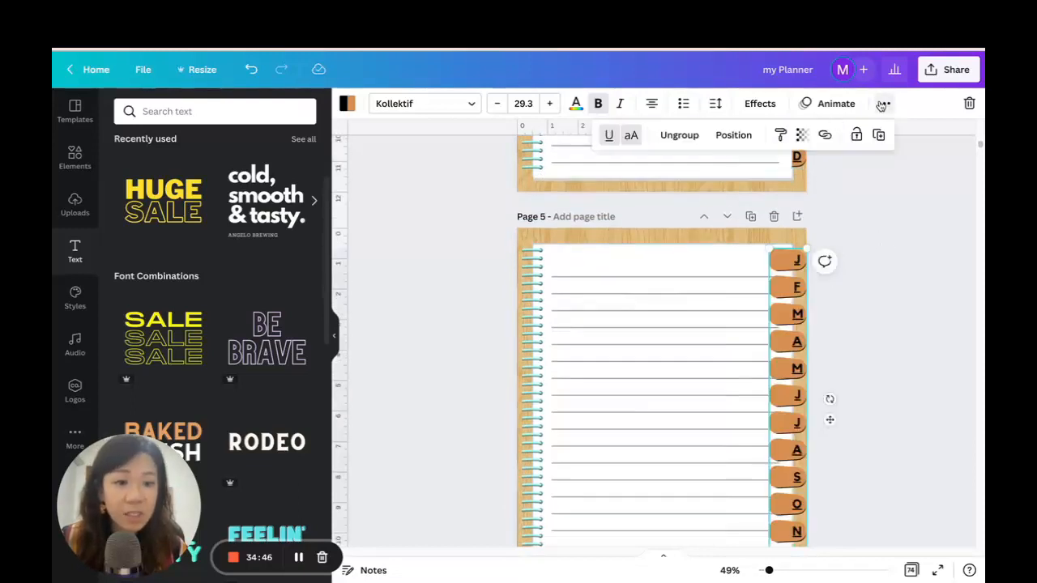
{"action": "left_click", "coordinate": [744, 139]}
{"action": "left_click", "coordinate": [690, 174]}
{"action": "left_click", "coordinate": [903, 262]}
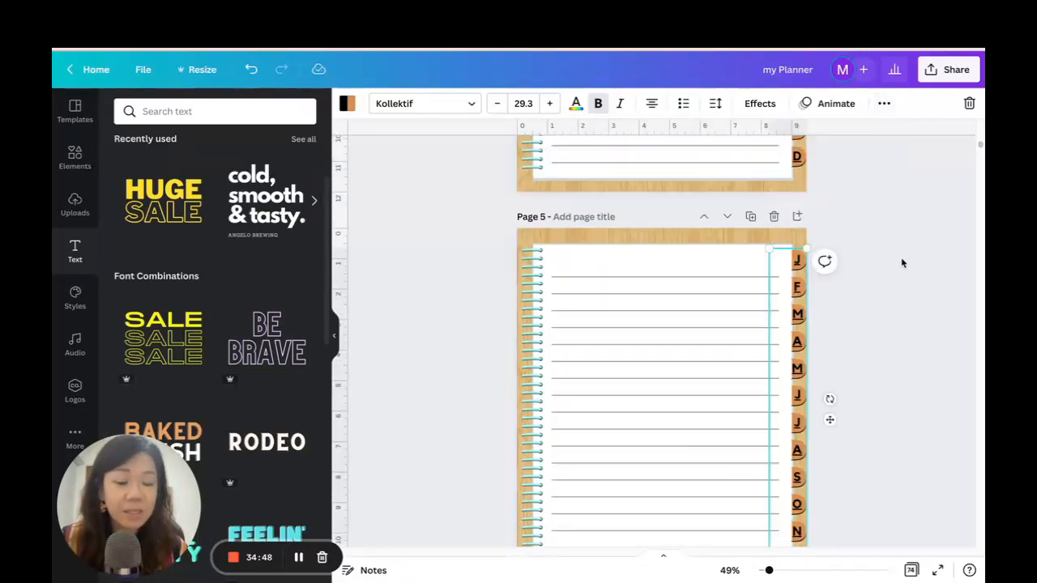
Paste the grouped month tabs onto lined page 6 and send them backwards behind the white sheet.
{"action": "scroll", "coordinate": [896, 244], "scroll_direction": "down", "scroll_amount": 6}
{"action": "left_click", "coordinate": [796, 239]}
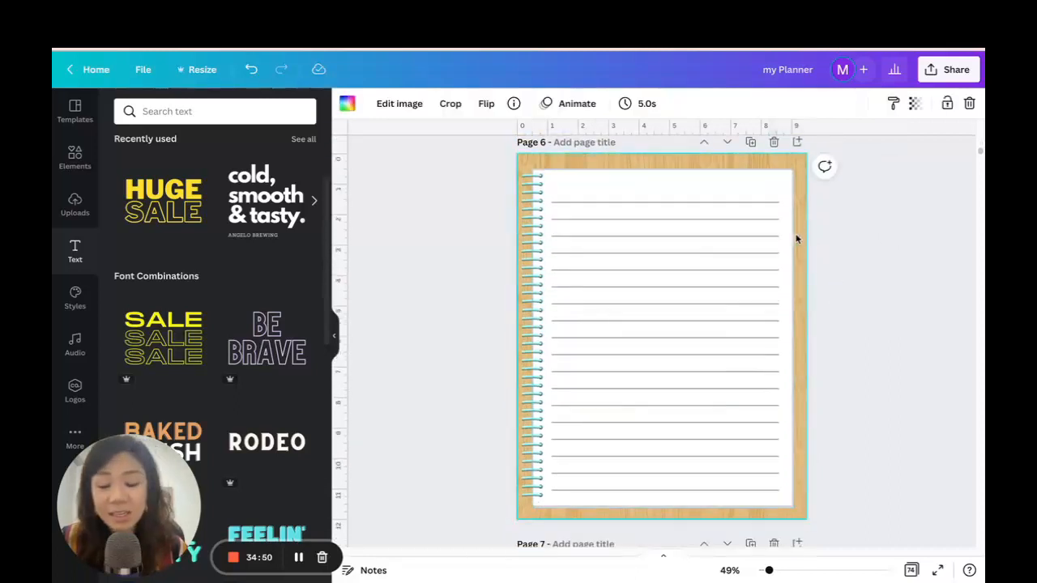
{"action": "key", "text": "ctrl+v"}
{"action": "left_click", "coordinate": [883, 104]}
{"action": "left_click", "coordinate": [736, 138]}
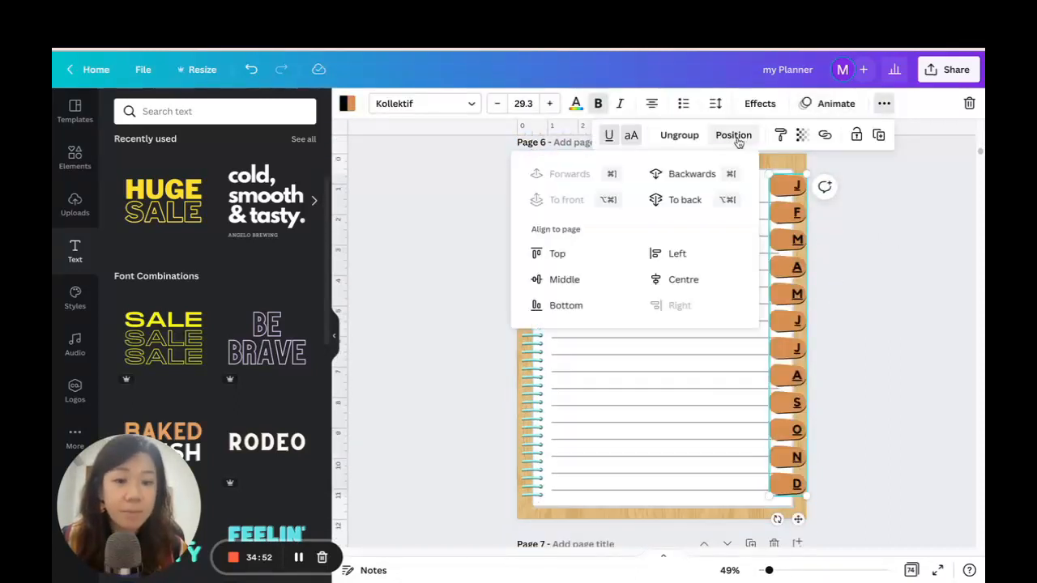
{"action": "left_click", "coordinate": [690, 173]}
{"action": "left_click", "coordinate": [888, 312]}
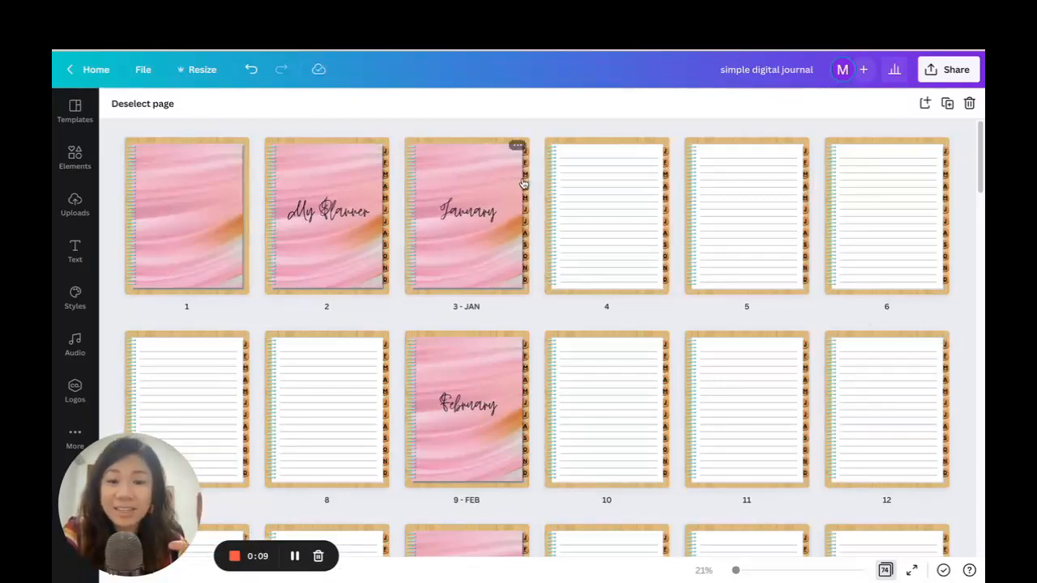
{"action": "scroll", "coordinate": [672, 224], "scroll_direction": "down", "scroll_amount": 14}
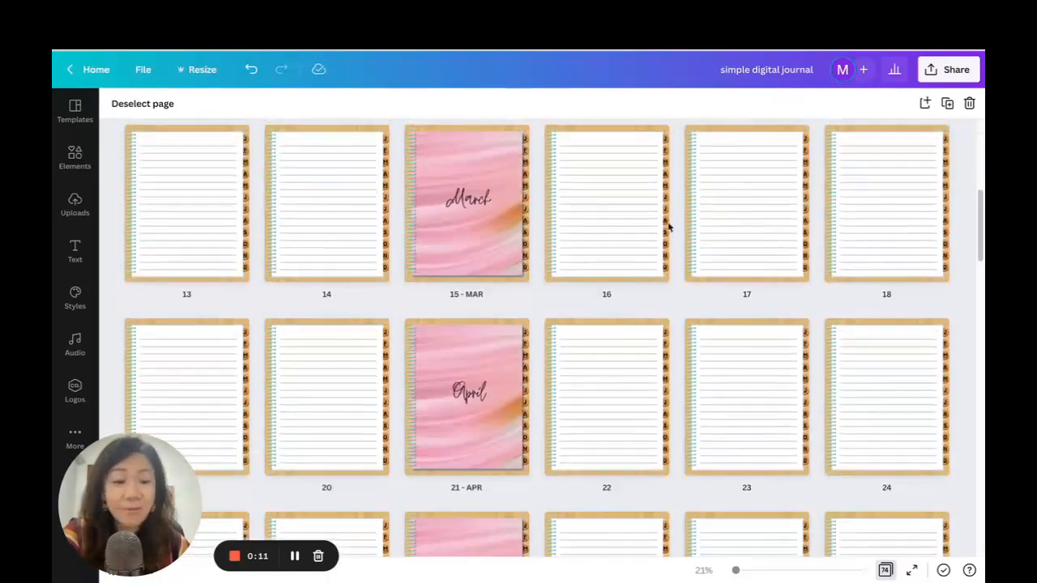
{"action": "scroll", "coordinate": [762, 262], "scroll_direction": "down", "scroll_amount": 5}
{"action": "scroll", "coordinate": [761, 261], "scroll_direction": "up", "scroll_amount": 19}
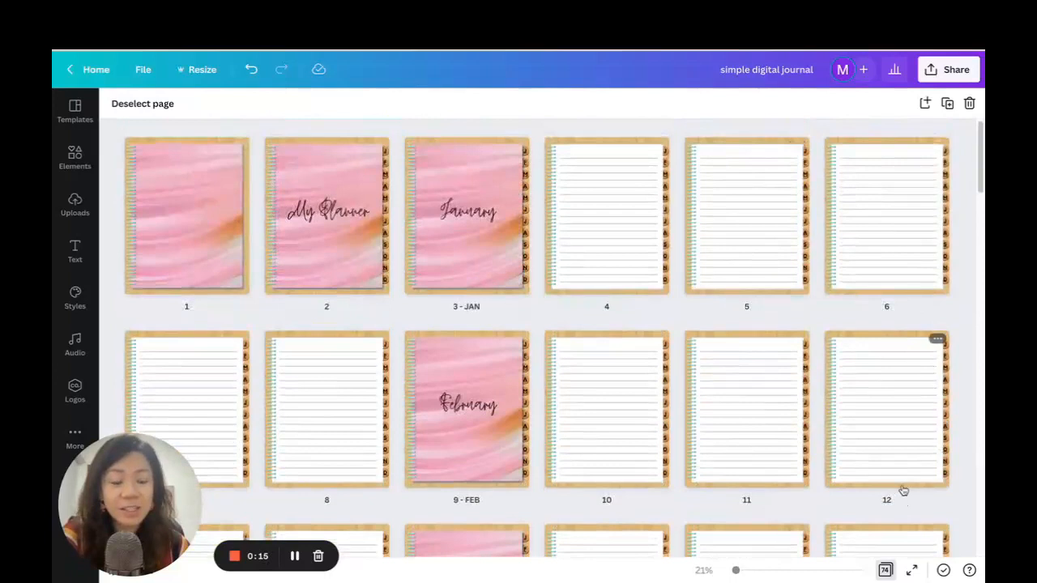
Present the planner full screen and test the February, March, April and May tab links.
{"action": "left_click", "coordinate": [912, 570]}
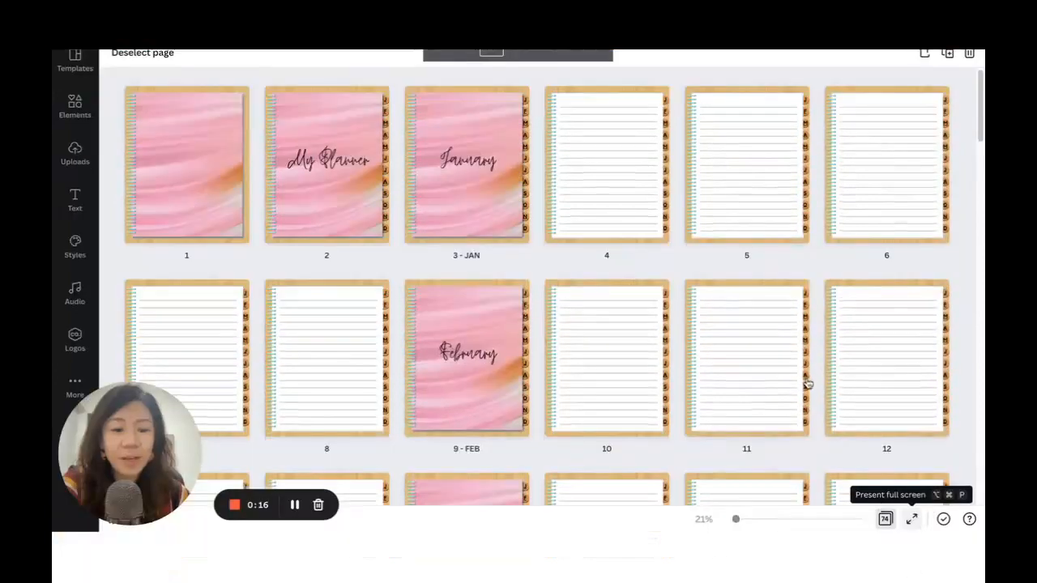
{"action": "left_click", "coordinate": [912, 520]}
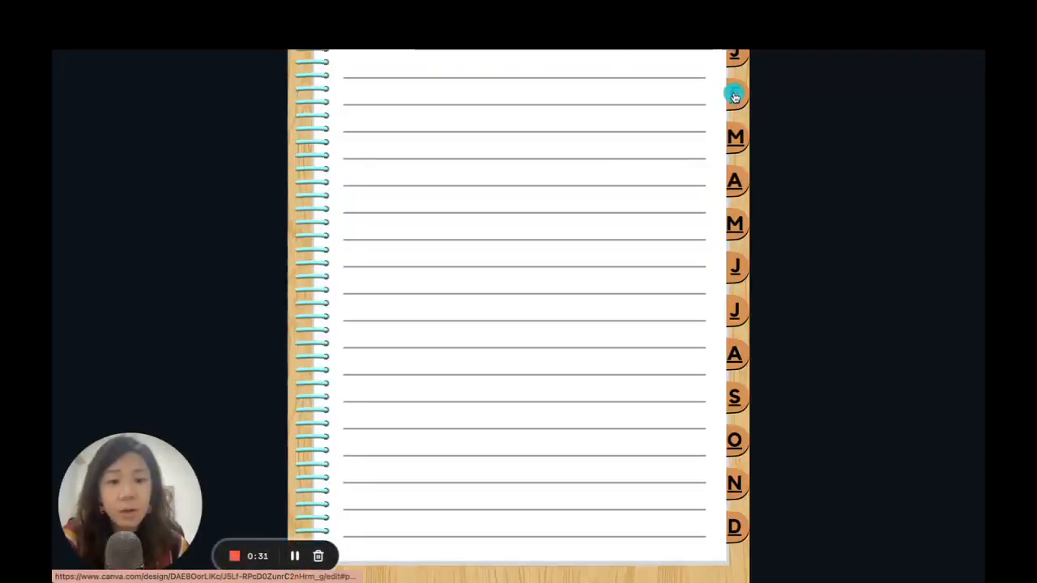
{"action": "left_click", "coordinate": [734, 98]}
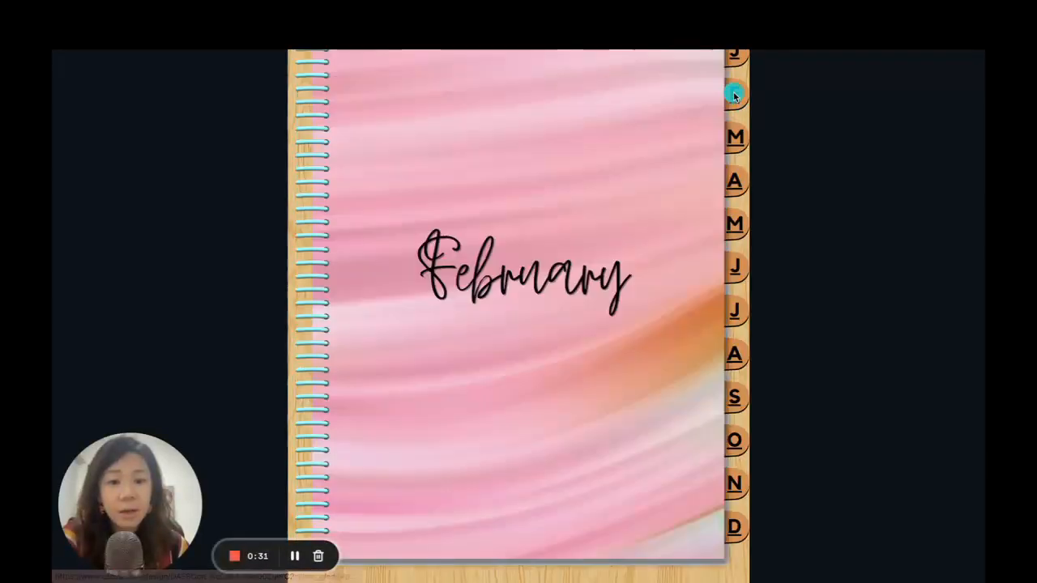
{"action": "left_click", "coordinate": [736, 139]}
{"action": "left_click", "coordinate": [737, 187]}
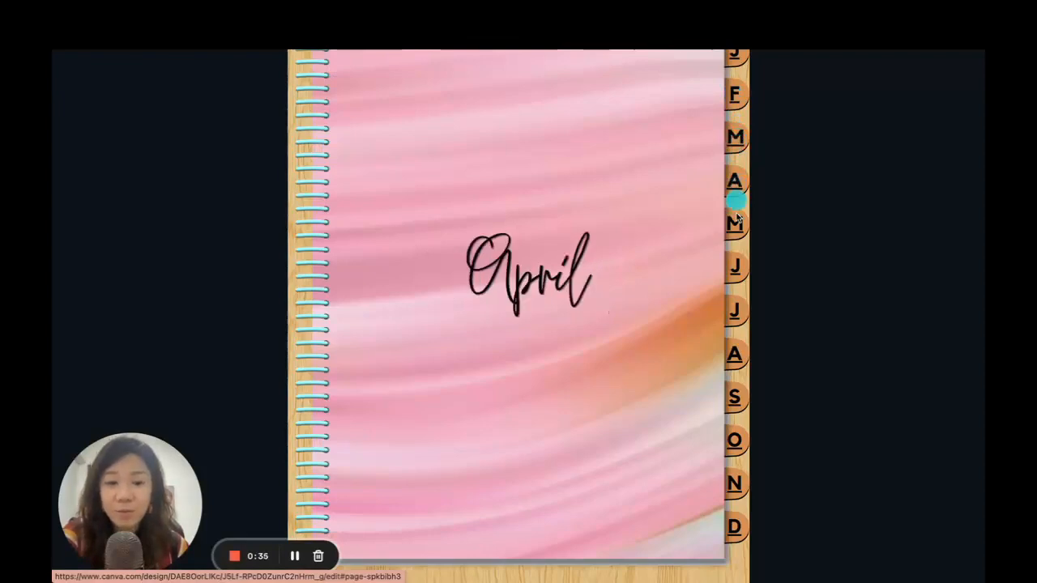
{"action": "left_click", "coordinate": [736, 227]}
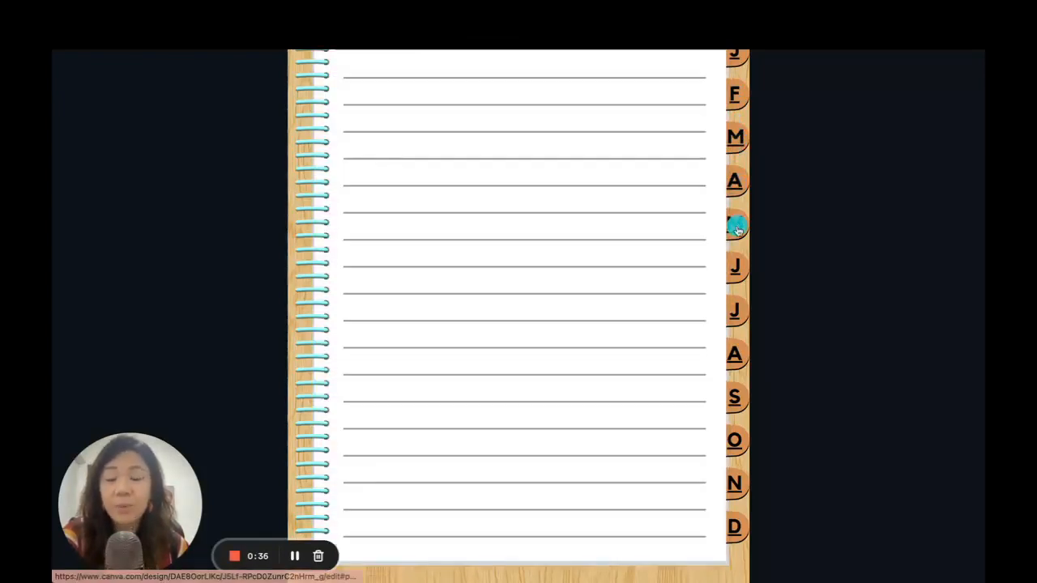
Test the January, October and November tab links, including from lined pages, and exit the full-screen presentation.
{"action": "right_click", "coordinate": [515, 193]}
{"action": "left_click", "coordinate": [452, 196]}
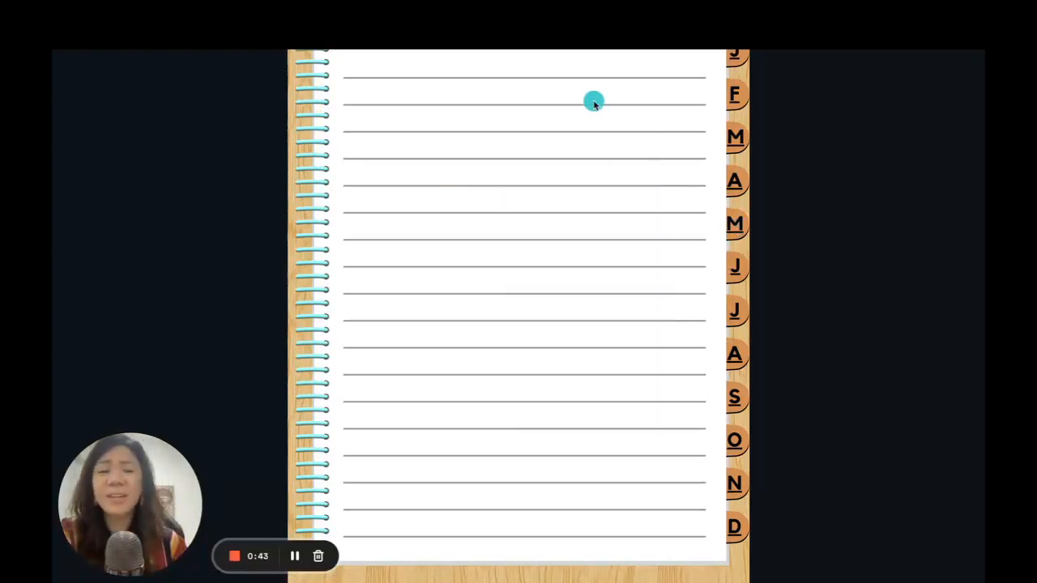
{"action": "left_click", "coordinate": [738, 52]}
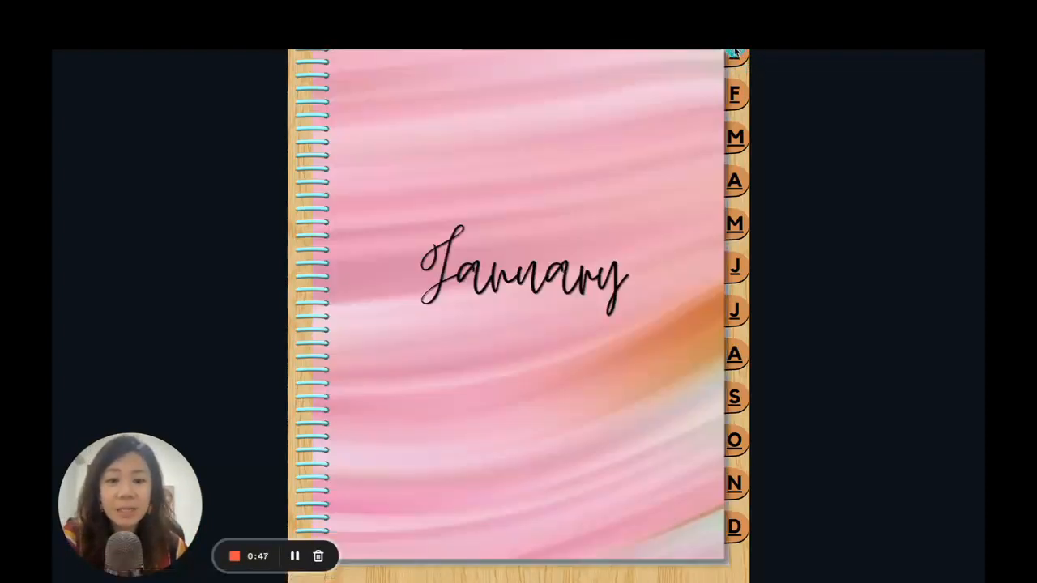
{"action": "left_click", "coordinate": [736, 442]}
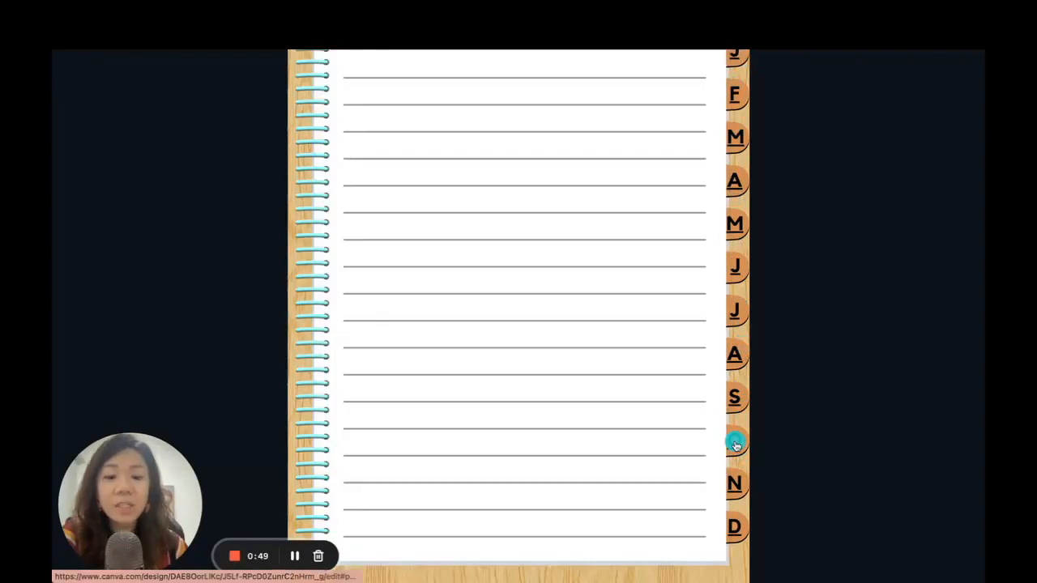
{"action": "left_click", "coordinate": [739, 446]}
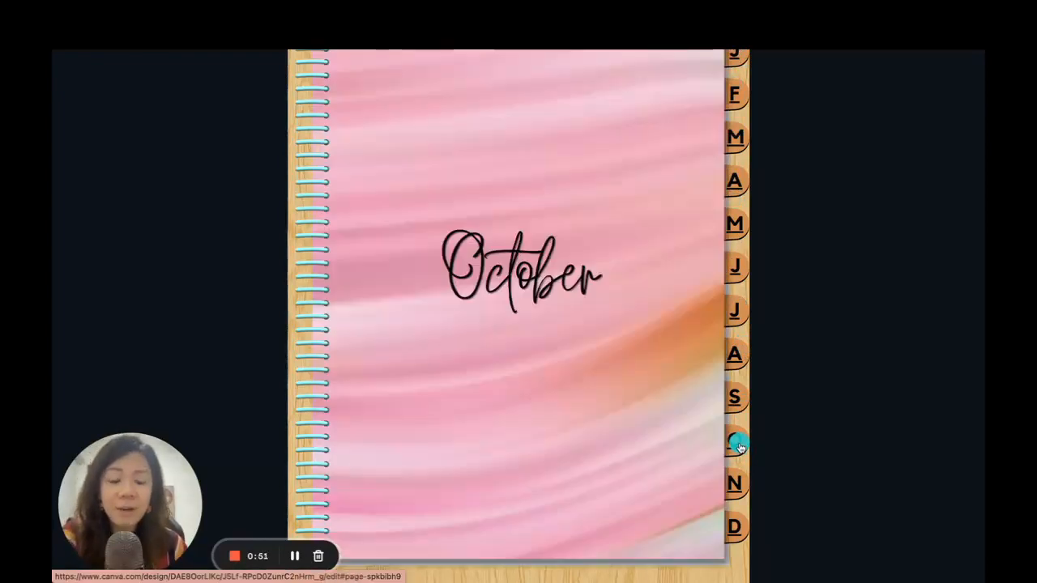
{"action": "left_click", "coordinate": [737, 486]}
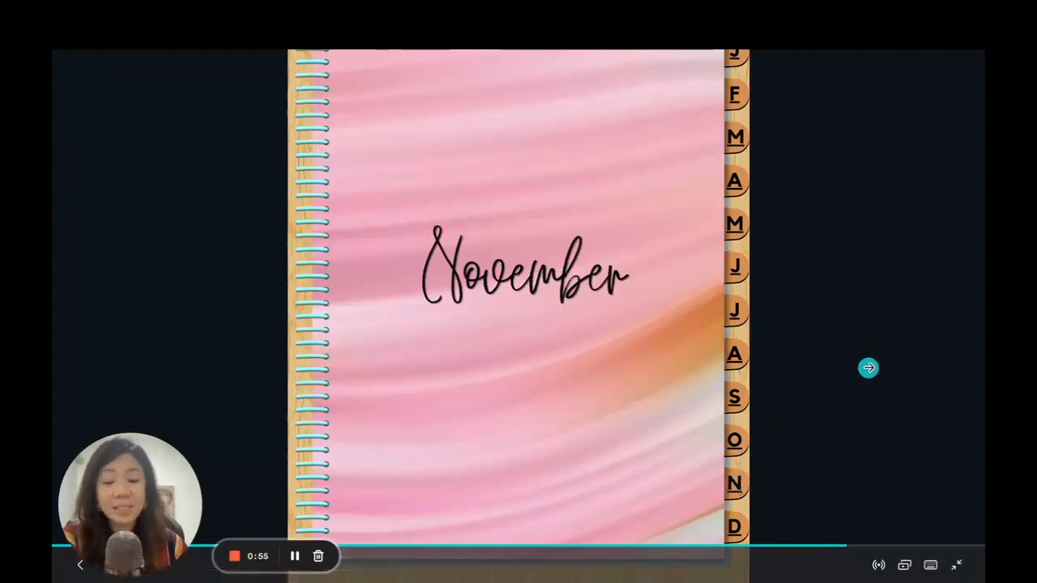
{"action": "key", "text": "Escape"}
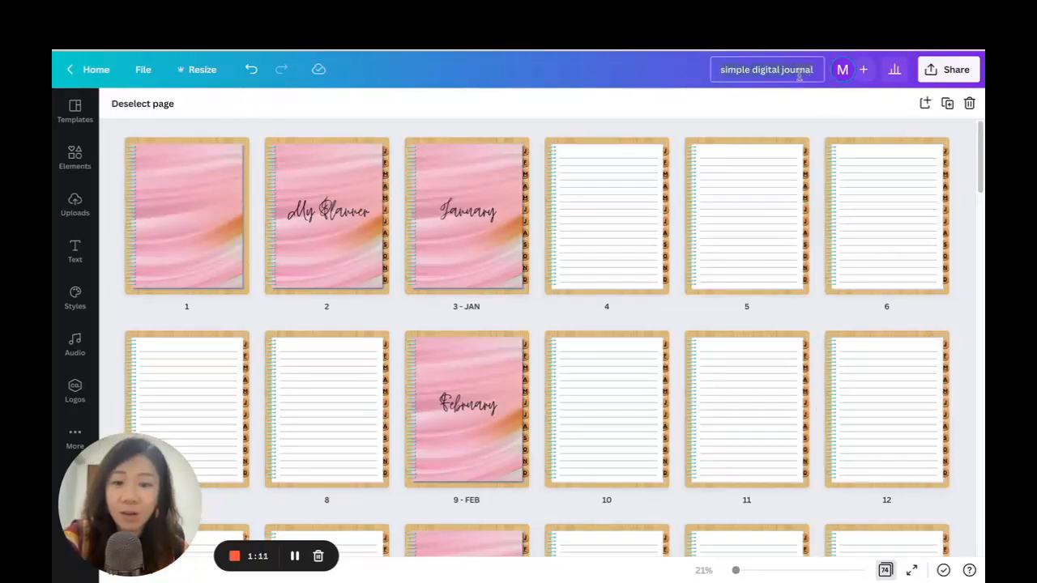
Save the design and download all pages as a PDF Standard file.
{"action": "left_click", "coordinate": [153, 69]}
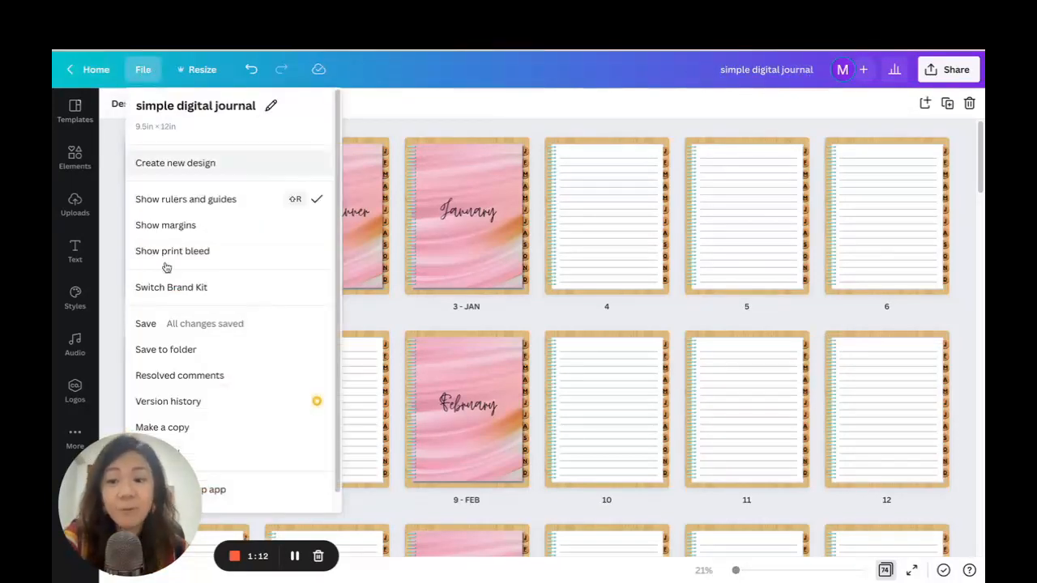
{"action": "left_click", "coordinate": [166, 324]}
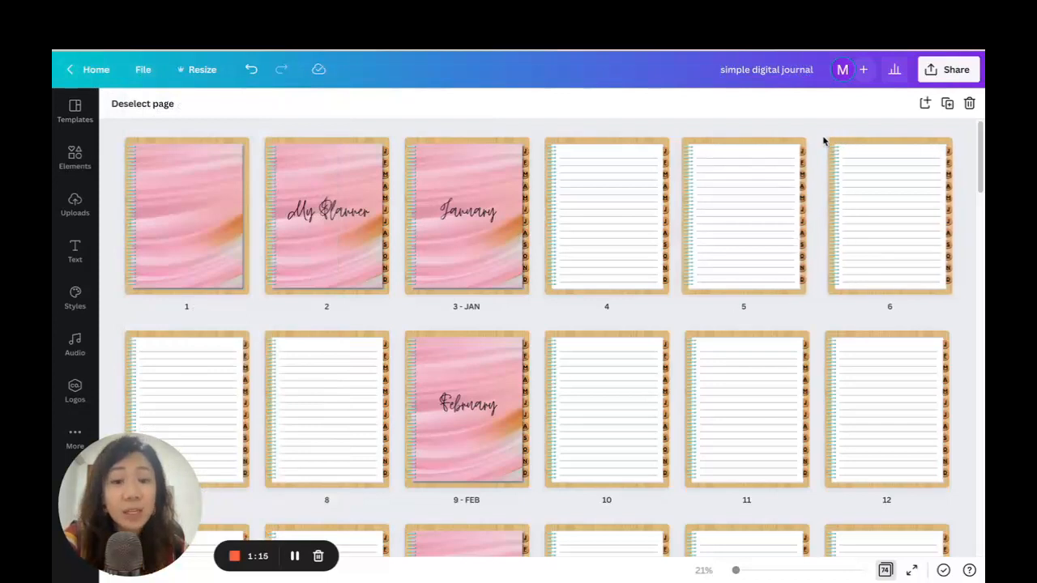
{"action": "left_click", "coordinate": [945, 75]}
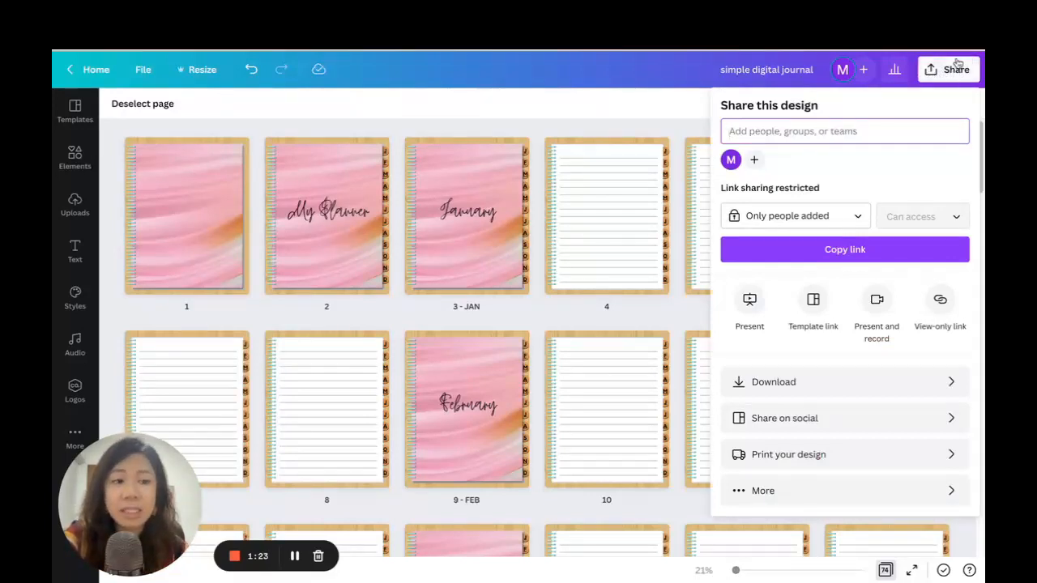
{"action": "left_click", "coordinate": [815, 385]}
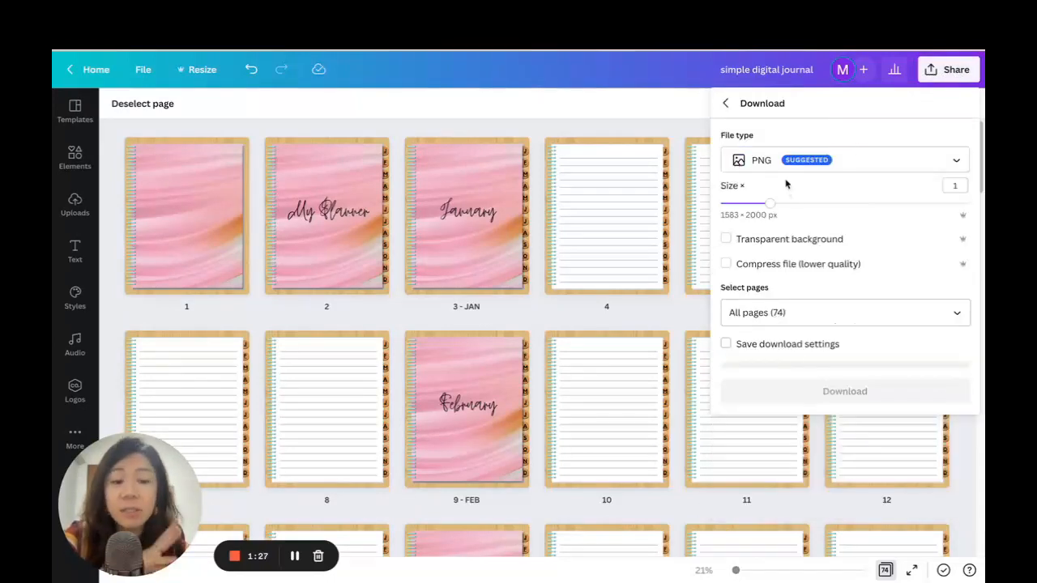
{"action": "left_click", "coordinate": [848, 162]}
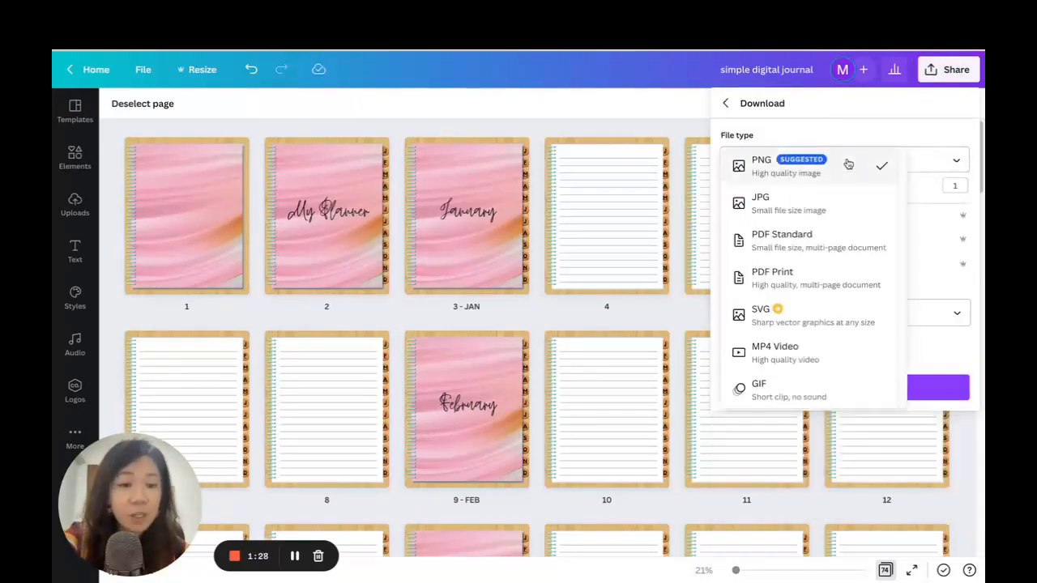
{"action": "left_click", "coordinate": [845, 249]}
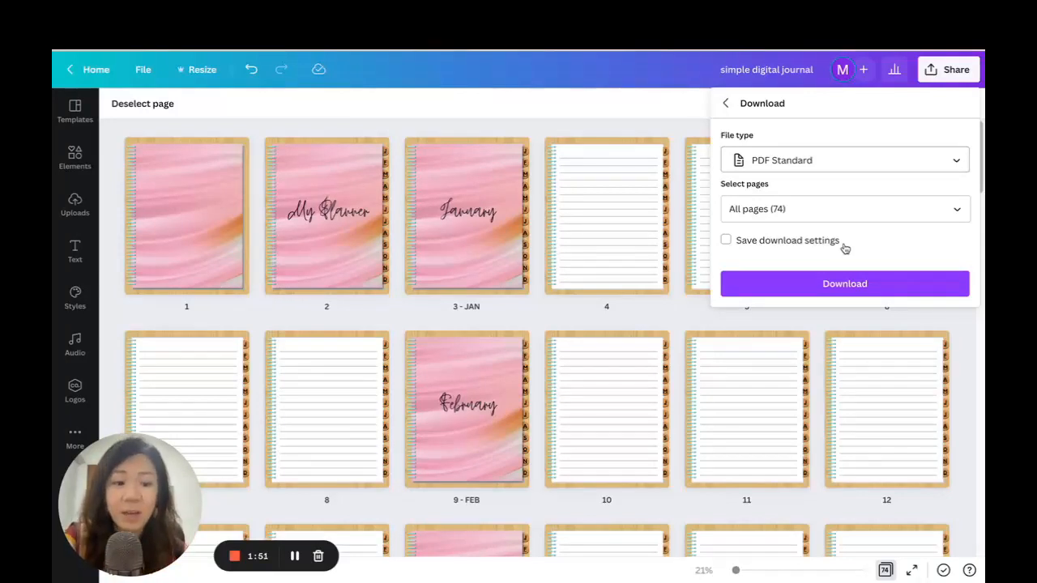
{"action": "left_click", "coordinate": [850, 288]}
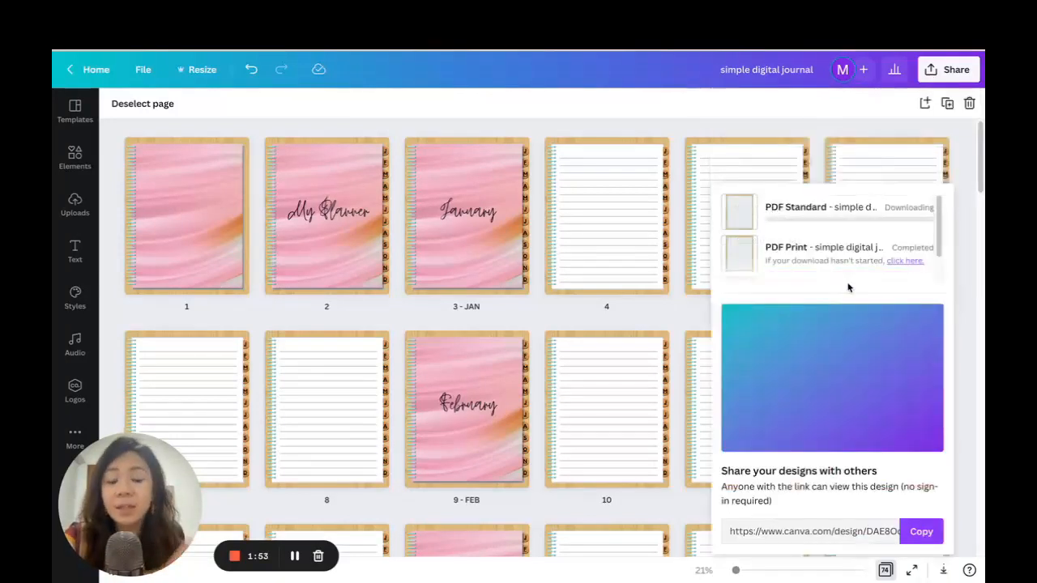